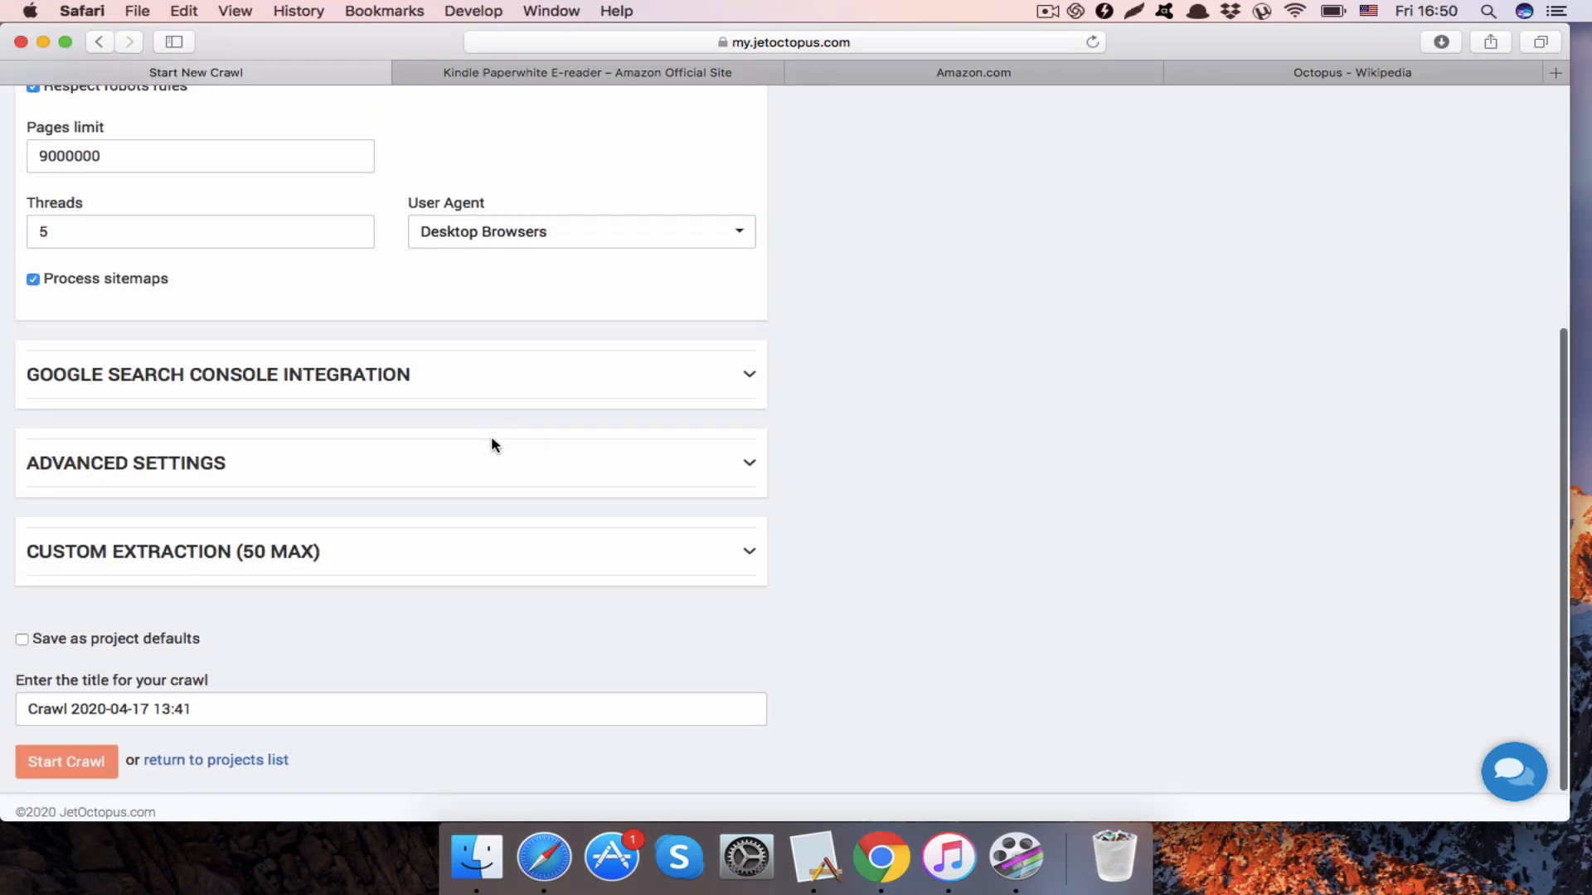
- Expand the Custom Extraction settings of the new crawl to show the first rule
{"action": "scroll", "coordinate": [491, 444], "scroll_direction": "up", "scroll_amount": 5}
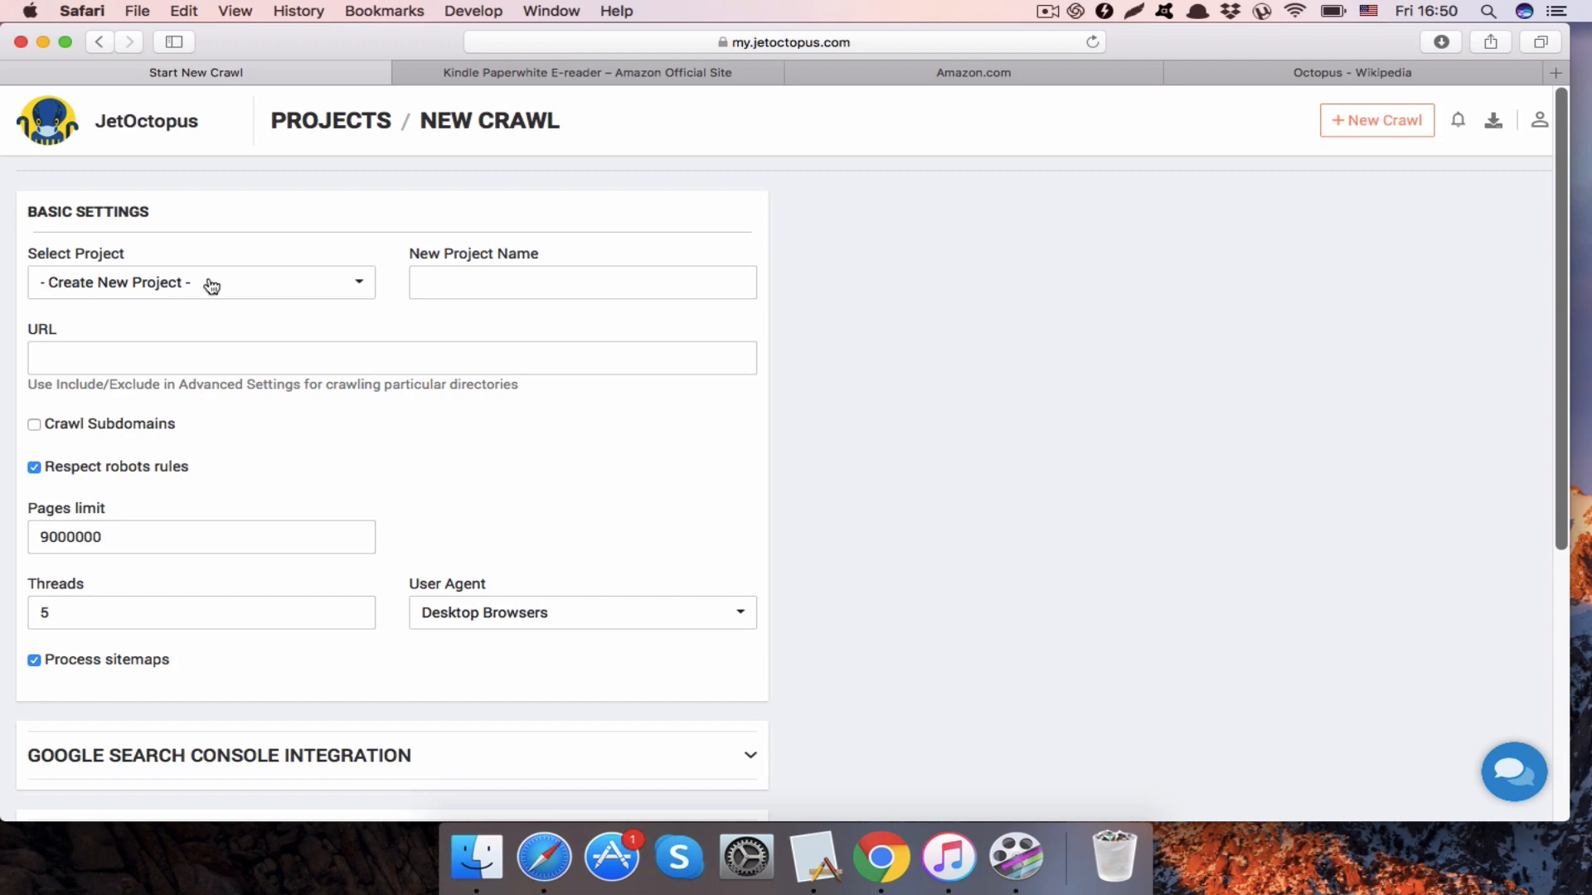
{"action": "scroll", "coordinate": [211, 282], "scroll_direction": "down", "scroll_amount": 5}
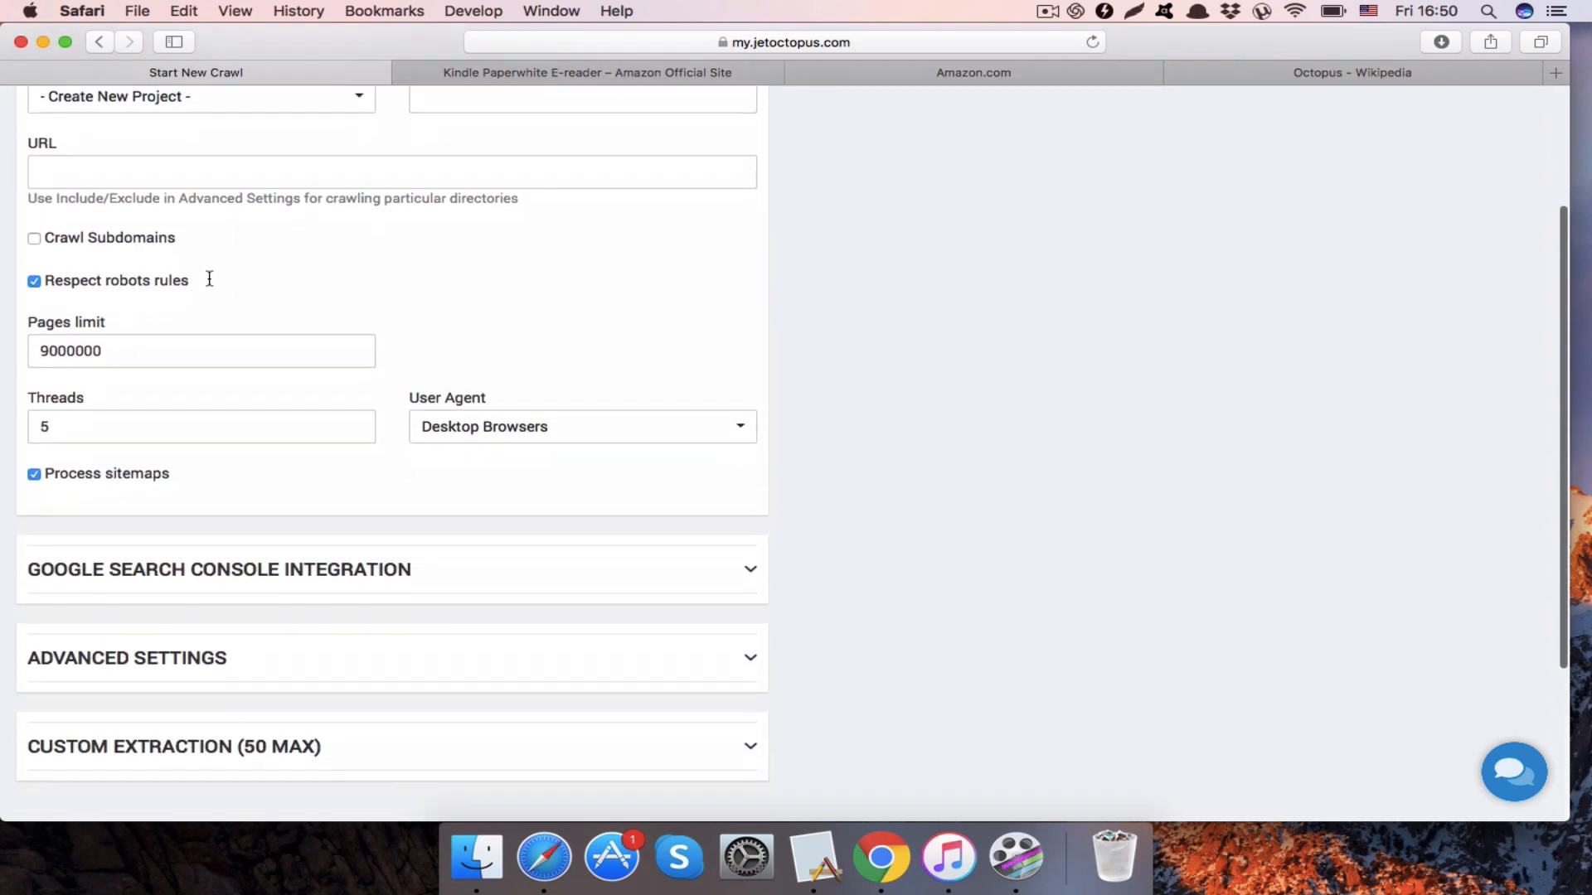
{"action": "scroll", "coordinate": [210, 278], "scroll_direction": "down", "scroll_amount": 6}
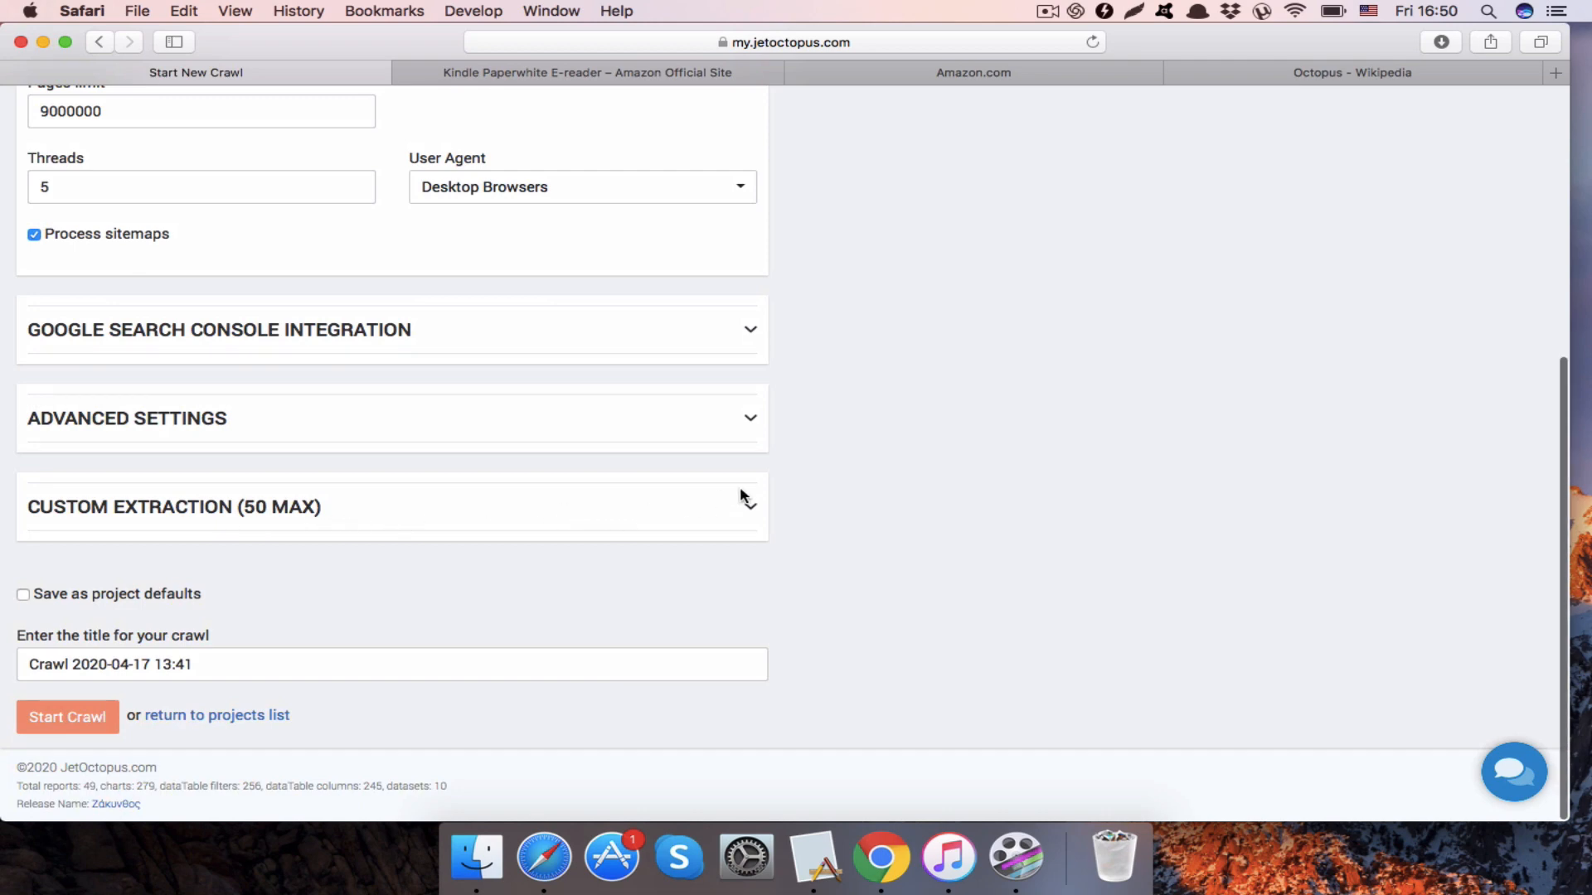
{"action": "left_click", "coordinate": [752, 507]}
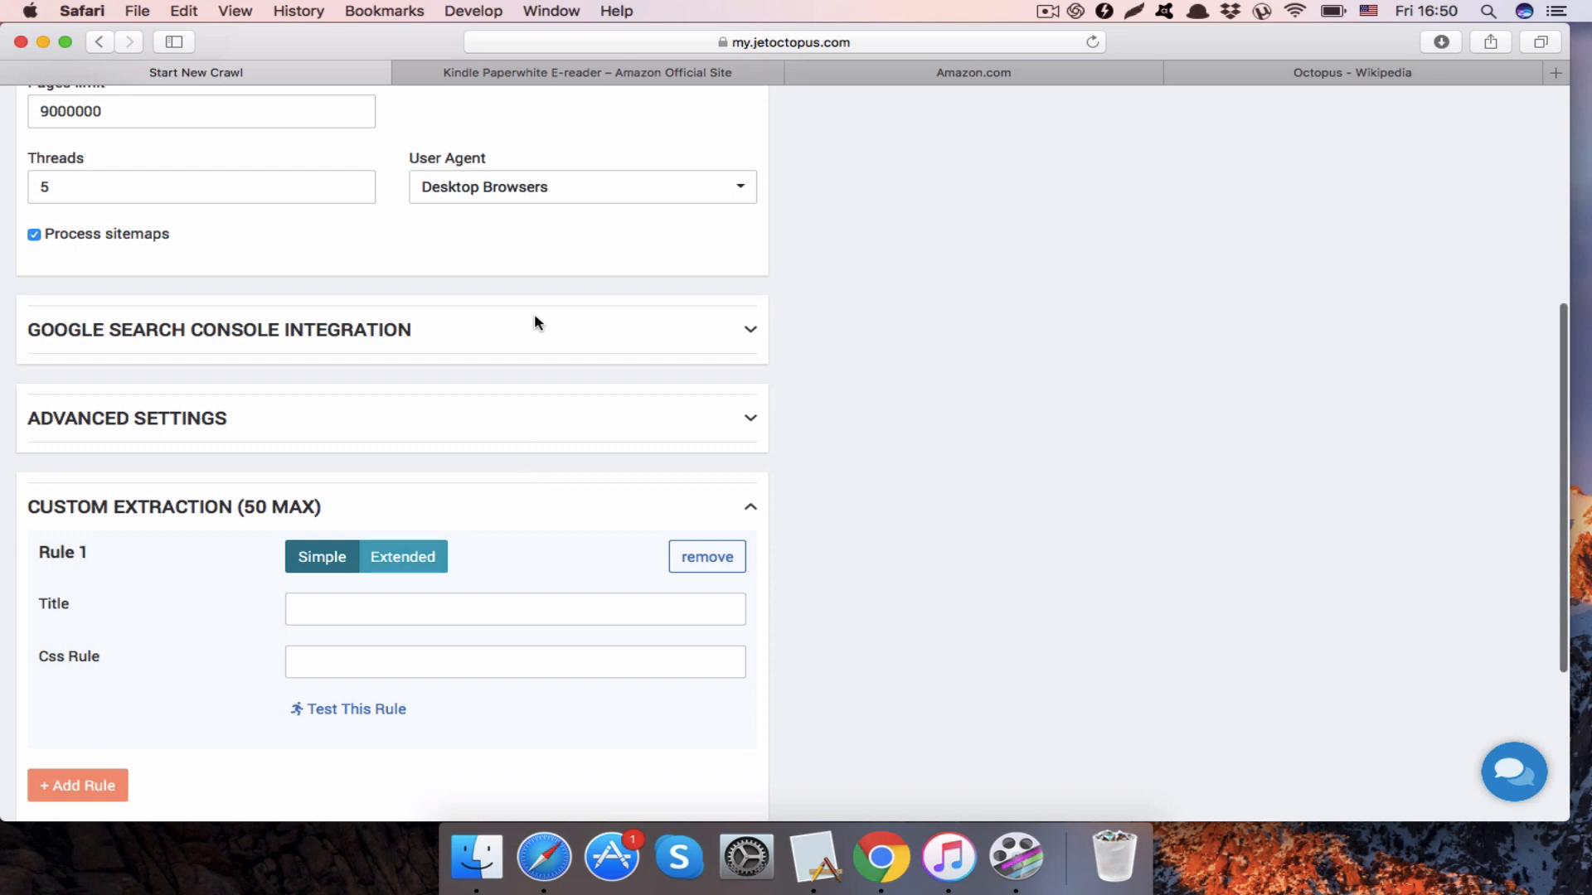
- Examine the Kindle Paperwhite product page on Amazon for data to extract, such as title, ratings, price and availability
{"action": "left_click", "coordinate": [589, 72]}
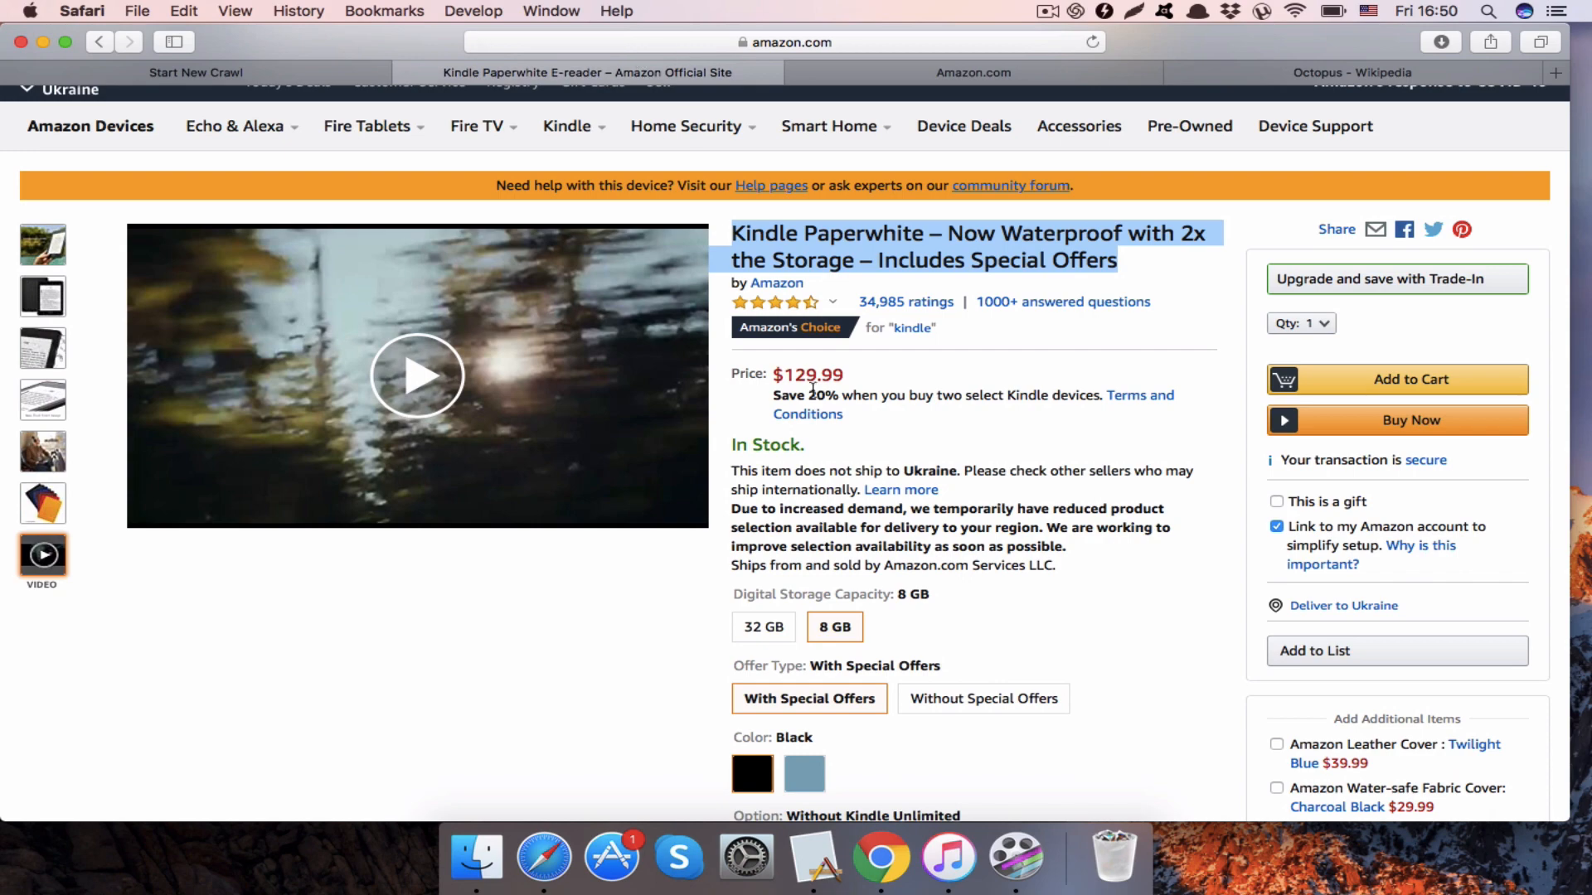
{"action": "scroll", "coordinate": [813, 390], "scroll_direction": "up", "scroll_amount": 3}
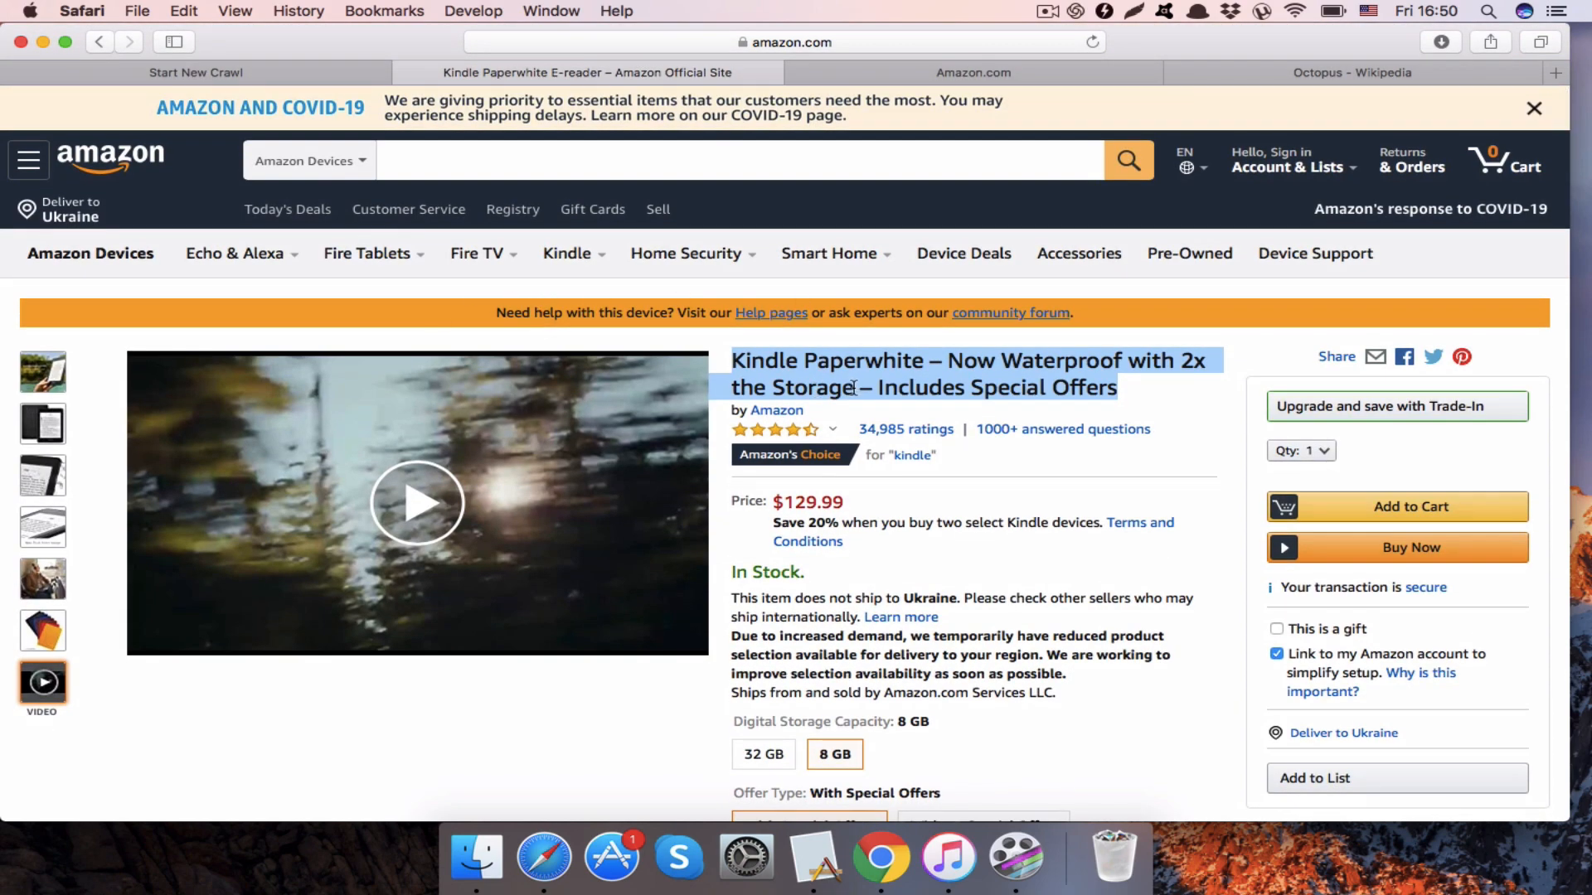
{"action": "left_click", "coordinate": [955, 464]}
{"action": "scroll", "coordinate": [955, 464], "scroll_direction": "down", "scroll_amount": 1}
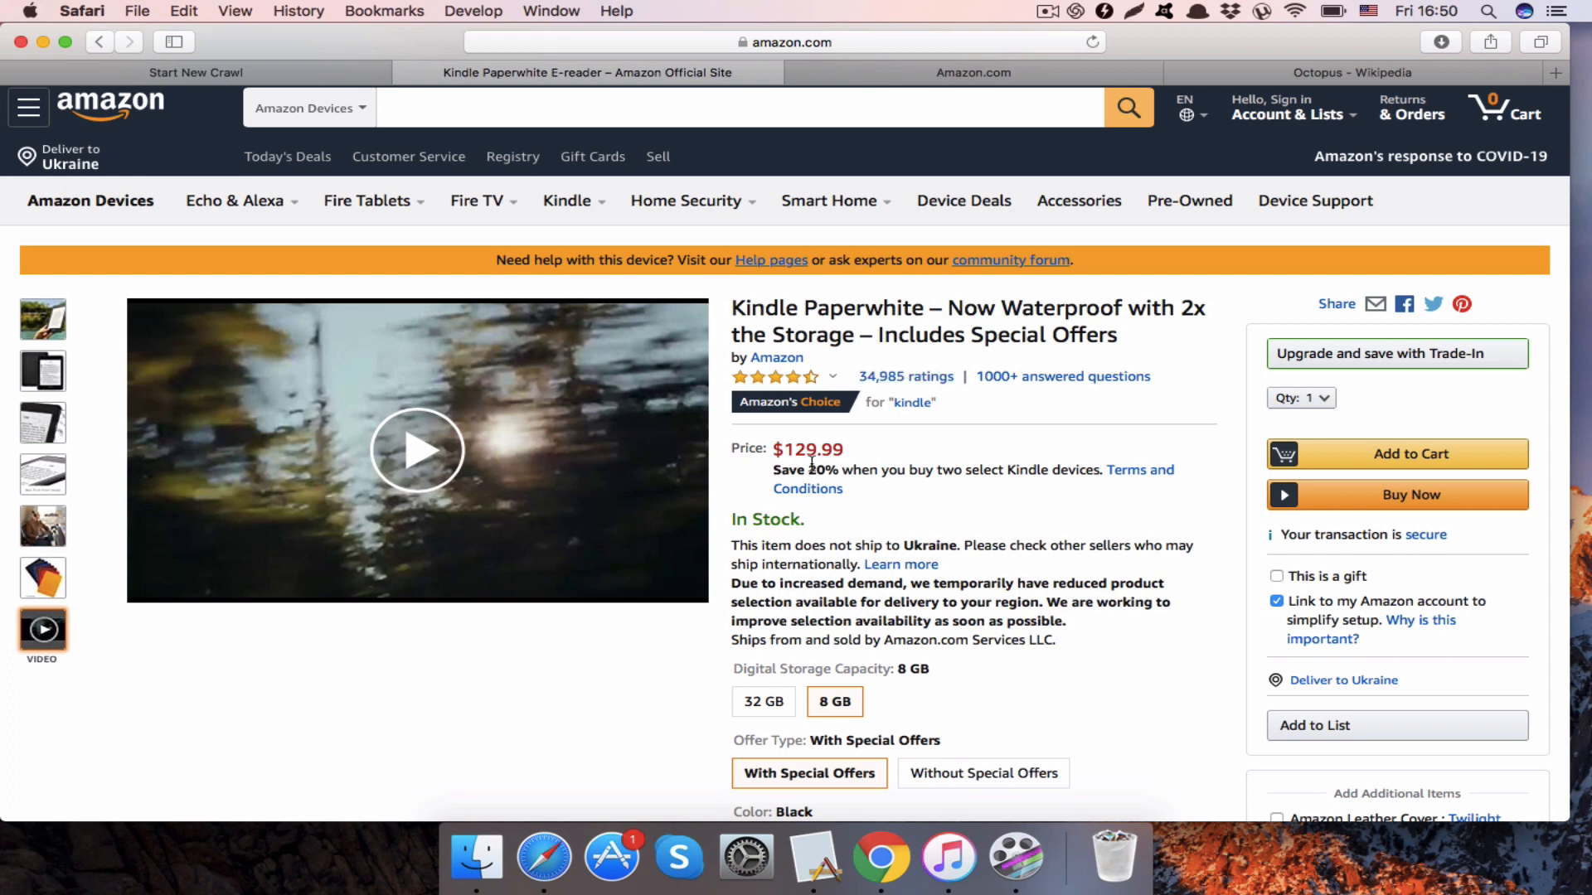
{"action": "scroll", "coordinate": [802, 455], "scroll_direction": "down", "scroll_amount": 2}
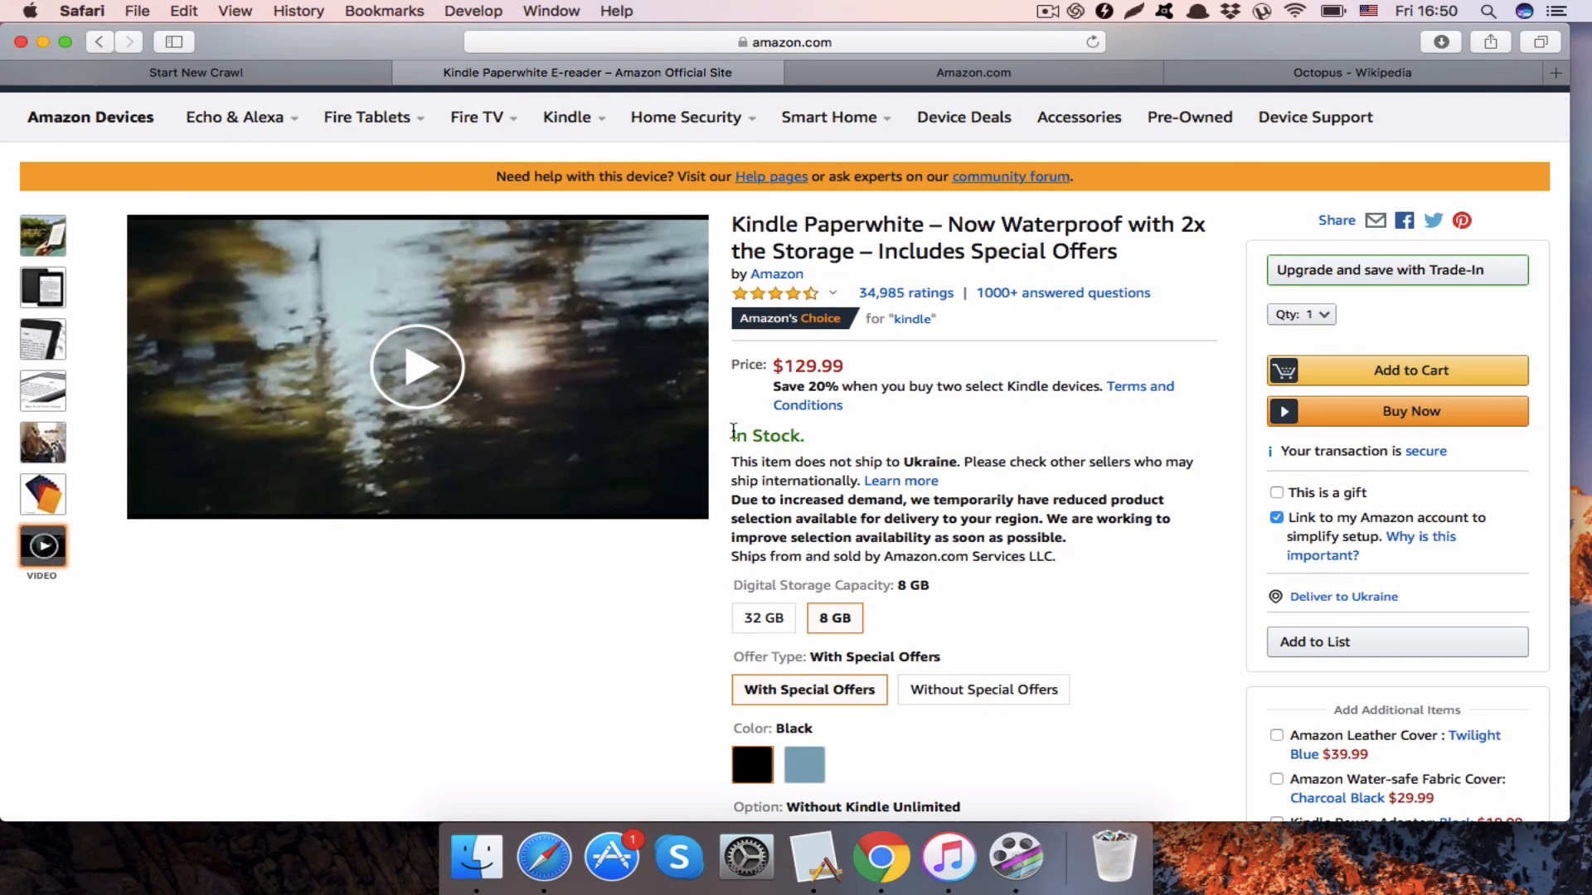
{"action": "scroll", "coordinate": [806, 440], "scroll_direction": "down", "scroll_amount": 5}
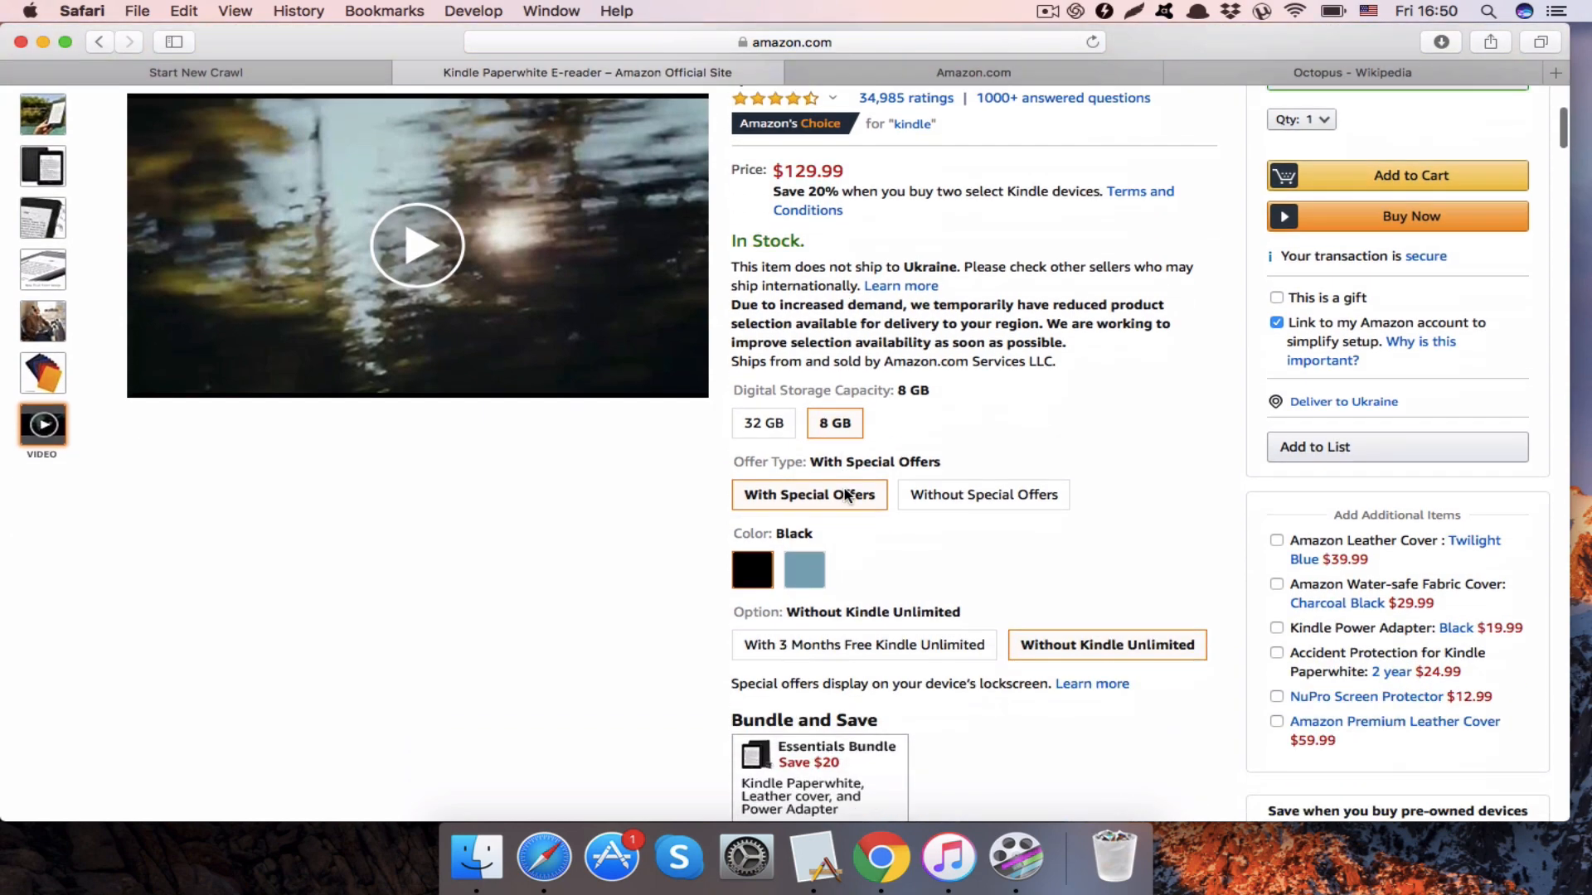
{"action": "scroll", "coordinate": [985, 455], "scroll_direction": "up", "scroll_amount": 5}
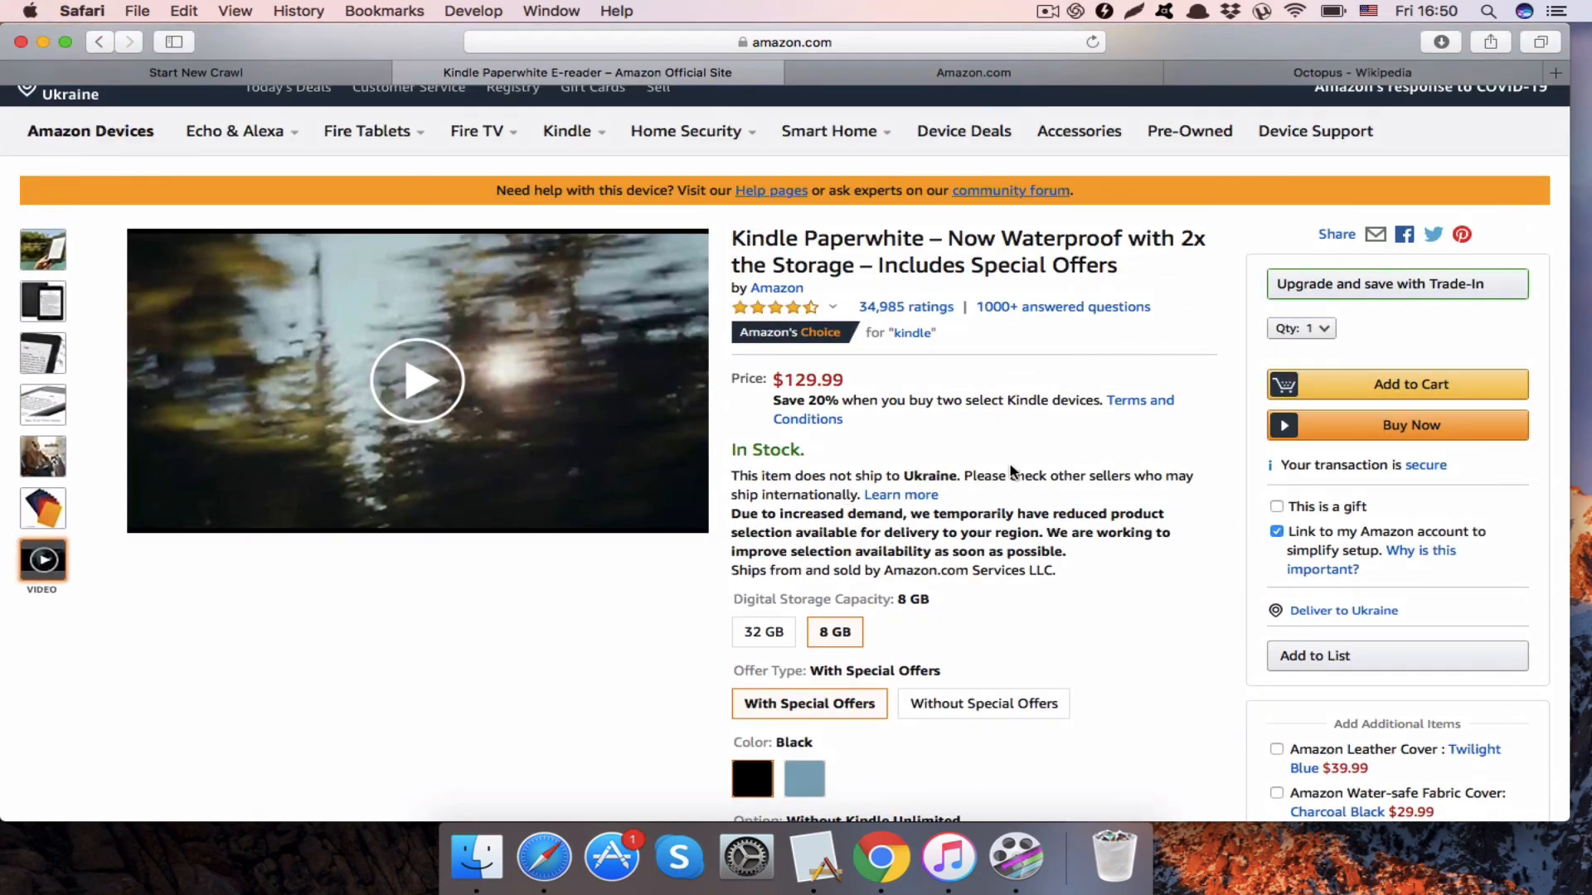
{"action": "scroll", "coordinate": [954, 419], "scroll_direction": "up", "scroll_amount": 1}
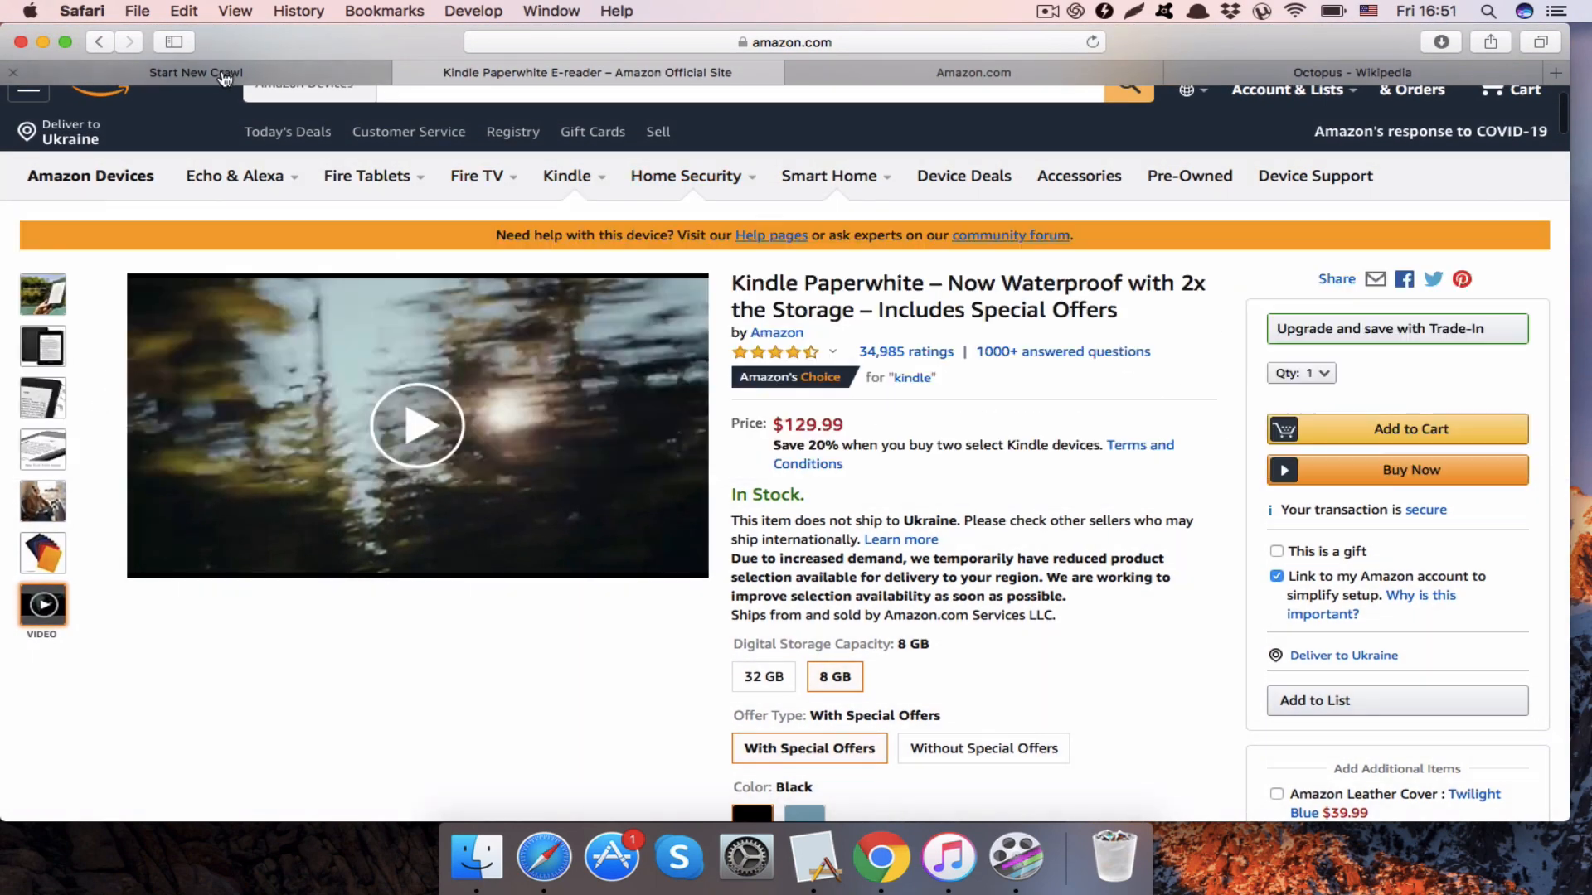
- Title the first custom extraction rule of the new crawl "product name"
{"action": "left_click", "coordinate": [227, 73]}
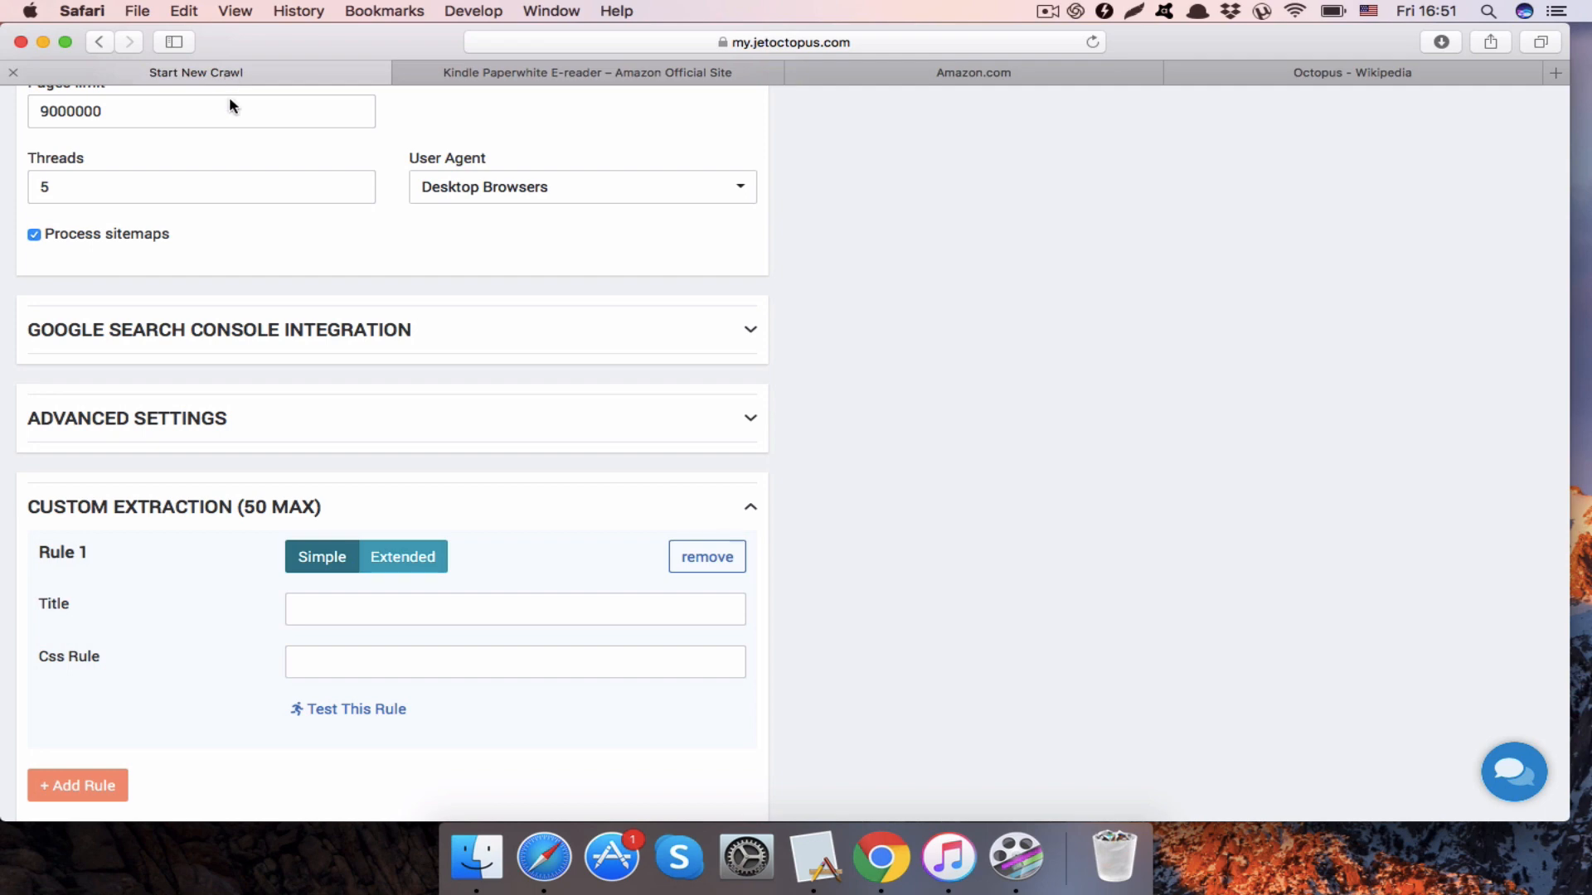
{"action": "left_click", "coordinate": [303, 615]}
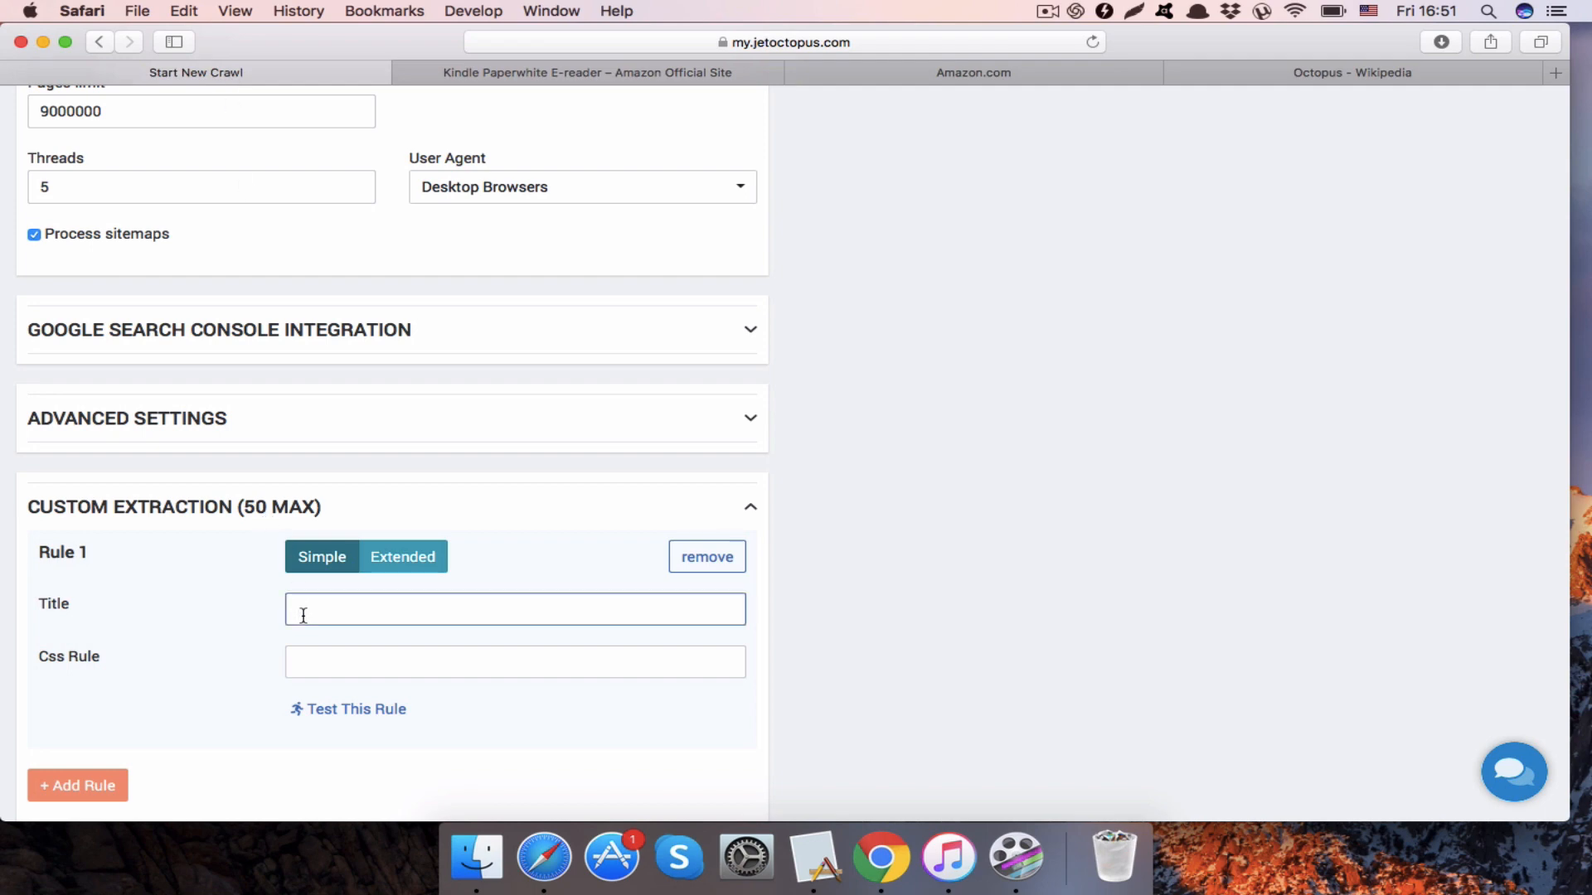
{"action": "type", "text": "product name"}
{"action": "left_click", "coordinate": [321, 667]}
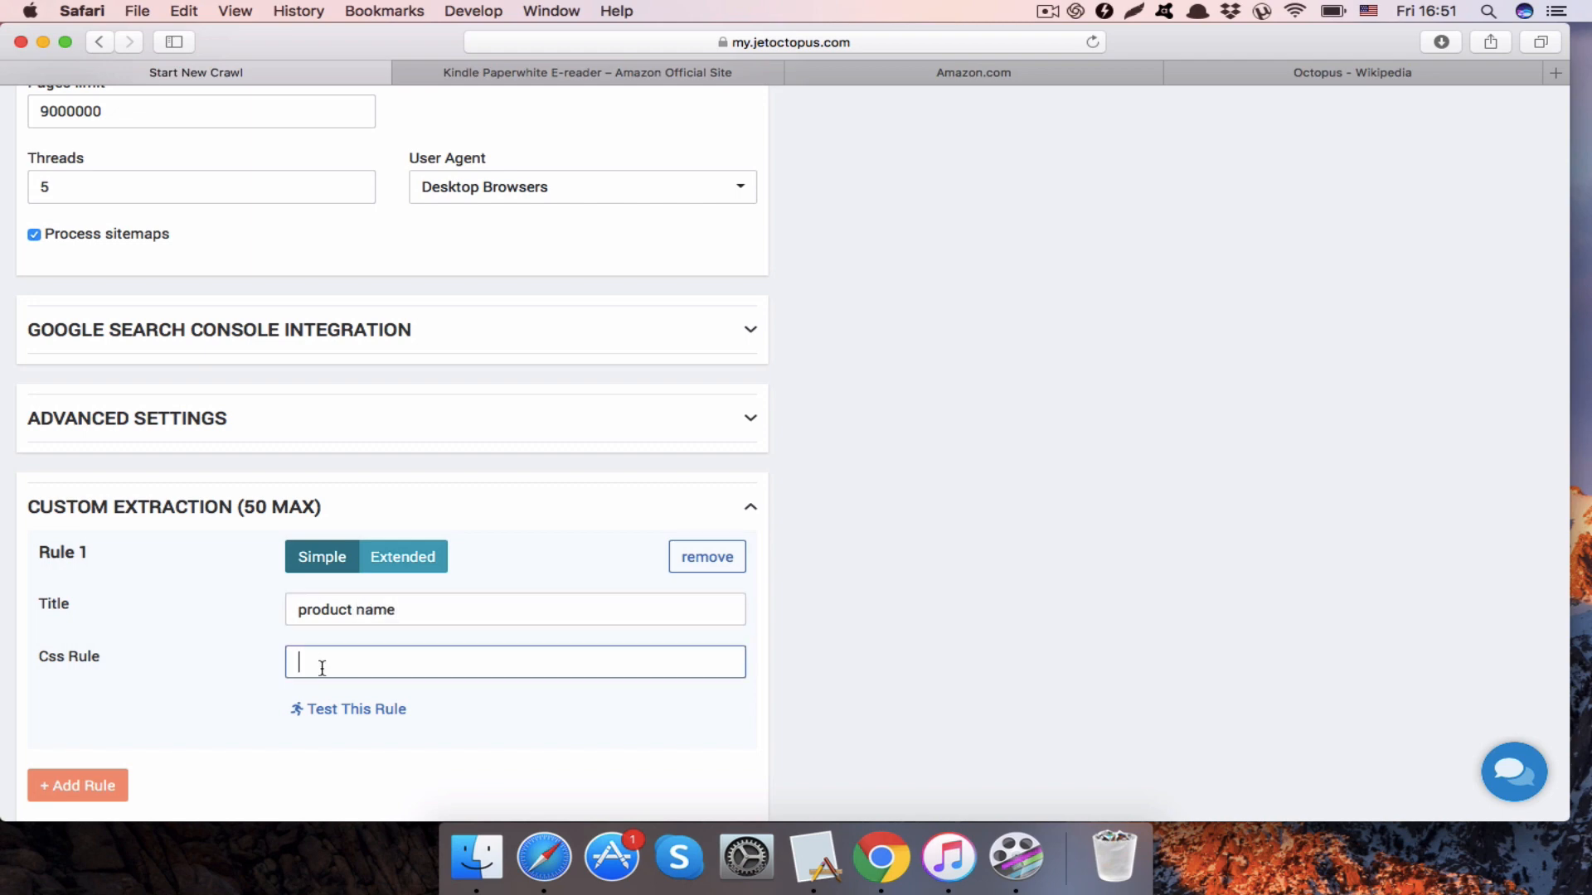
- Inspect the product title on the Kindle Paperwhite page and copy its id value, productTitle
{"action": "left_click", "coordinate": [578, 75]}
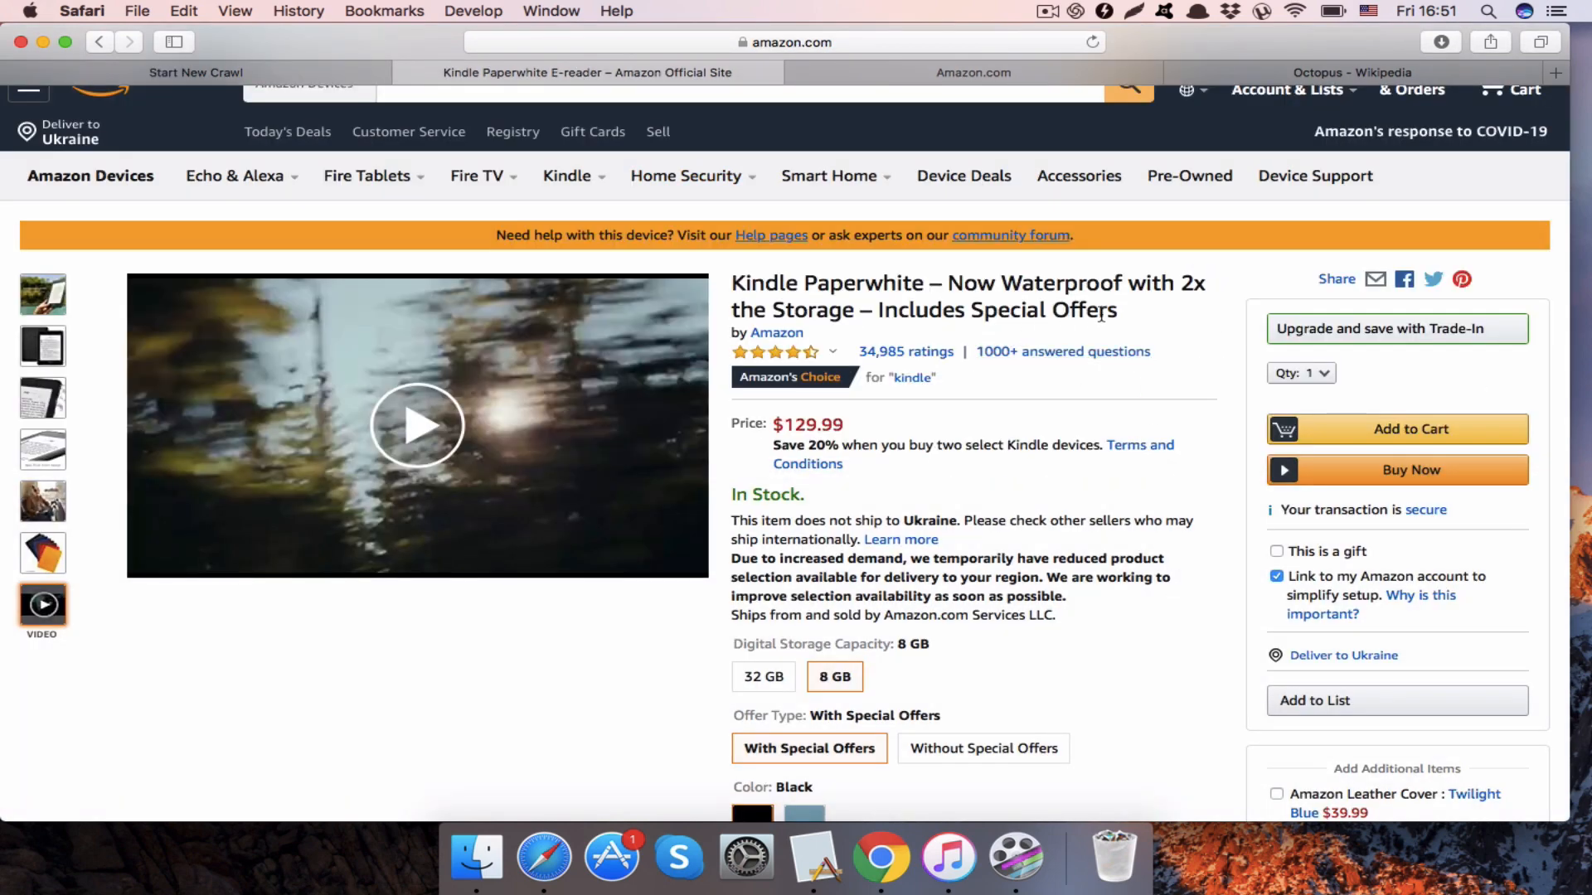
{"action": "left_click_drag", "start_coordinate": [1121, 313], "coordinate": [729, 282]}
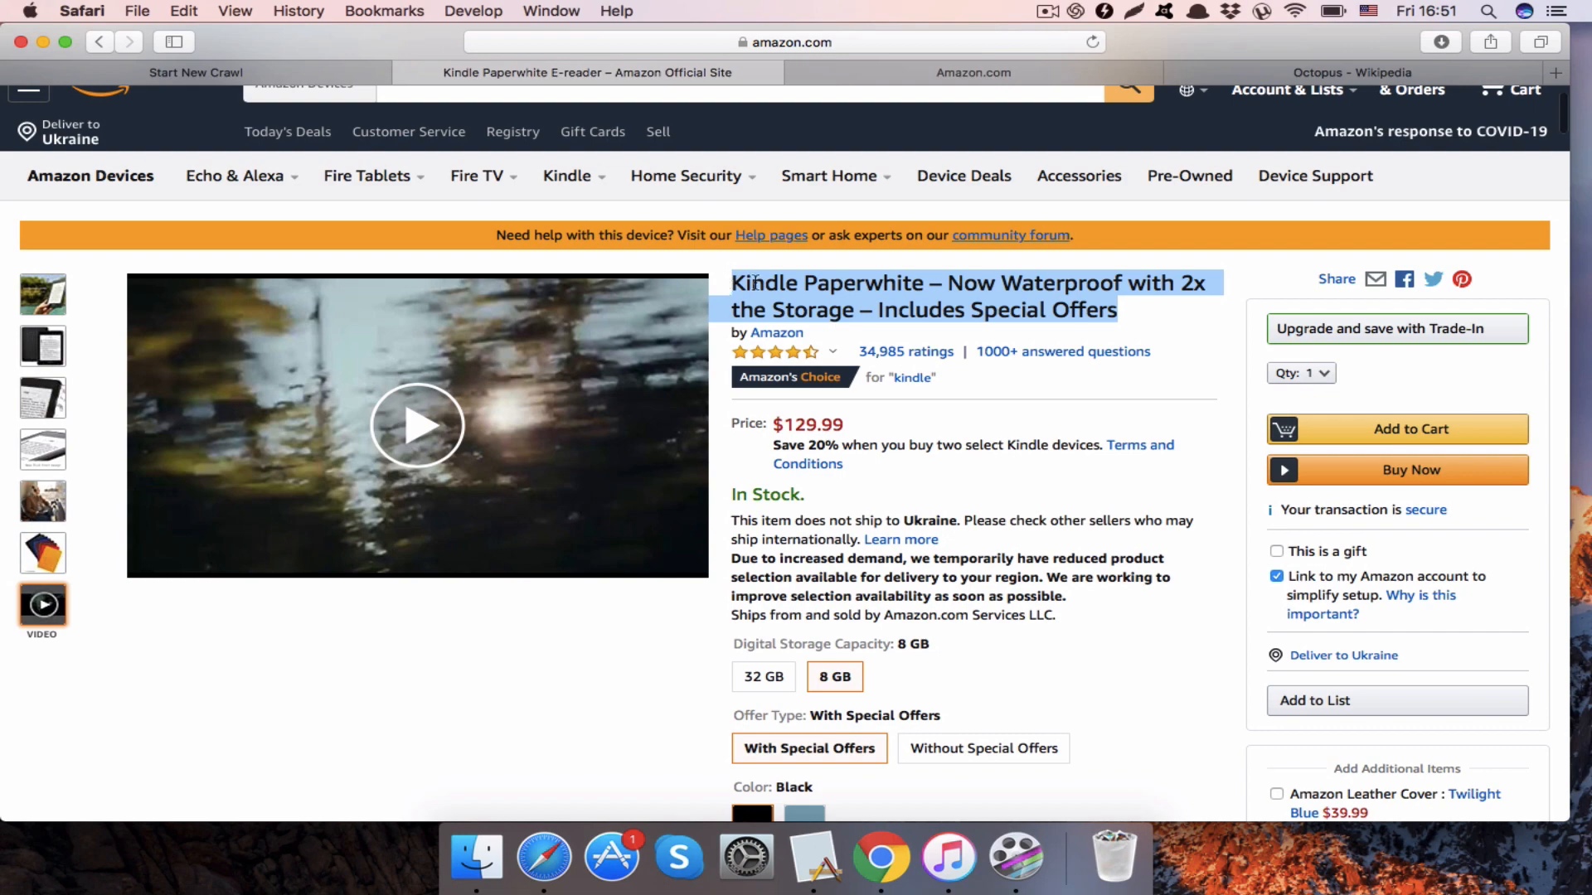
{"action": "right_click", "coordinate": [755, 281]}
{"action": "left_click", "coordinate": [815, 432]}
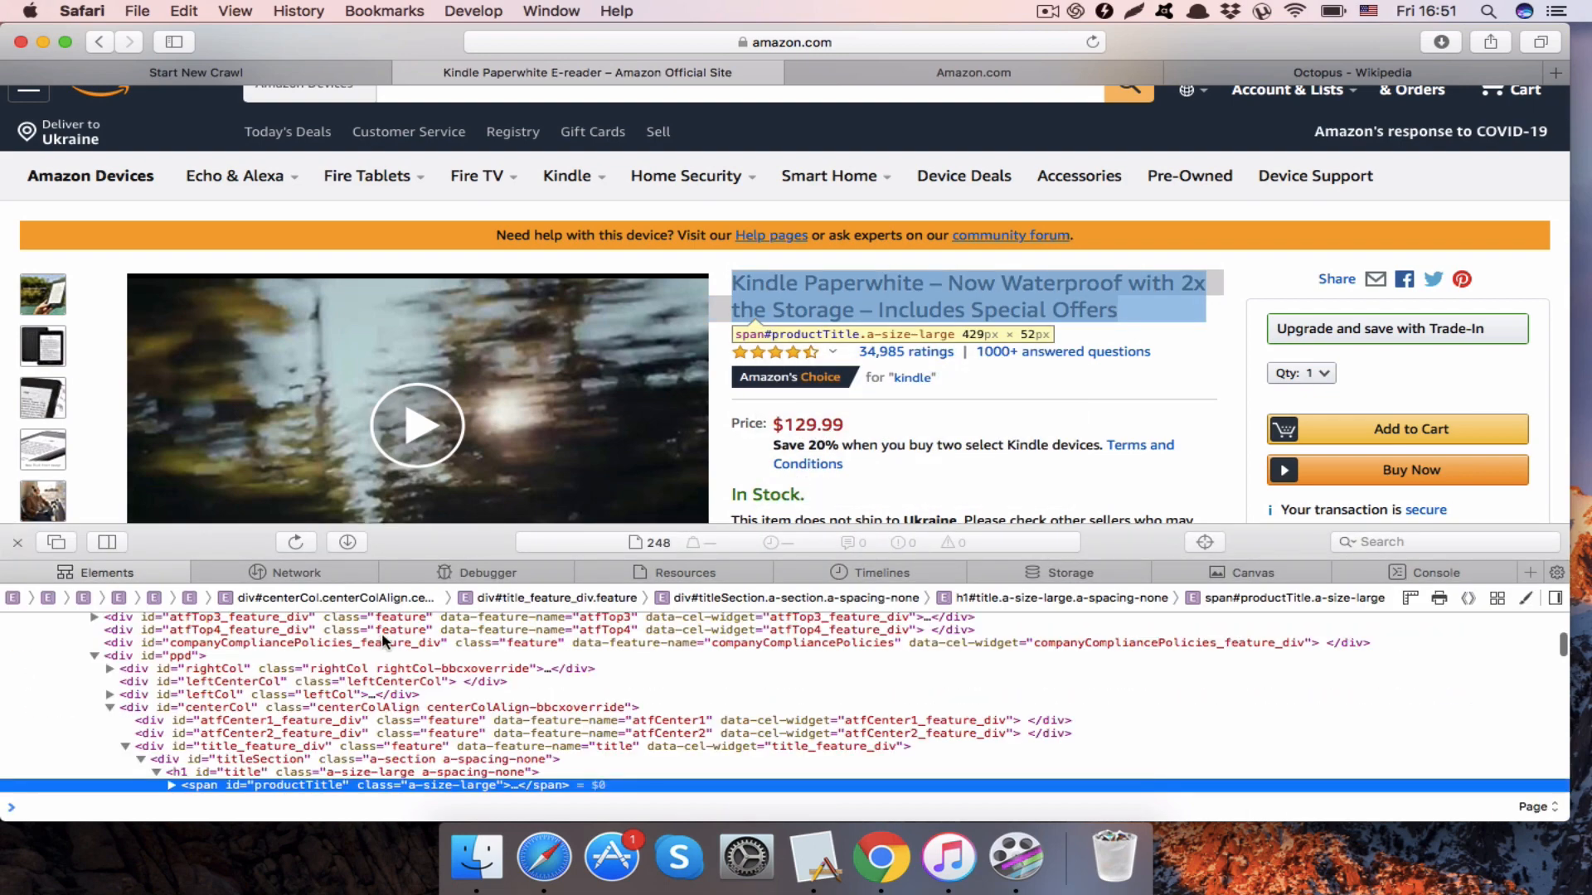
{"action": "scroll", "coordinate": [332, 647], "scroll_direction": "down", "scroll_amount": 3}
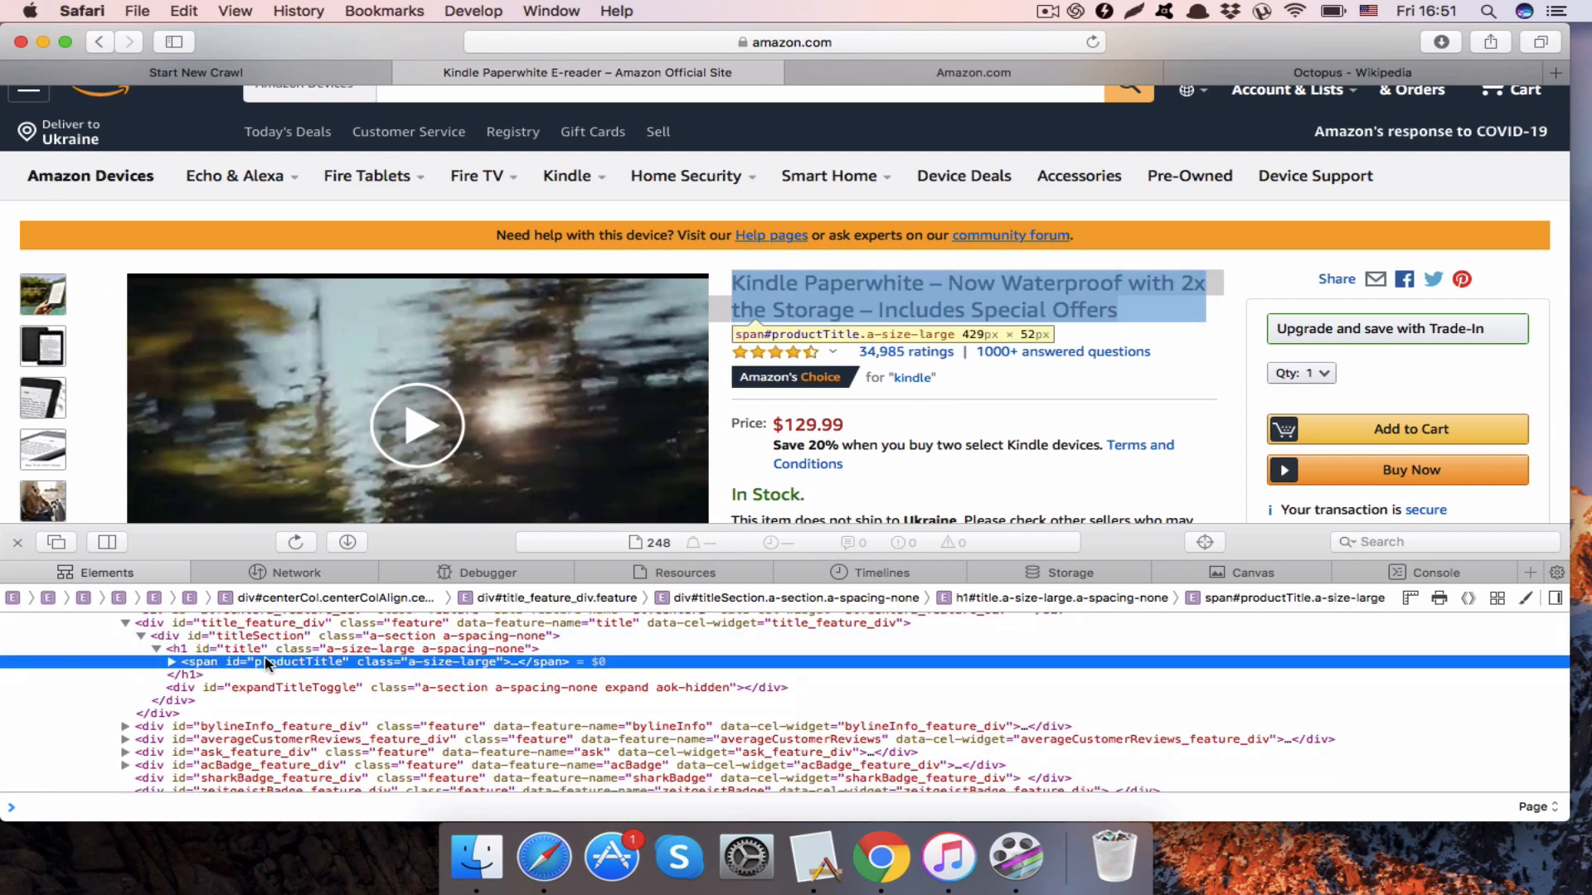
{"action": "double_click", "coordinate": [263, 664]}
{"action": "key", "text": "cmd+c"}
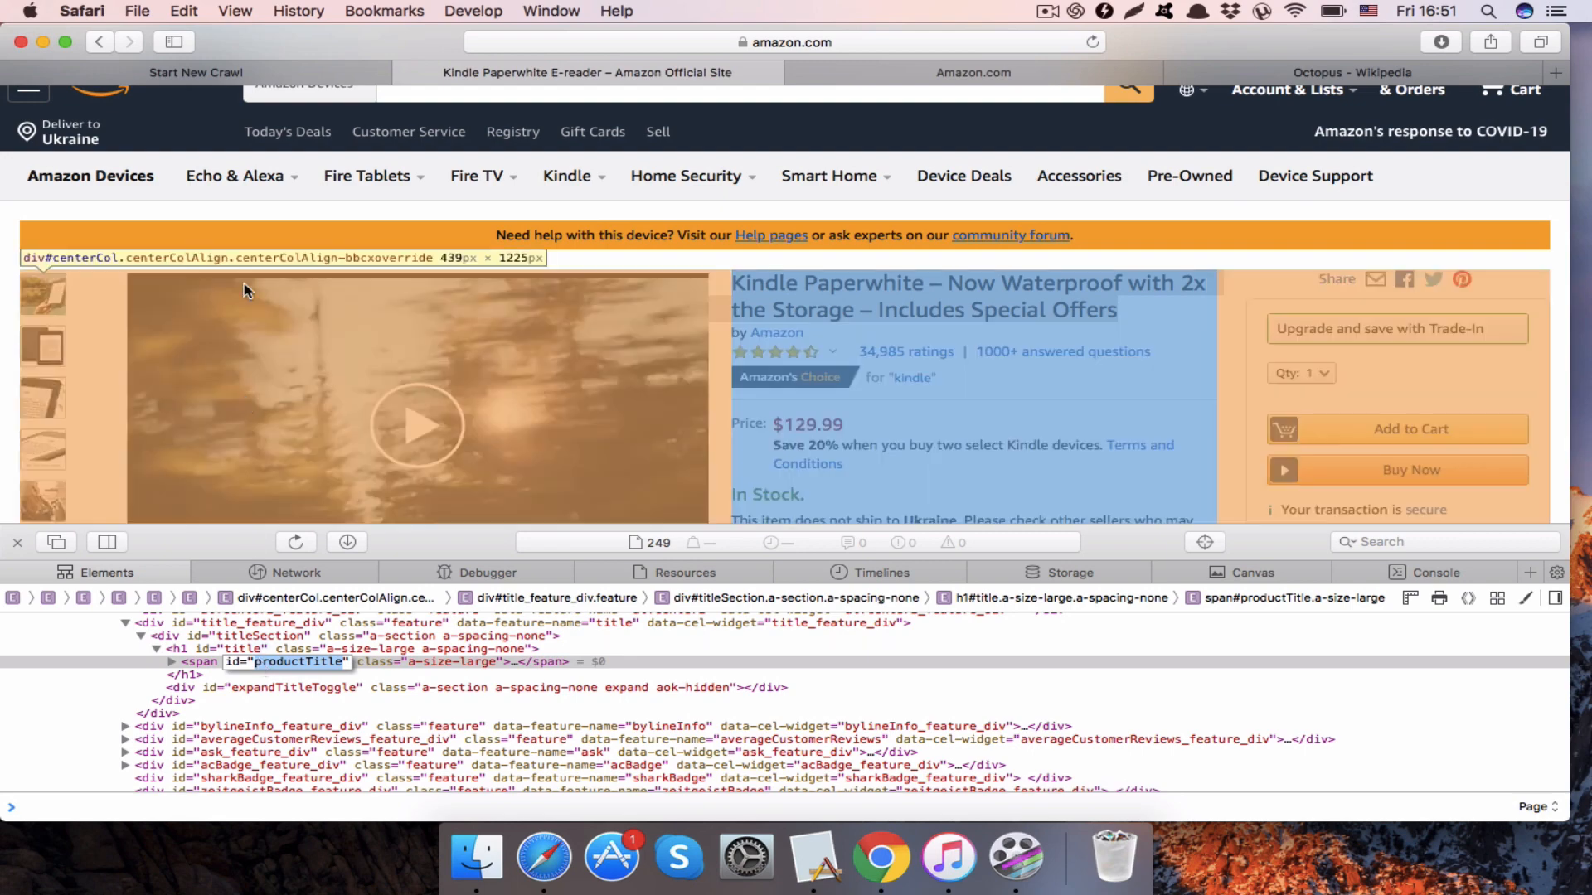
- Set the CSS rule of the "product name" extraction rule to #productTitle
{"action": "left_click", "coordinate": [282, 73]}
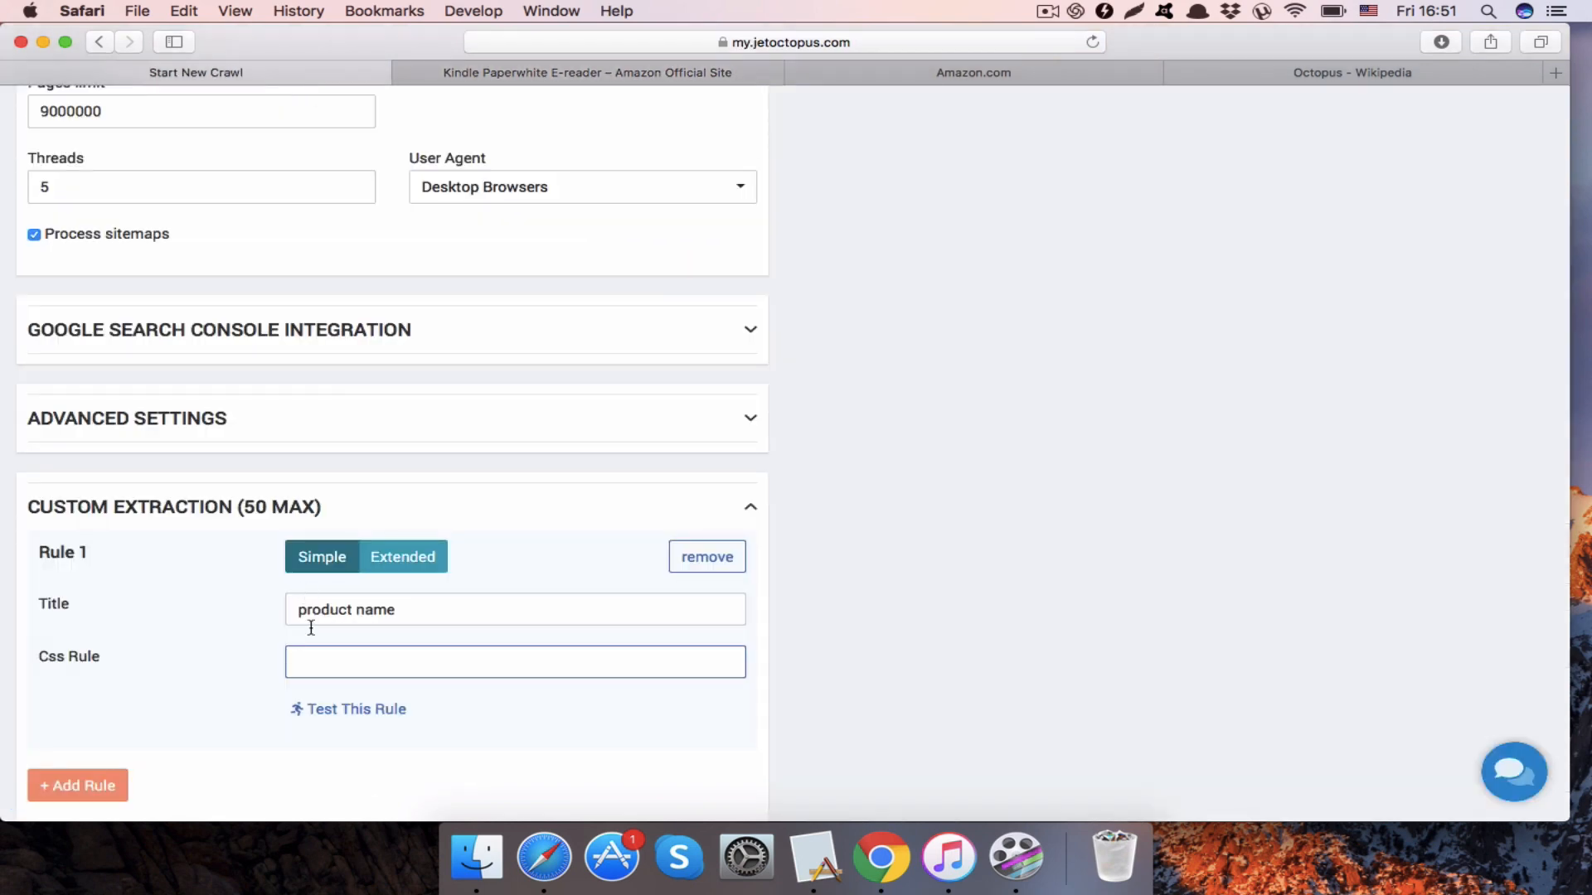
{"action": "type", "text": "#"}
{"action": "key", "text": "cmd+v"}
- Test the "product name" rule against the URL of the Kindle Paperwhite page on Amazon
{"action": "scroll", "coordinate": [456, 677], "scroll_direction": "down", "scroll_amount": 2}
{"action": "left_click", "coordinate": [386, 658]}
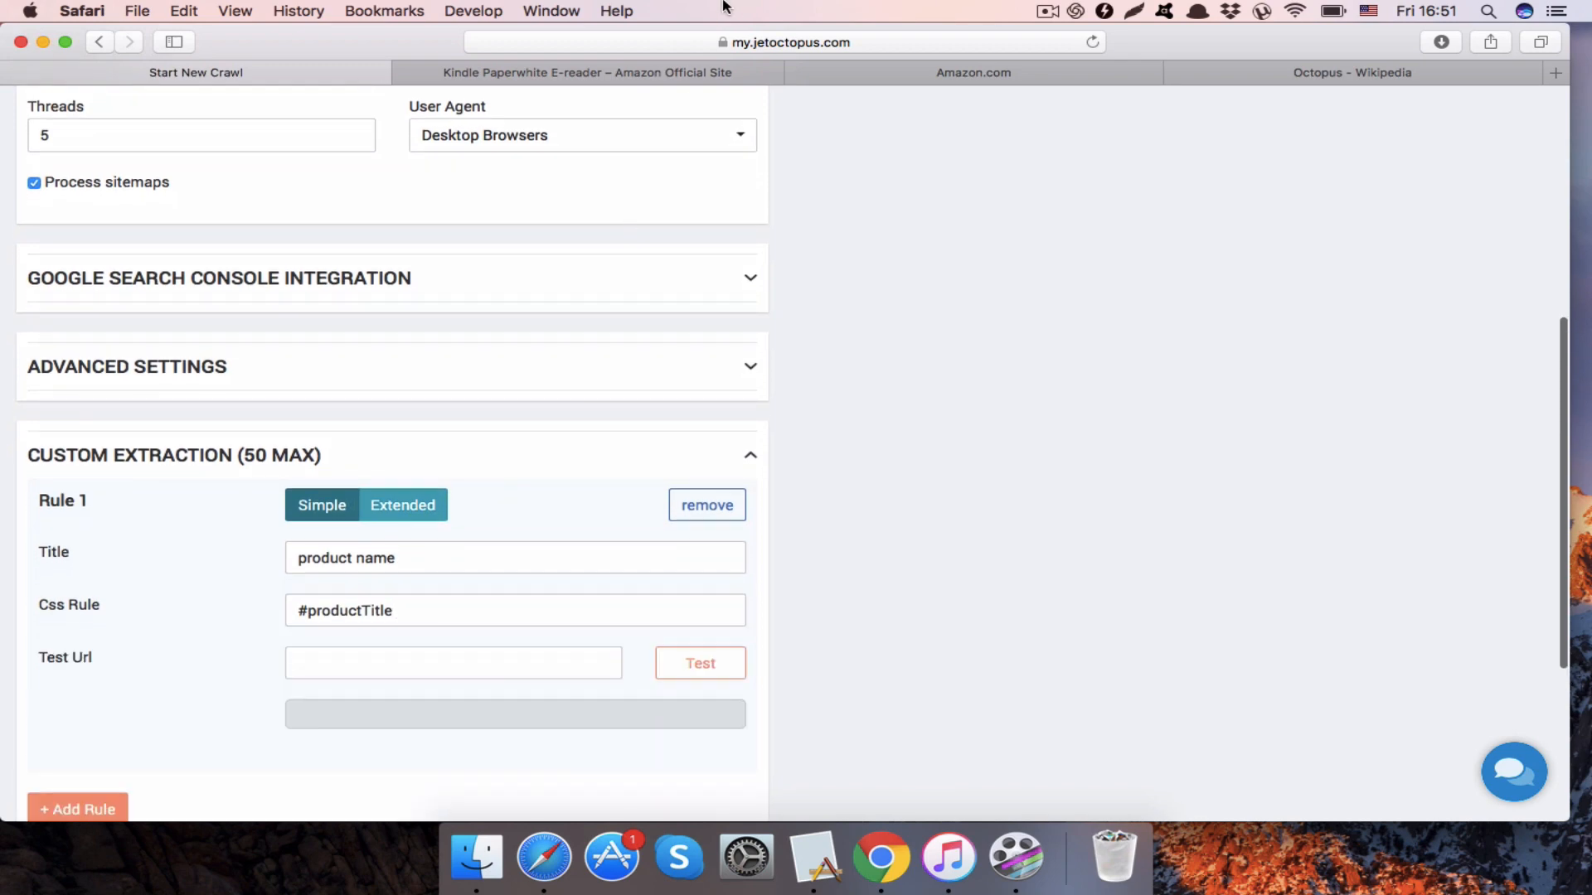
{"action": "left_click", "coordinate": [639, 72]}
{"action": "left_click", "coordinate": [656, 41]}
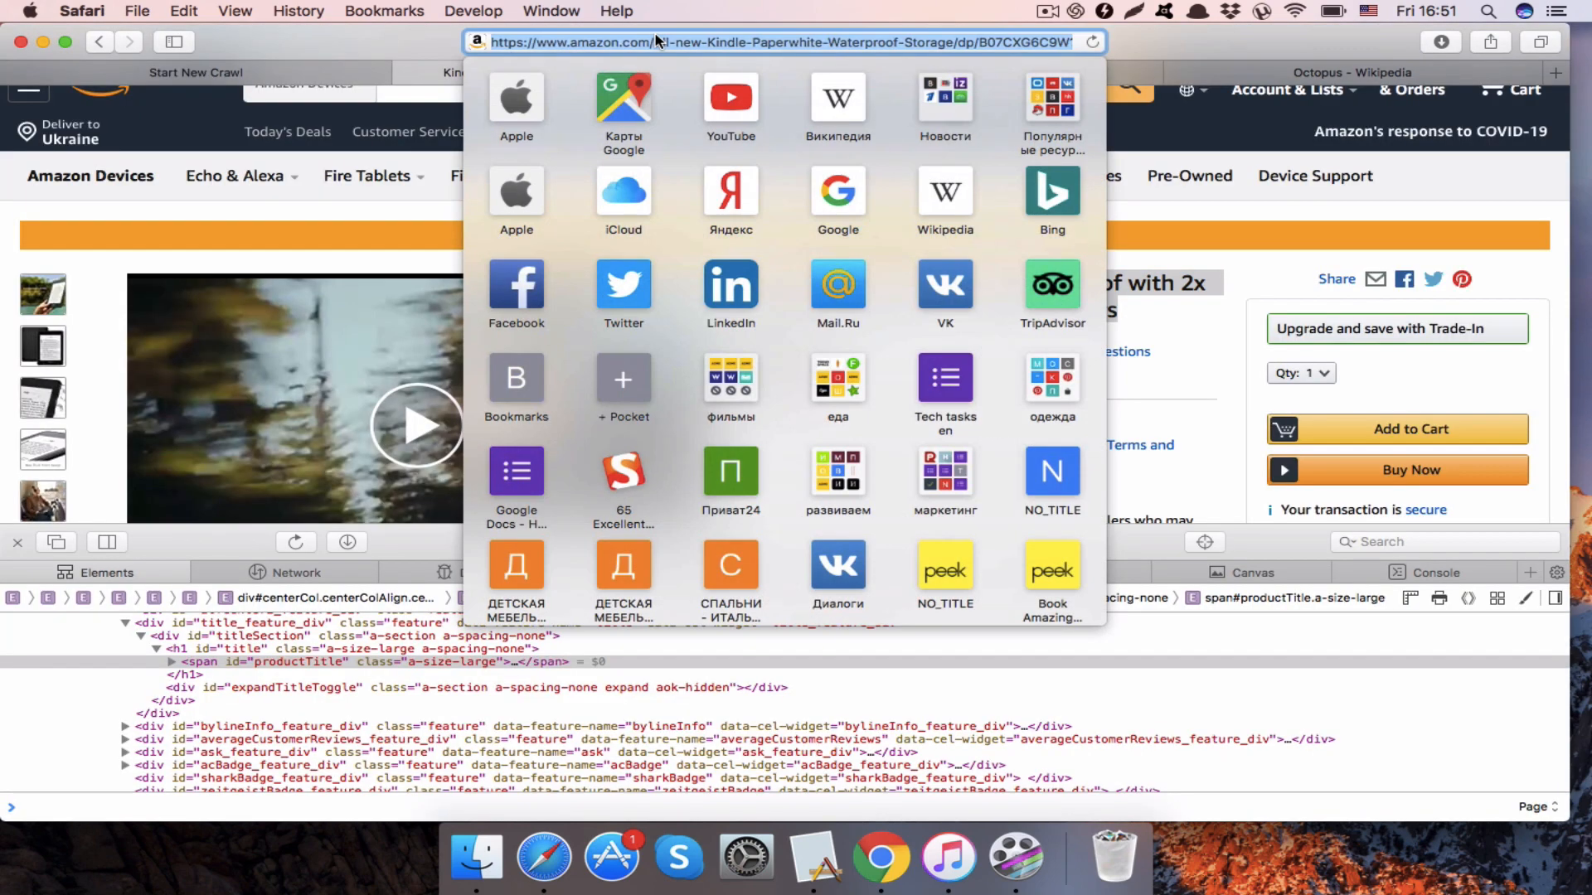
{"action": "left_click", "coordinate": [295, 73]}
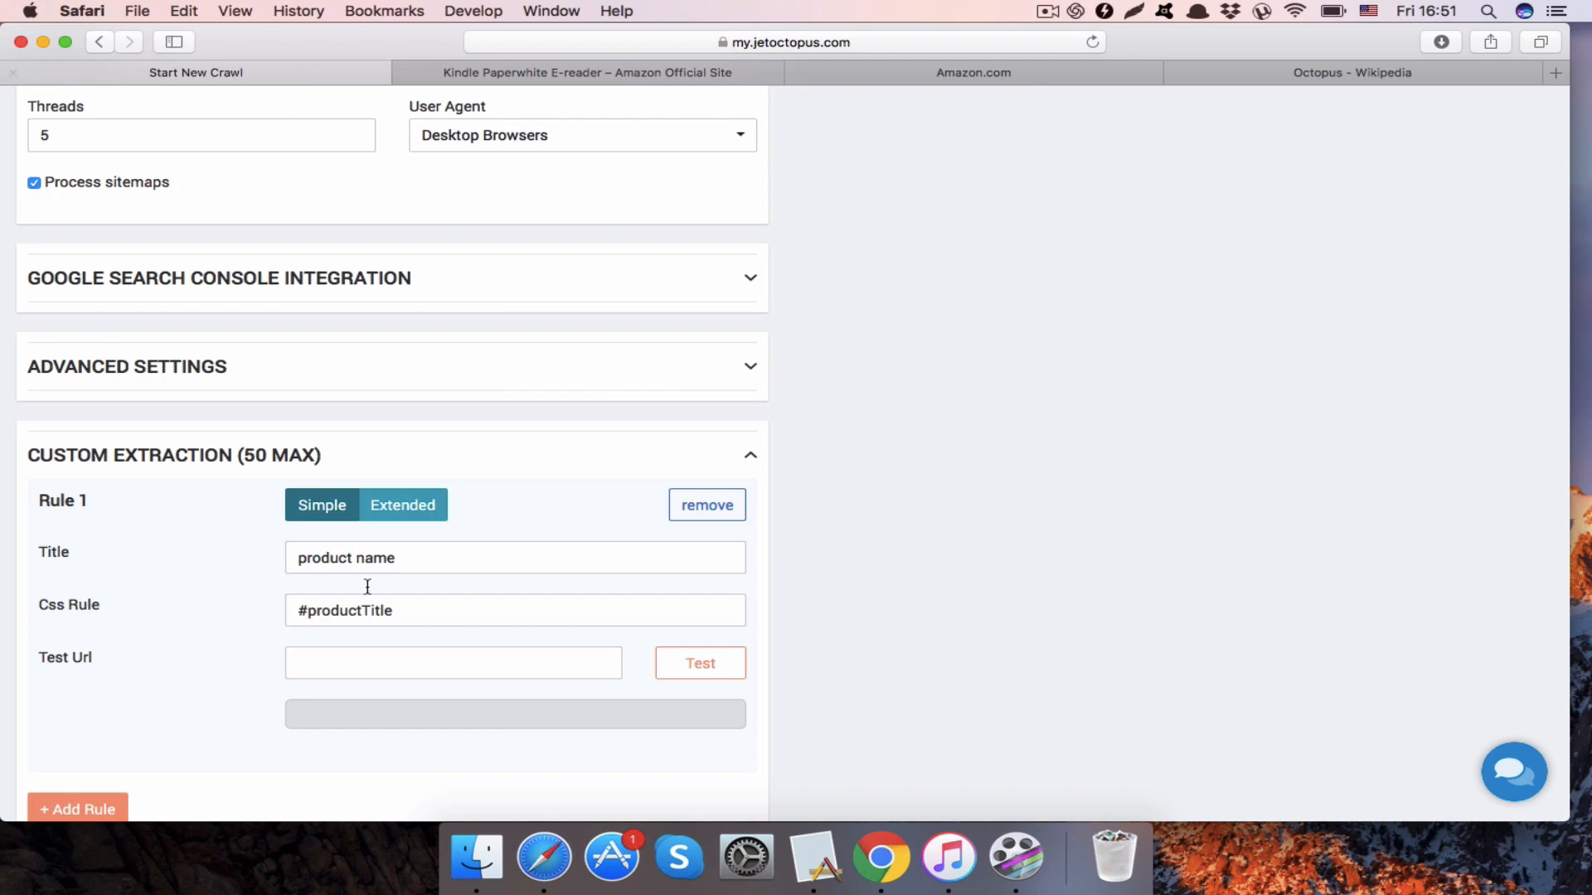
{"action": "left_click", "coordinate": [348, 660]}
{"action": "key", "text": "super+v"}
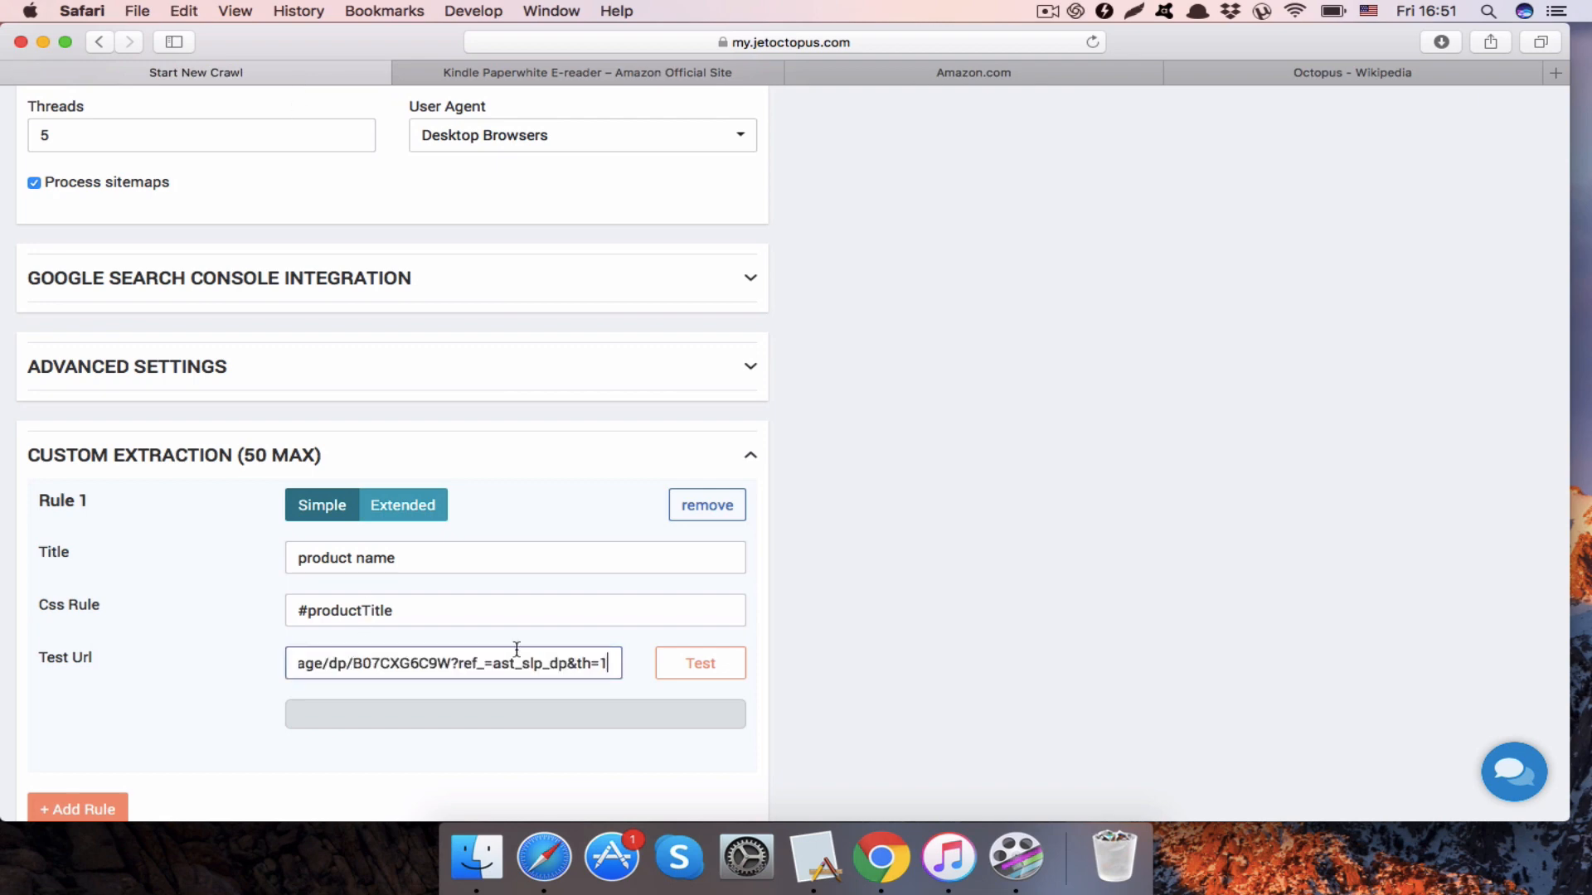
{"action": "left_click", "coordinate": [704, 665]}
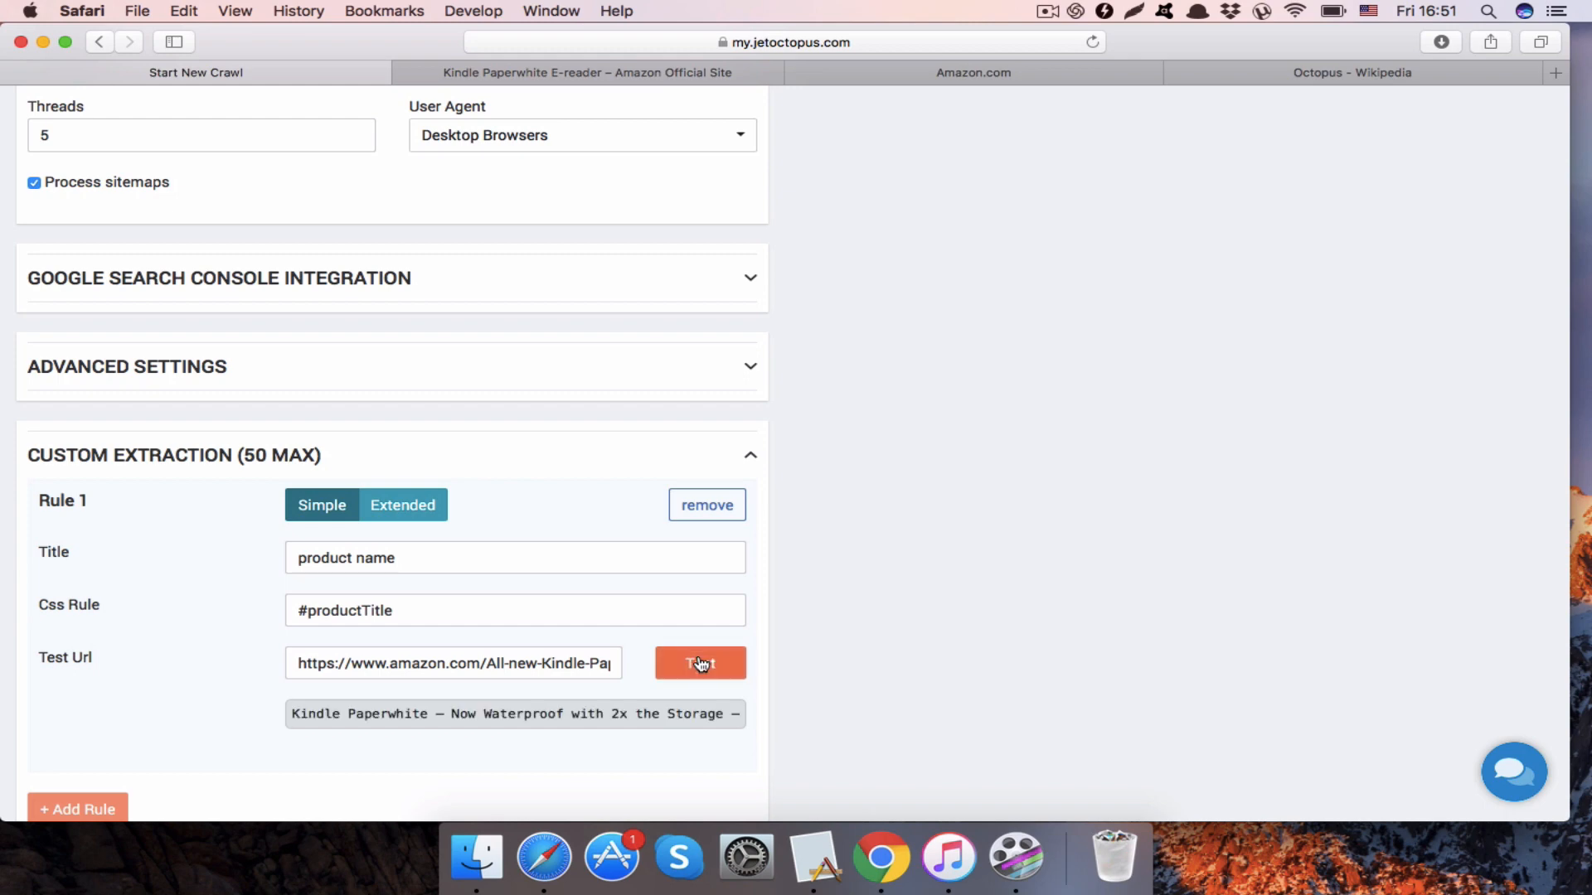
- Add a second custom extraction rule and title it "ratings count"
{"action": "scroll", "coordinate": [701, 663], "scroll_direction": "down", "scroll_amount": 3}
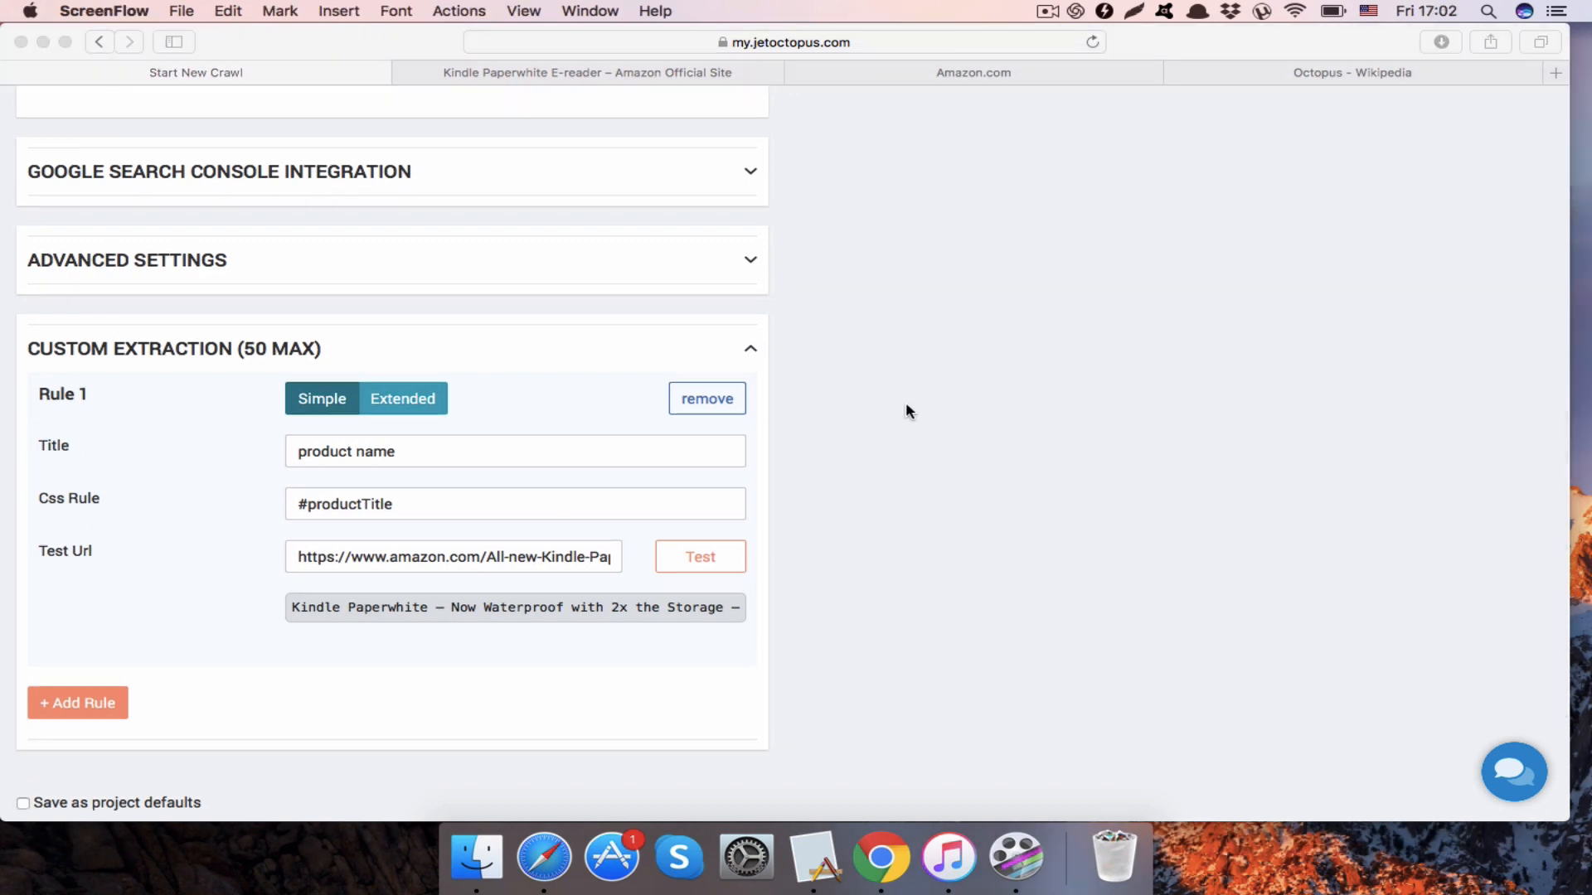
{"action": "scroll", "coordinate": [909, 411], "scroll_direction": "down", "scroll_amount": 1}
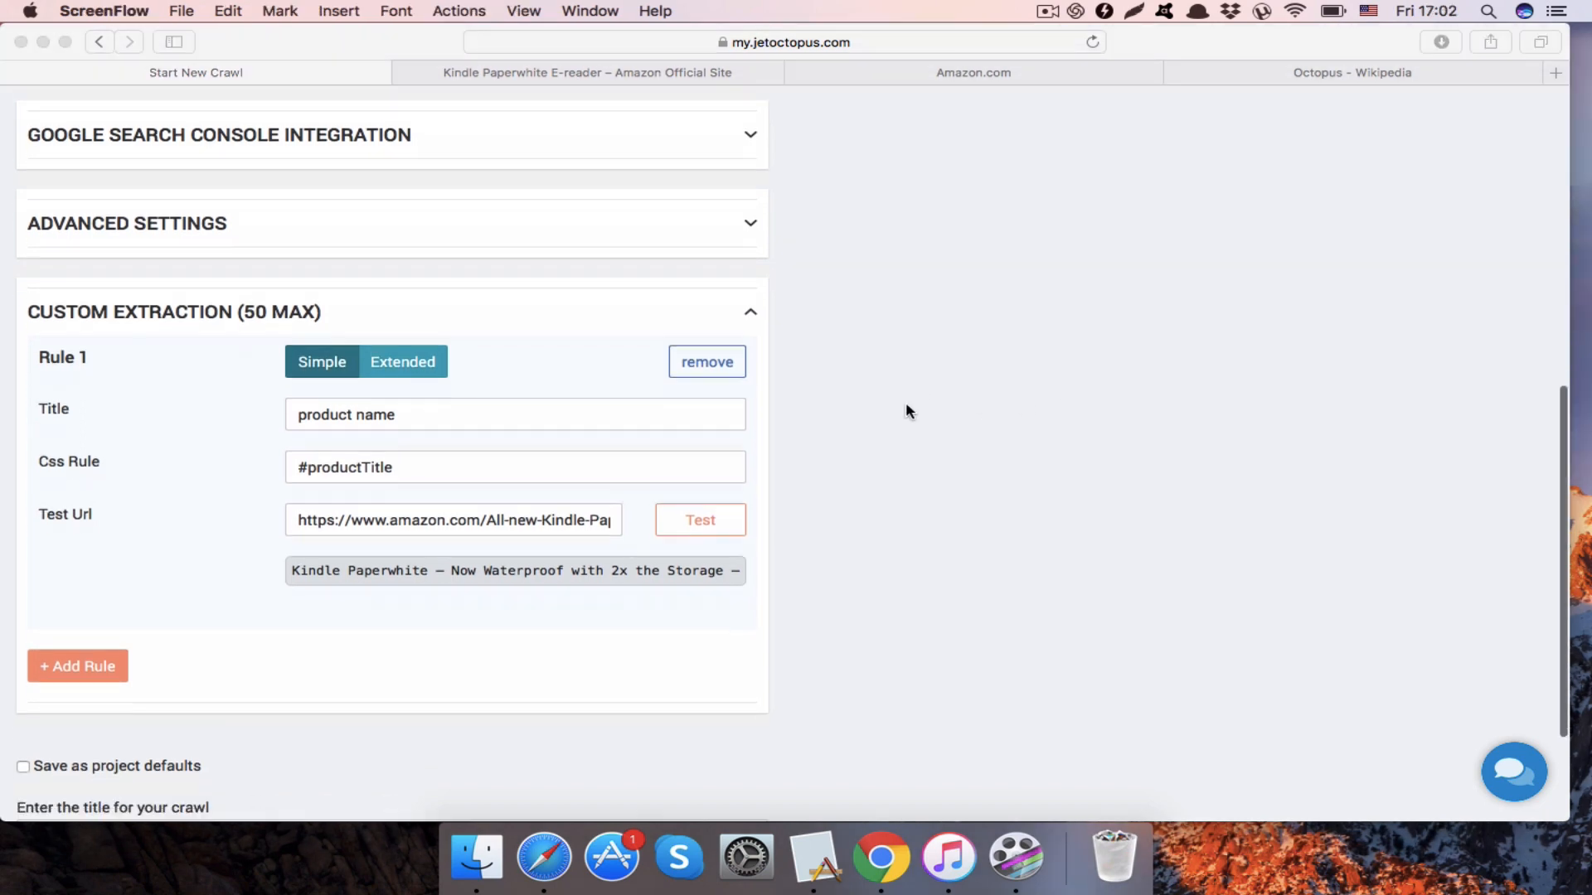
{"action": "left_click", "coordinate": [89, 611]}
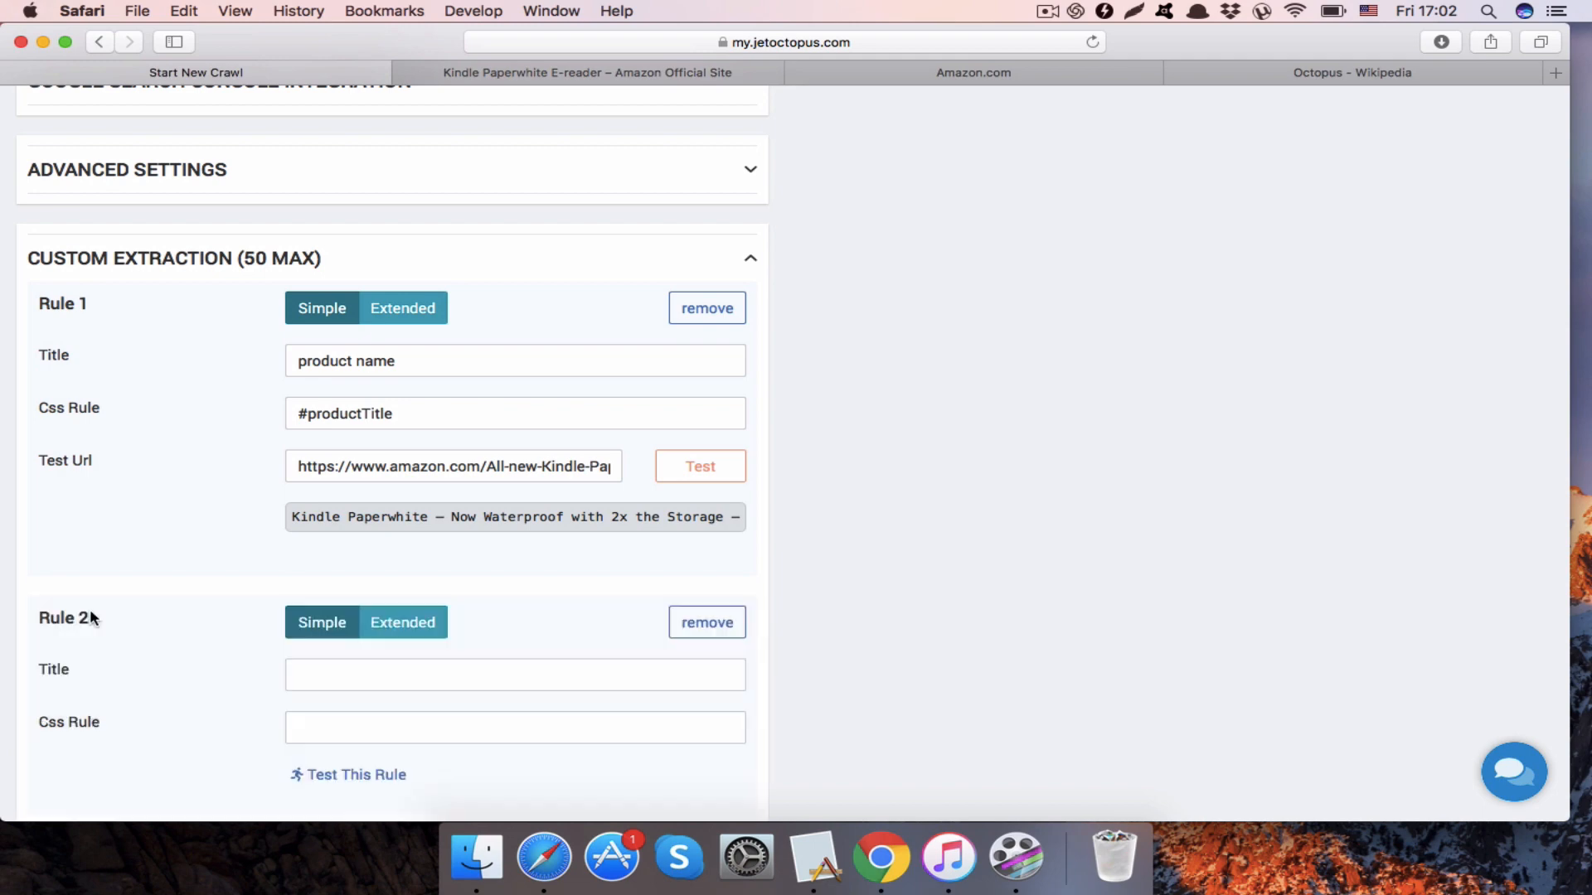
{"action": "left_click", "coordinate": [360, 660]}
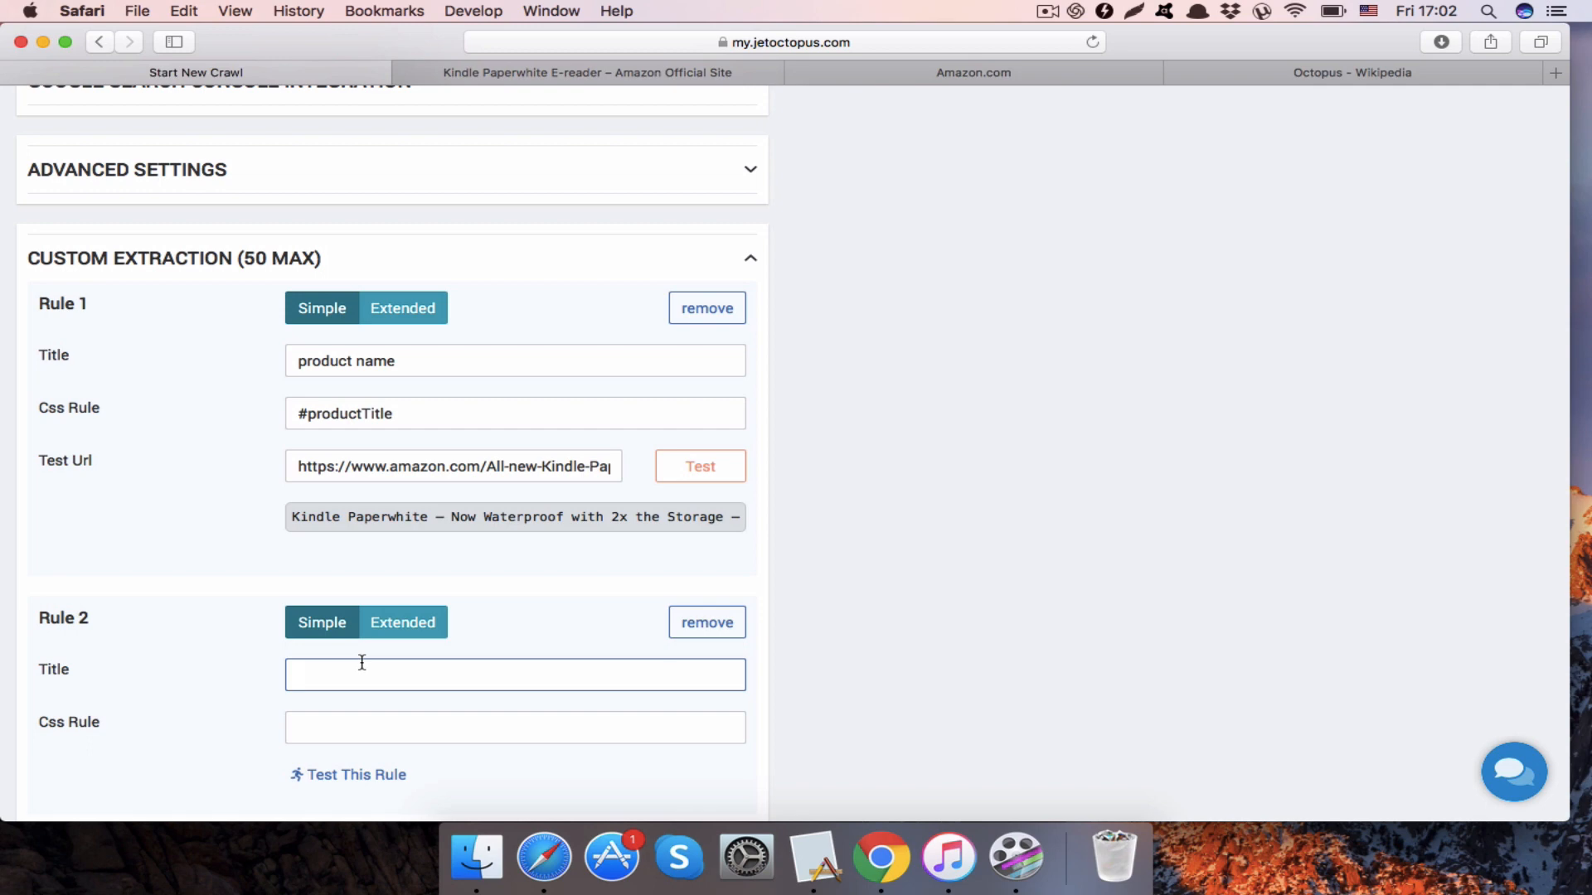
{"action": "type", "text": "ratings count"}
- Inspect the ratings count on the Kindle Paperwhite page and copy its id value, acrCustomerReviewText
{"action": "left_click", "coordinate": [589, 73]}
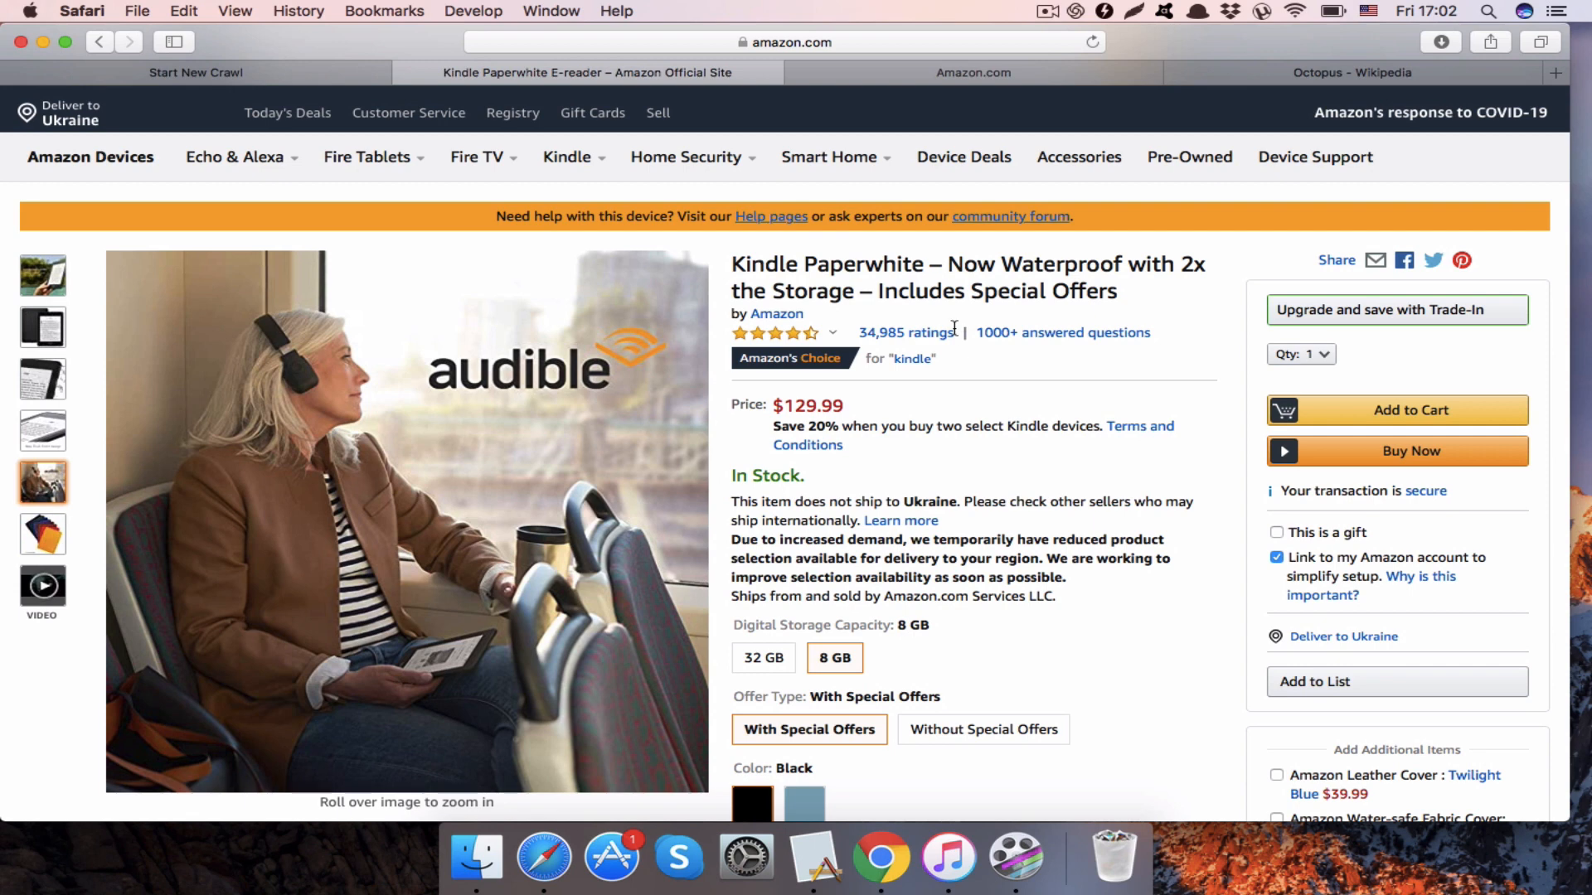
{"action": "left_click_drag", "start_coordinate": [955, 332], "coordinate": [846, 332]}
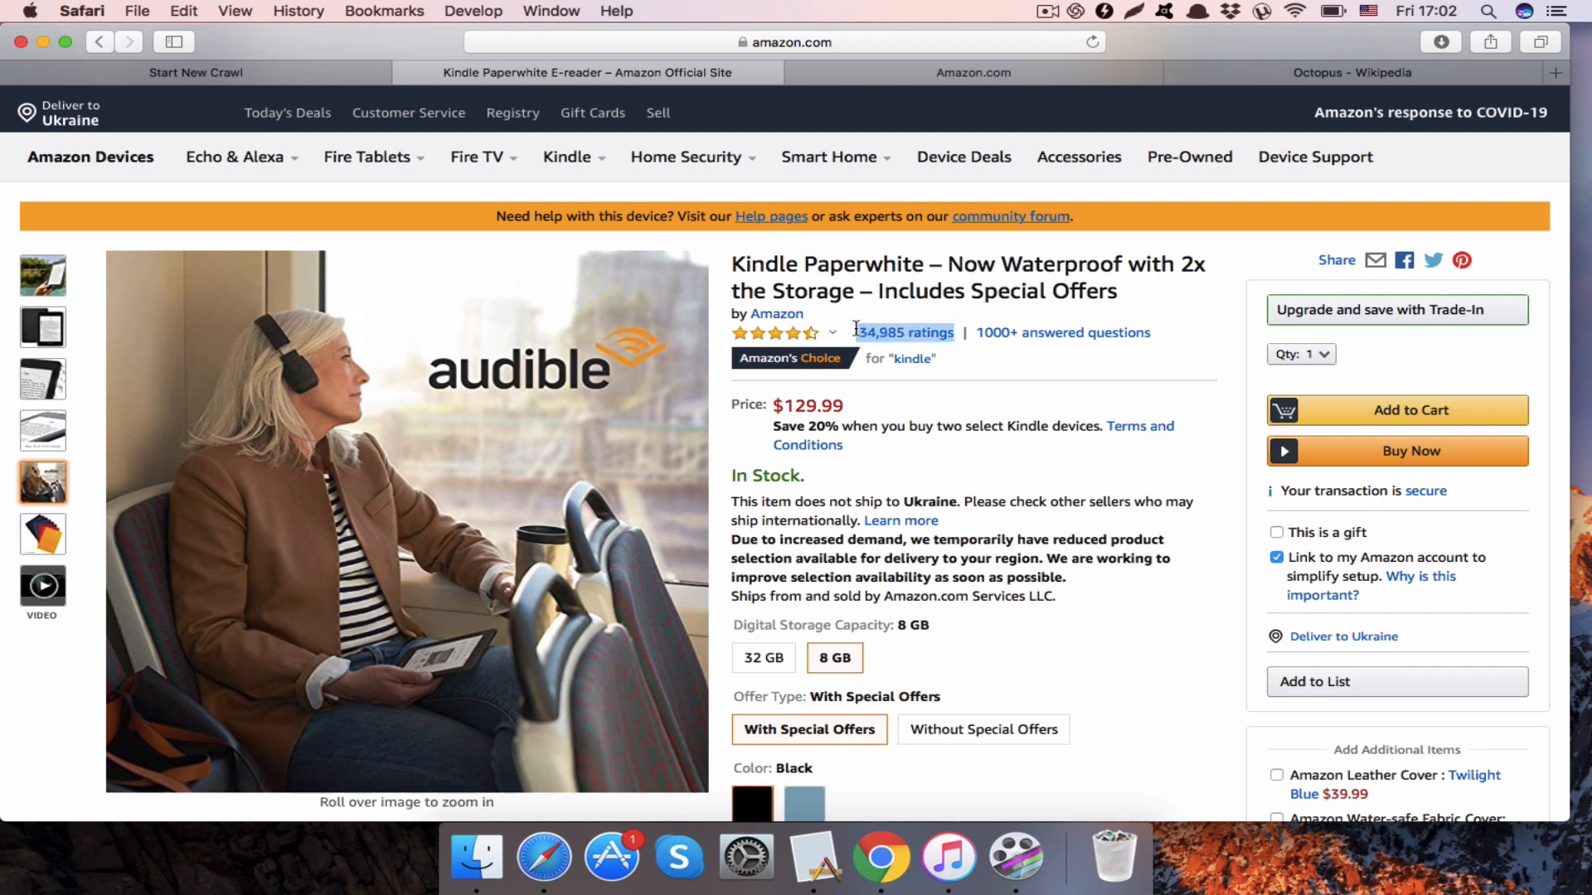
{"action": "right_click", "coordinate": [878, 332]}
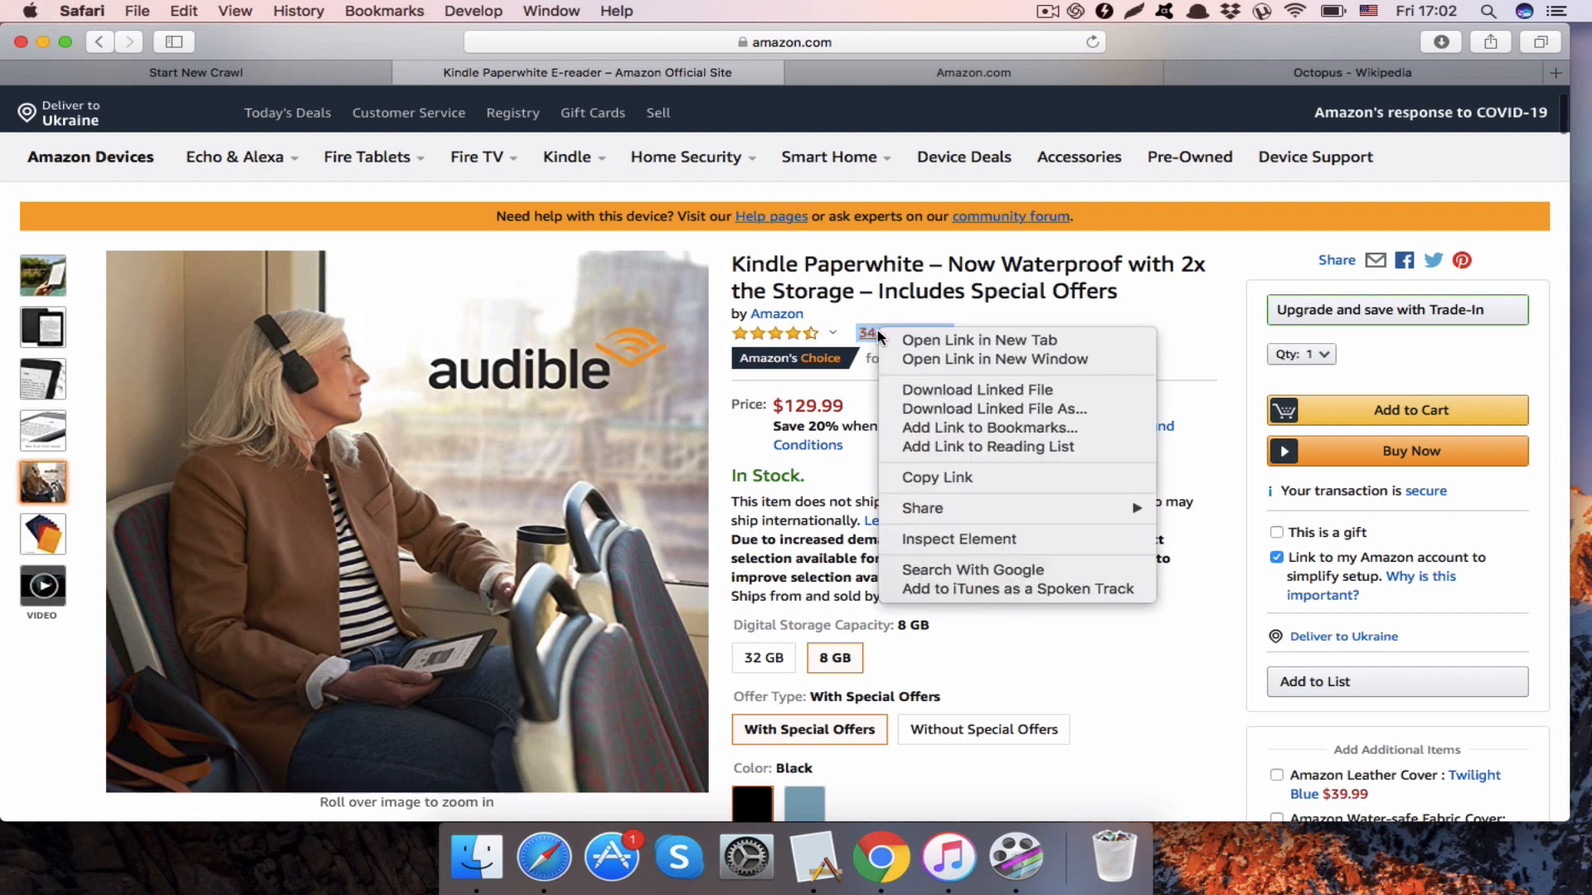
{"action": "left_click", "coordinate": [939, 540]}
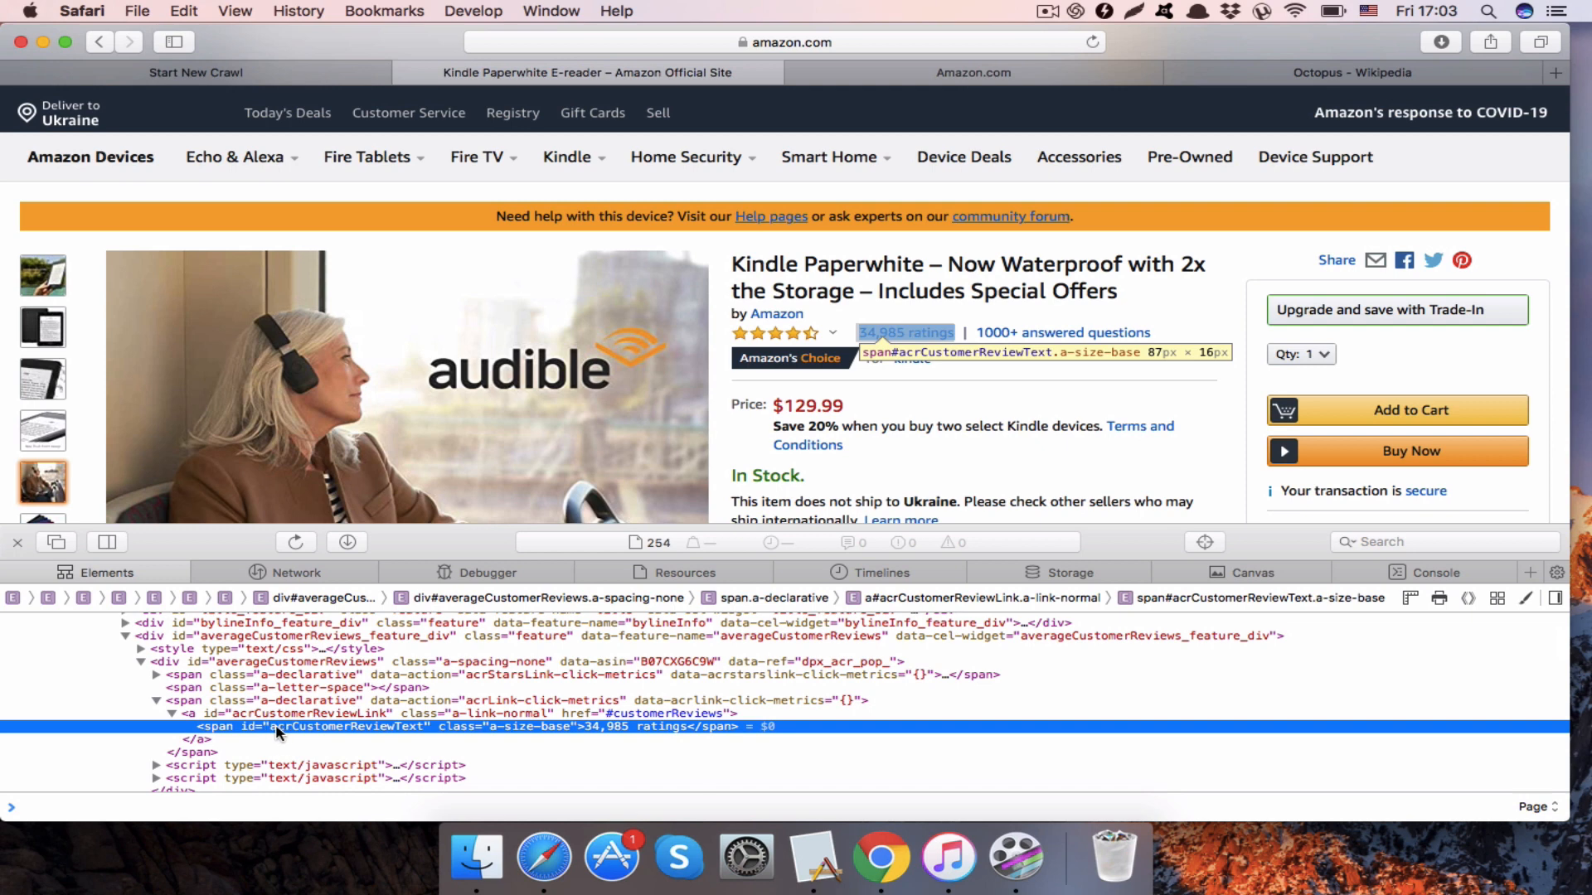
{"action": "double_click", "coordinate": [276, 727]}
{"action": "left_click", "coordinate": [276, 729]}
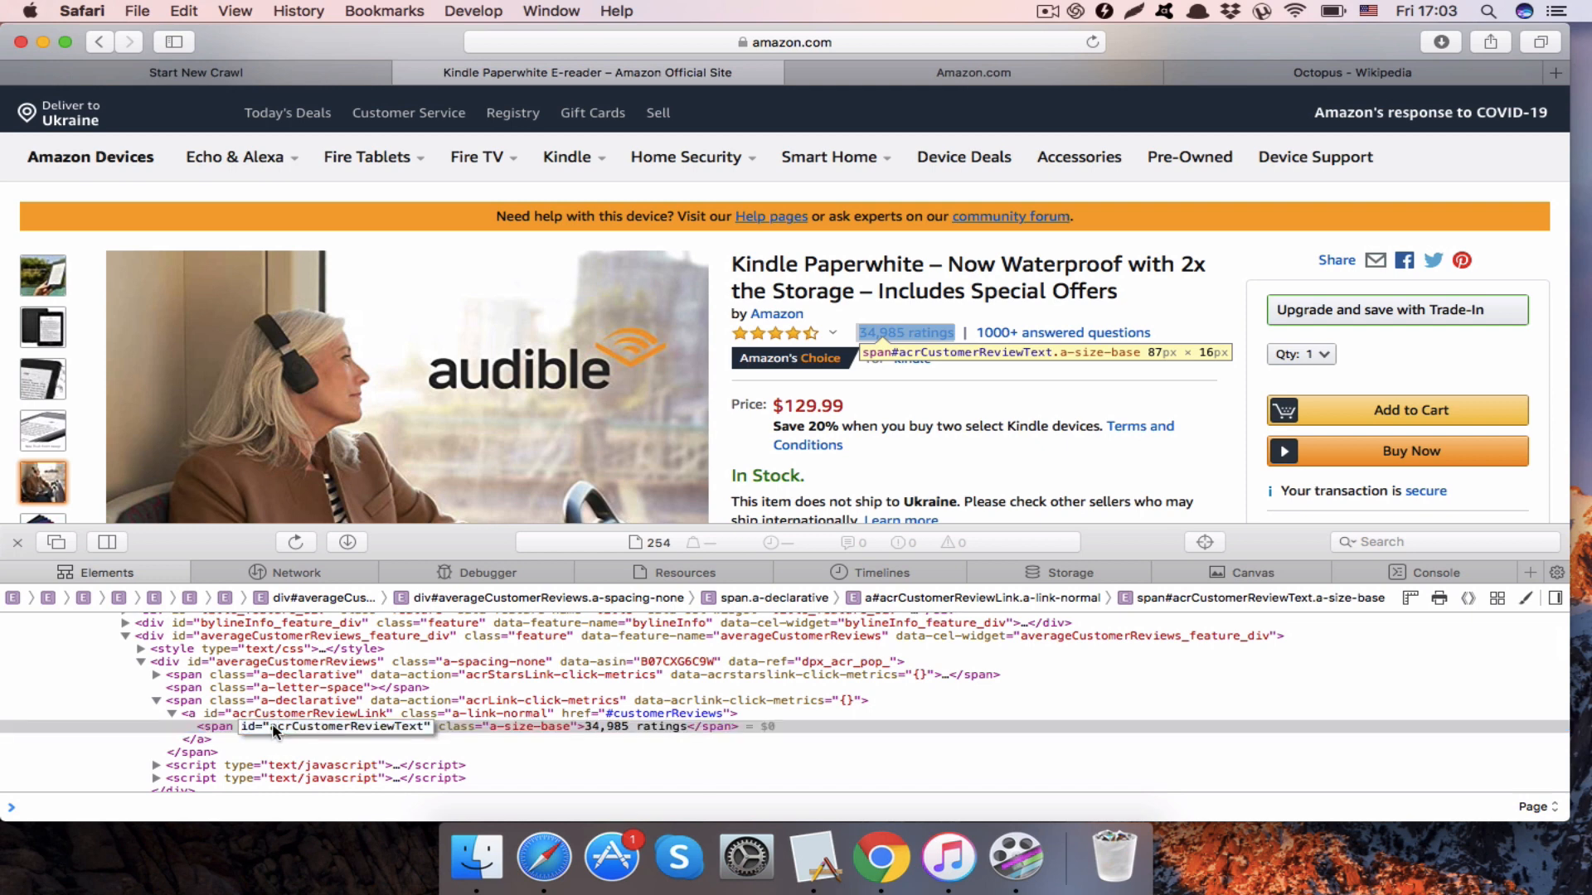
{"action": "left_click_drag", "start_coordinate": [273, 730], "coordinate": [421, 733]}
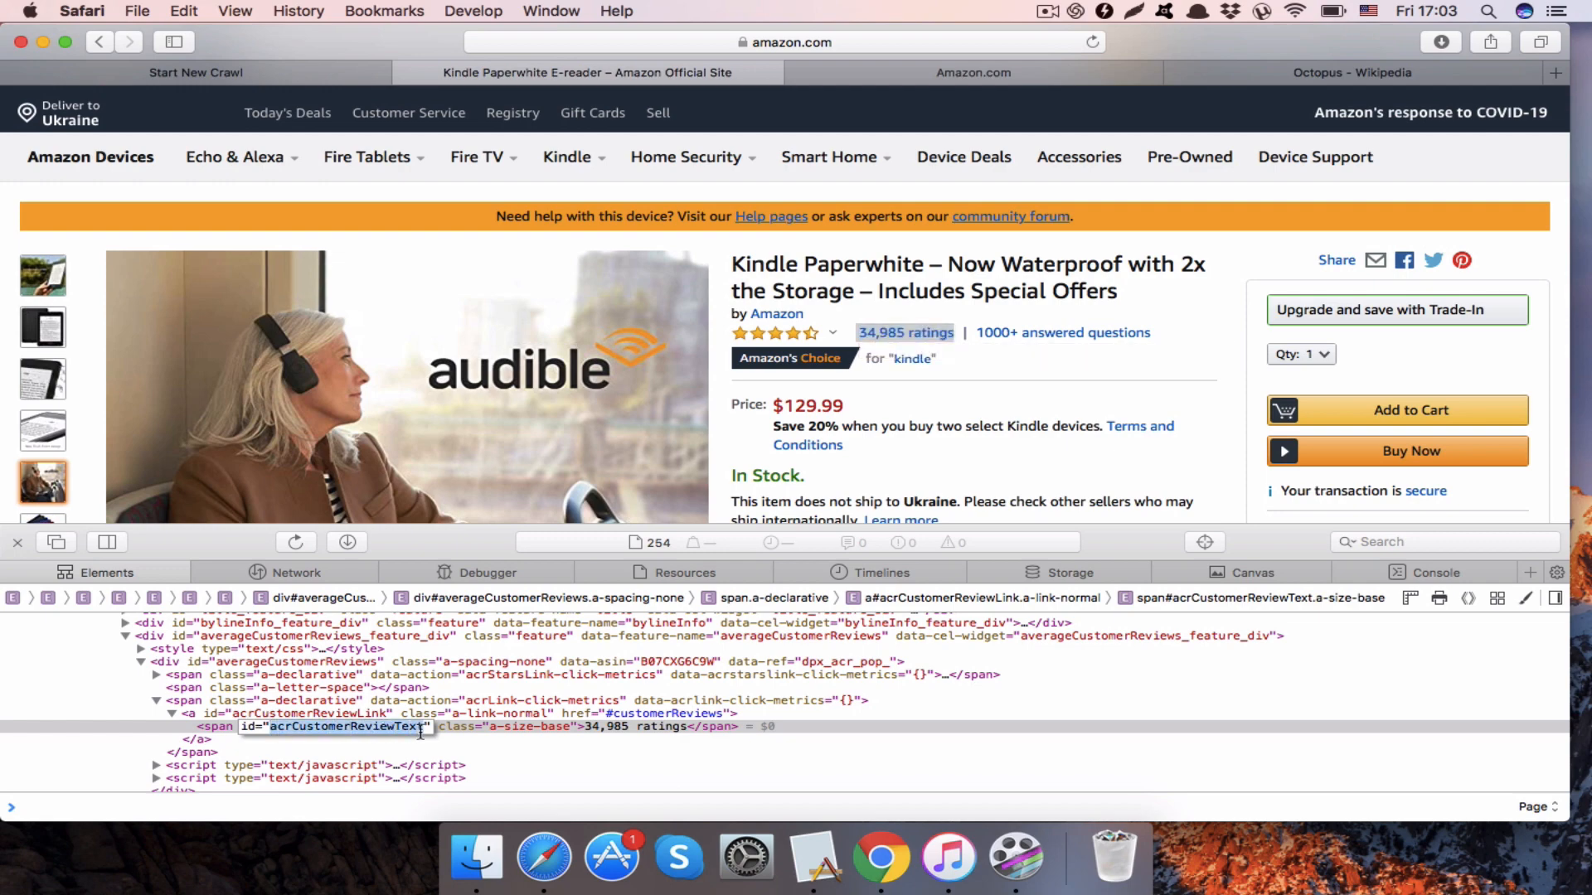
{"action": "key", "text": "cmd+c"}
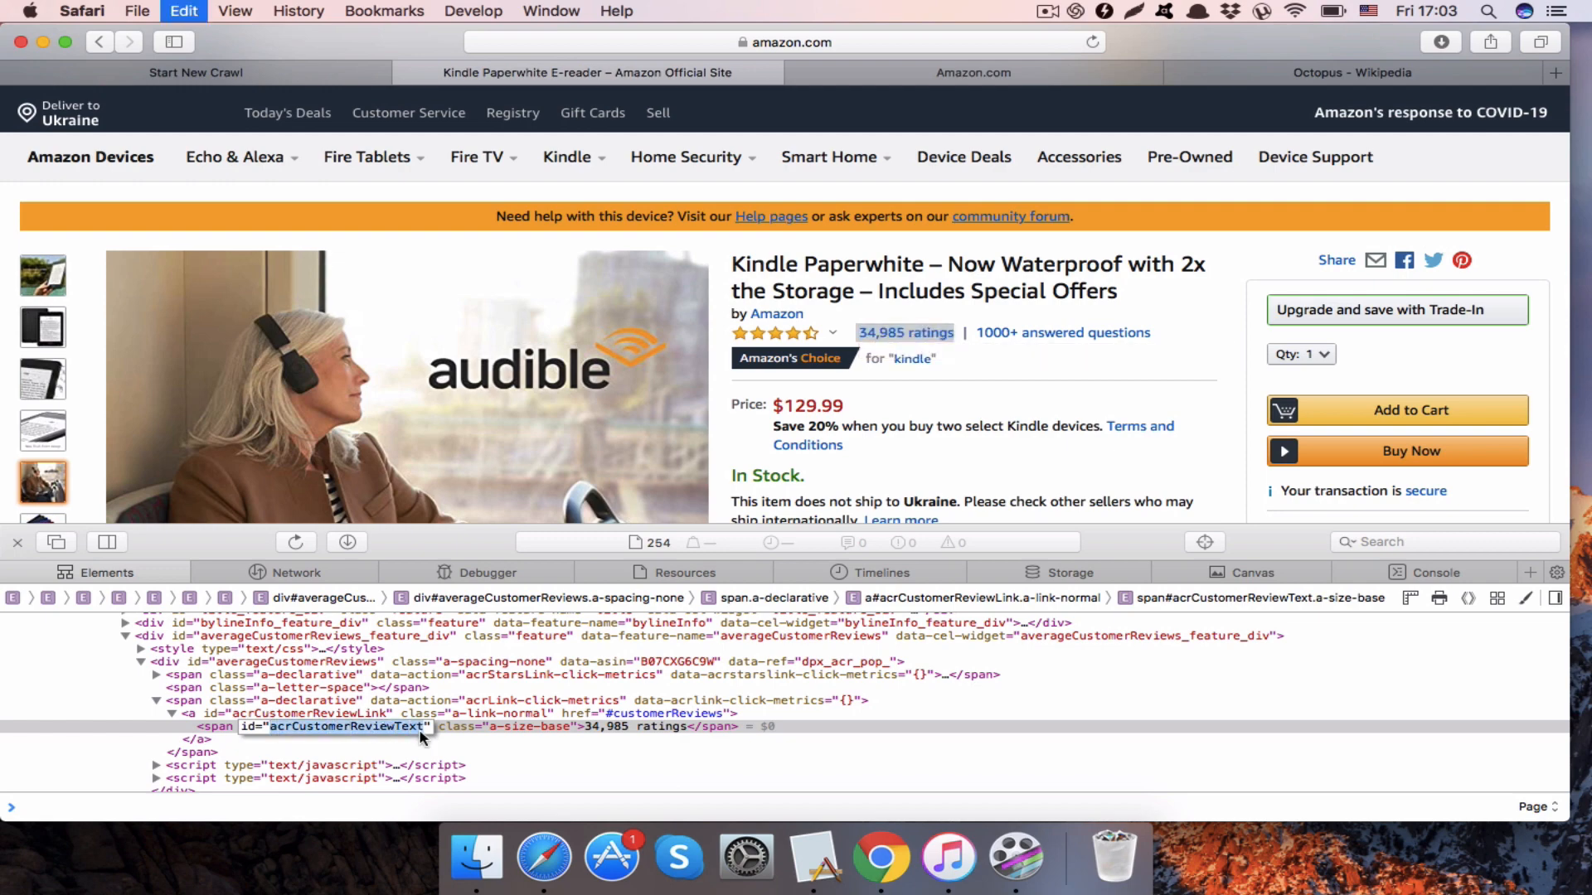
- Set the CSS rule of the "ratings count" extraction rule to #acrCustomerReviewText
{"action": "left_click", "coordinate": [320, 80]}
{"action": "scroll", "coordinate": [431, 609], "scroll_direction": "down", "scroll_amount": 3}
{"action": "left_click", "coordinate": [423, 629]}
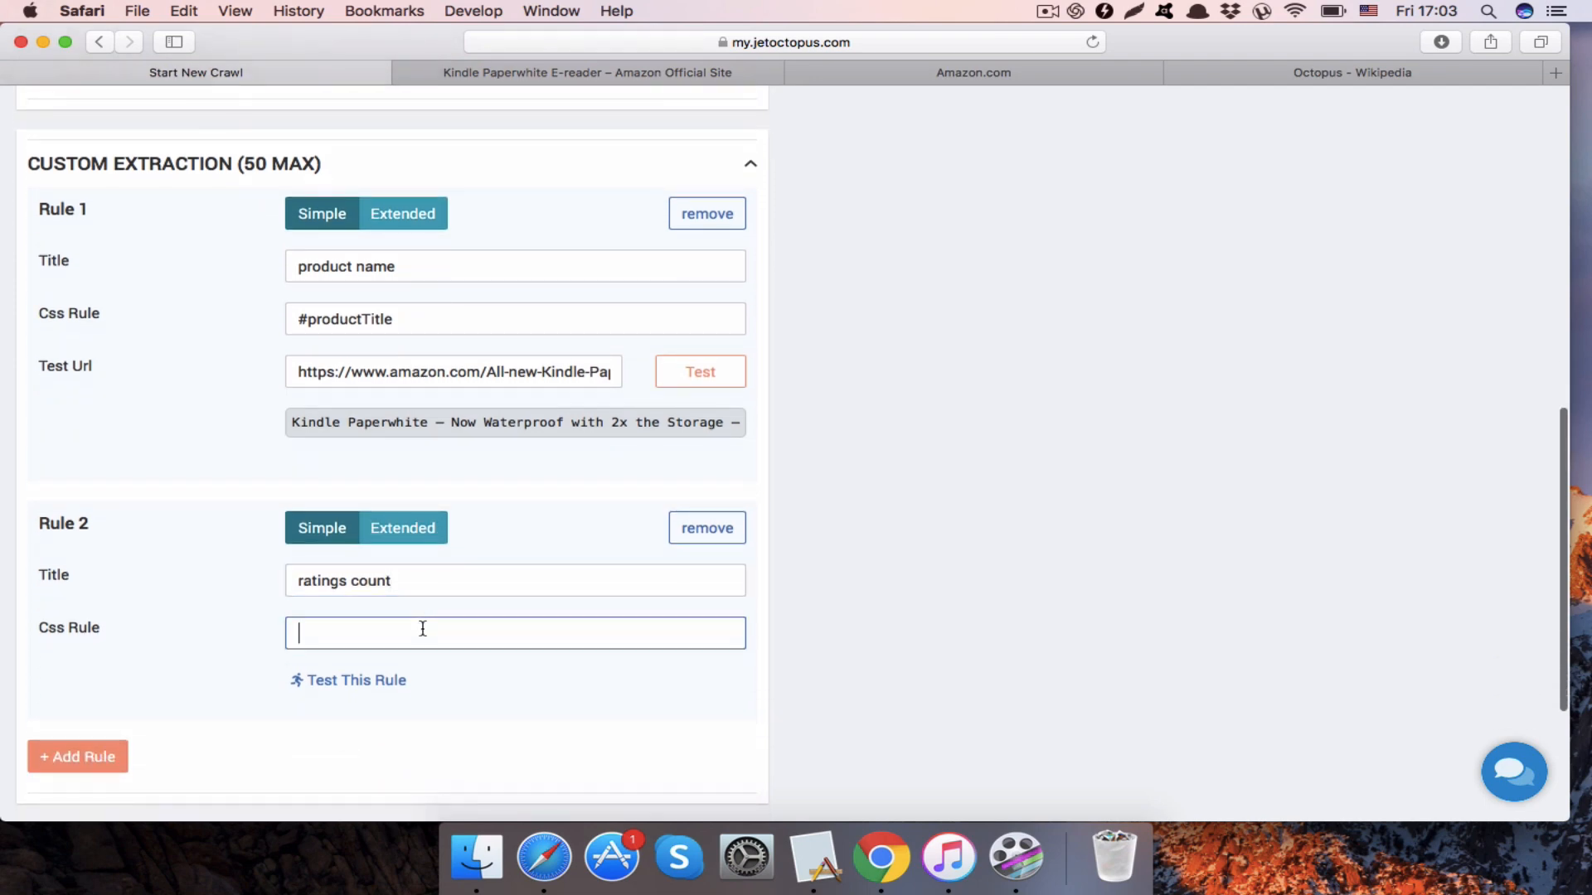
{"action": "key", "text": "super+v"}
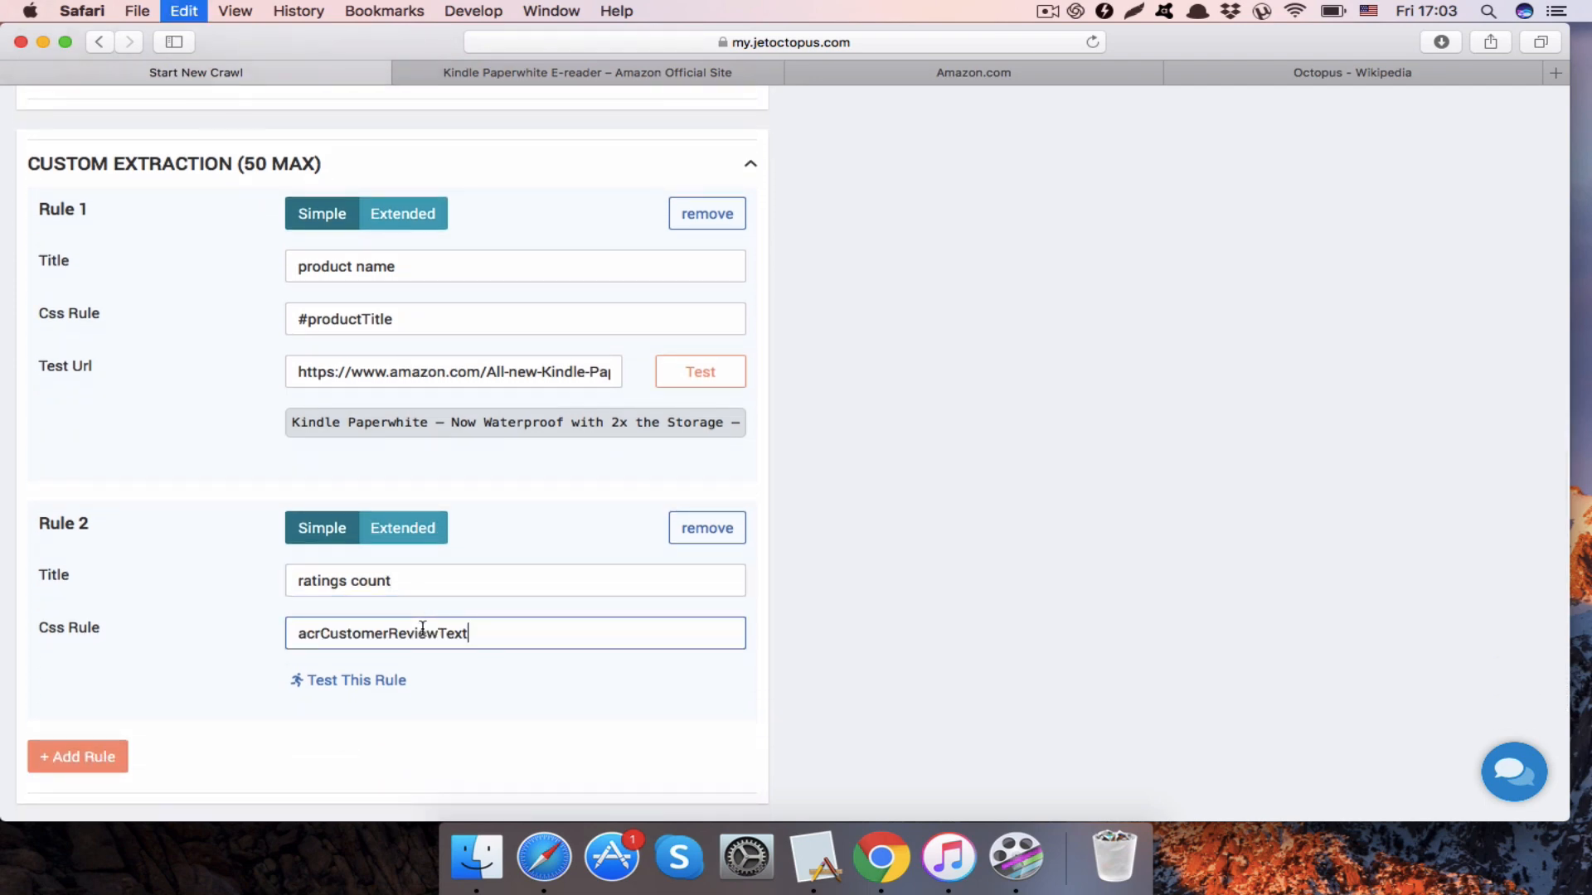
{"action": "left_click", "coordinate": [297, 633]}
{"action": "type", "text": "#"}
- Test the "ratings count" rule against the URL of the Kindle Paperwhite page on Amazon
{"action": "left_click", "coordinate": [383, 682]}
{"action": "left_click", "coordinate": [530, 66]}
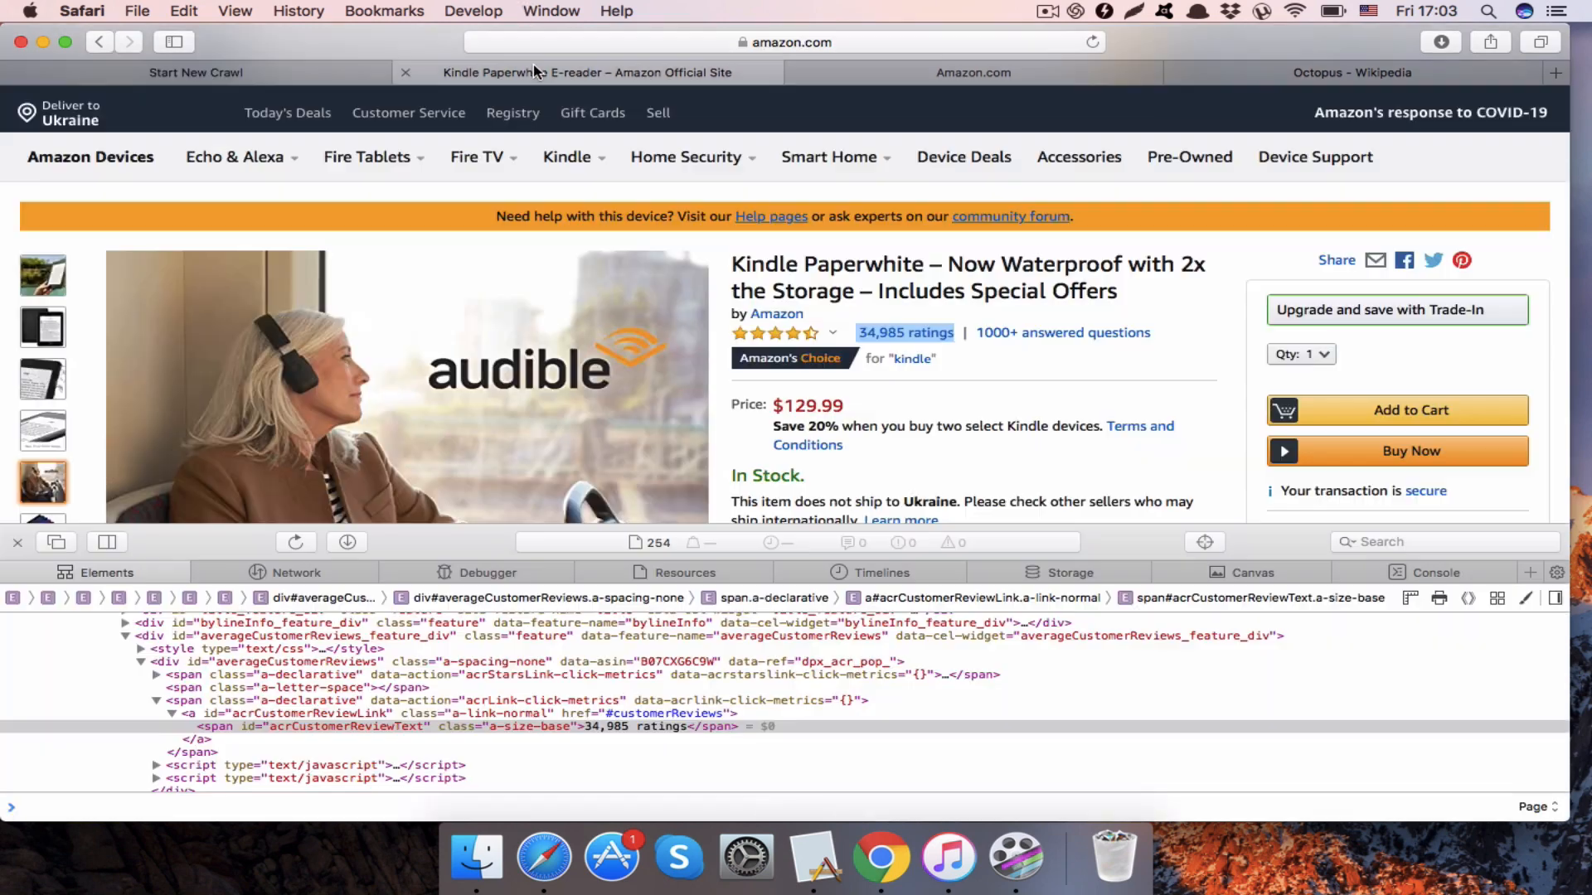
{"action": "left_click", "coordinate": [593, 41]}
{"action": "key", "text": "super+c"}
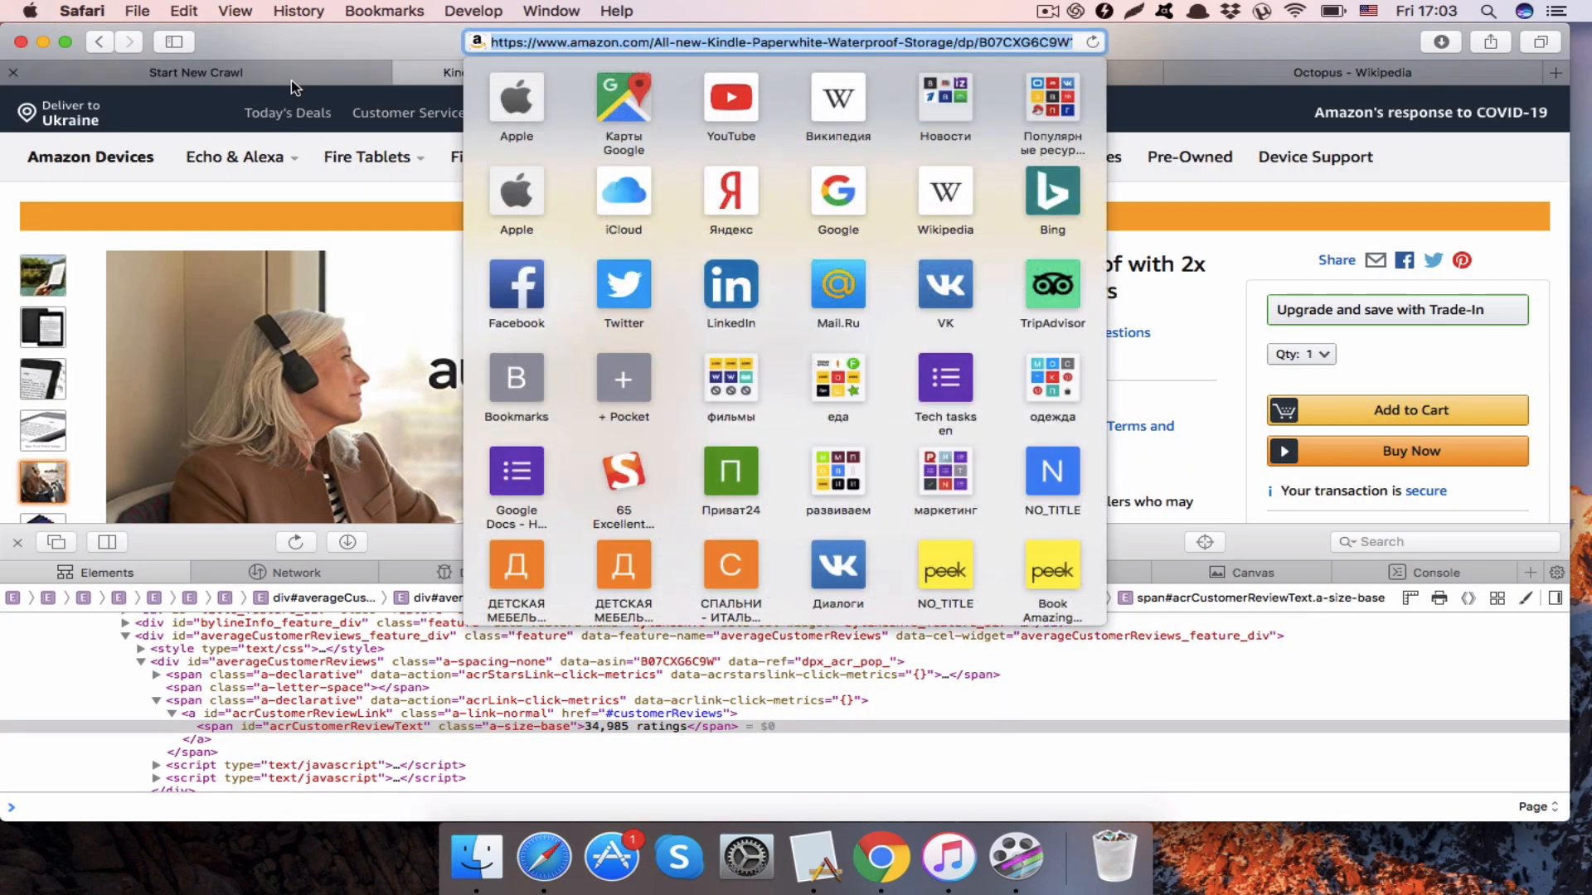
{"action": "left_click", "coordinate": [335, 72]}
{"action": "left_click", "coordinate": [469, 684]}
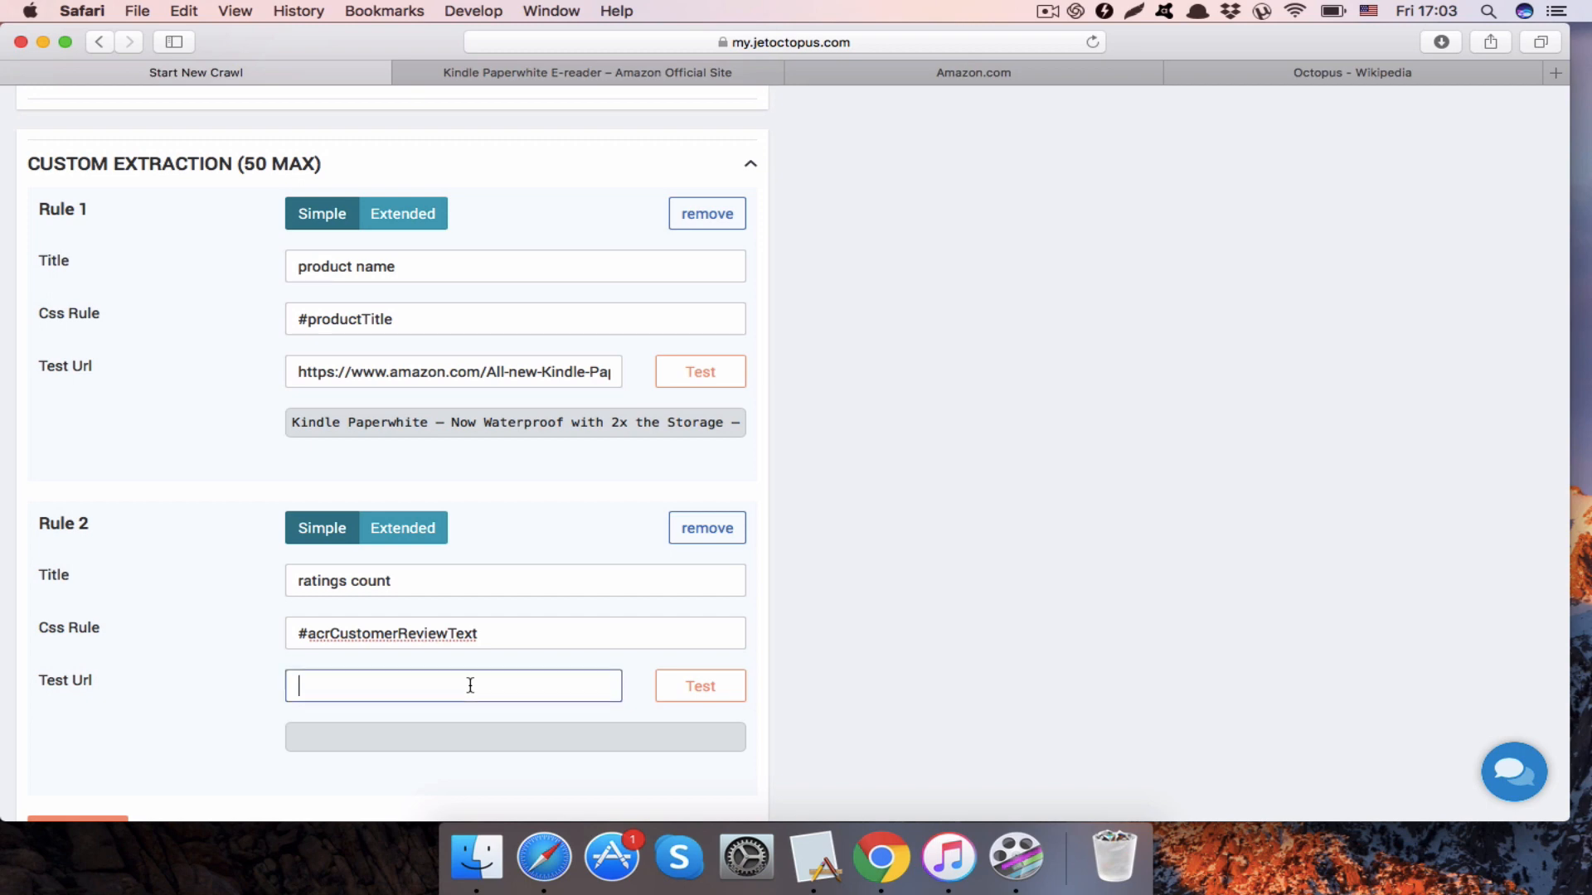
{"action": "key", "text": "super+v"}
{"action": "left_click", "coordinate": [665, 689]}
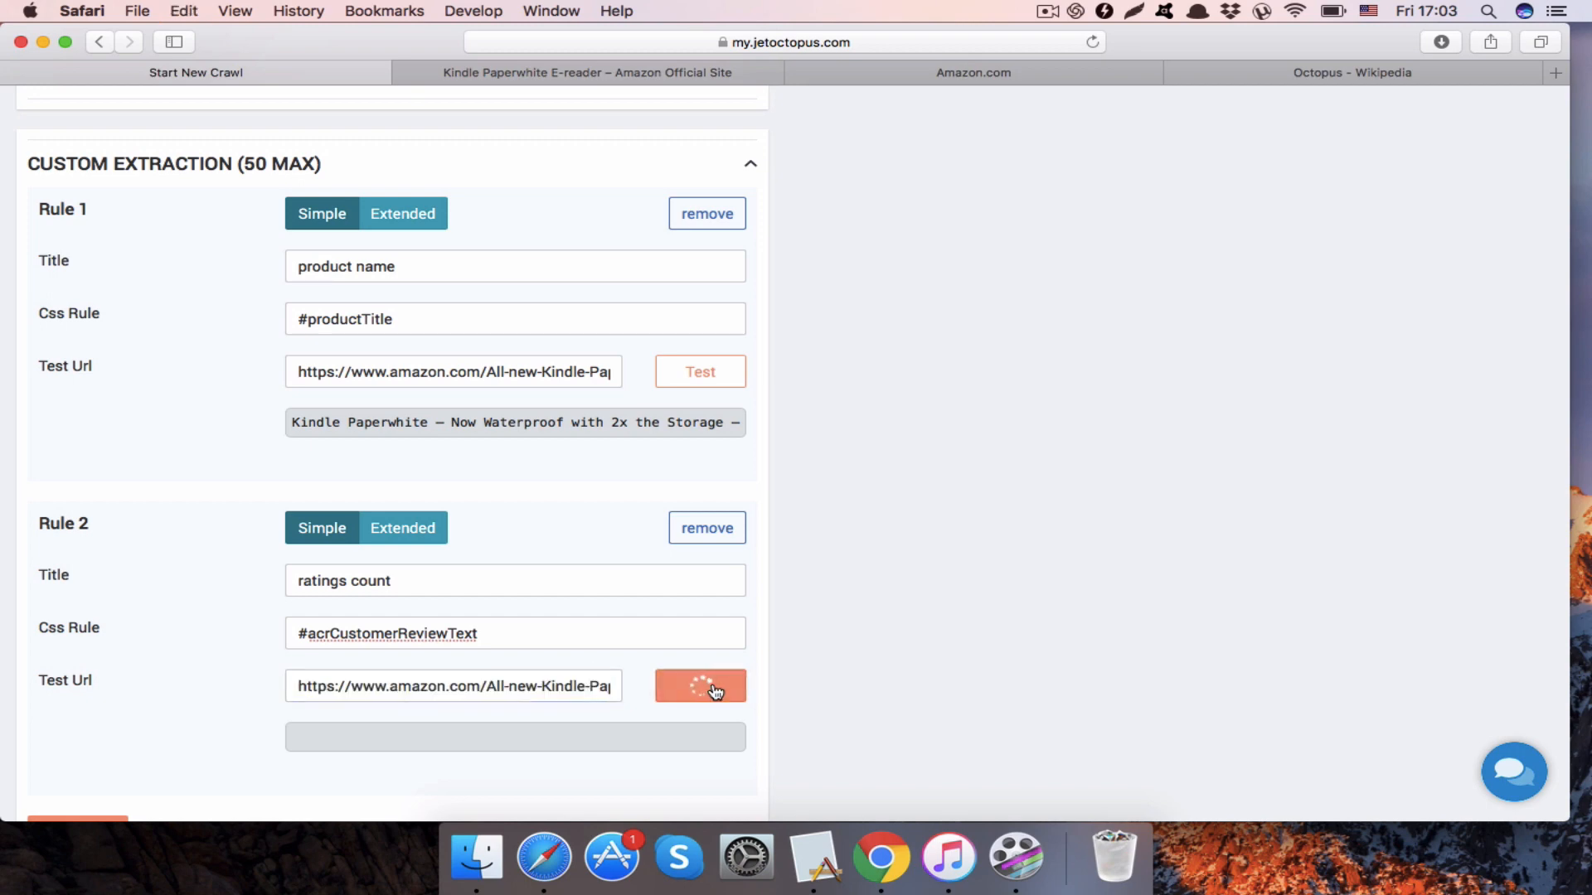
{"action": "scroll", "coordinate": [640, 531], "scroll_direction": "down", "scroll_amount": 3}
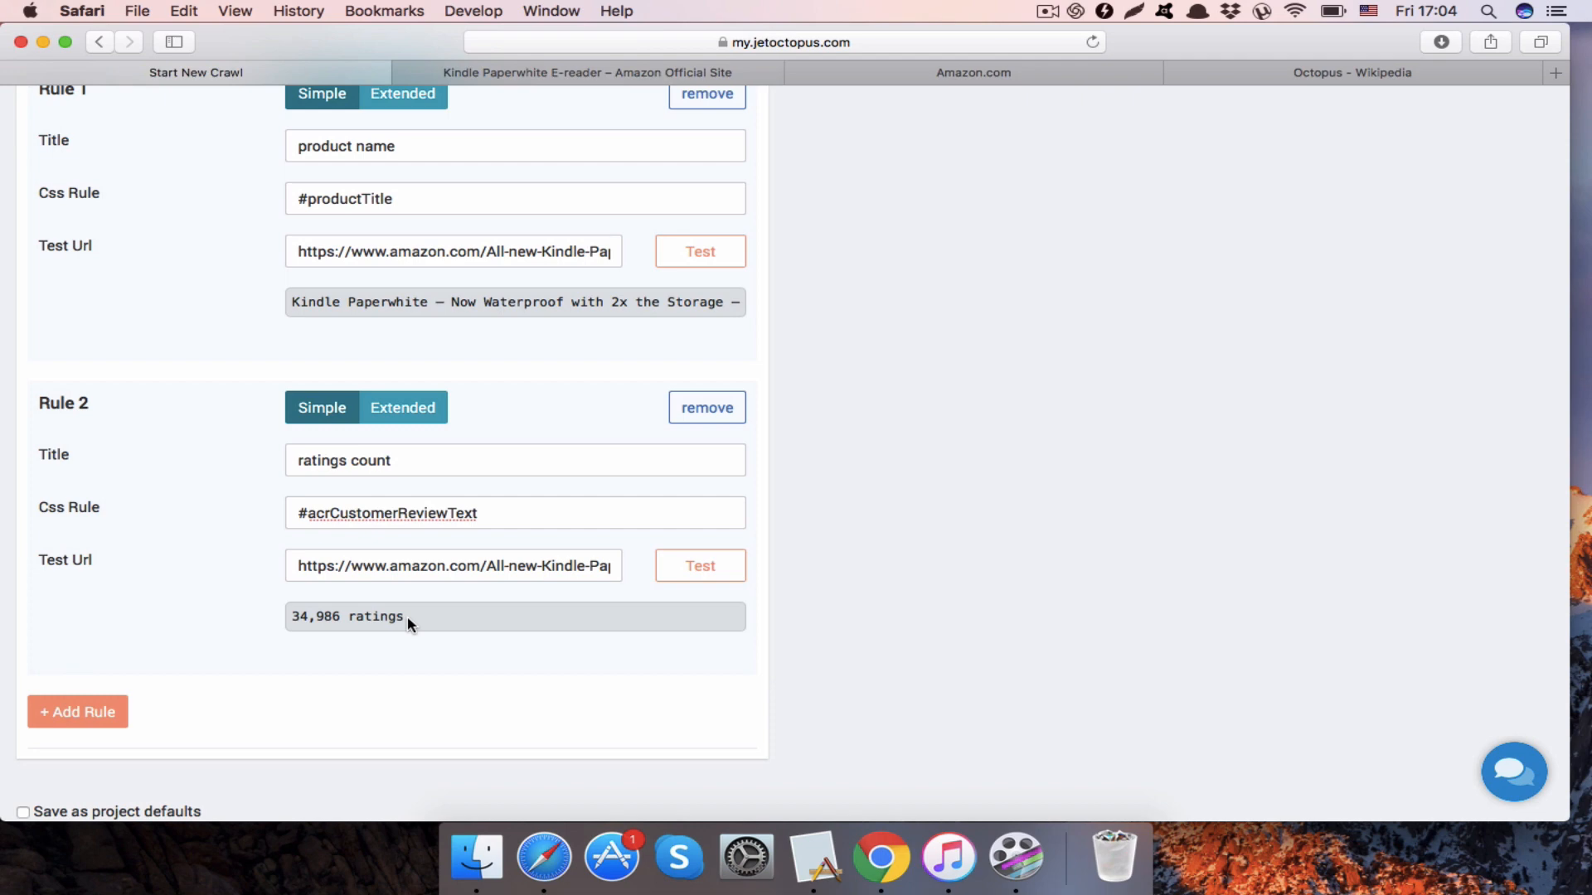
{"action": "left_click_drag", "start_coordinate": [293, 618], "coordinate": [416, 619]}
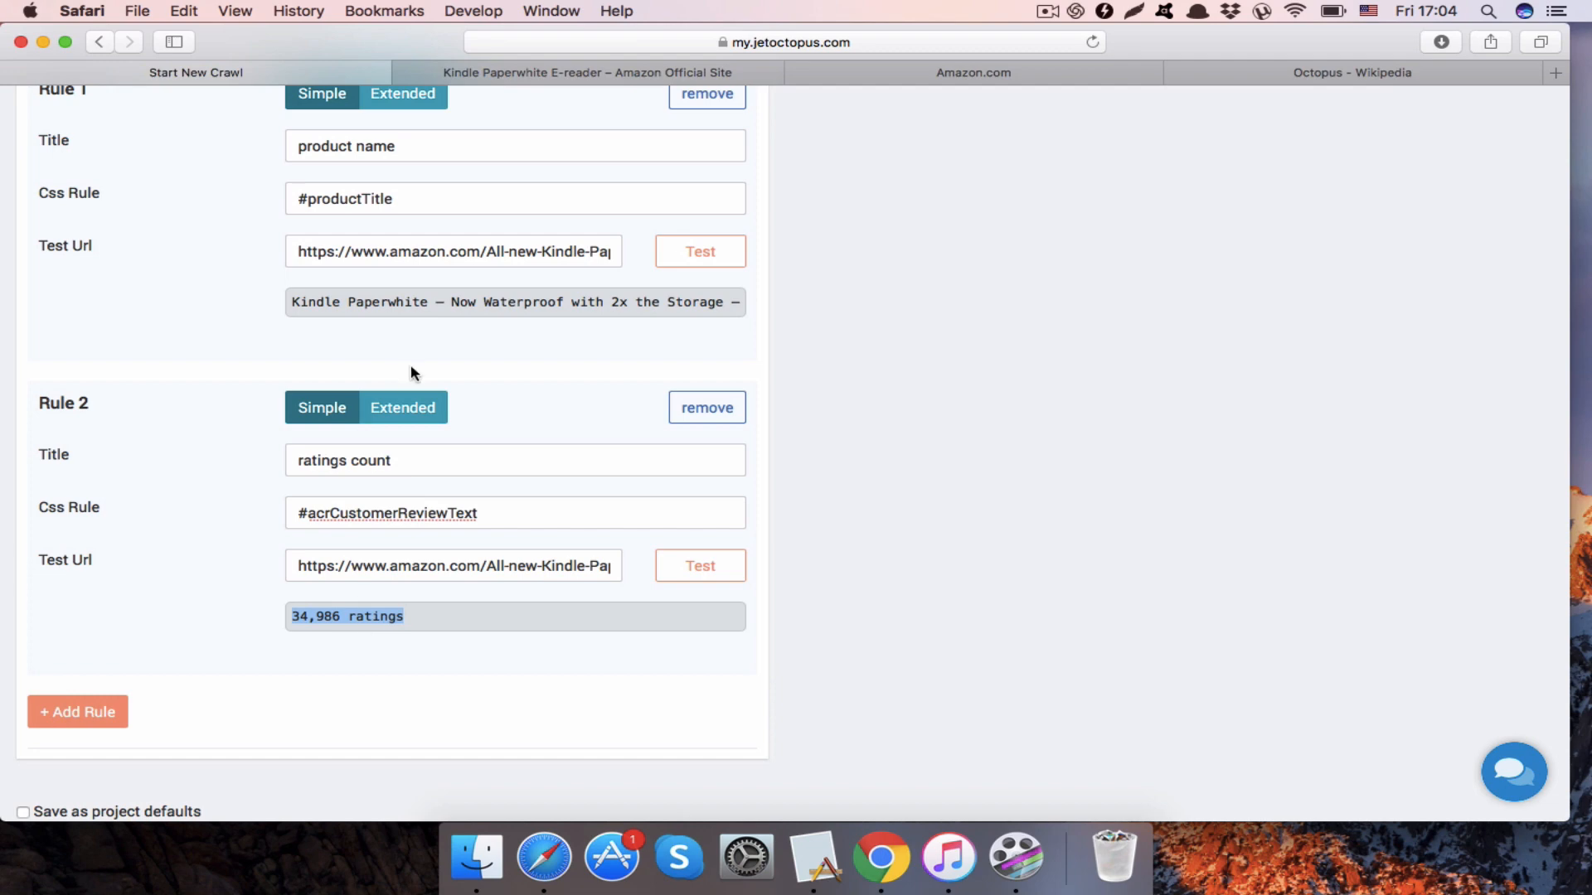
- Set the data type of the "ratings count" rule to Integer in Extended mode and retest the rule
{"action": "left_click", "coordinate": [411, 411]}
{"action": "scroll", "coordinate": [503, 481], "scroll_direction": "down", "scroll_amount": 3}
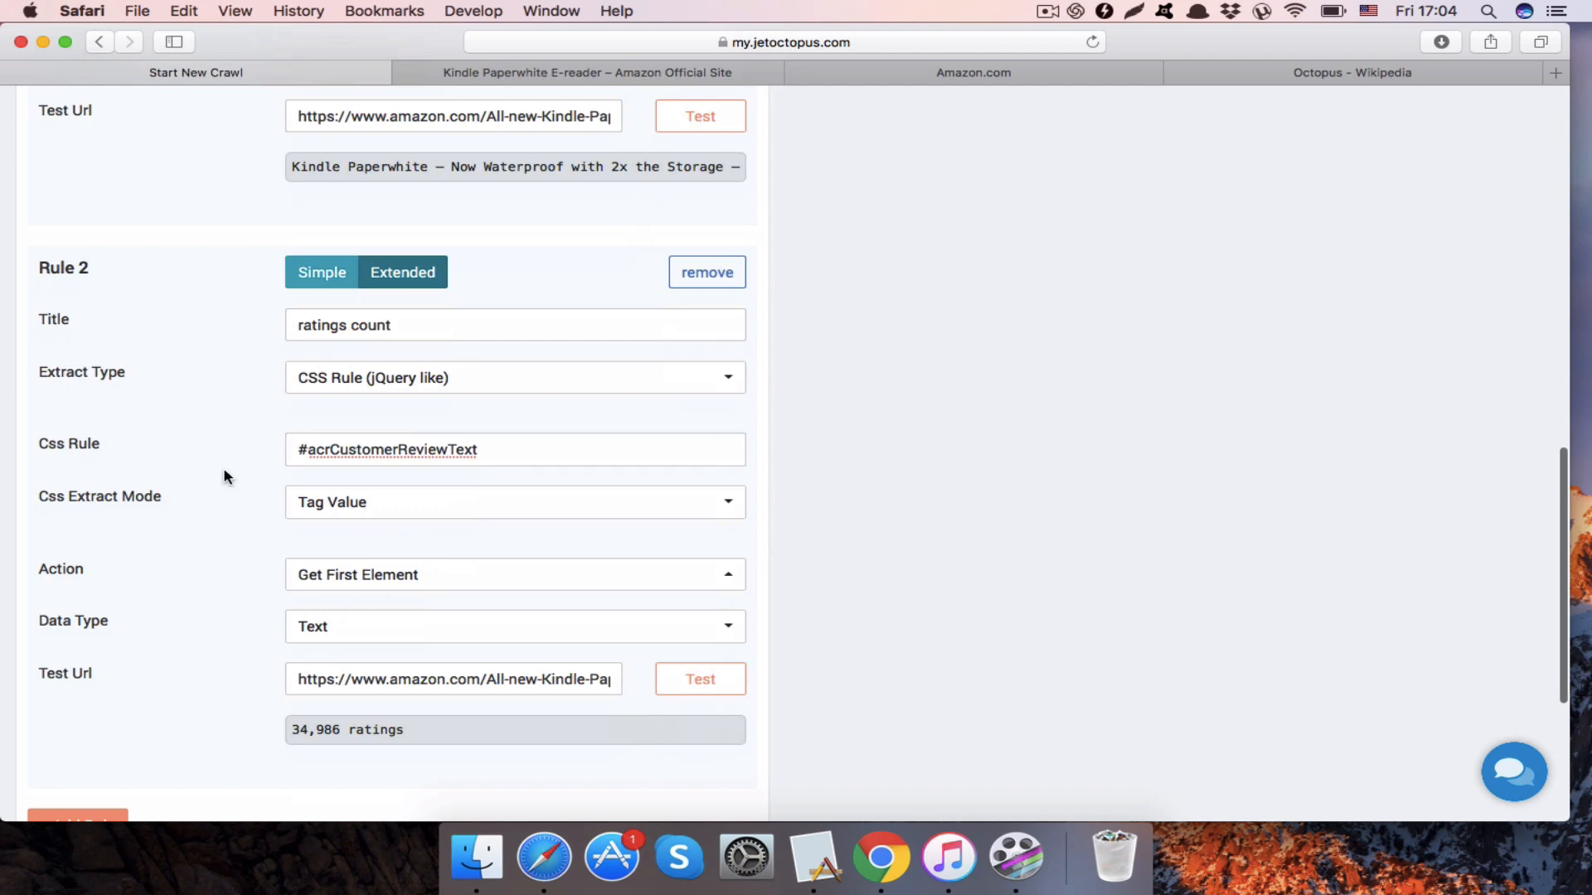
{"action": "scroll", "coordinate": [276, 396], "scroll_direction": "down", "scroll_amount": 3}
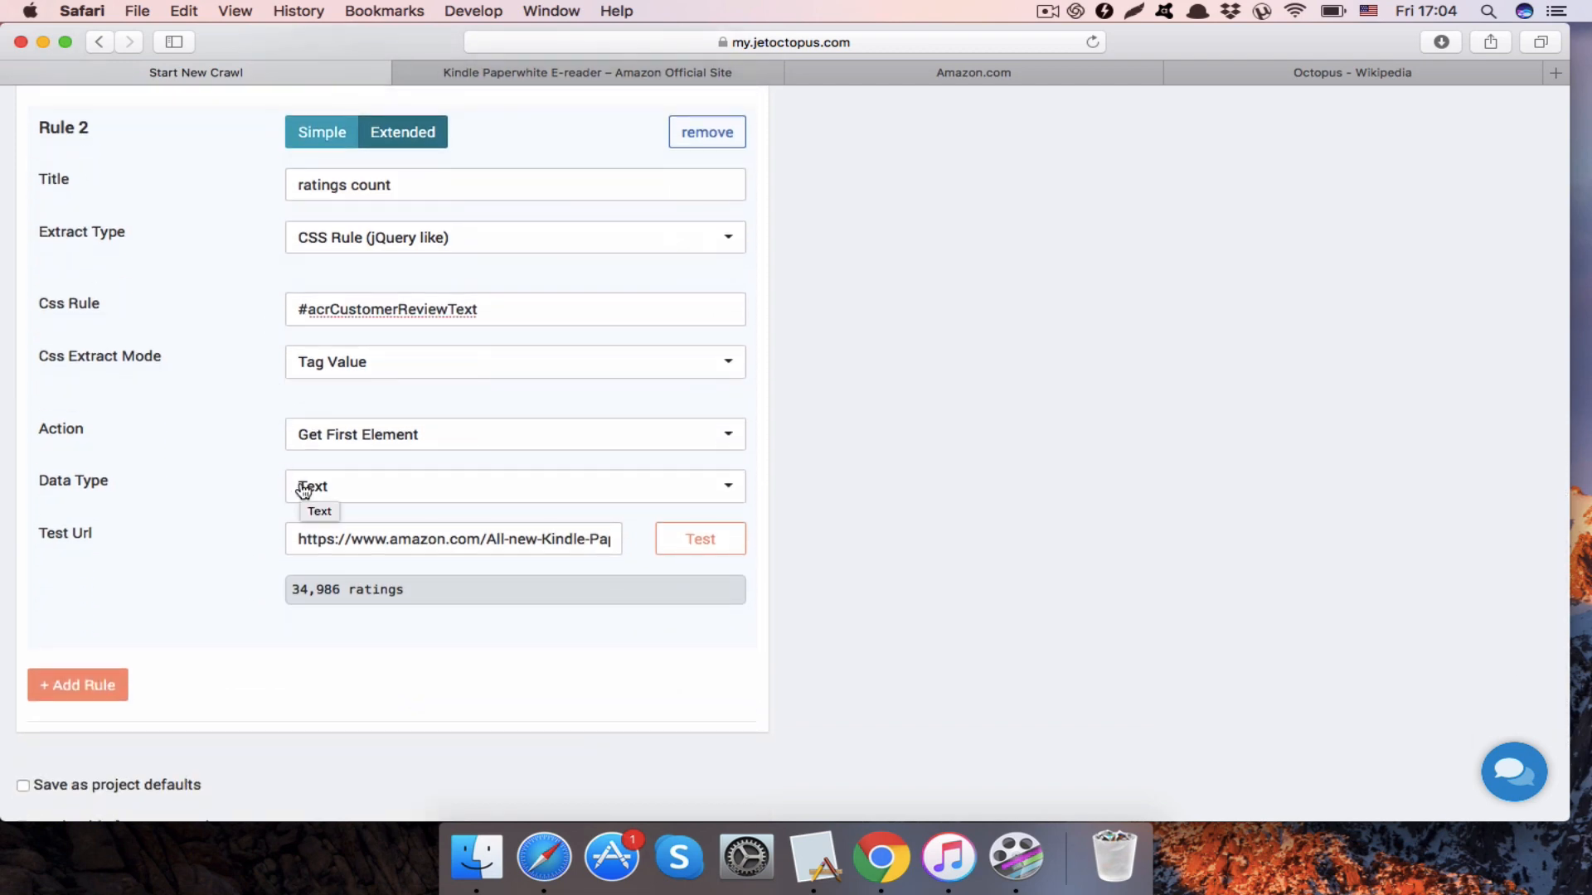
{"action": "left_click", "coordinate": [353, 492]}
{"action": "scroll", "coordinate": [408, 470], "scroll_direction": "down", "scroll_amount": 2}
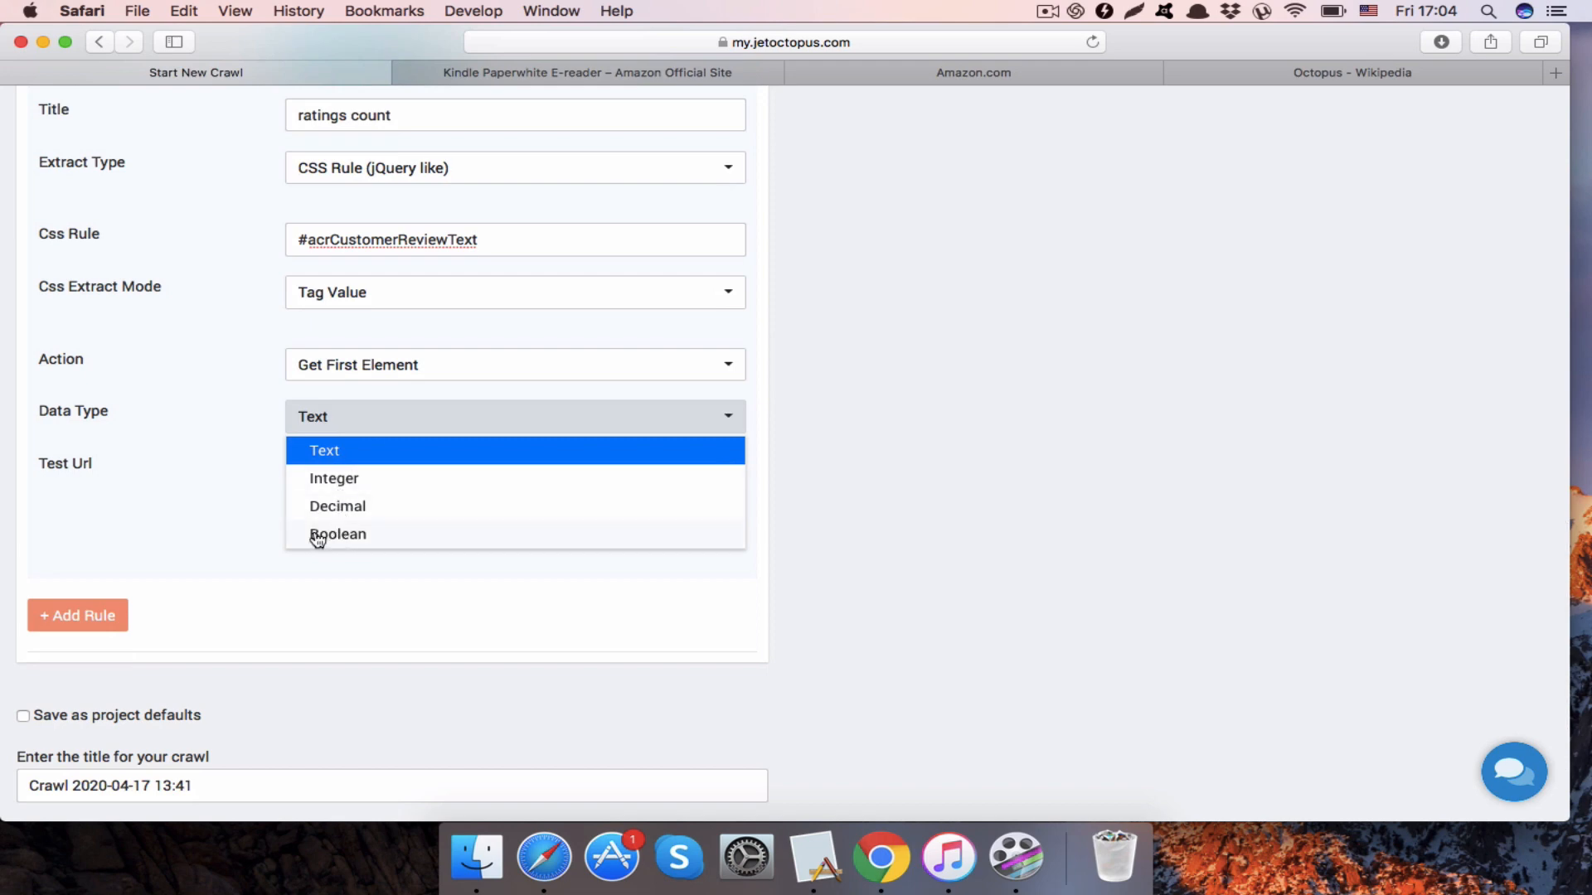
{"action": "left_click", "coordinate": [331, 479]}
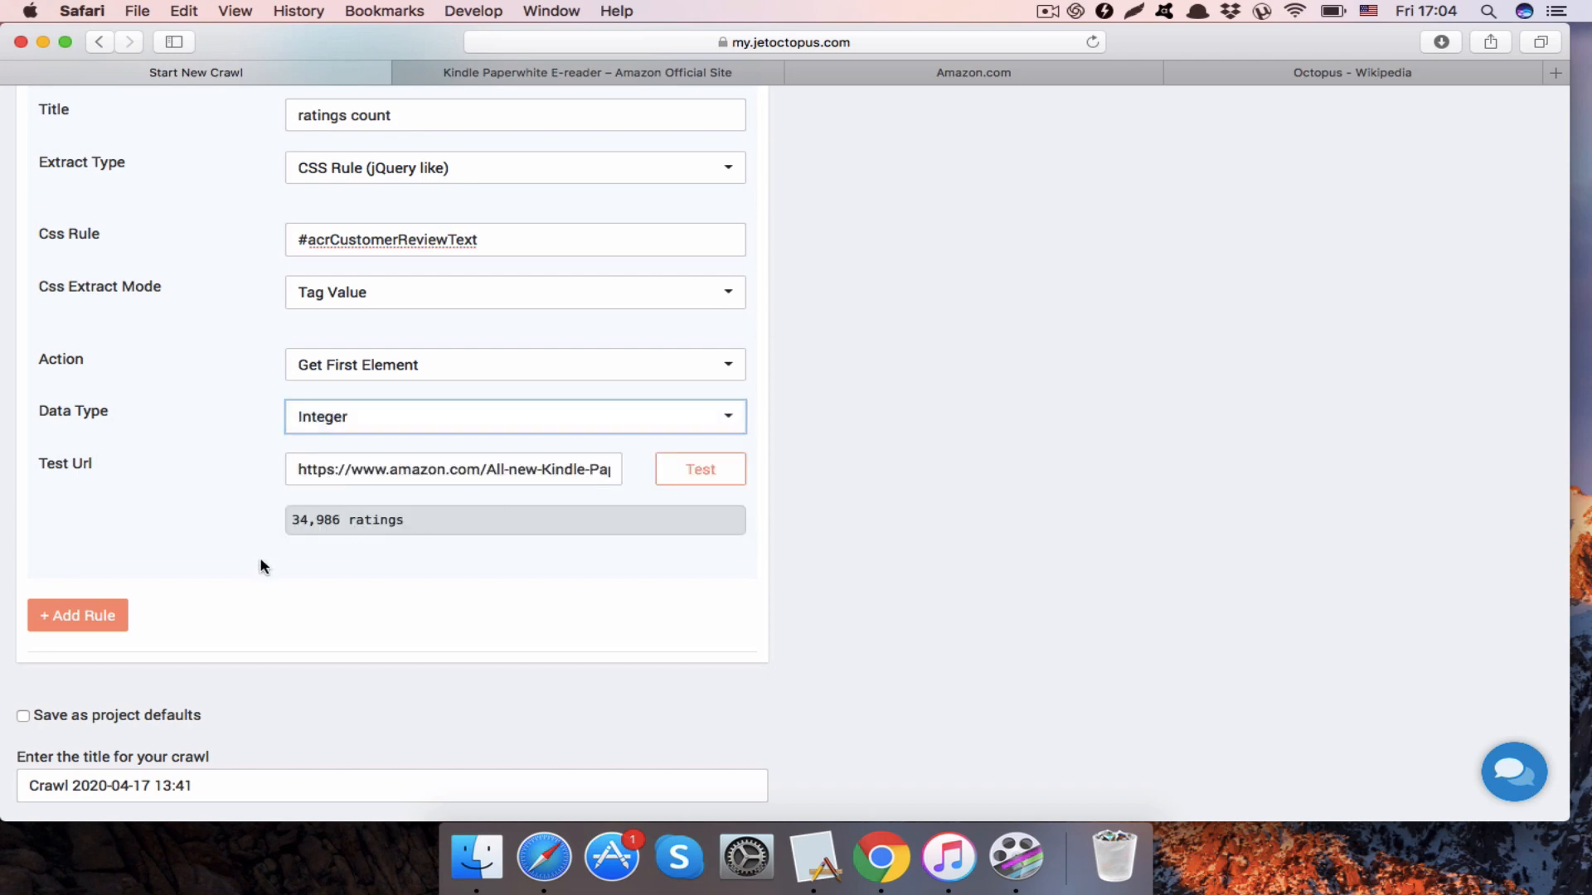
{"action": "left_click", "coordinate": [727, 470]}
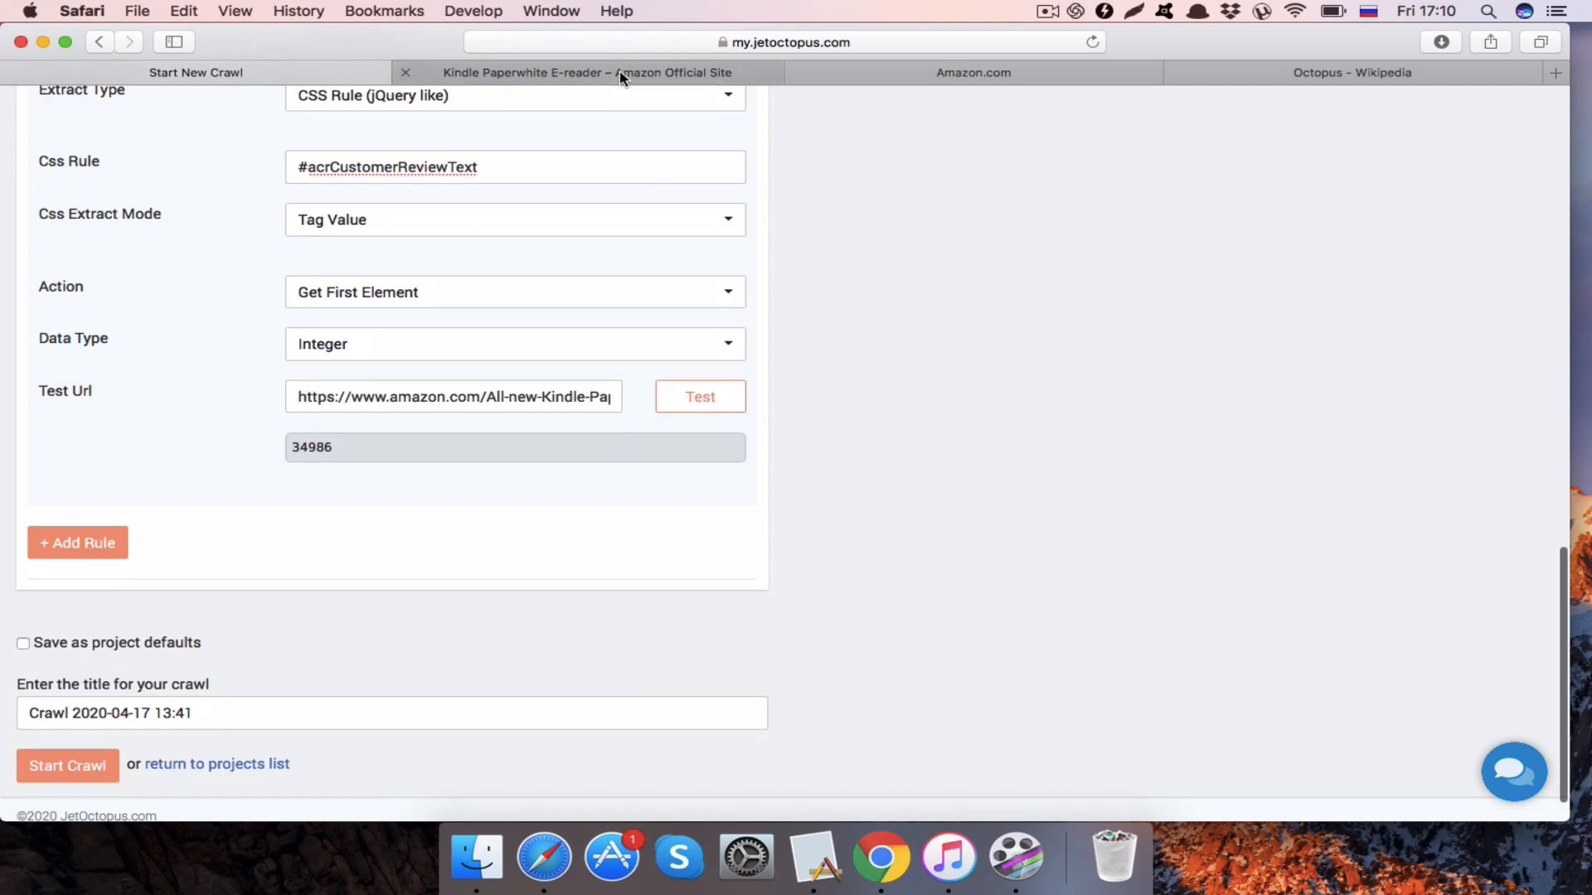
- Inspect the product price on the Kindle Paperwhite page and copy its id value, priceblock_ourprice
{"action": "left_click", "coordinate": [620, 75]}
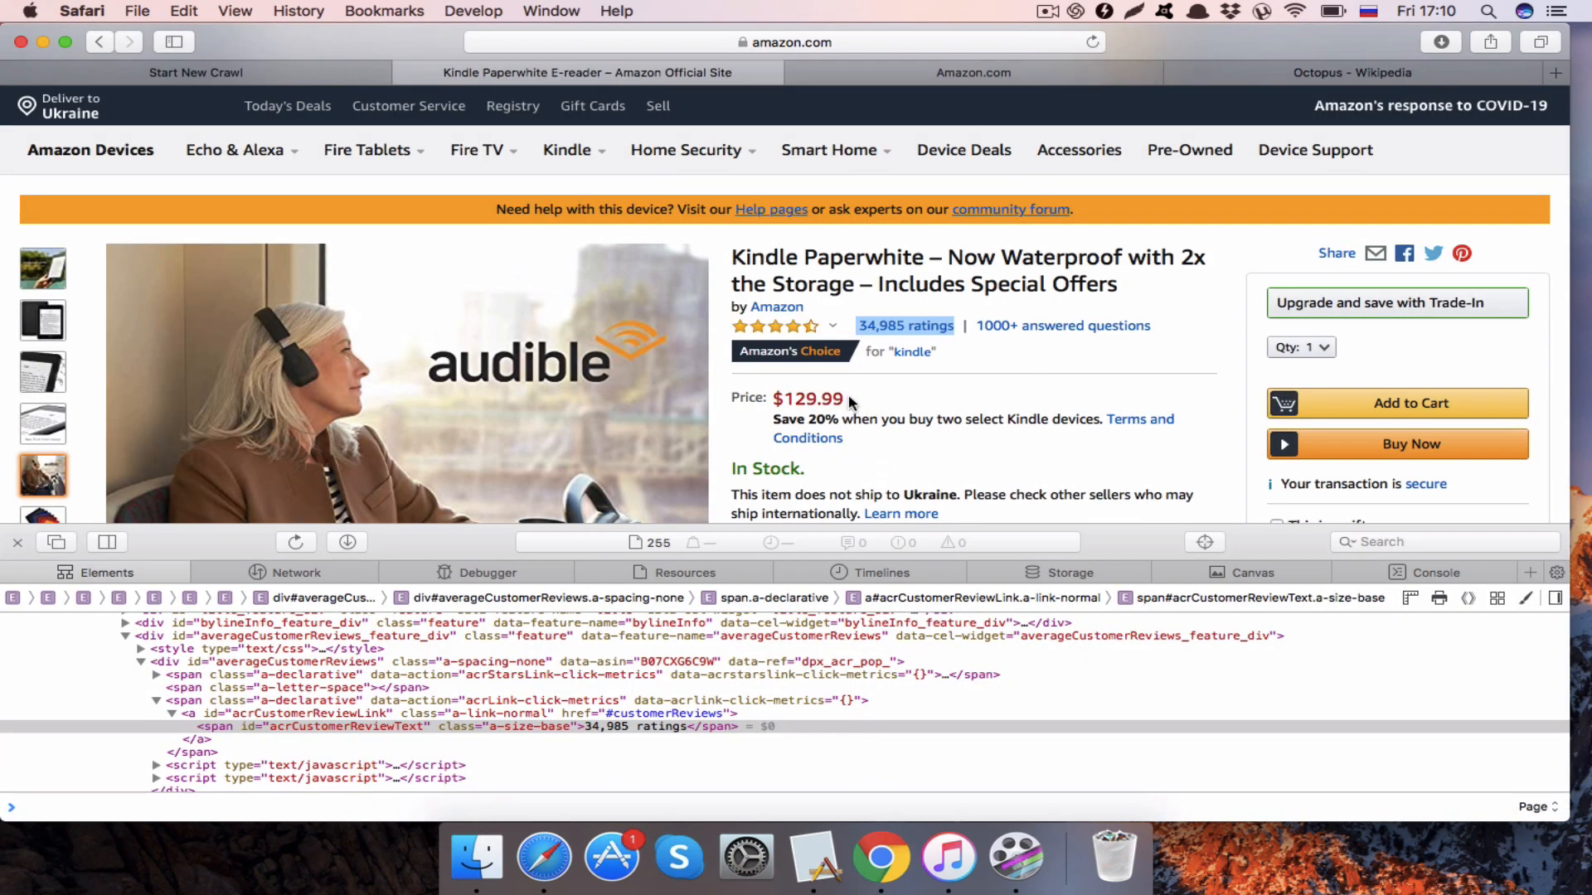
{"action": "left_click_drag", "start_coordinate": [849, 402], "coordinate": [773, 395]}
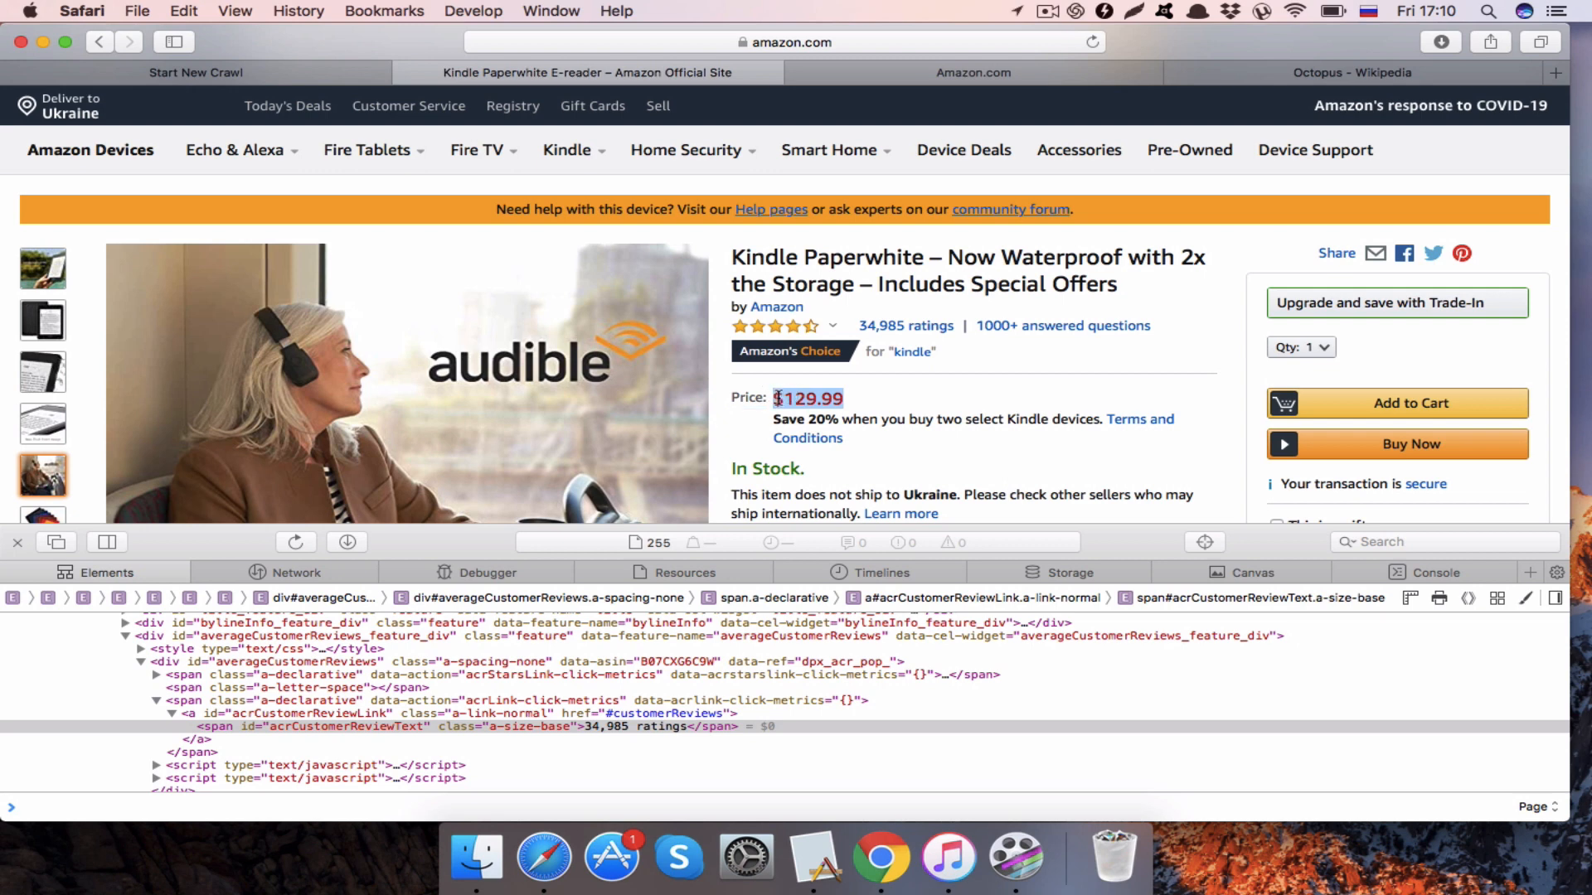
{"action": "right_click", "coordinate": [803, 395]}
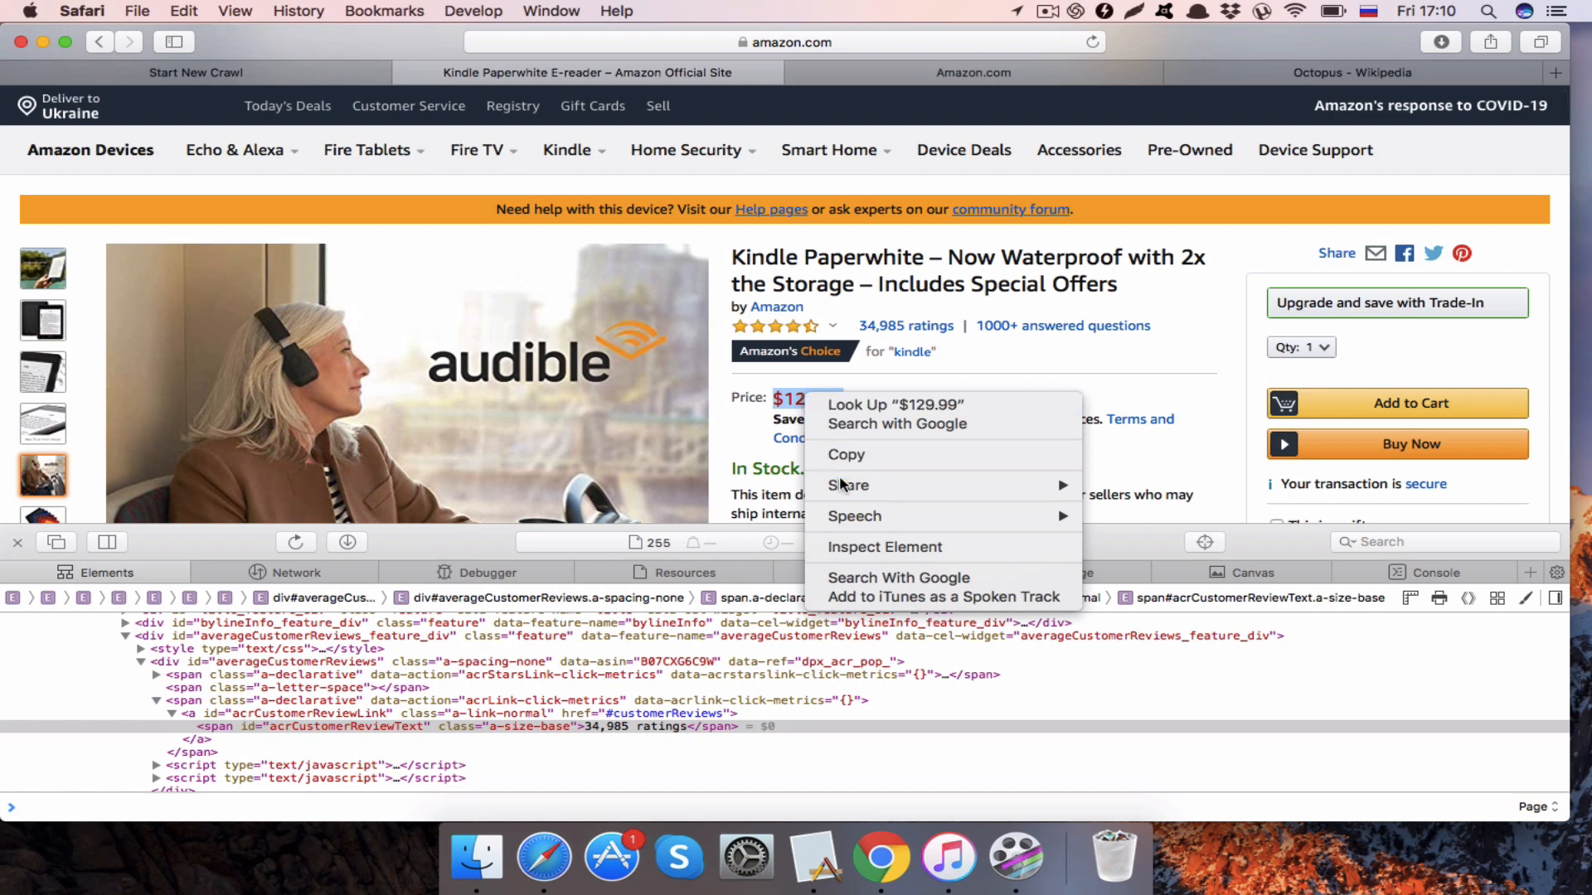
{"action": "left_click", "coordinate": [858, 549]}
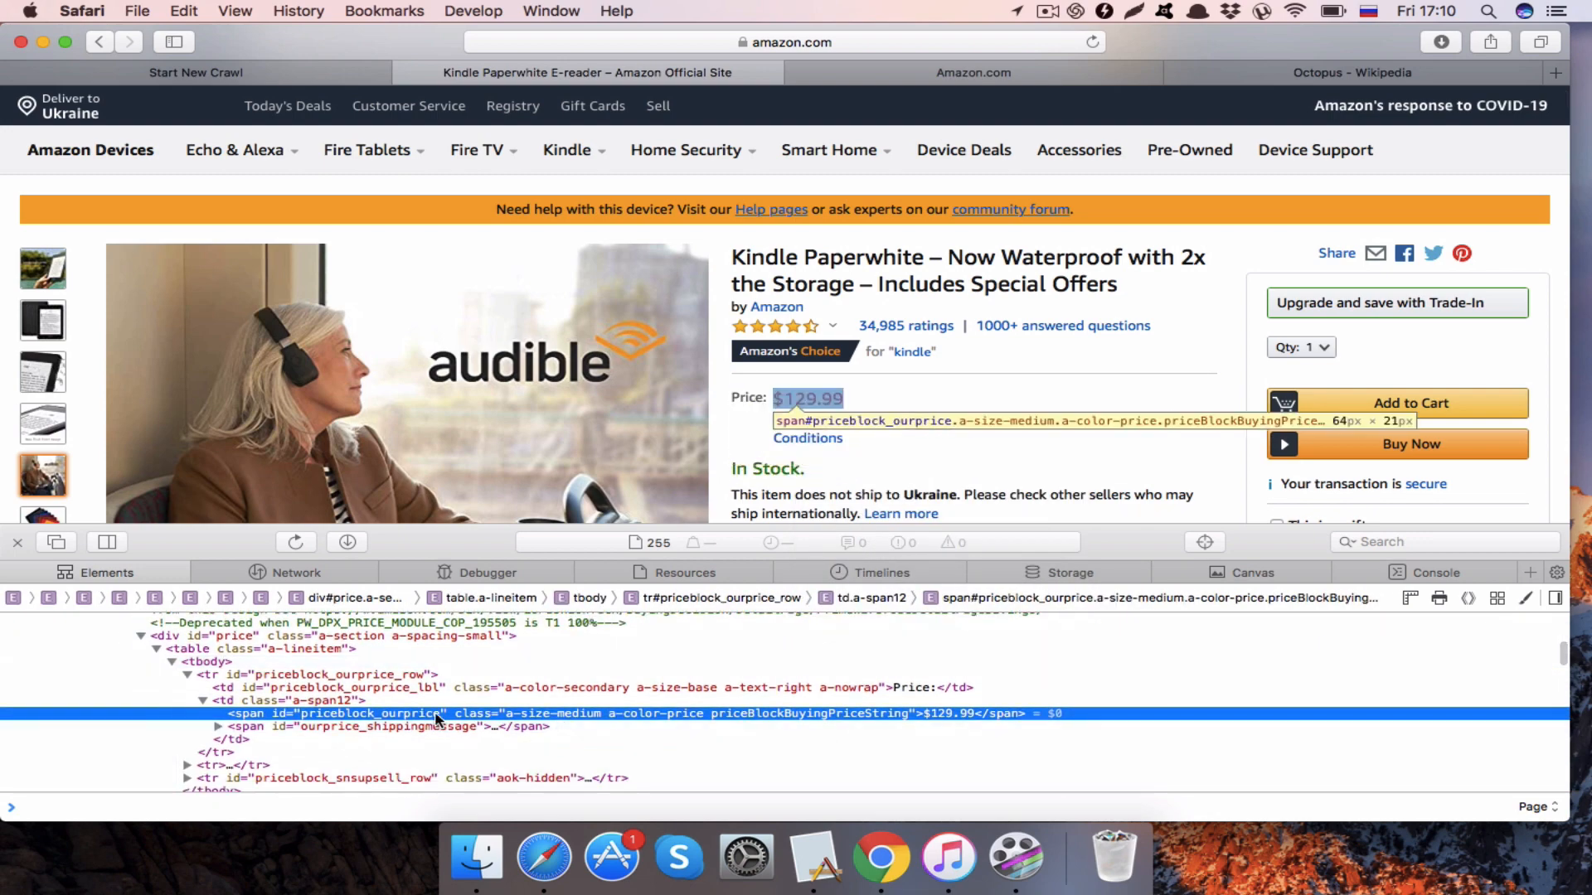
{"action": "double_click", "coordinate": [302, 714]}
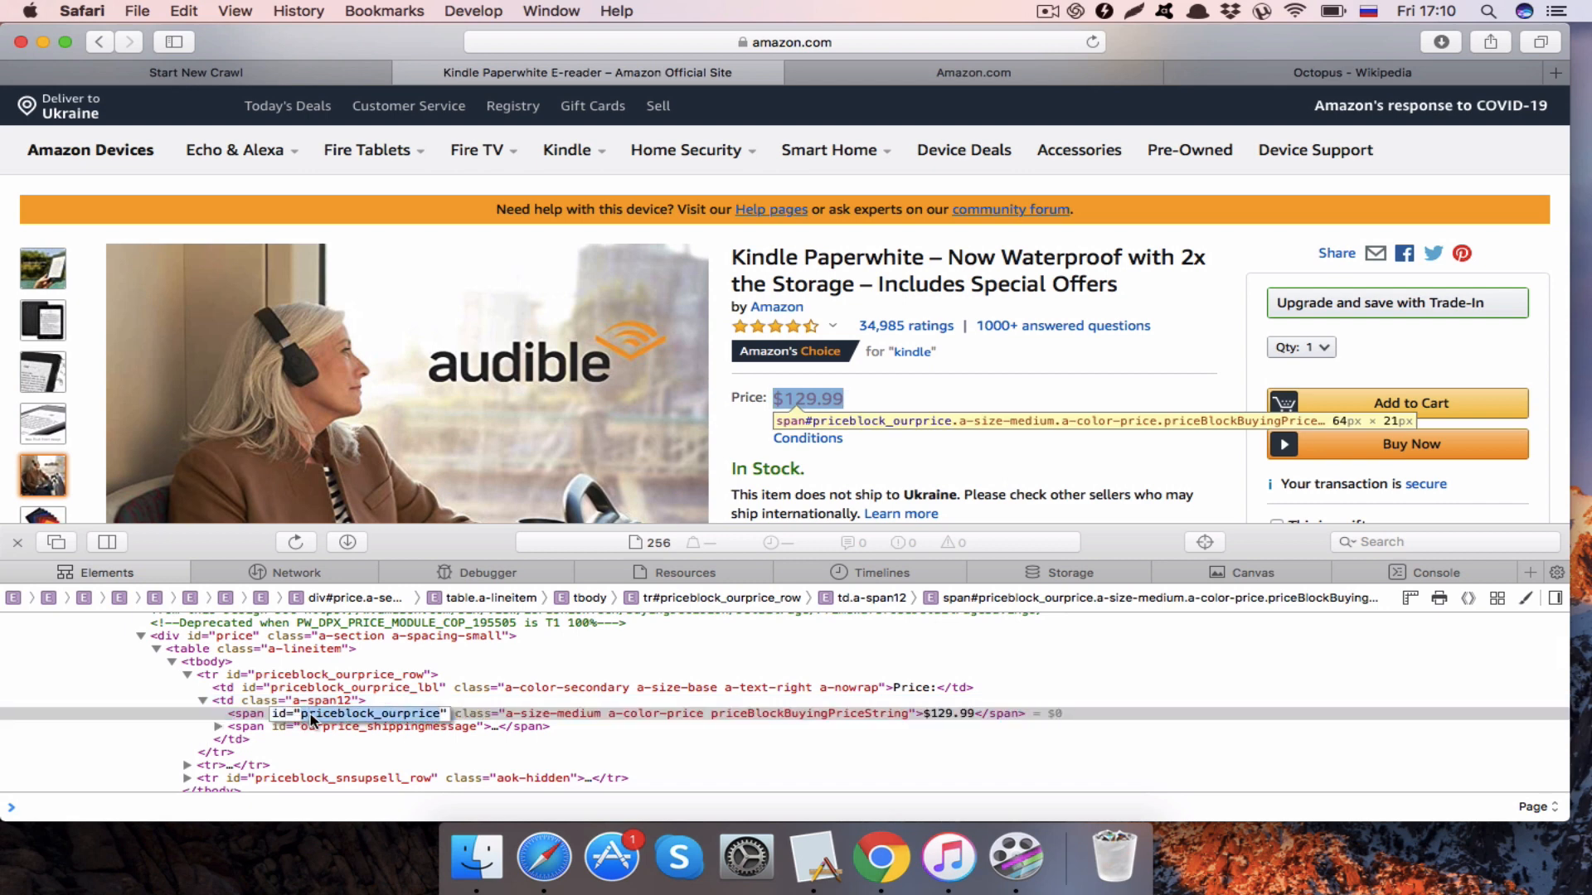
{"action": "key", "text": "super+c"}
- Add a third custom extraction rule to the crawl and title it "price"
{"action": "left_click", "coordinate": [272, 79]}
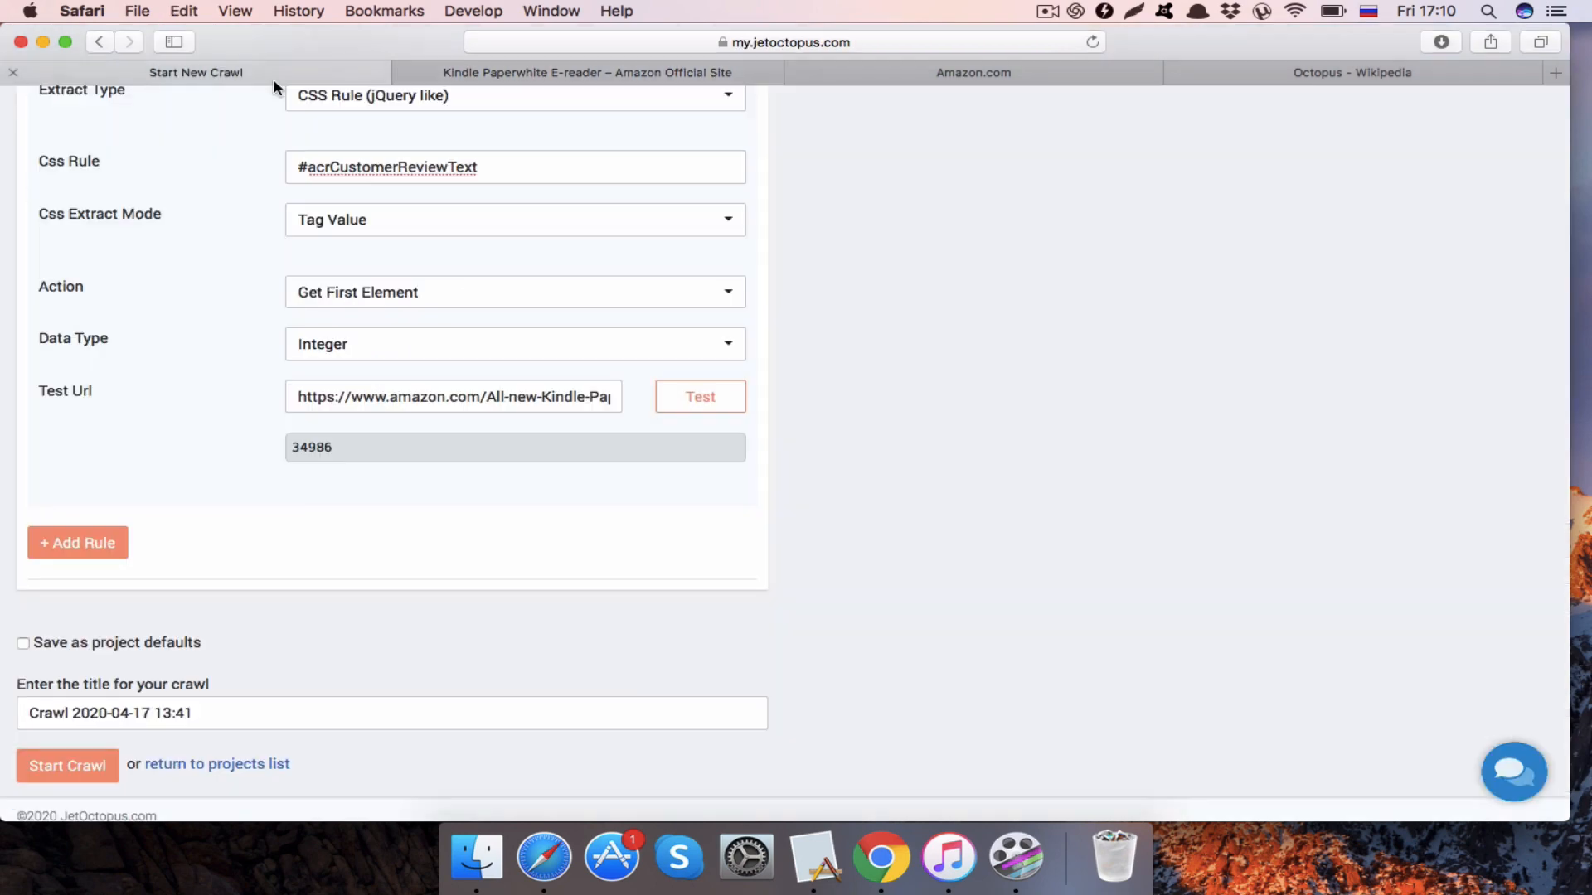
{"action": "left_click", "coordinate": [101, 542]}
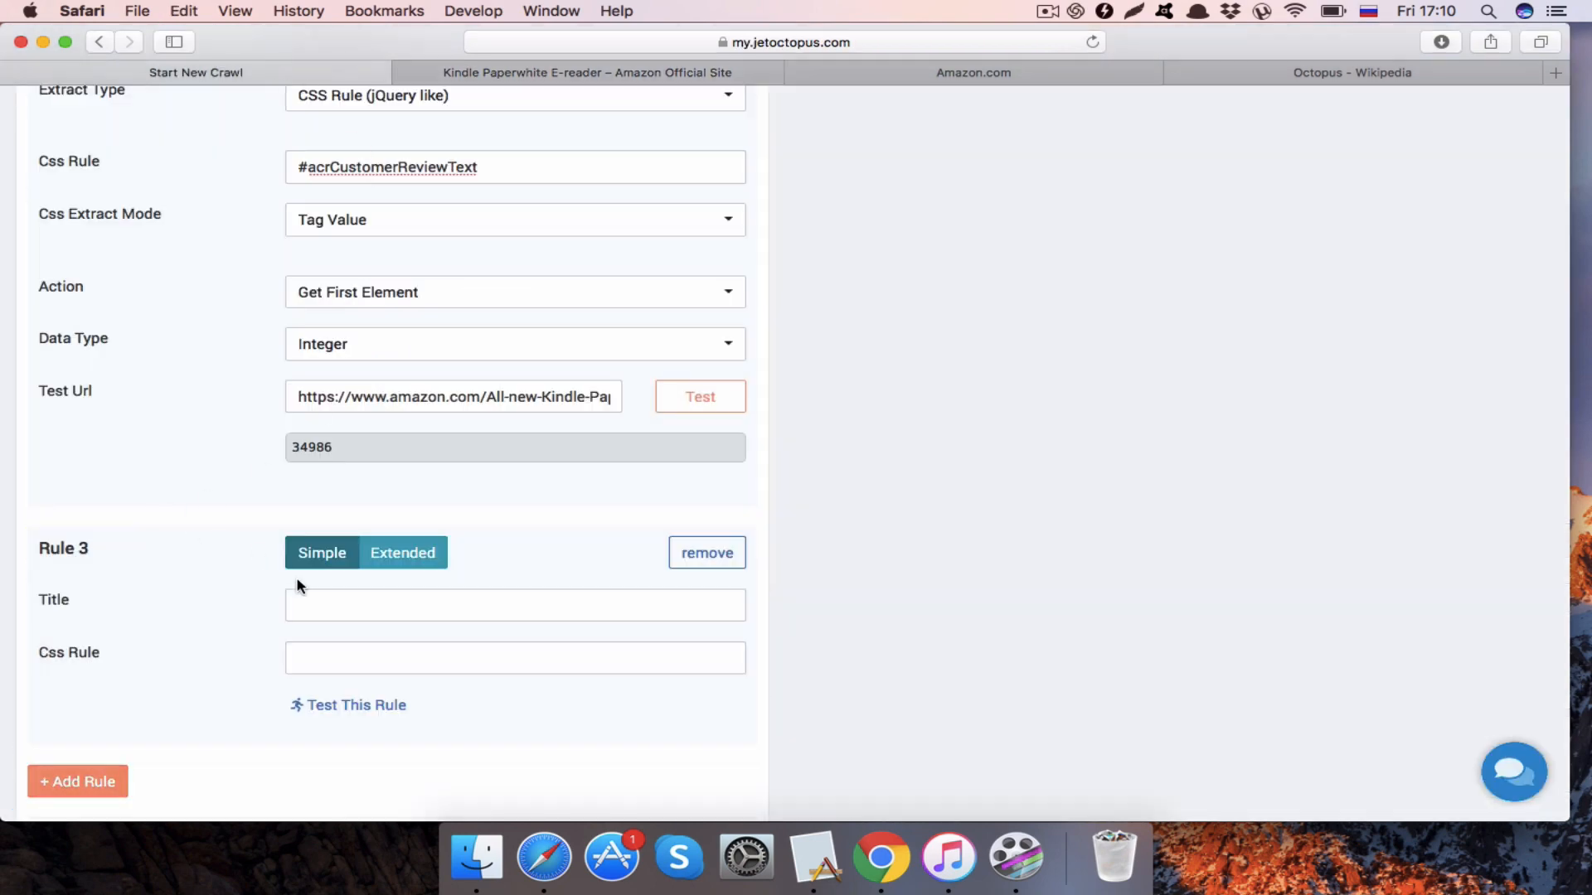
{"action": "left_click", "coordinate": [323, 607]}
{"action": "type", "text": "зкшсу"}
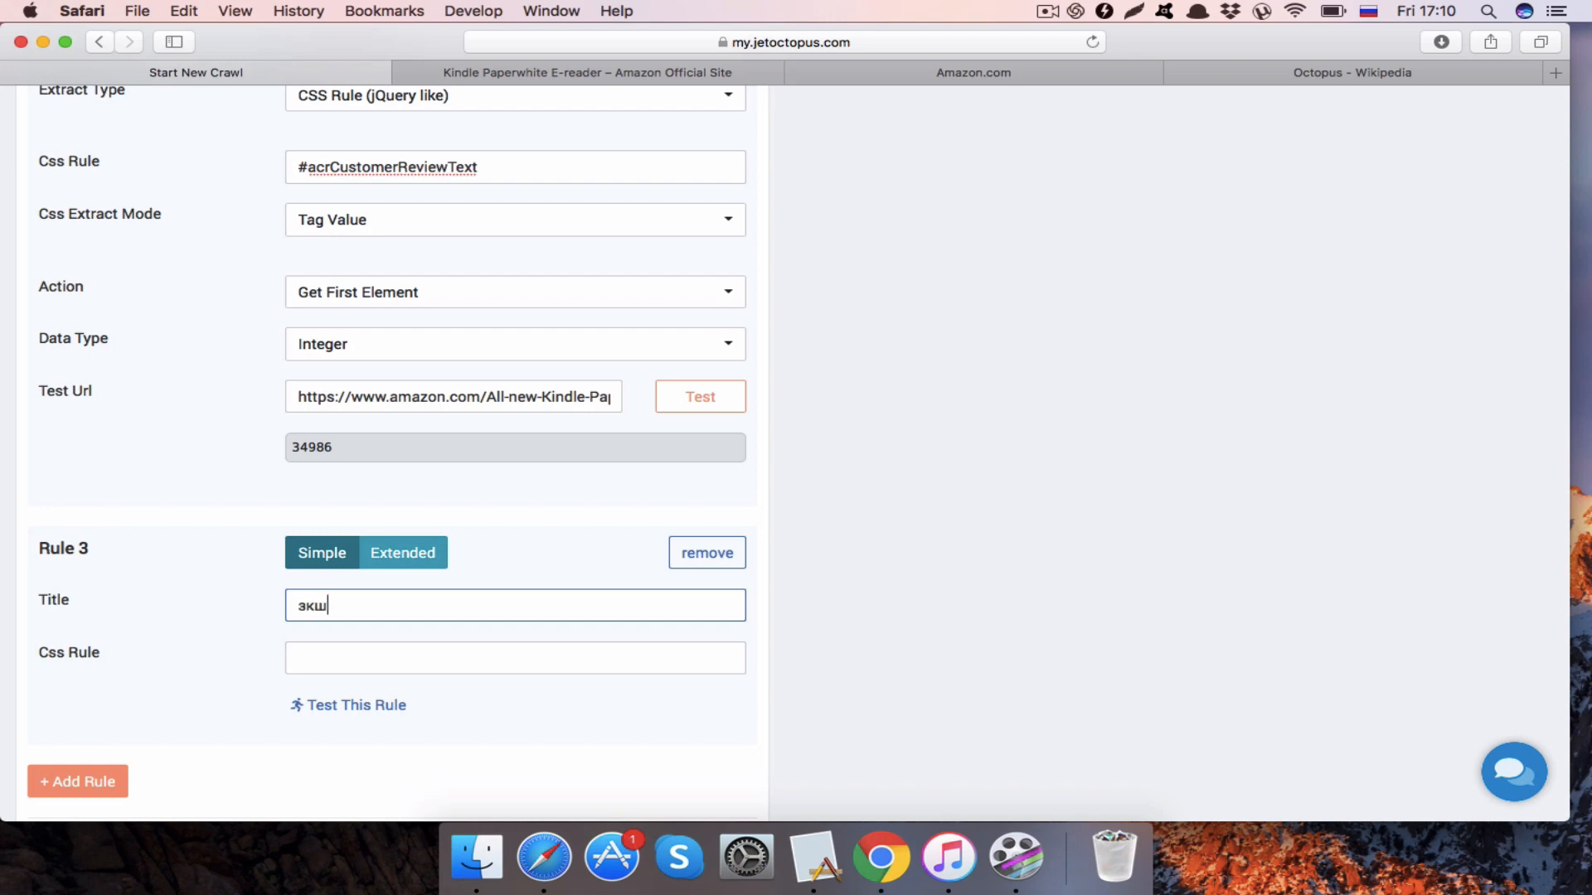
{"action": "key", "text": "BackSpace"}
{"action": "key", "text": "BackSpace"}
{"action": "key", "text": "BackSpace"}
{"action": "key", "text": "BackSpace"}
{"action": "key", "text": "BackSpace"}
{"action": "key", "text": "ctrl+space"}
{"action": "type", "text": "price"}
- Set the CSS rule of the "price" extraction rule to #priceblock_ourprice
{"action": "left_click", "coordinate": [334, 666]}
{"action": "type", "text": "#"}
{"action": "key", "text": "super+v"}
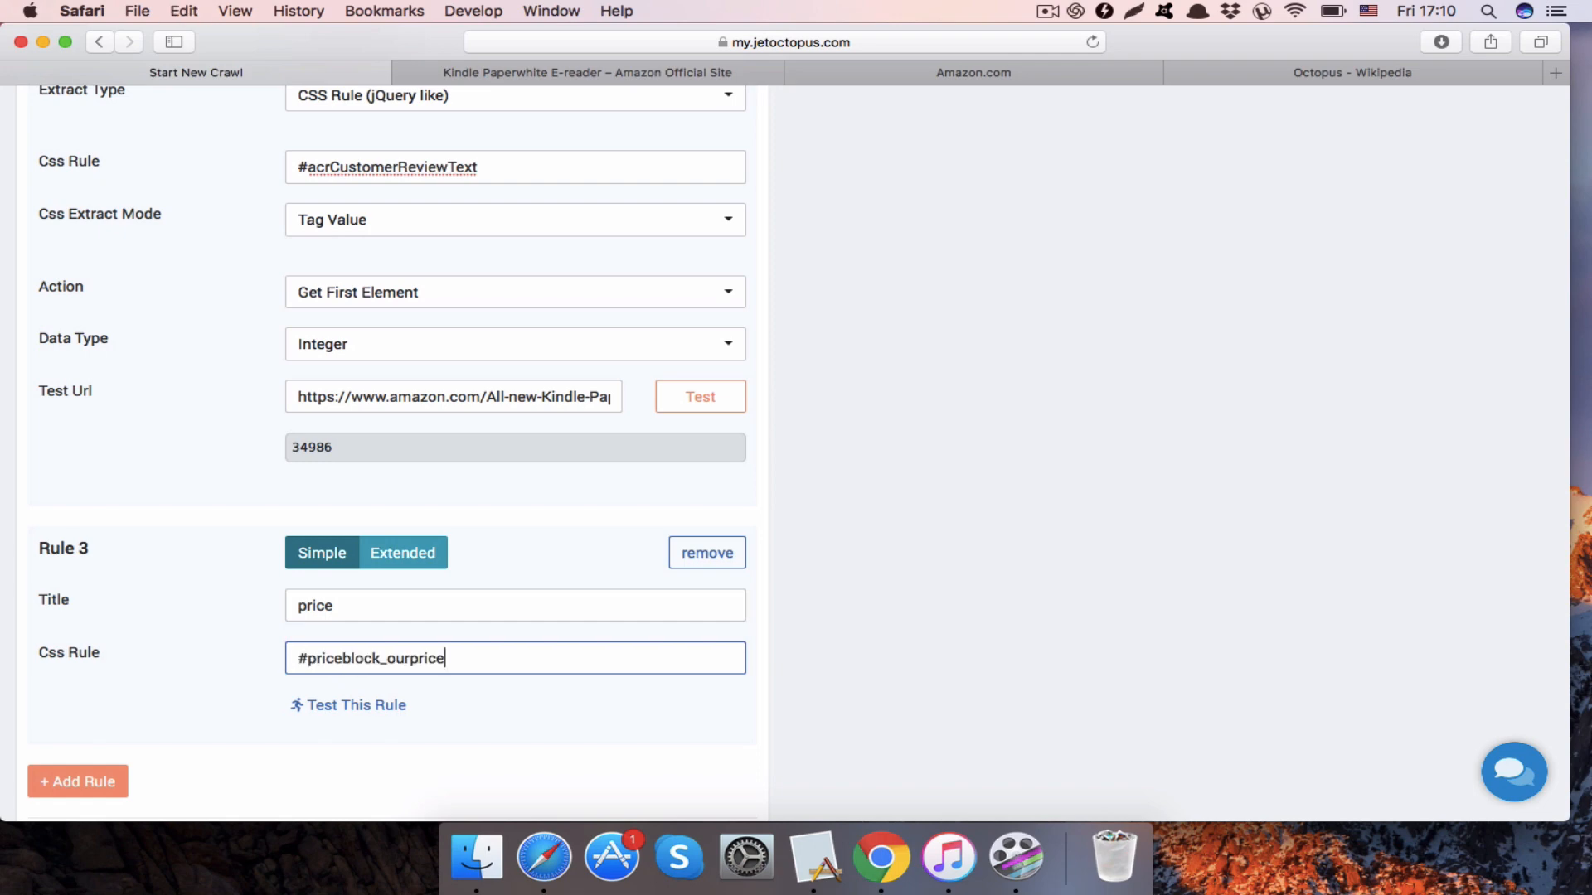
- Test the "price" rule against the same Kindle Paperwhite URL used for the "ratings count" rule
{"action": "left_click", "coordinate": [356, 706]}
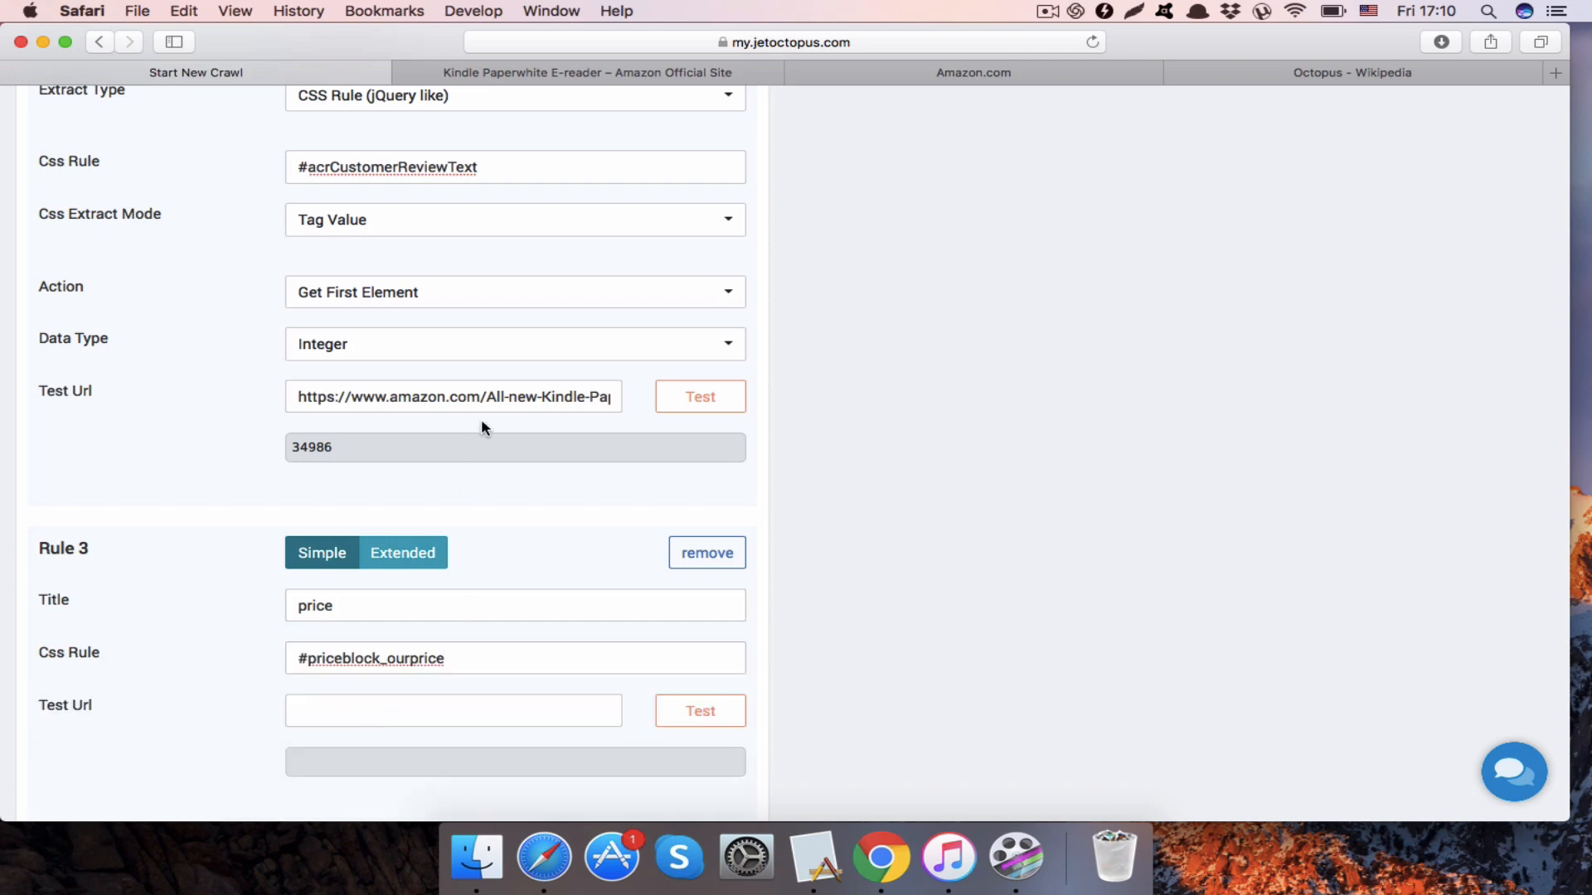
{"action": "left_click", "coordinate": [480, 400]}
{"action": "key", "text": "super+a"}
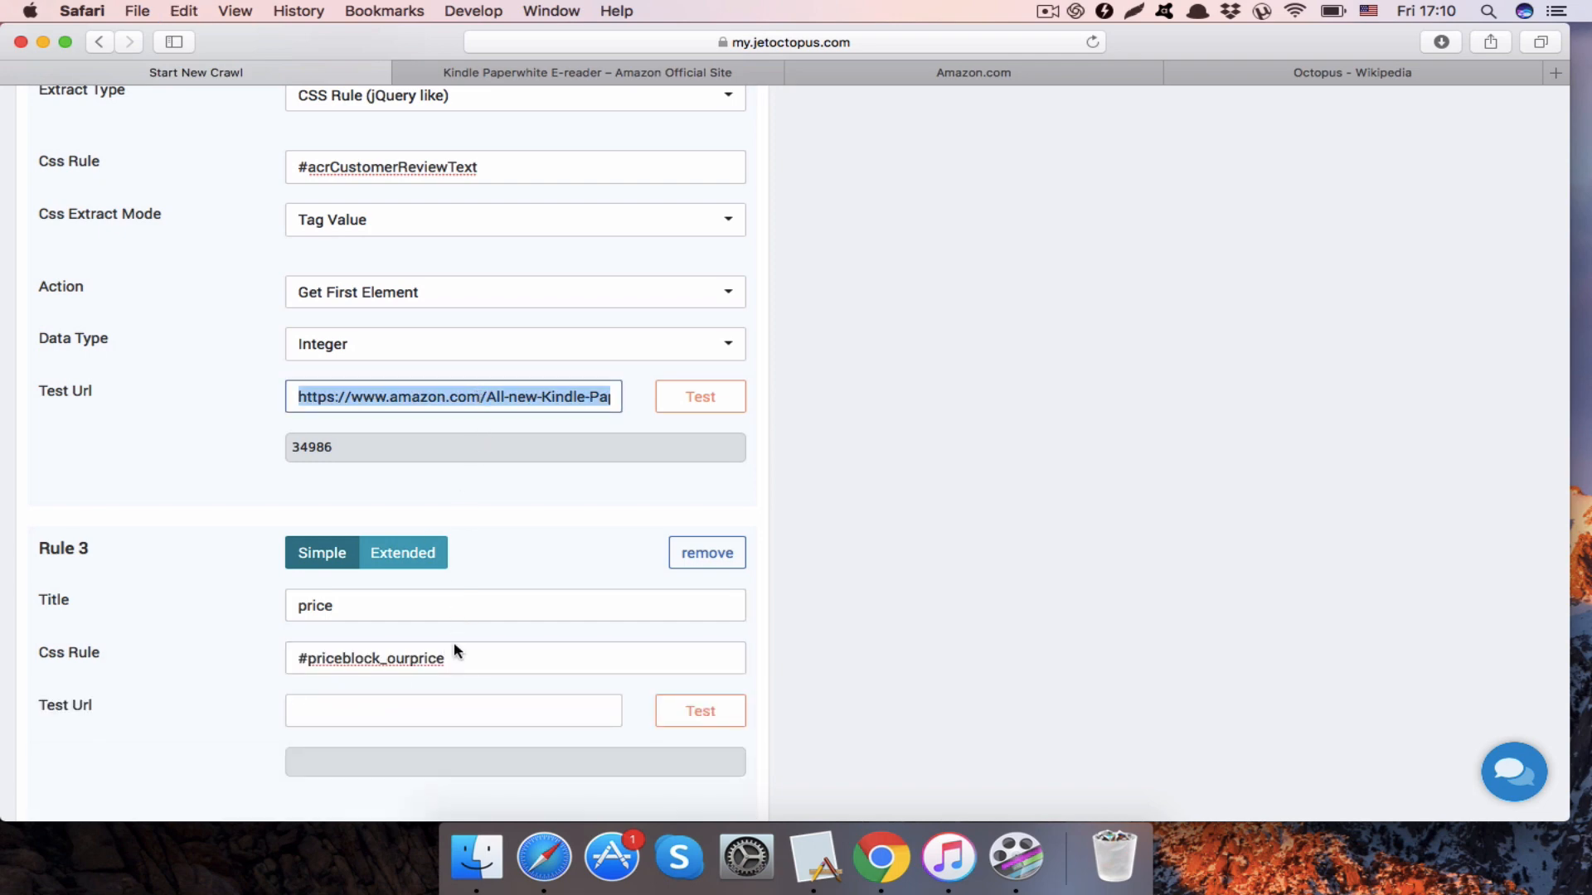
{"action": "left_click", "coordinate": [420, 718]}
{"action": "key", "text": "super+v"}
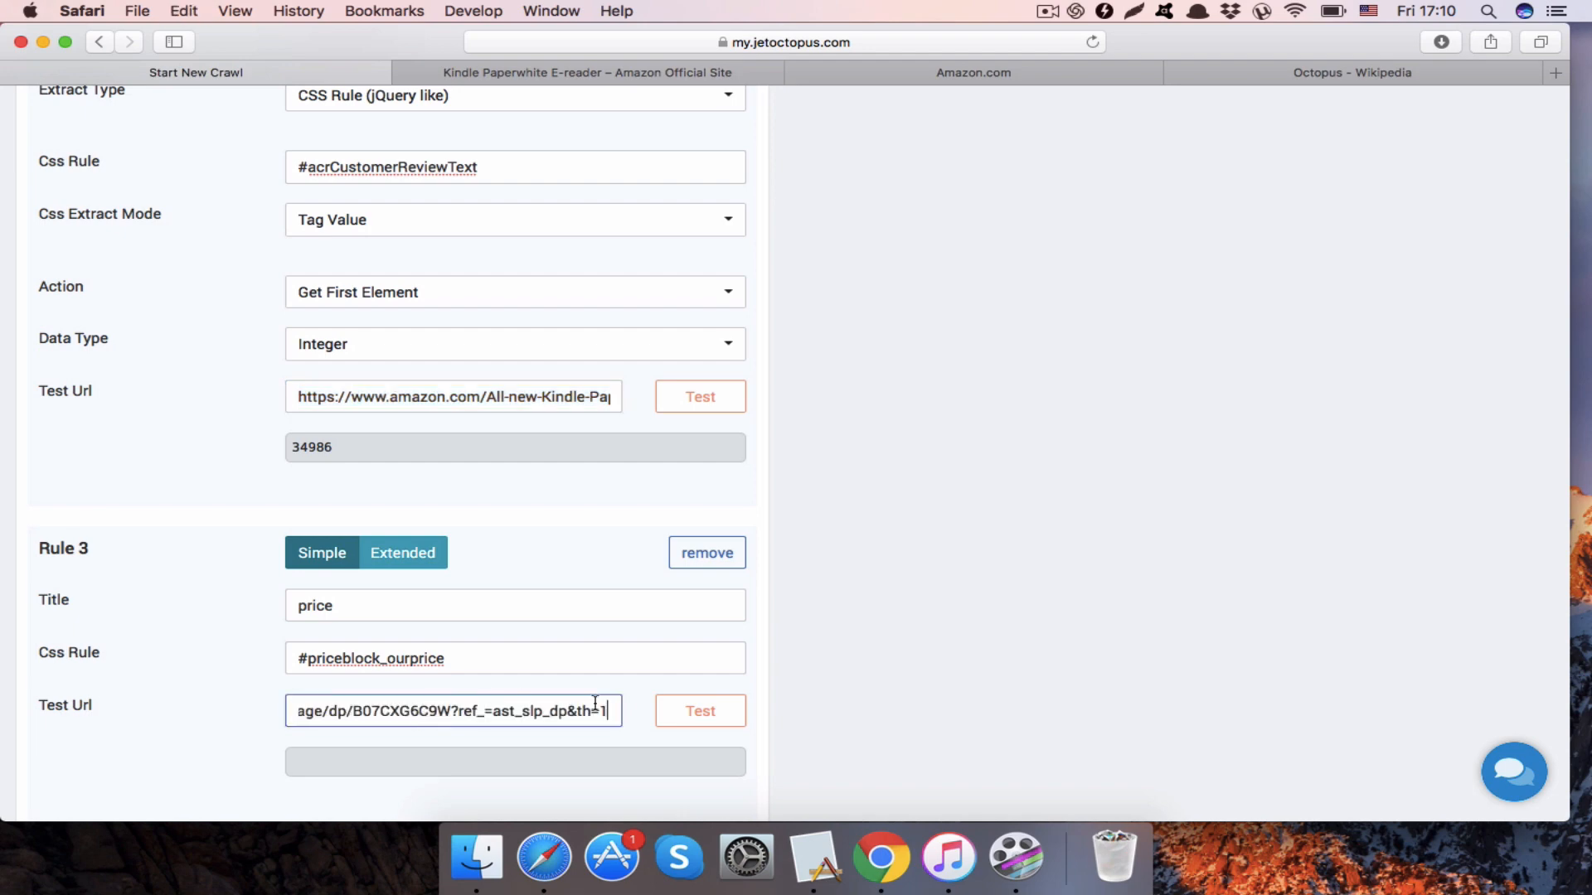
{"action": "left_click", "coordinate": [693, 715]}
{"action": "scroll", "coordinate": [693, 711], "scroll_direction": "down", "scroll_amount": 1}
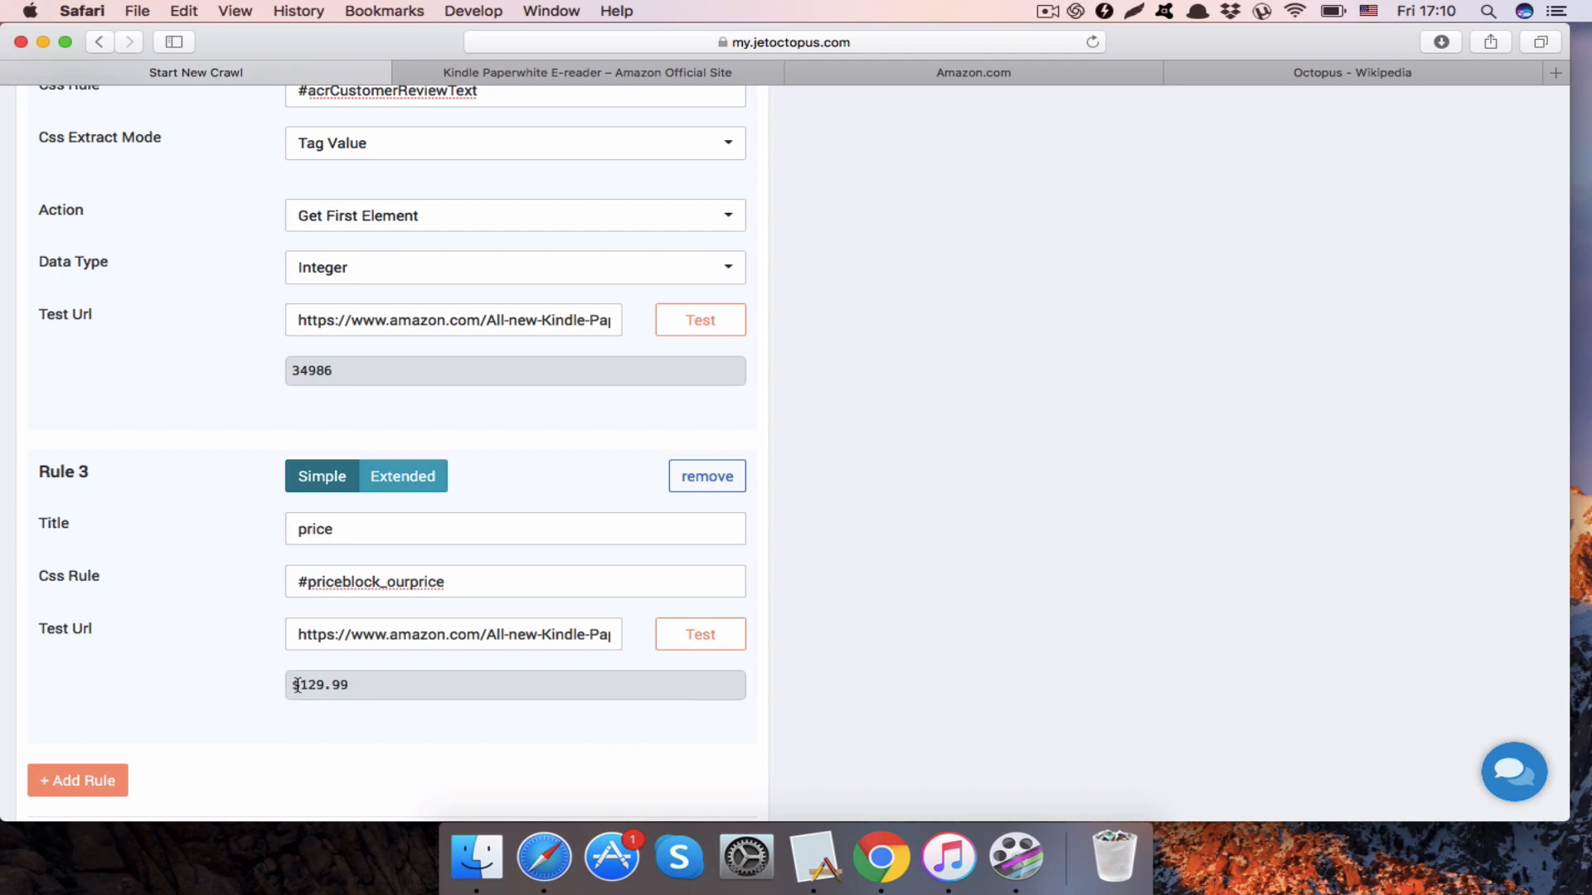
{"action": "left_click_drag", "start_coordinate": [295, 684], "coordinate": [358, 685]}
{"action": "left_click", "coordinate": [333, 686]}
- Switch the "price" rule to Extended mode, set its data type to Decimal, and rerun its test
{"action": "left_click", "coordinate": [424, 484]}
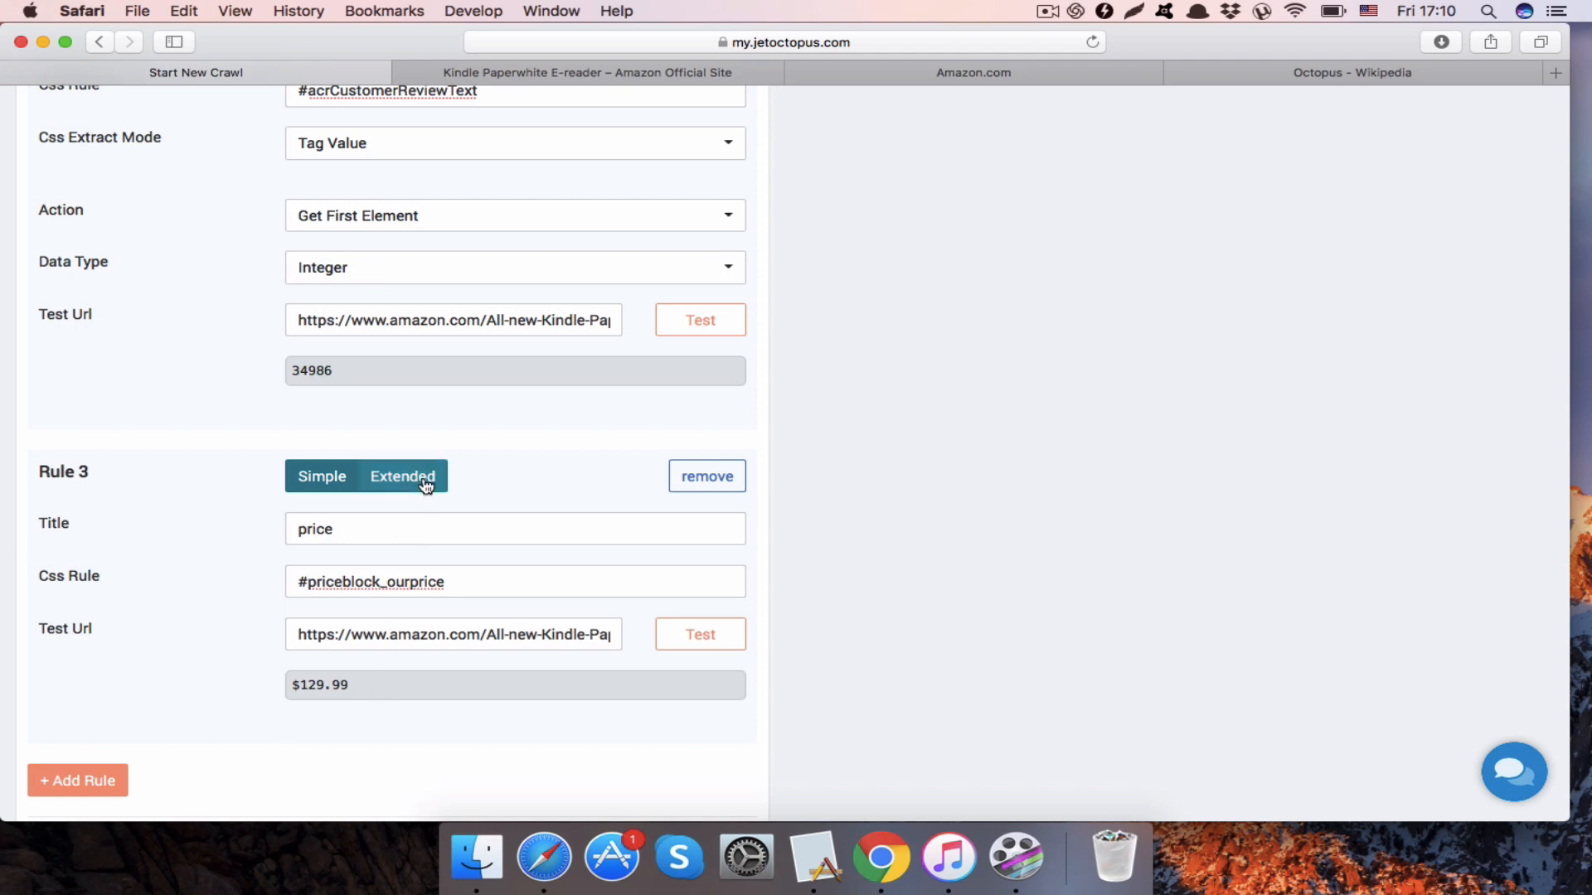
{"action": "scroll", "coordinate": [426, 485], "scroll_direction": "down", "scroll_amount": 5}
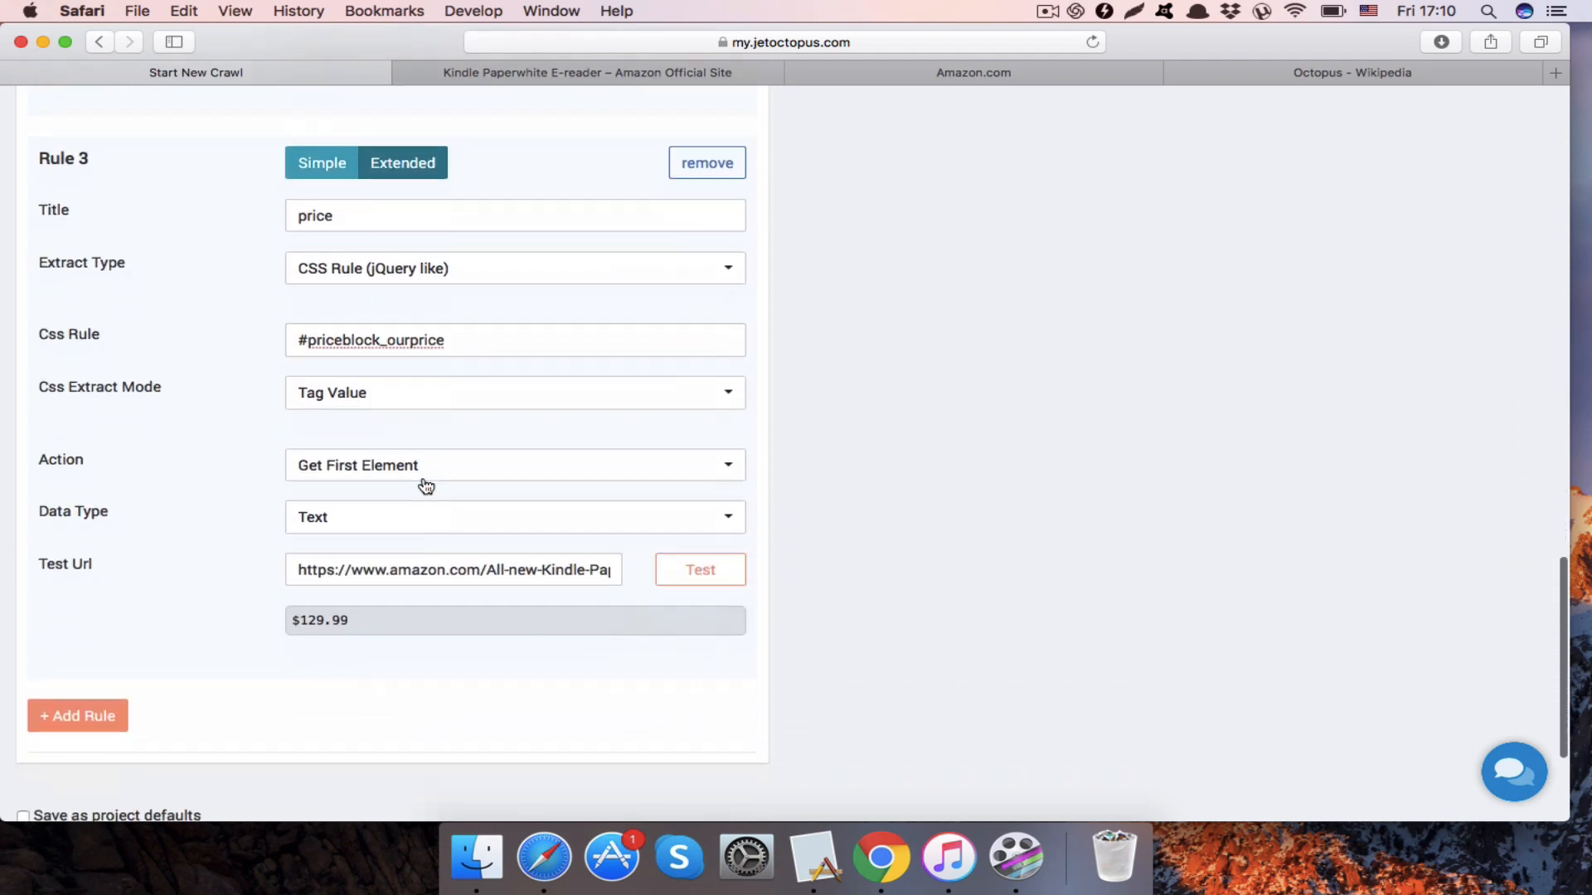
{"action": "left_click", "coordinate": [403, 520]}
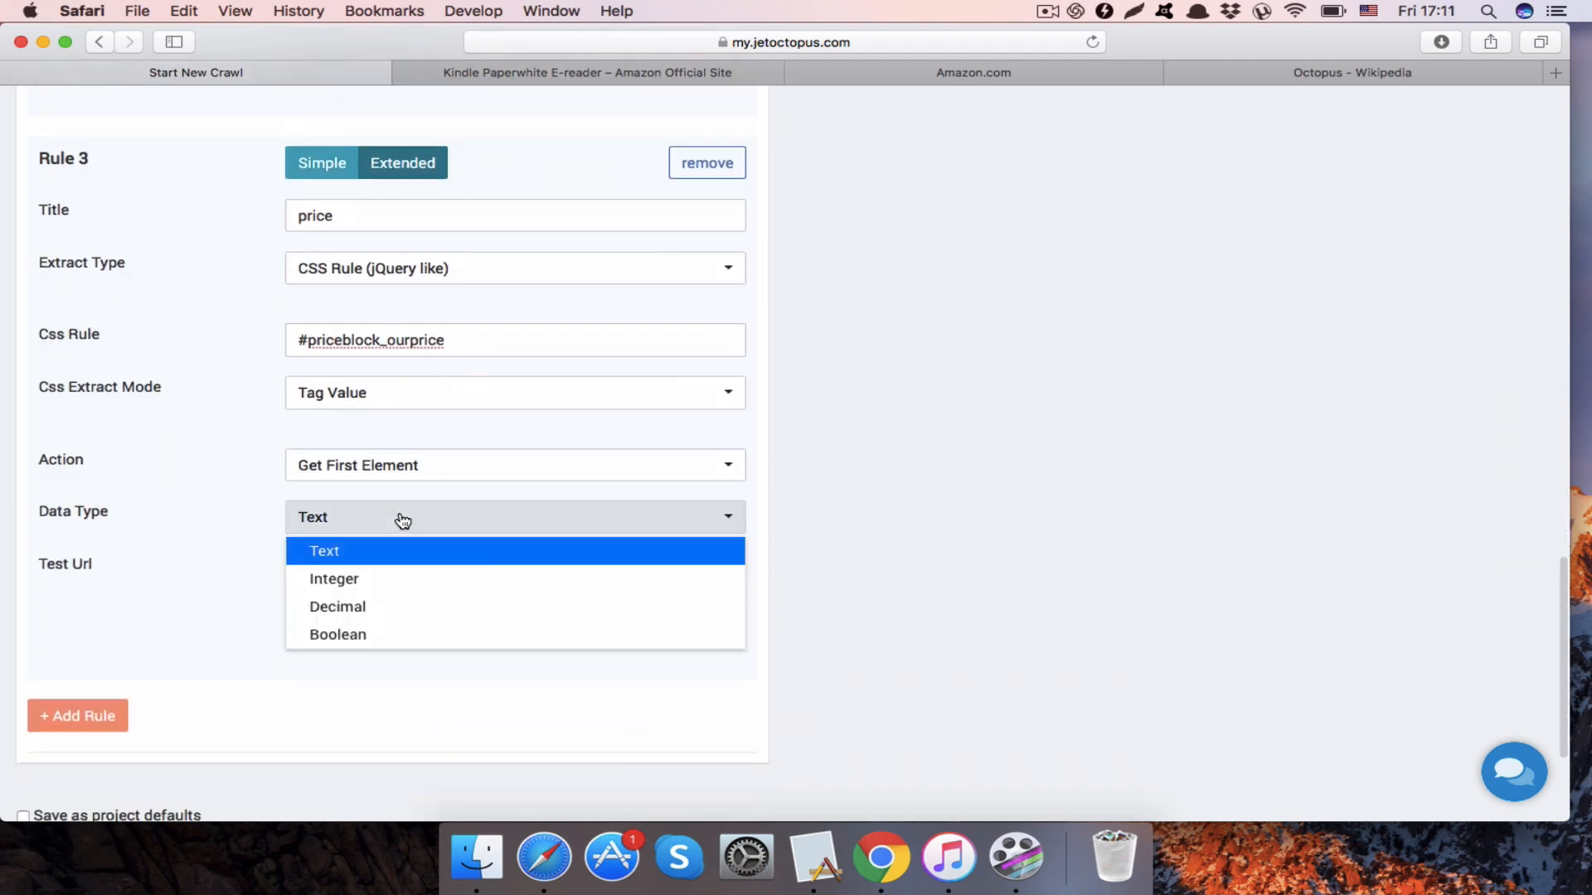
{"action": "left_click", "coordinate": [342, 606]}
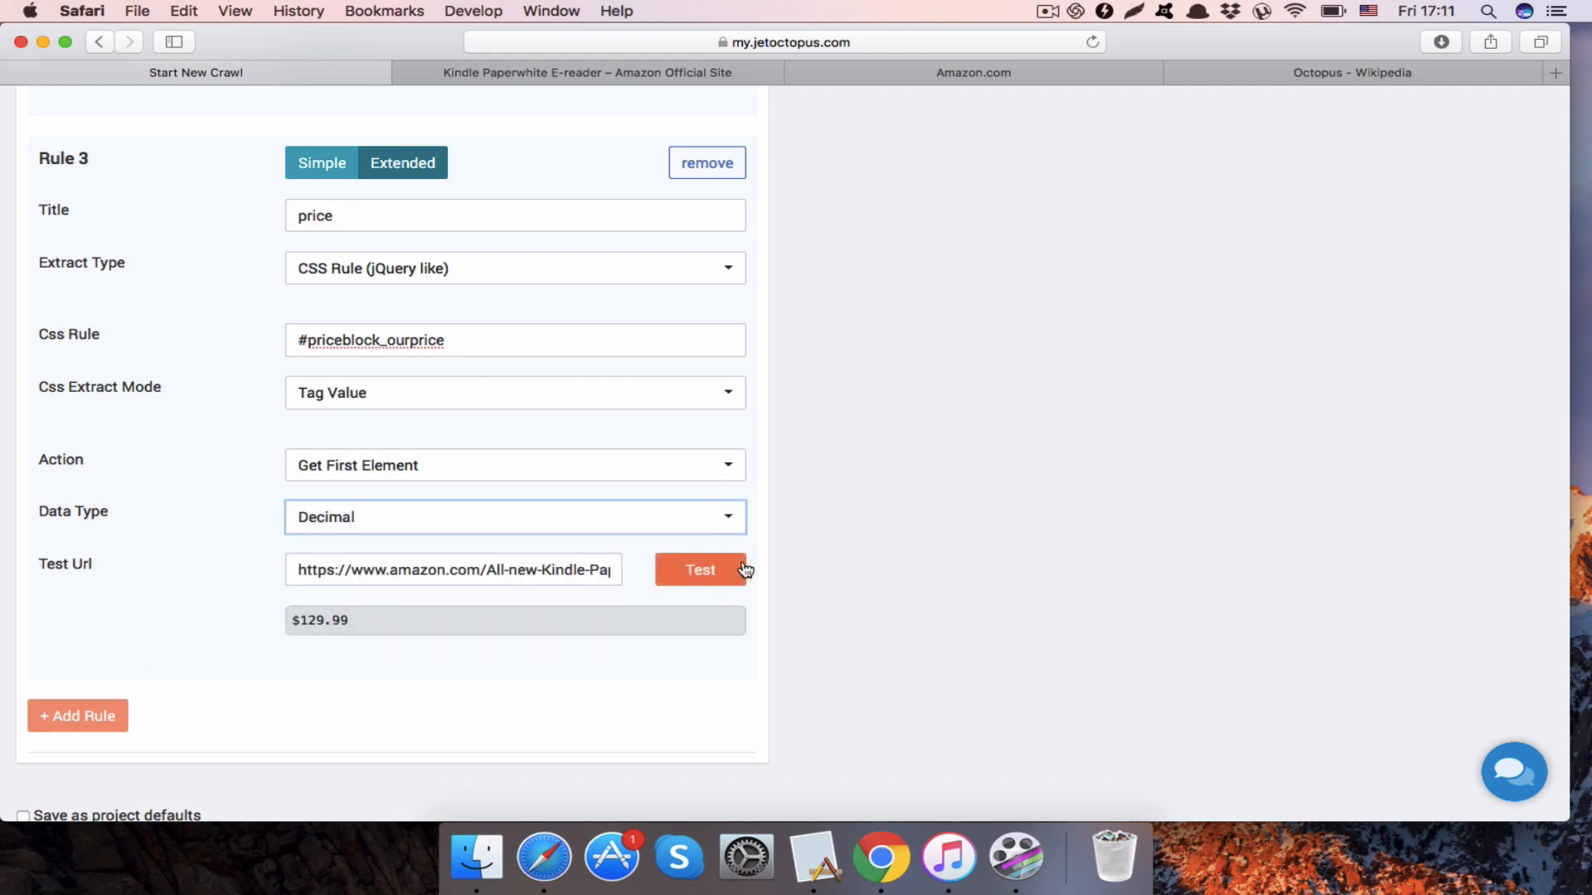
{"action": "left_click", "coordinate": [710, 580]}
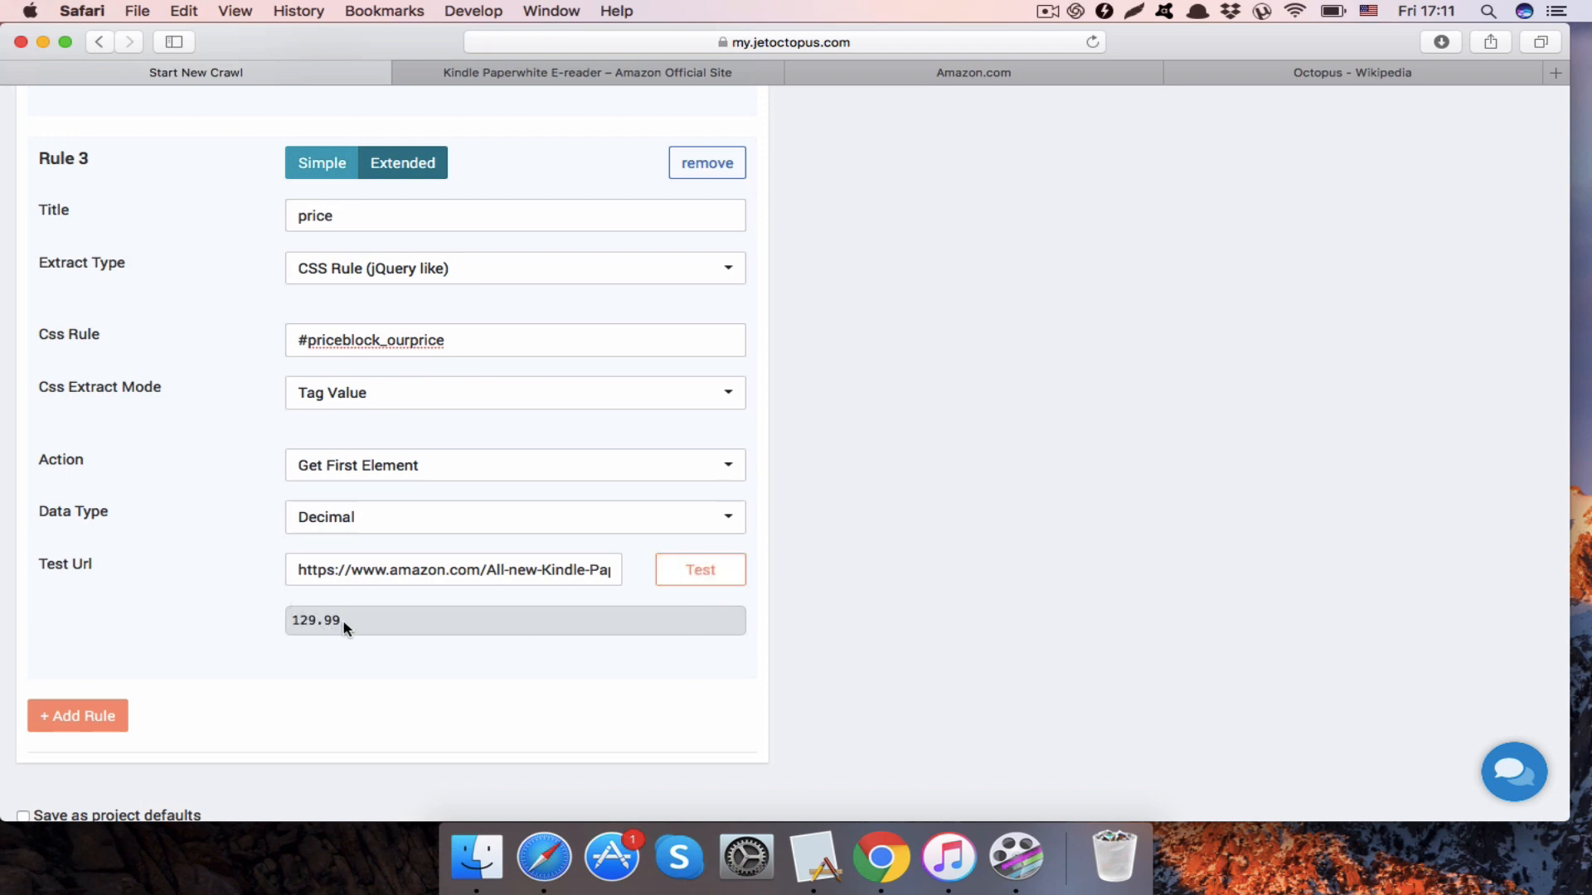
{"action": "scroll", "coordinate": [345, 627], "scroll_direction": "down", "scroll_amount": 1}
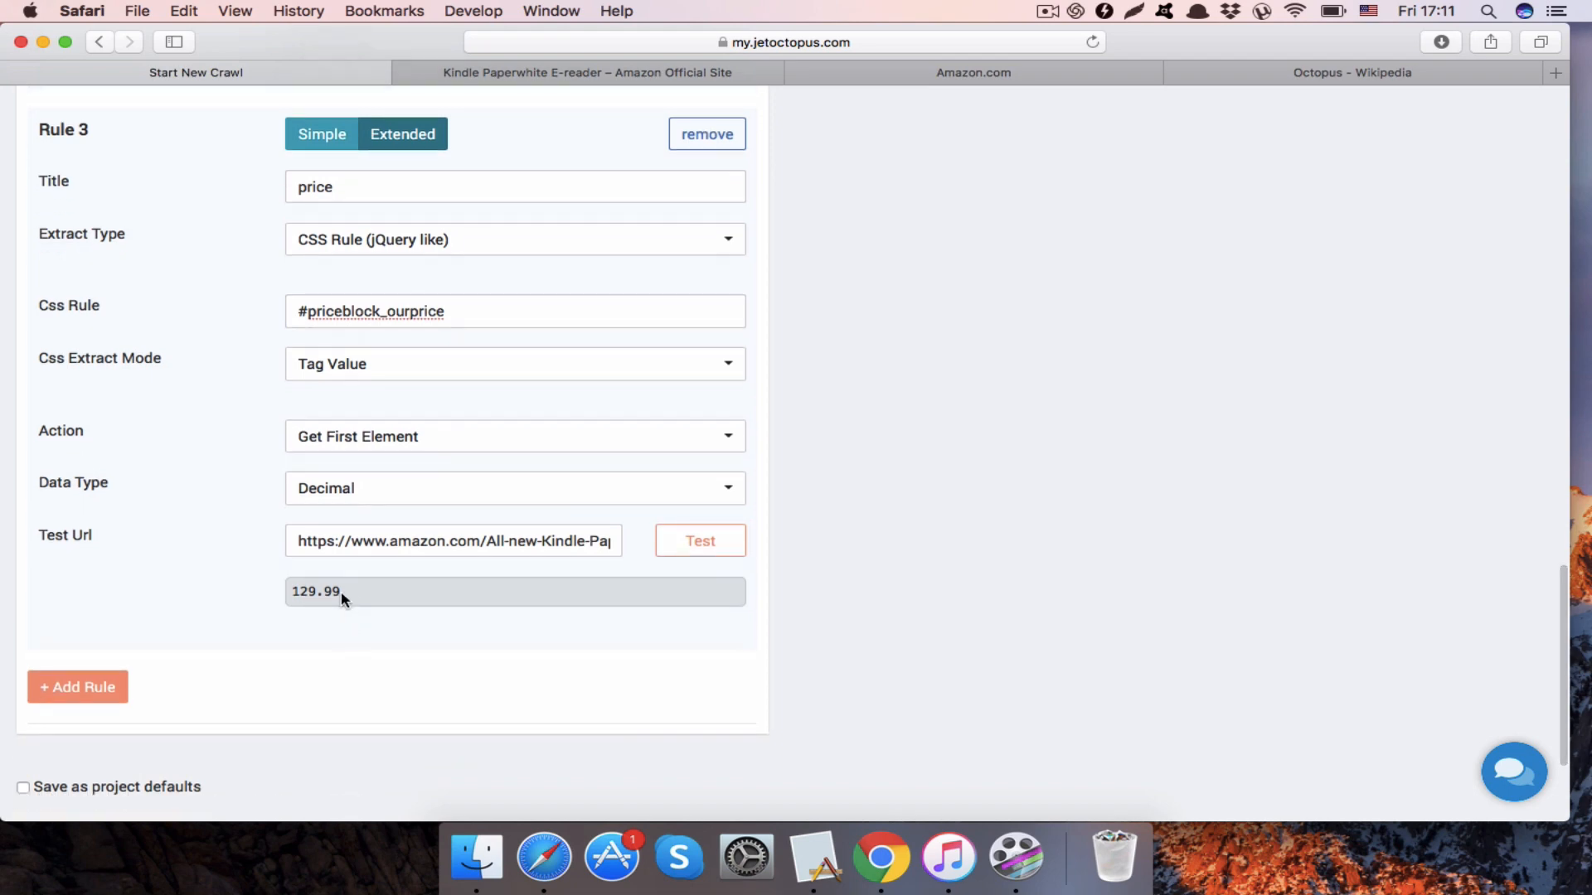
{"action": "left_click_drag", "start_coordinate": [343, 593], "coordinate": [285, 591]}
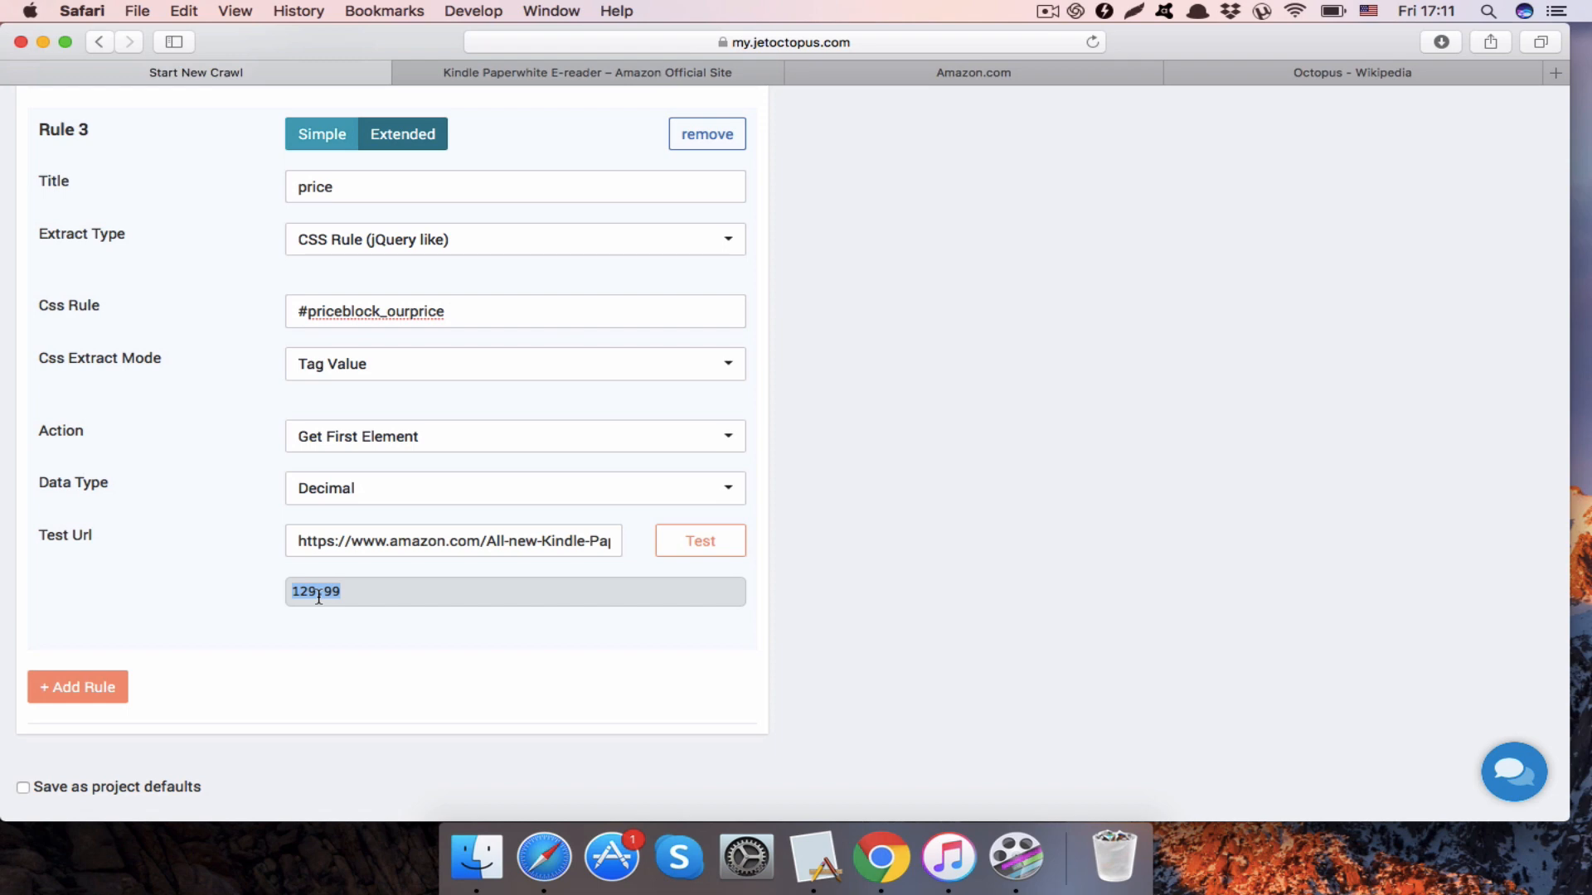
{"action": "left_click", "coordinate": [1047, 12]}
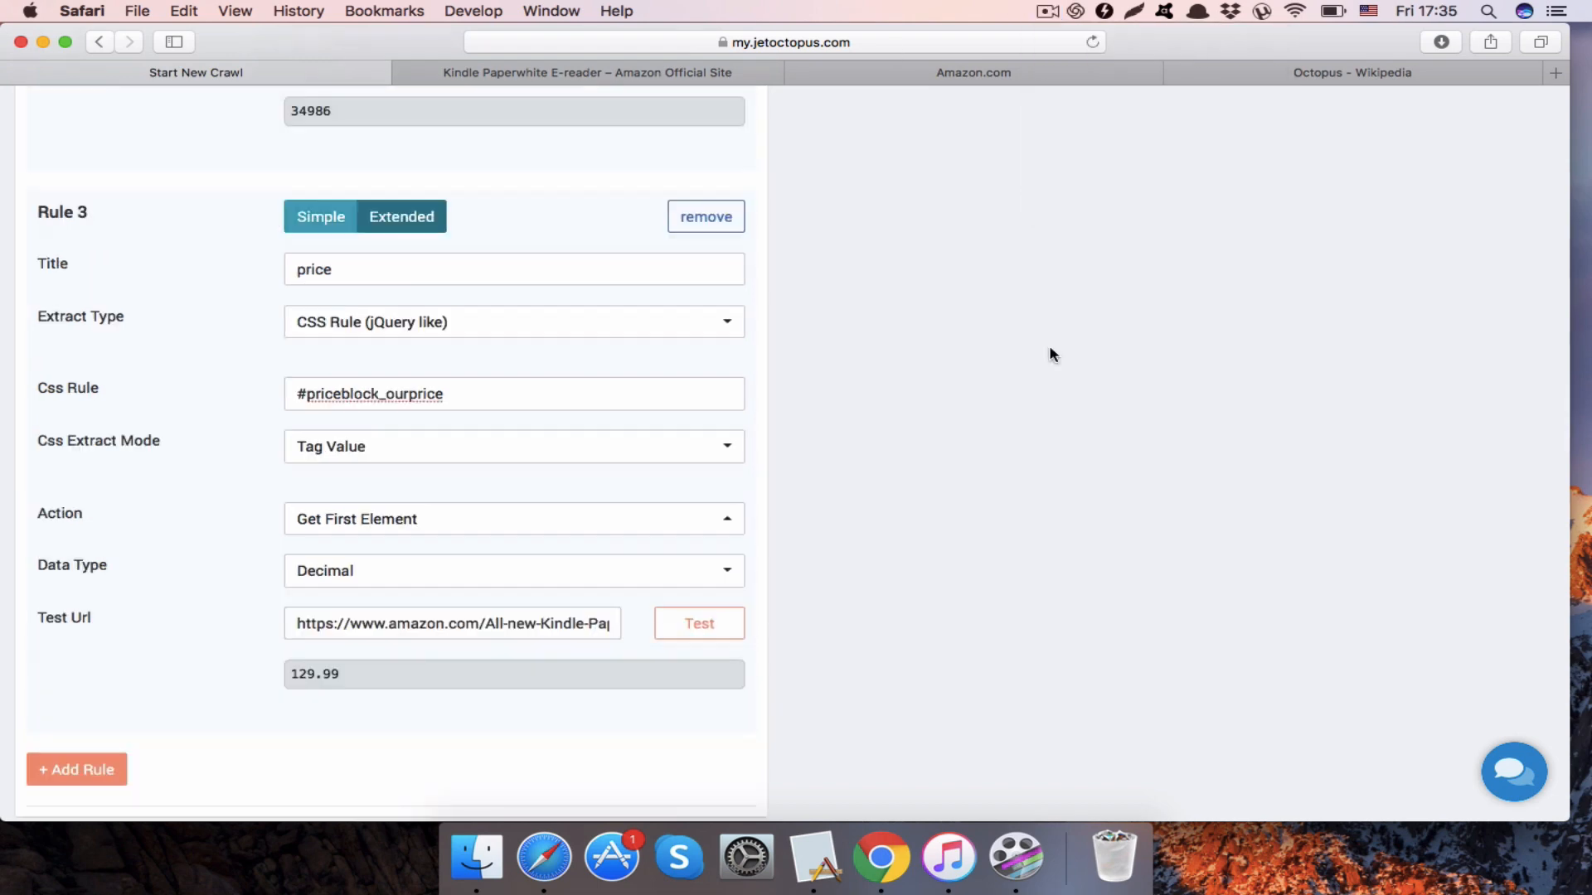
{"action": "scroll", "coordinate": [1052, 355], "scroll_direction": "down", "scroll_amount": 3}
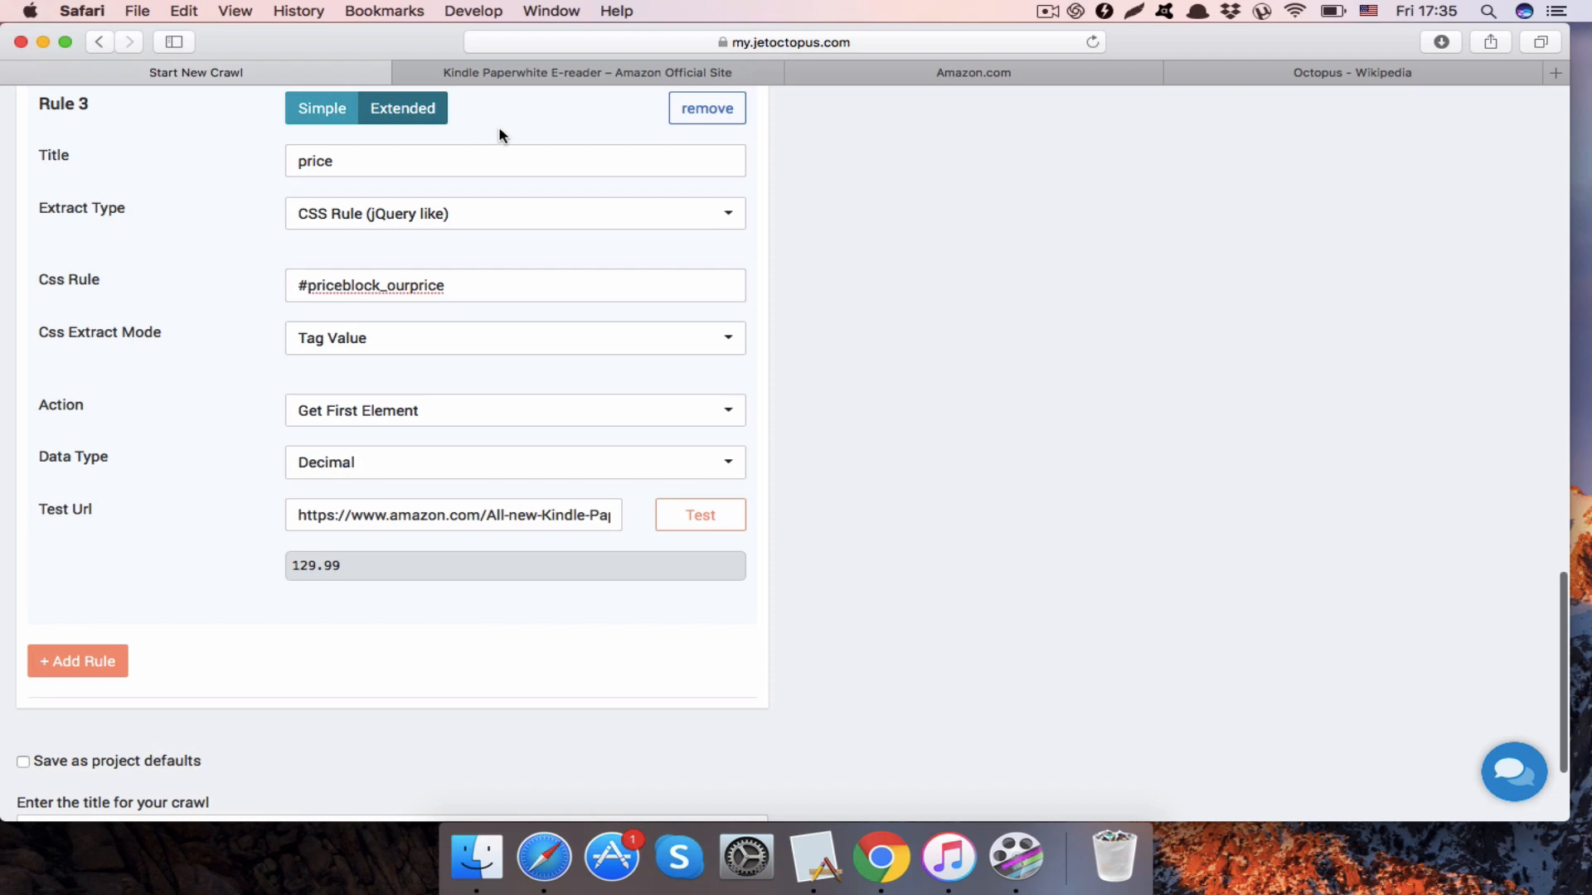
{"action": "scroll", "coordinate": [497, 131], "scroll_direction": "up", "scroll_amount": 1}
- On the open Amazon page, search the Computers department for the suggested term "components"
{"action": "left_click", "coordinate": [534, 75]}
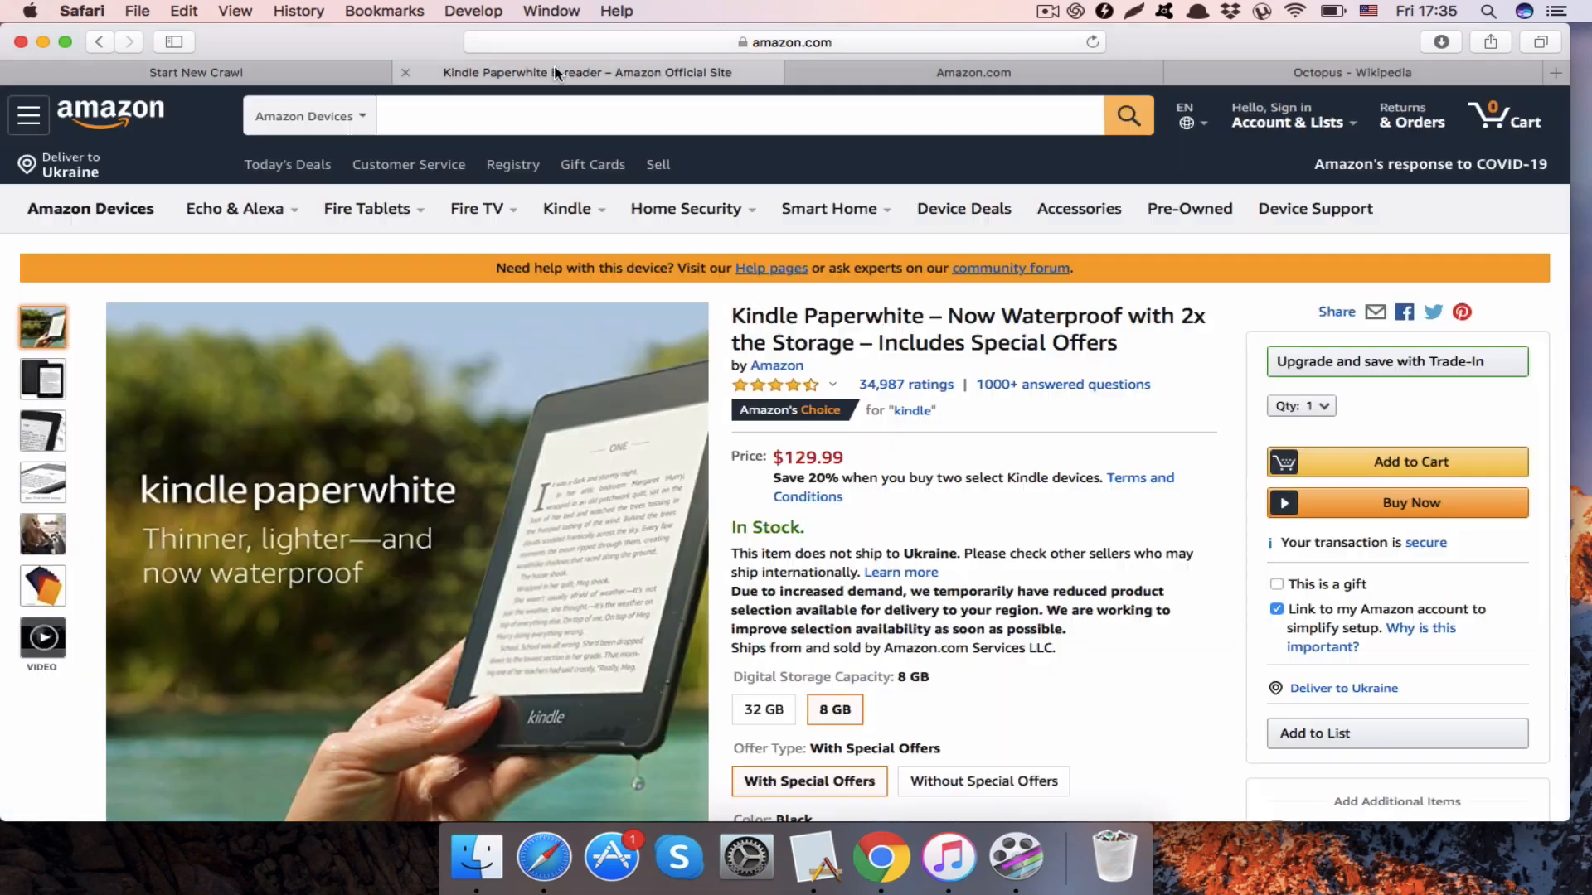
{"action": "left_click", "coordinate": [364, 118]}
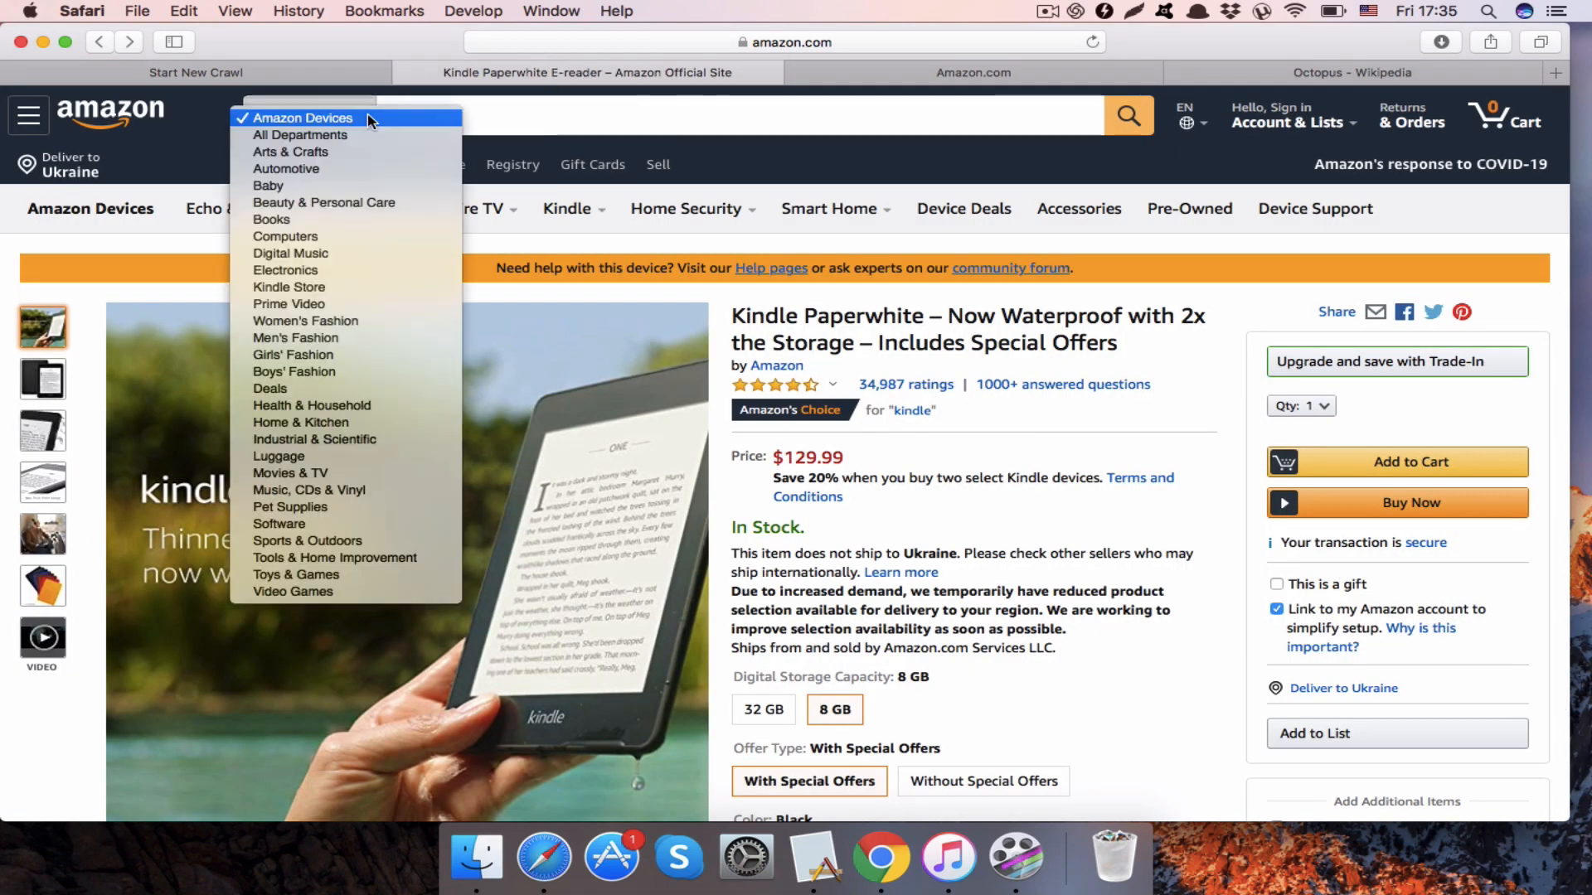
{"action": "left_click", "coordinate": [319, 237]}
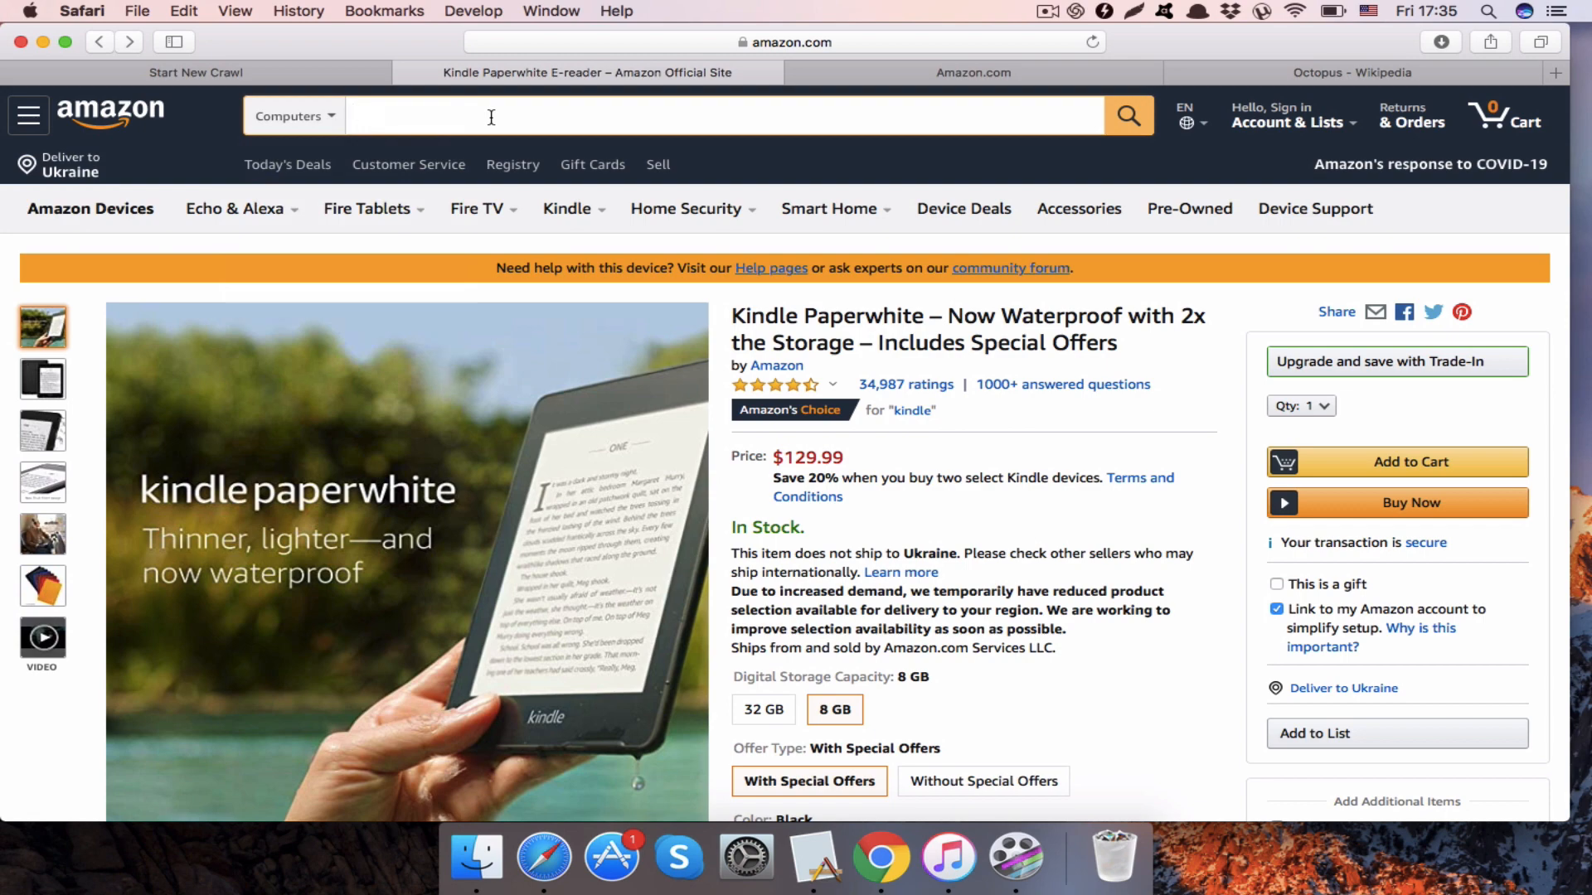
{"action": "type", "text": "com"}
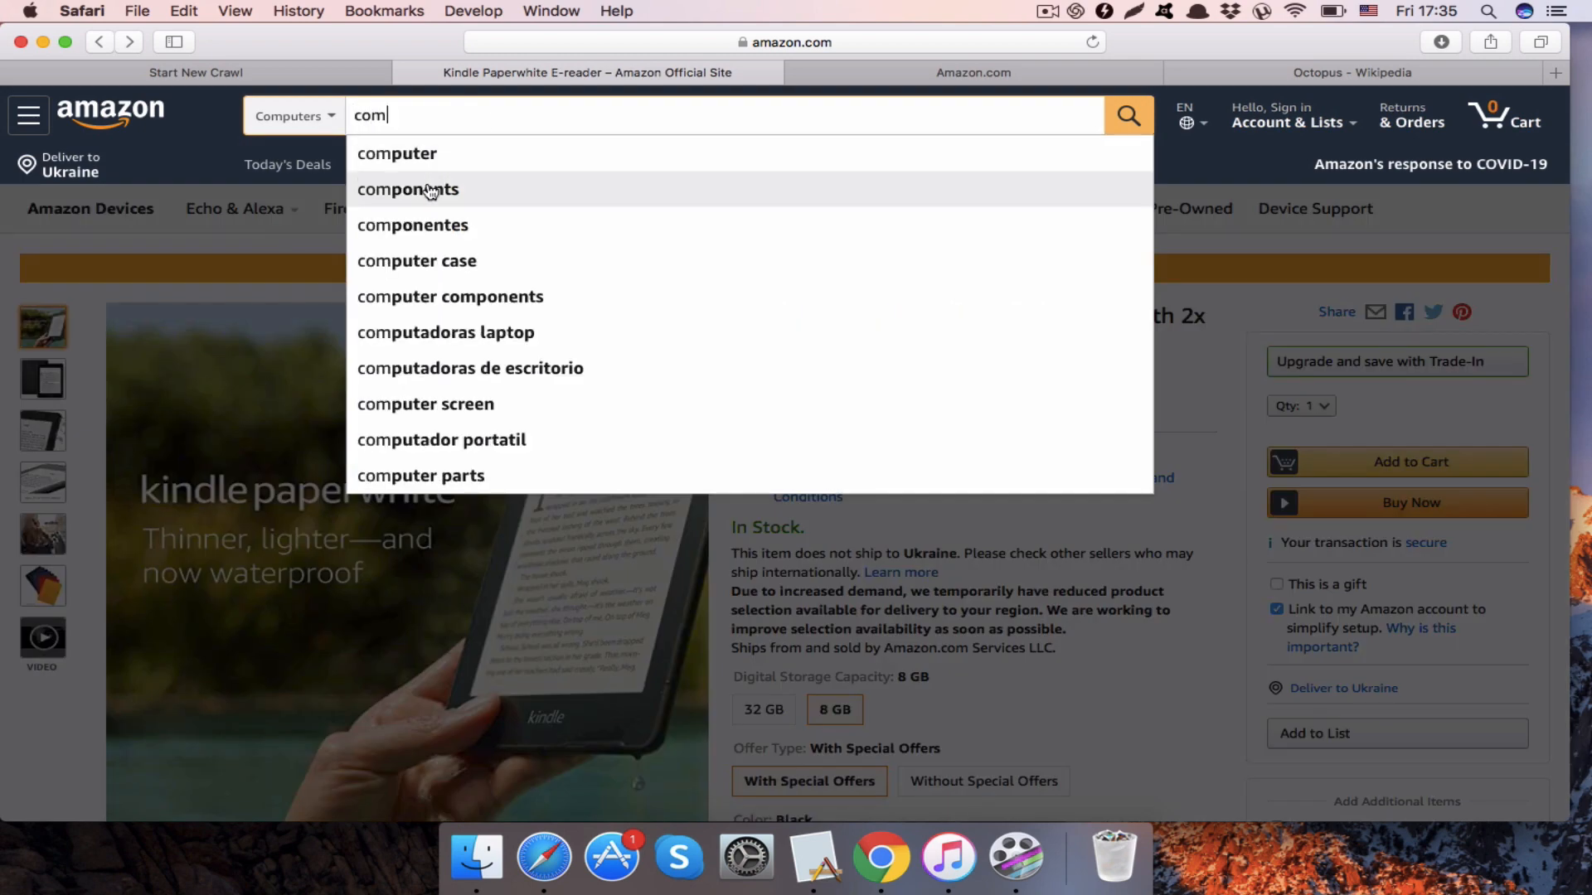
{"action": "left_click", "coordinate": [431, 192]}
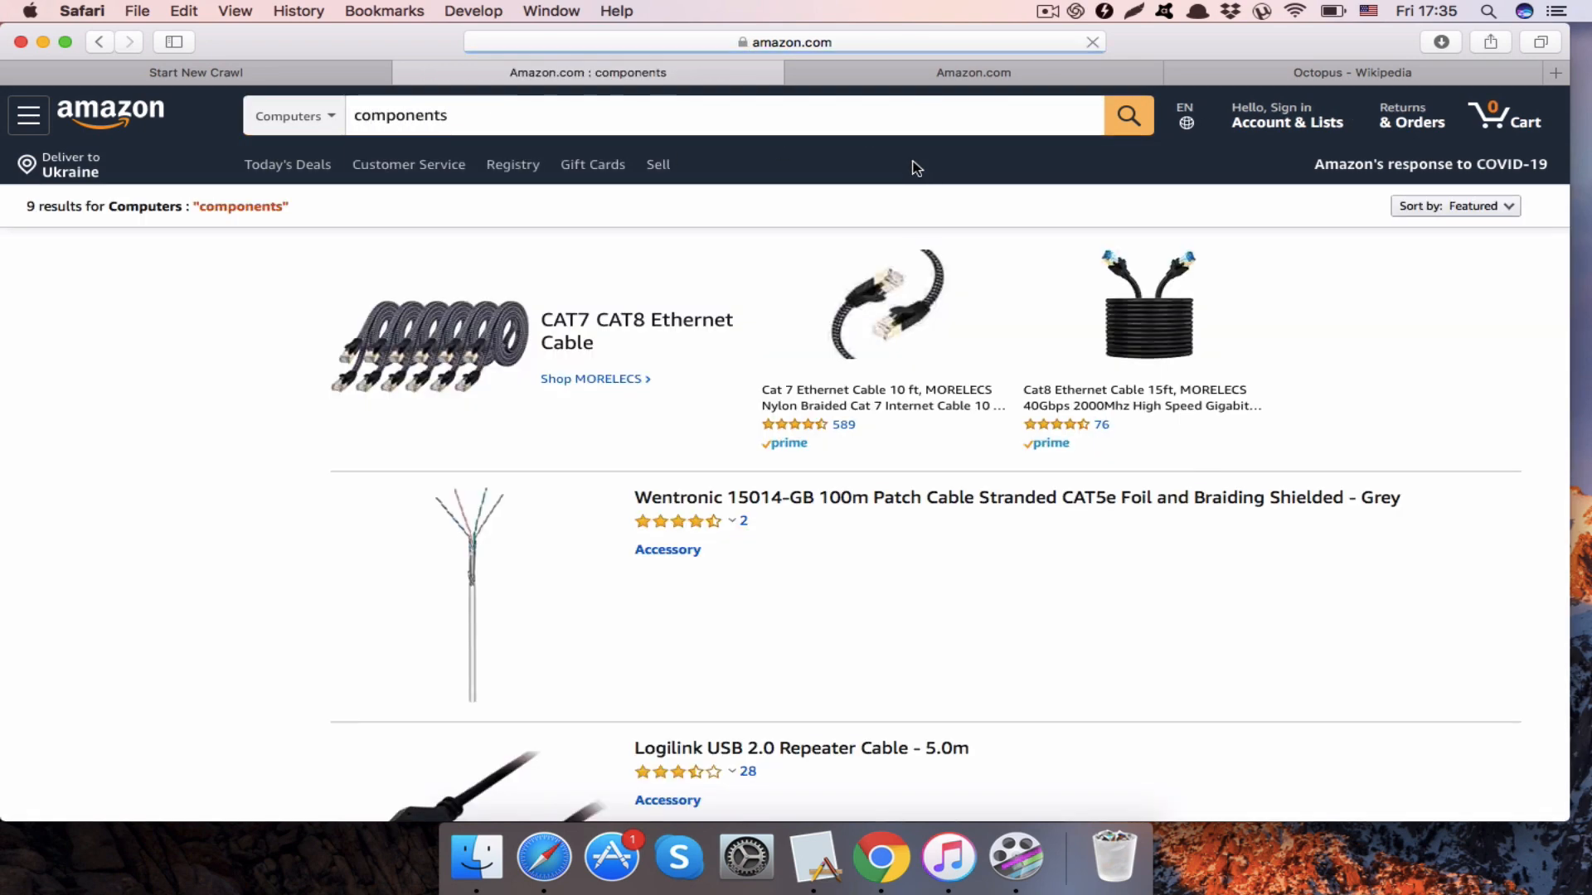
{"action": "scroll", "coordinate": [625, 447], "scroll_direction": "down", "scroll_amount": 6}
{"action": "scroll", "coordinate": [626, 447], "scroll_direction": "up", "scroll_amount": 6}
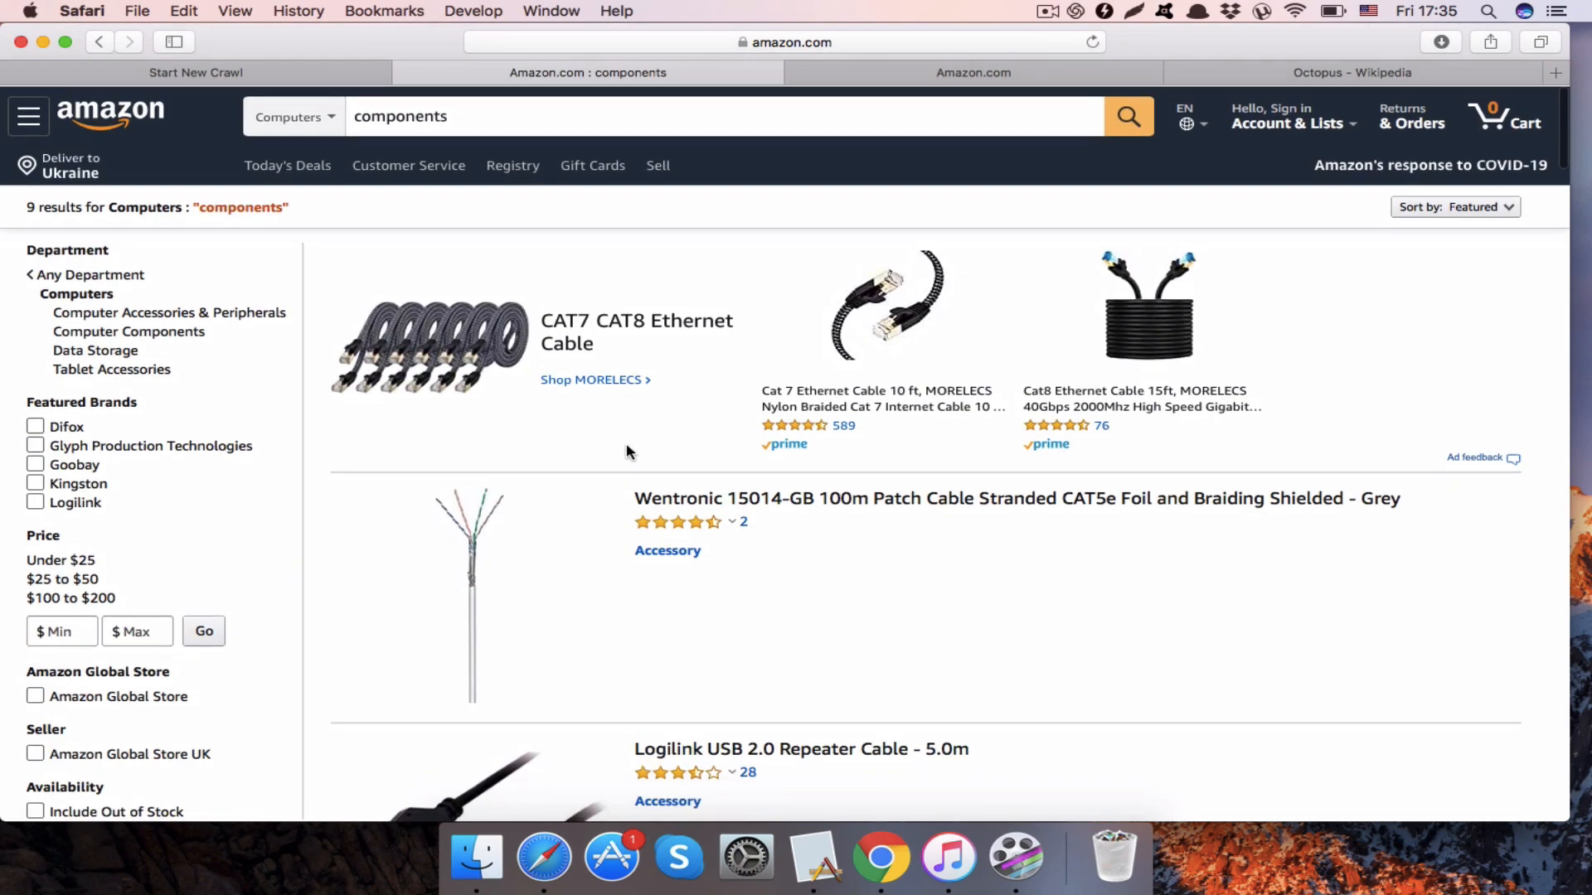
- Inspect the Featured Brands filter heading on the results page and examine the surrounding markup
{"action": "scroll", "coordinate": [249, 398], "scroll_direction": "down", "scroll_amount": 3}
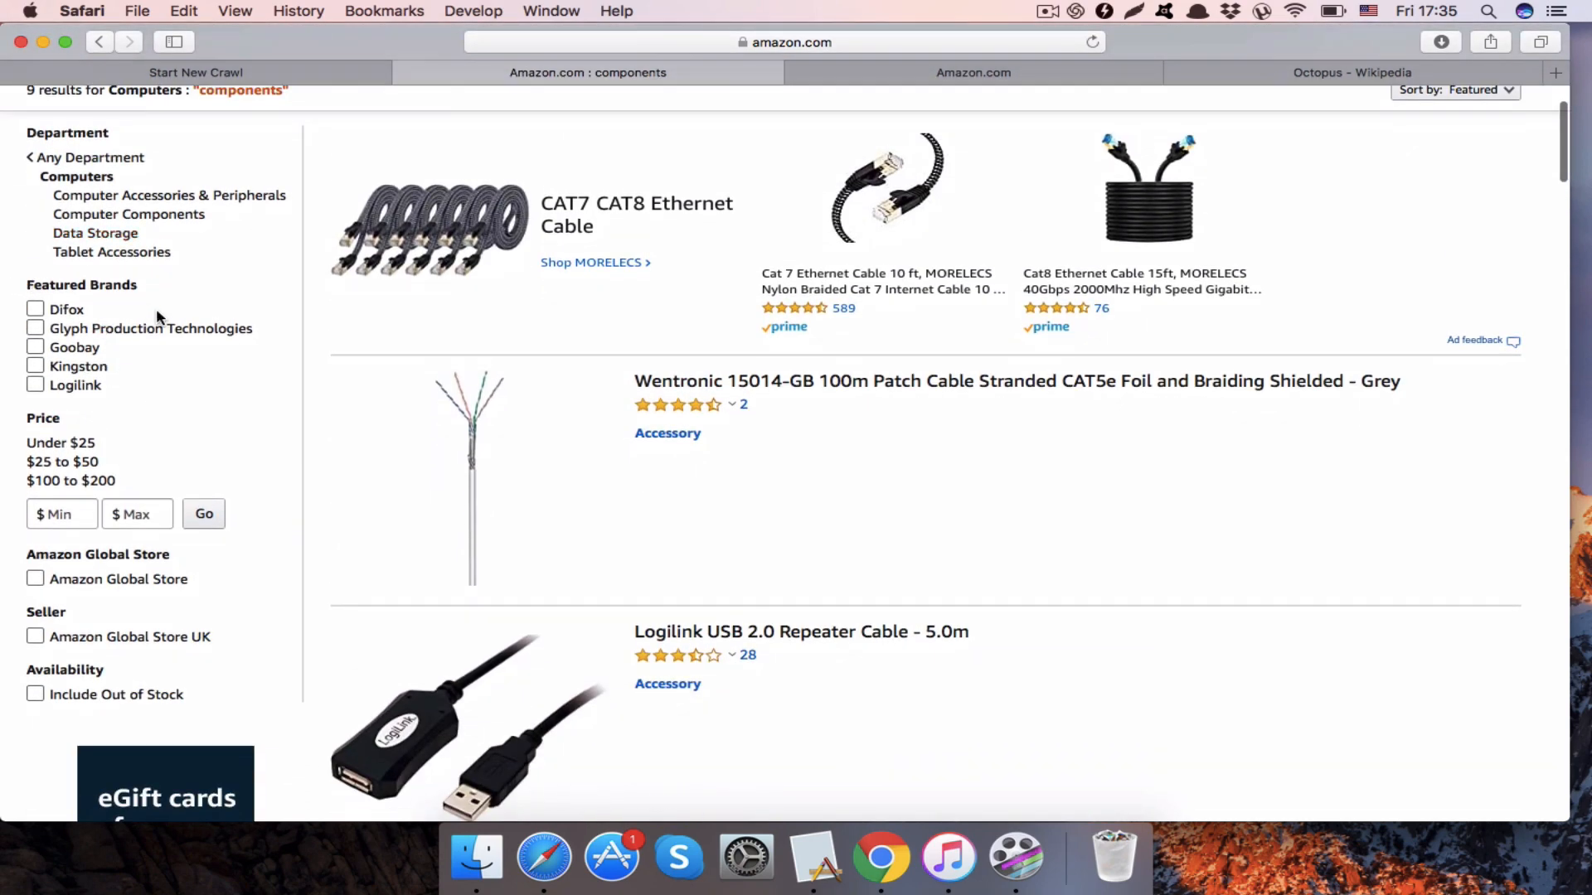
{"action": "left_click_drag", "start_coordinate": [141, 285], "coordinate": [30, 283]}
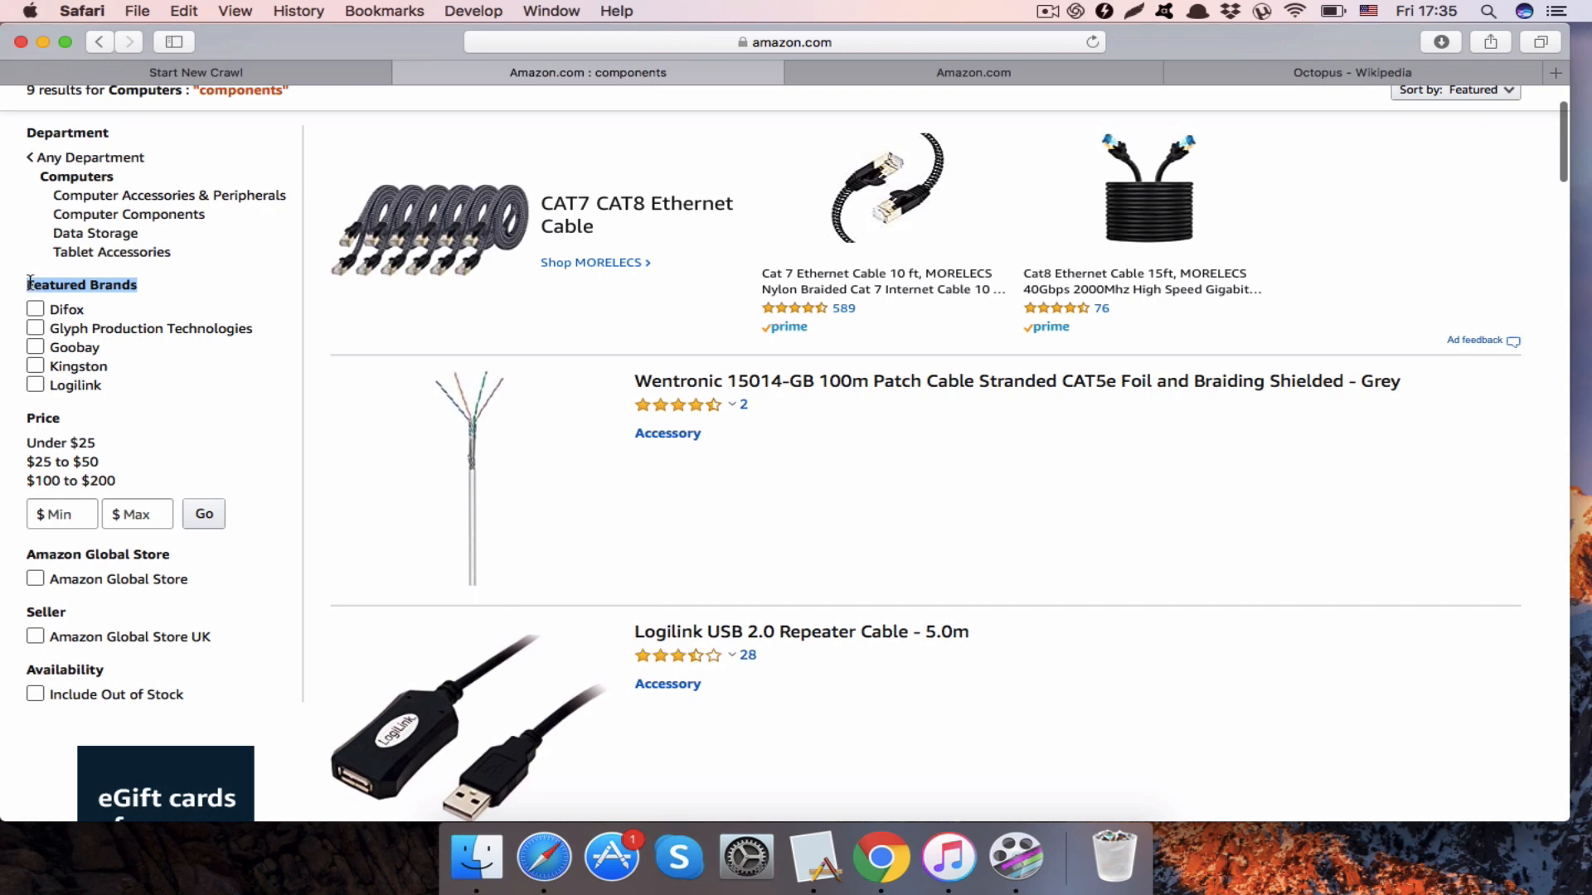
{"action": "right_click", "coordinate": [61, 283]}
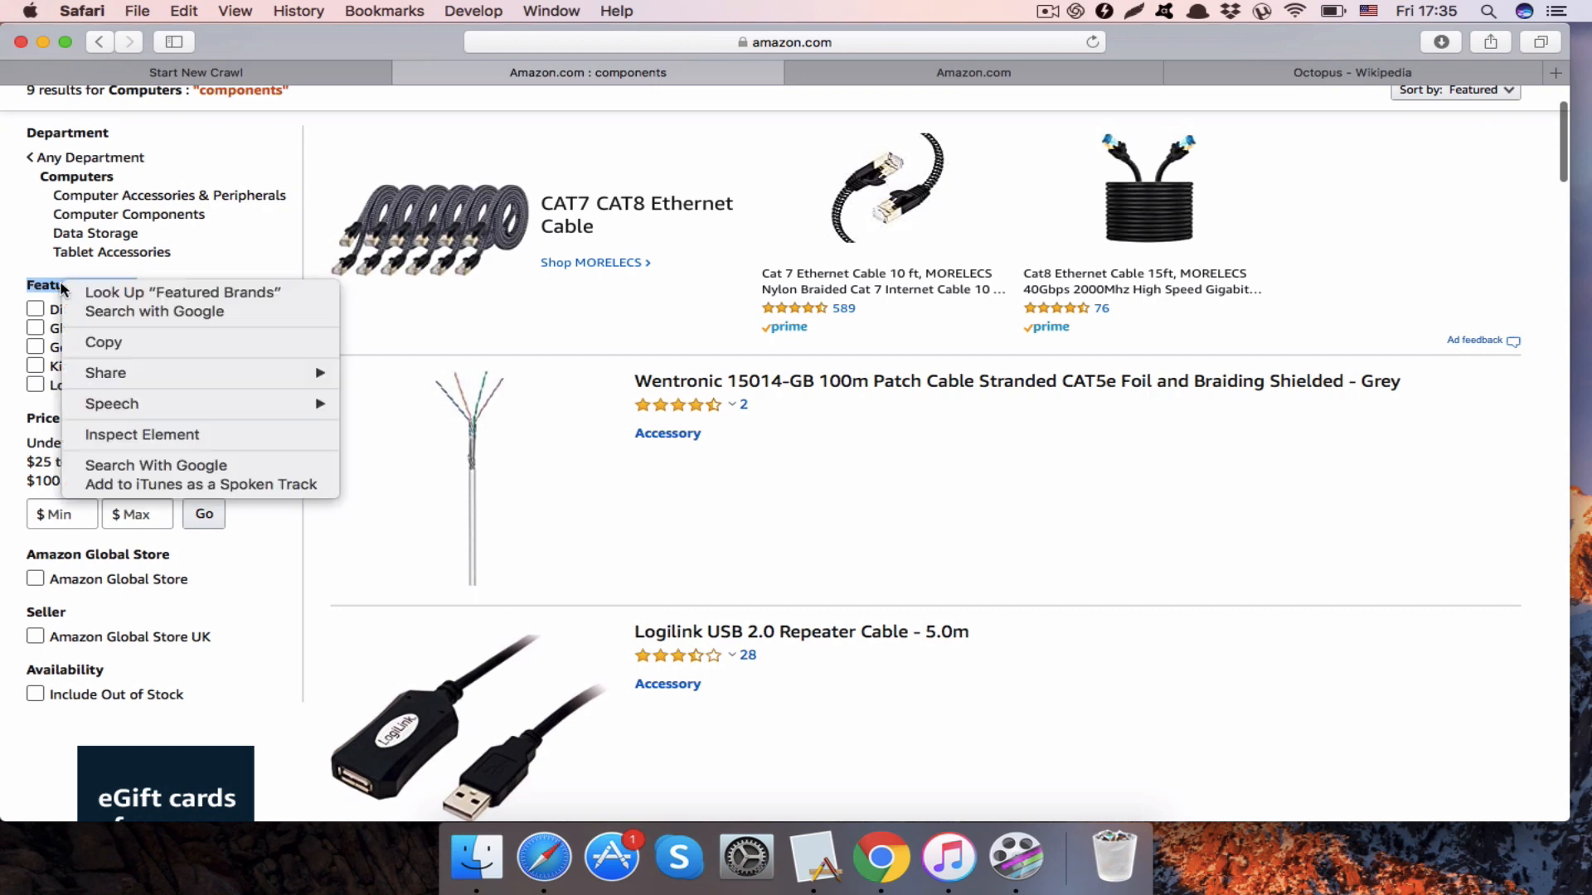
{"action": "left_click", "coordinate": [105, 435]}
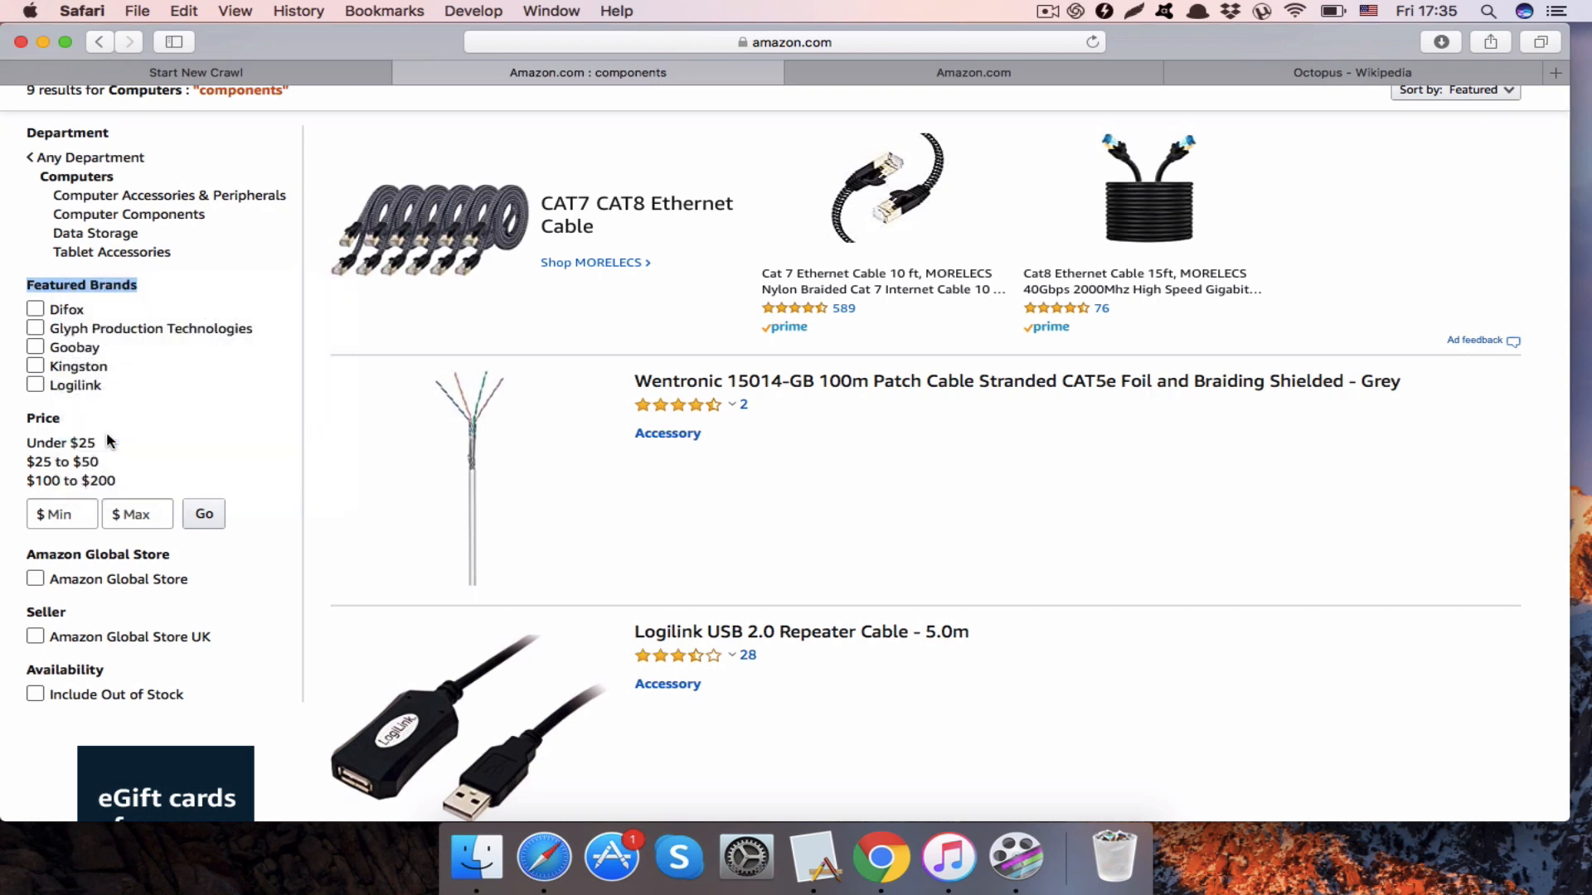
{"action": "scroll", "coordinate": [371, 774], "scroll_direction": "down", "scroll_amount": 5}
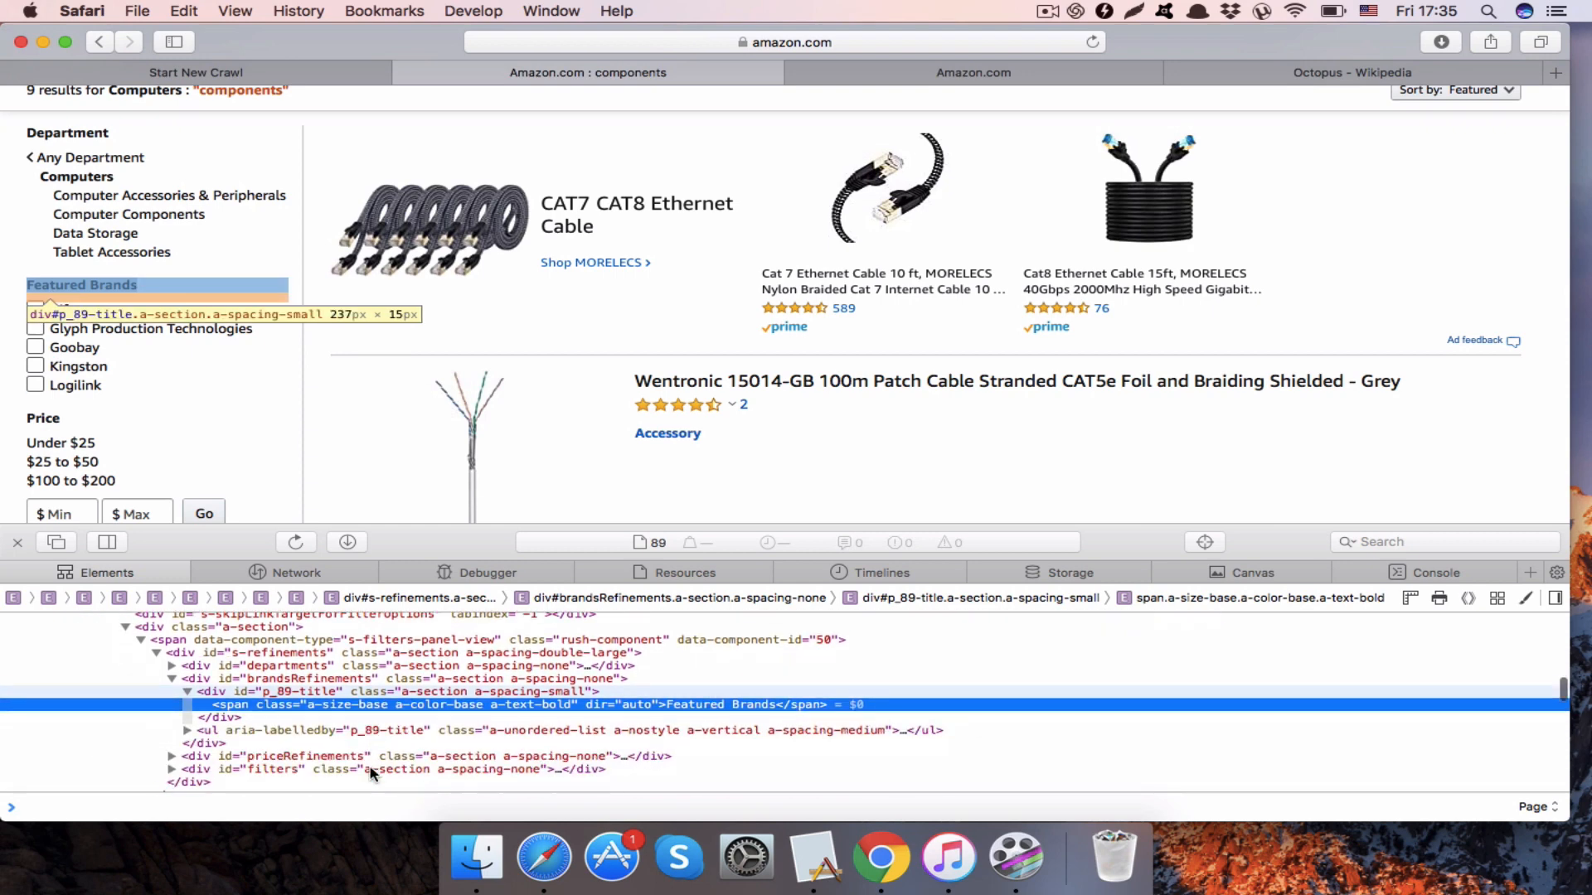
{"action": "scroll", "coordinate": [349, 705], "scroll_direction": "down", "scroll_amount": 2}
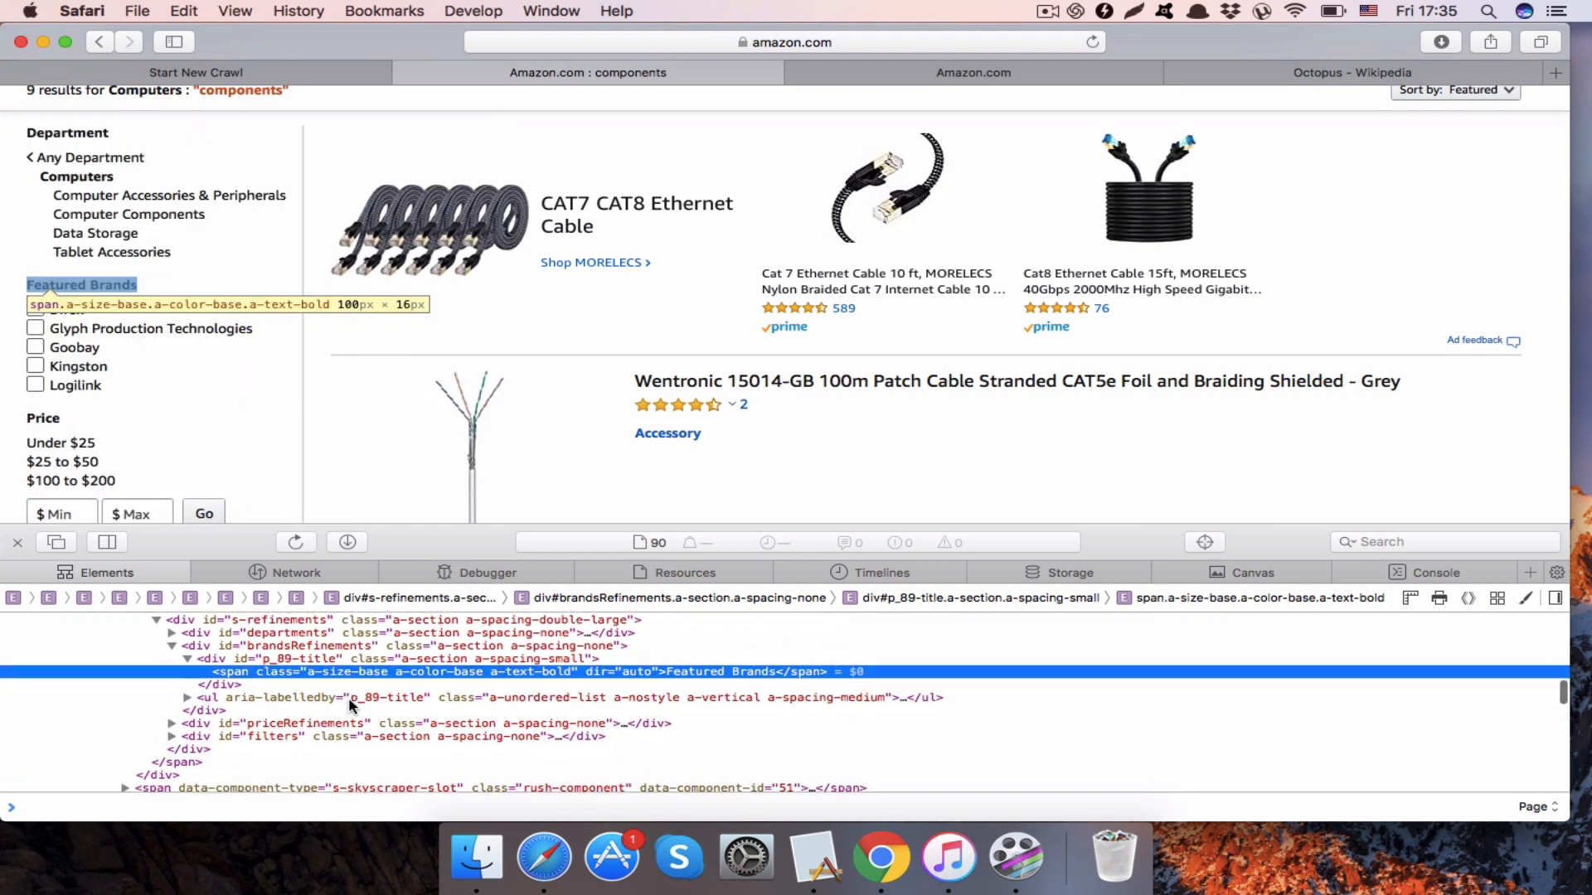
{"action": "scroll", "coordinate": [348, 698], "scroll_direction": "down", "scroll_amount": 1}
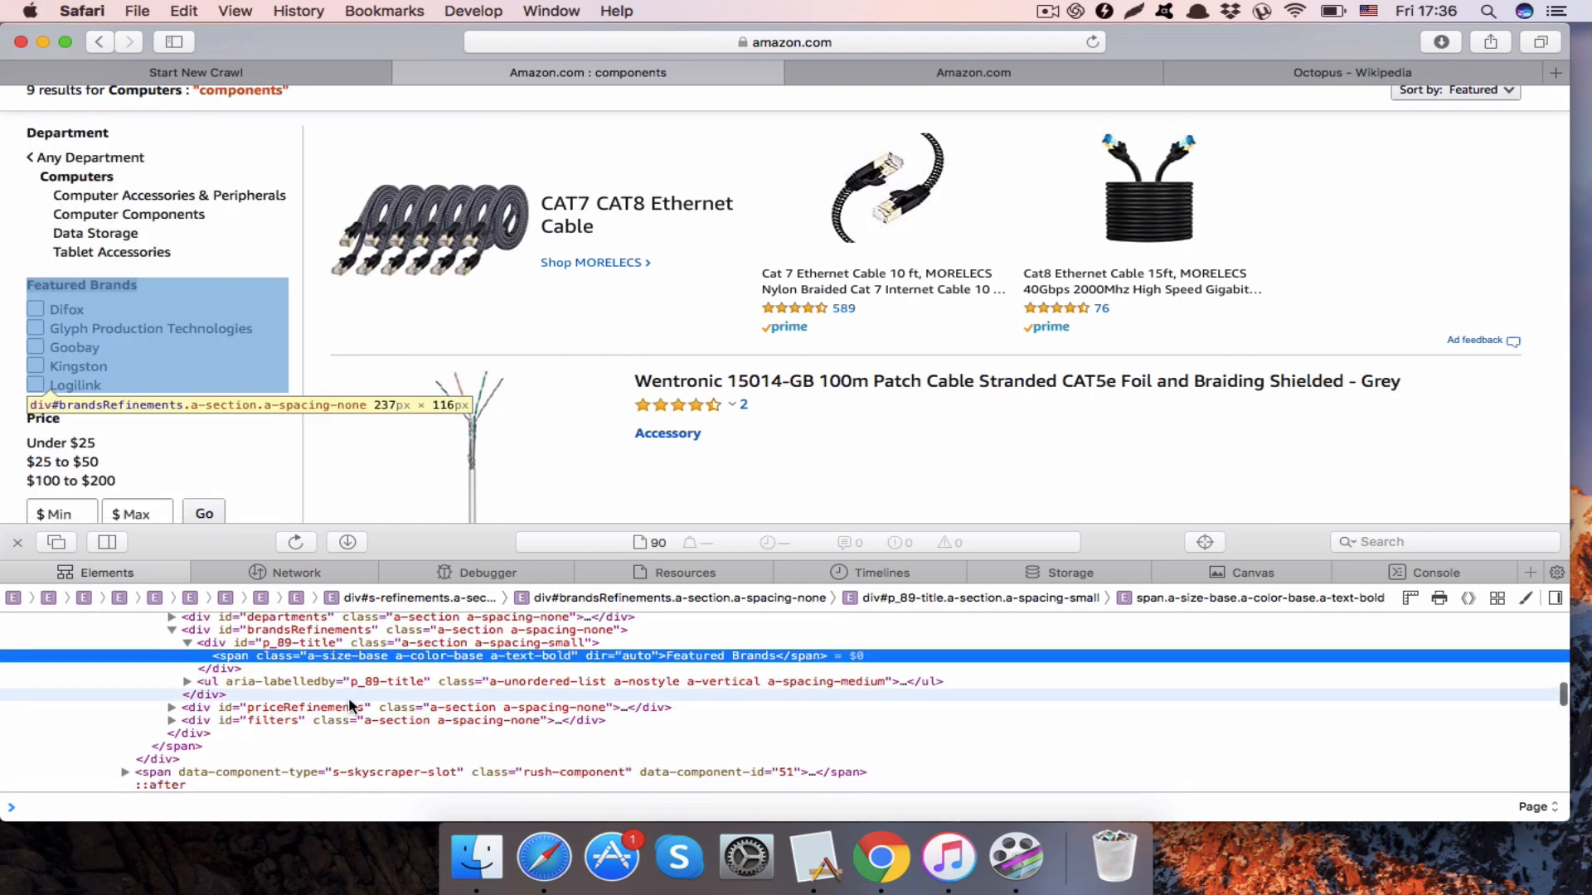
{"action": "scroll", "coordinate": [348, 699], "scroll_direction": "up", "scroll_amount": 1}
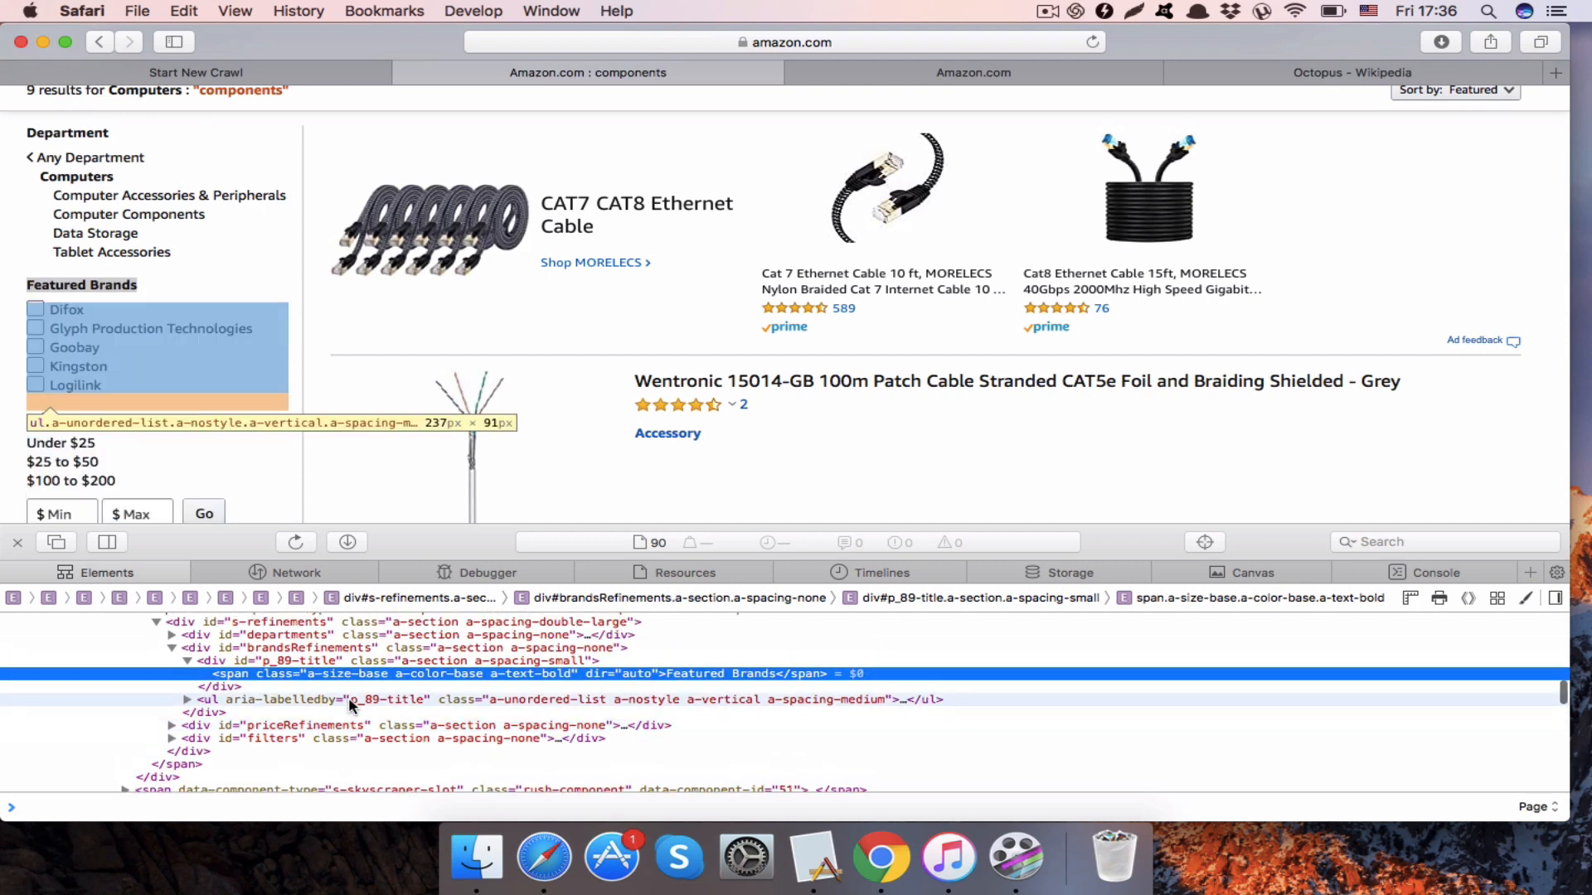
{"action": "scroll", "coordinate": [309, 667], "scroll_direction": "up", "scroll_amount": 1}
- Copy the id value brandsRefinements from the container around the Featured Brands filter and expand its list of brand items
{"action": "left_click", "coordinate": [298, 666]}
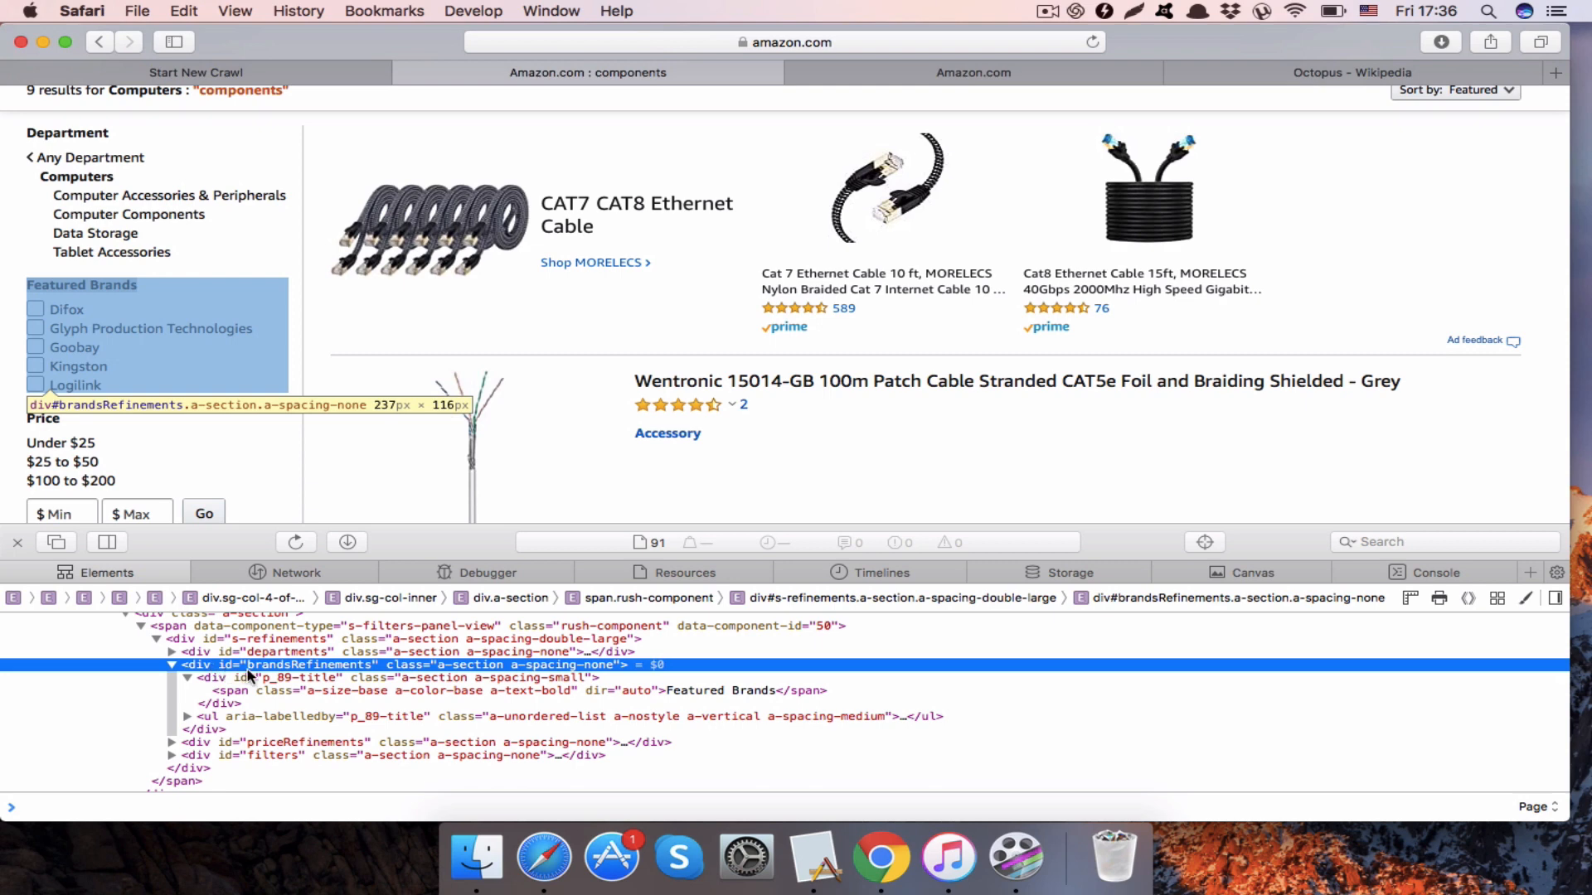
{"action": "double_click", "coordinate": [276, 667]}
{"action": "key", "text": "super+c"}
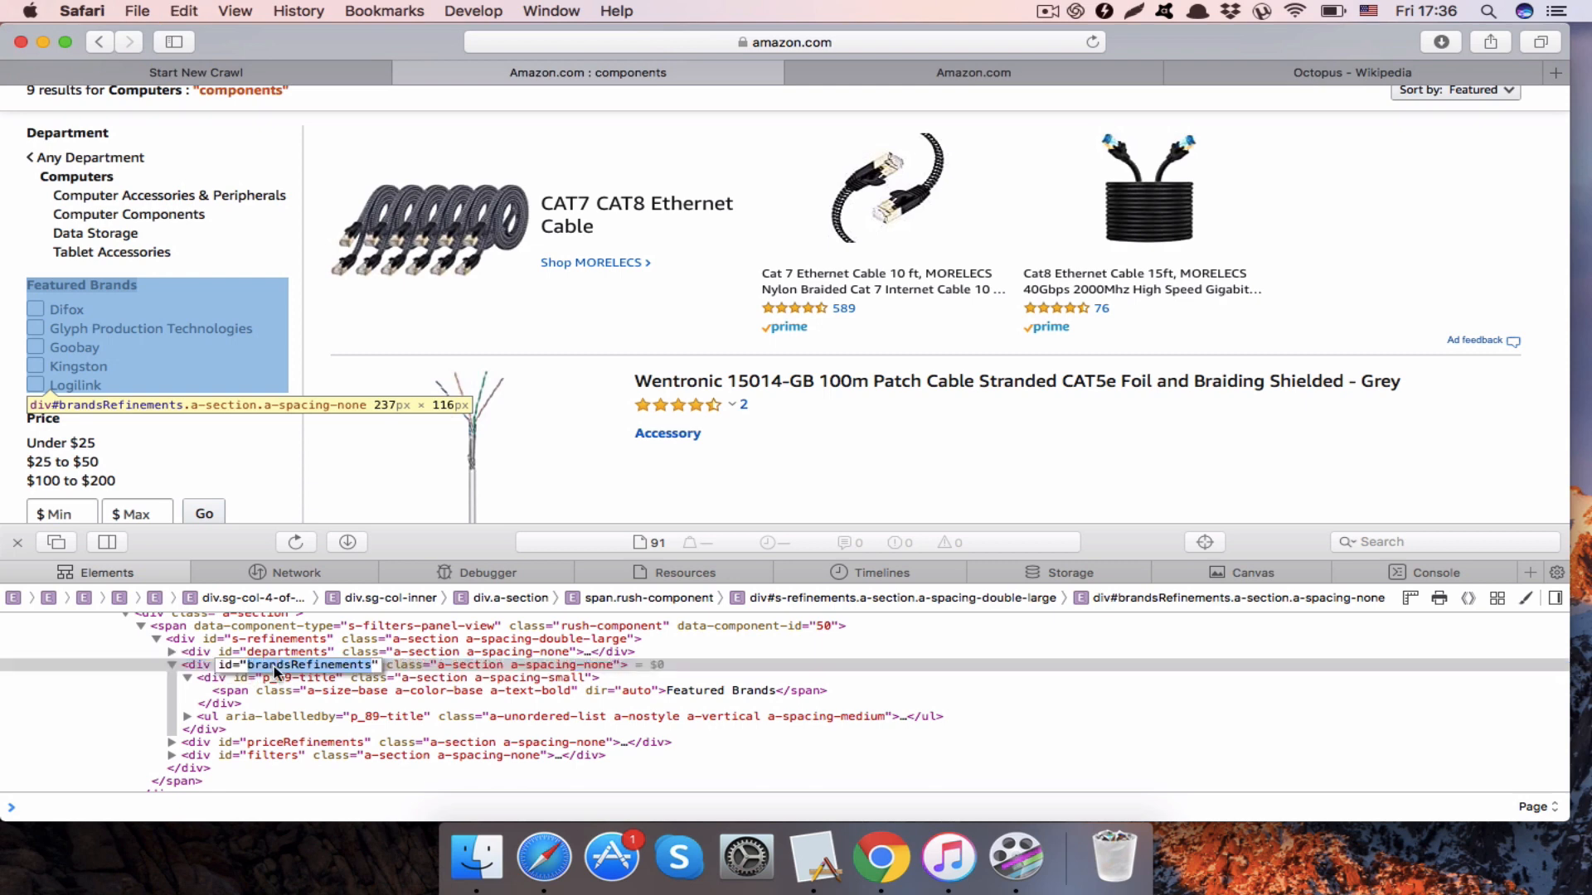
{"action": "scroll", "coordinate": [275, 671], "scroll_direction": "down", "scroll_amount": 1}
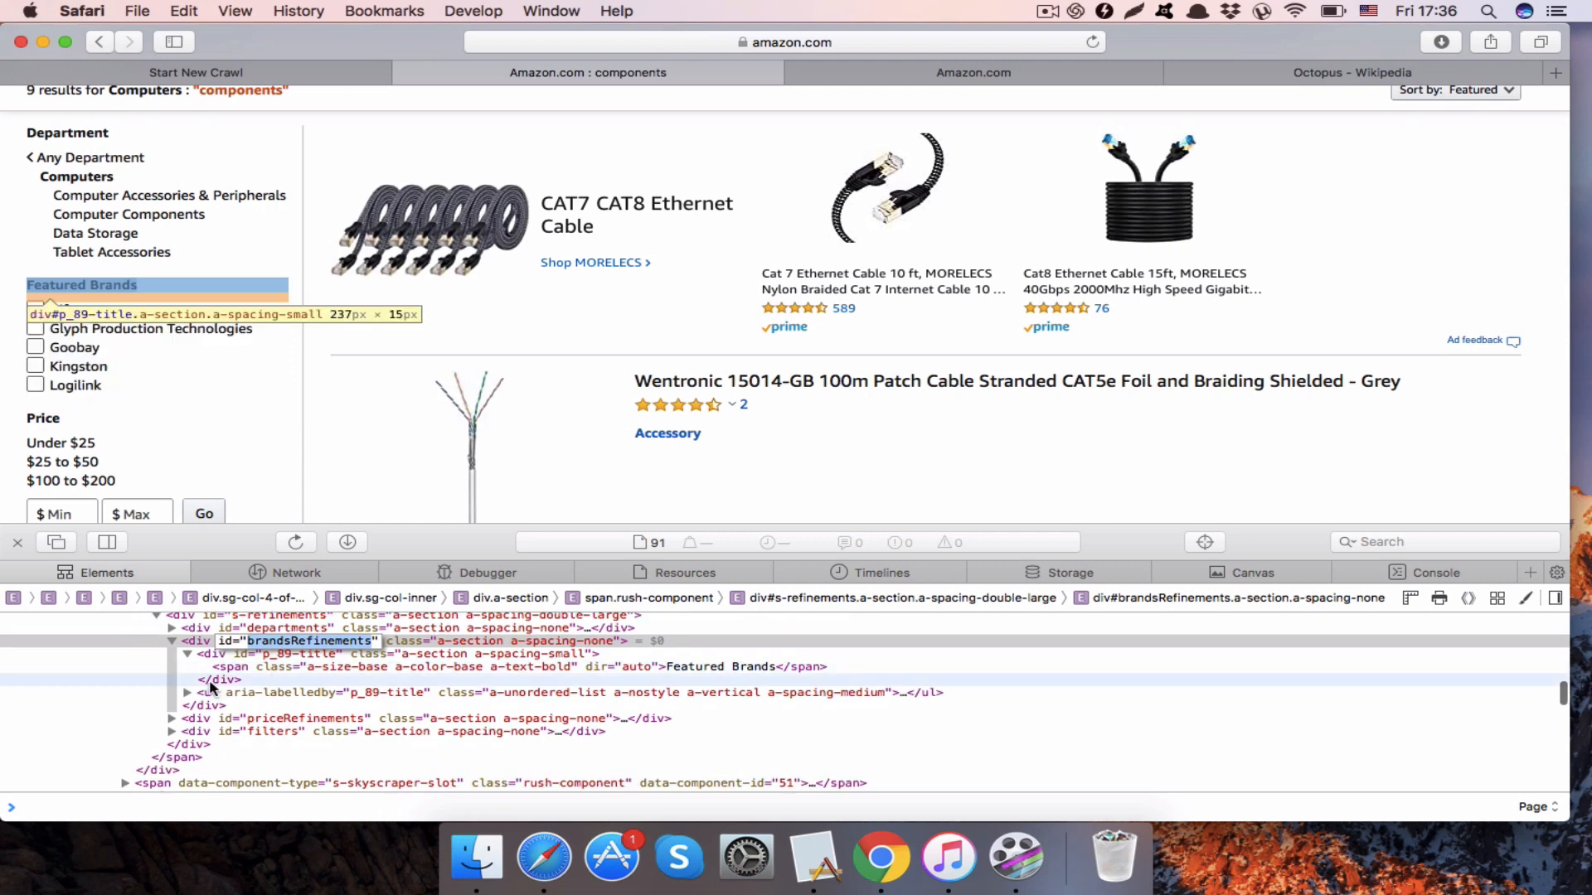
{"action": "left_click", "coordinate": [187, 693]}
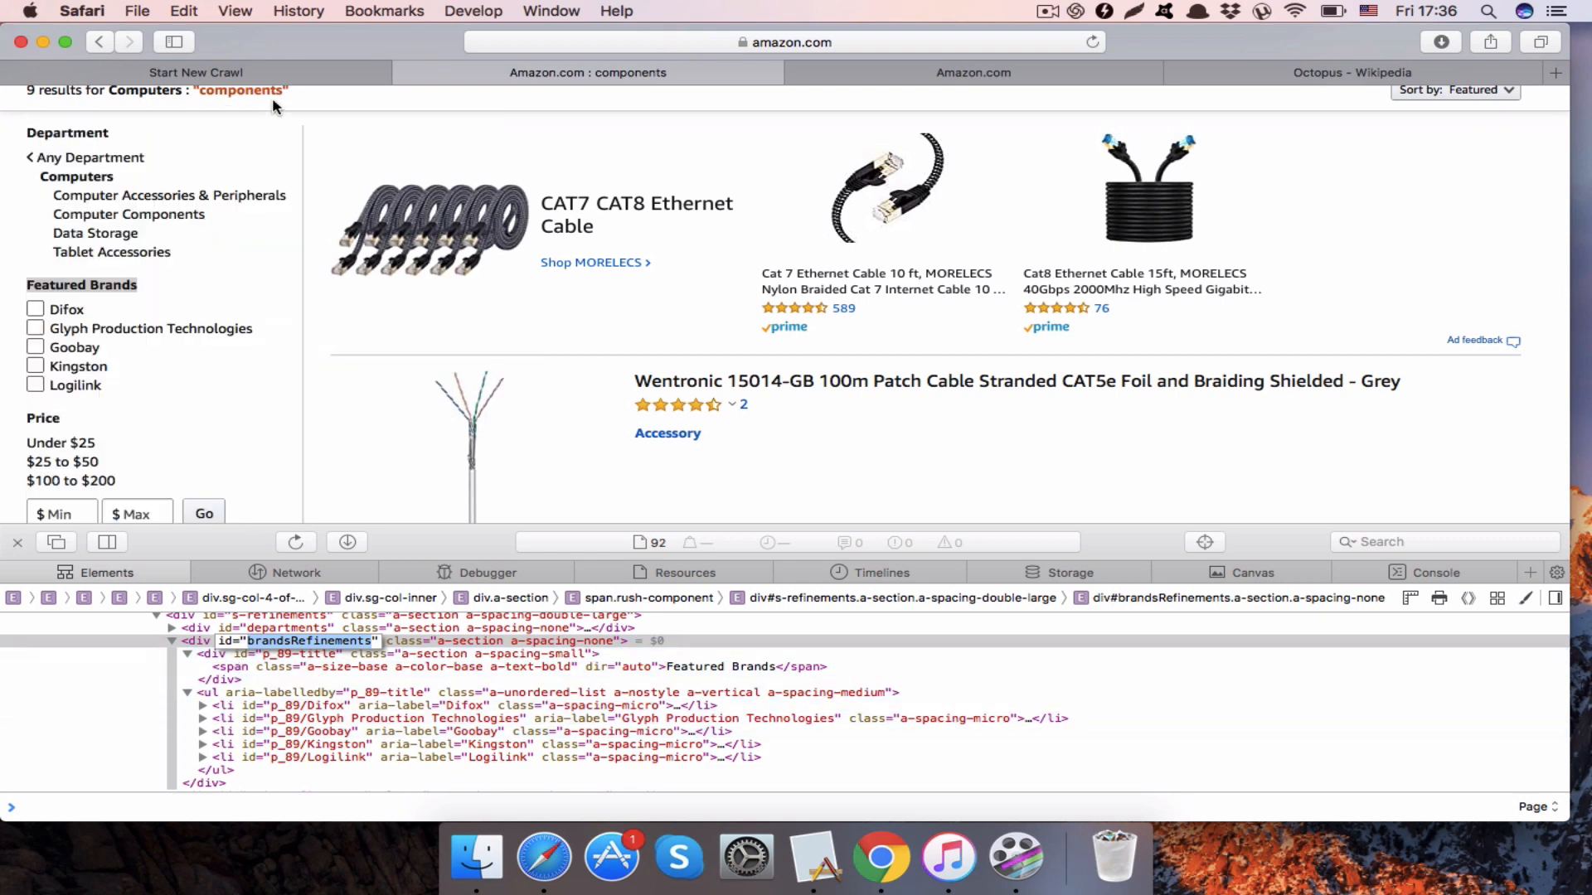
- Add a fourth custom extraction rule to the crawl in Extended mode and title it "counts of brands"
{"action": "left_click", "coordinate": [294, 75]}
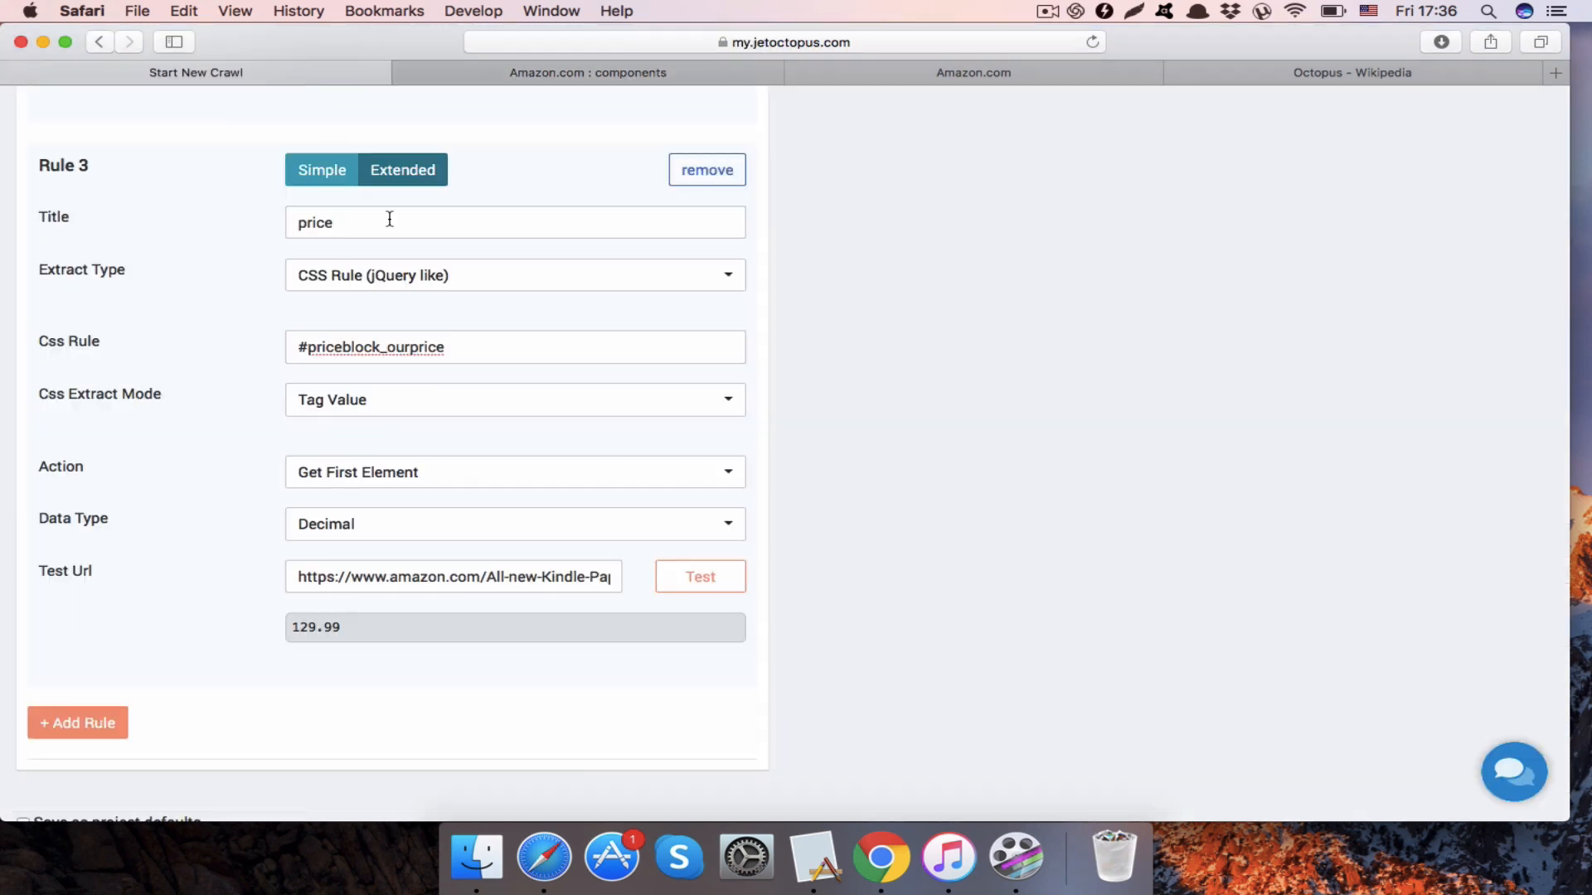
{"action": "left_click", "coordinate": [101, 723]}
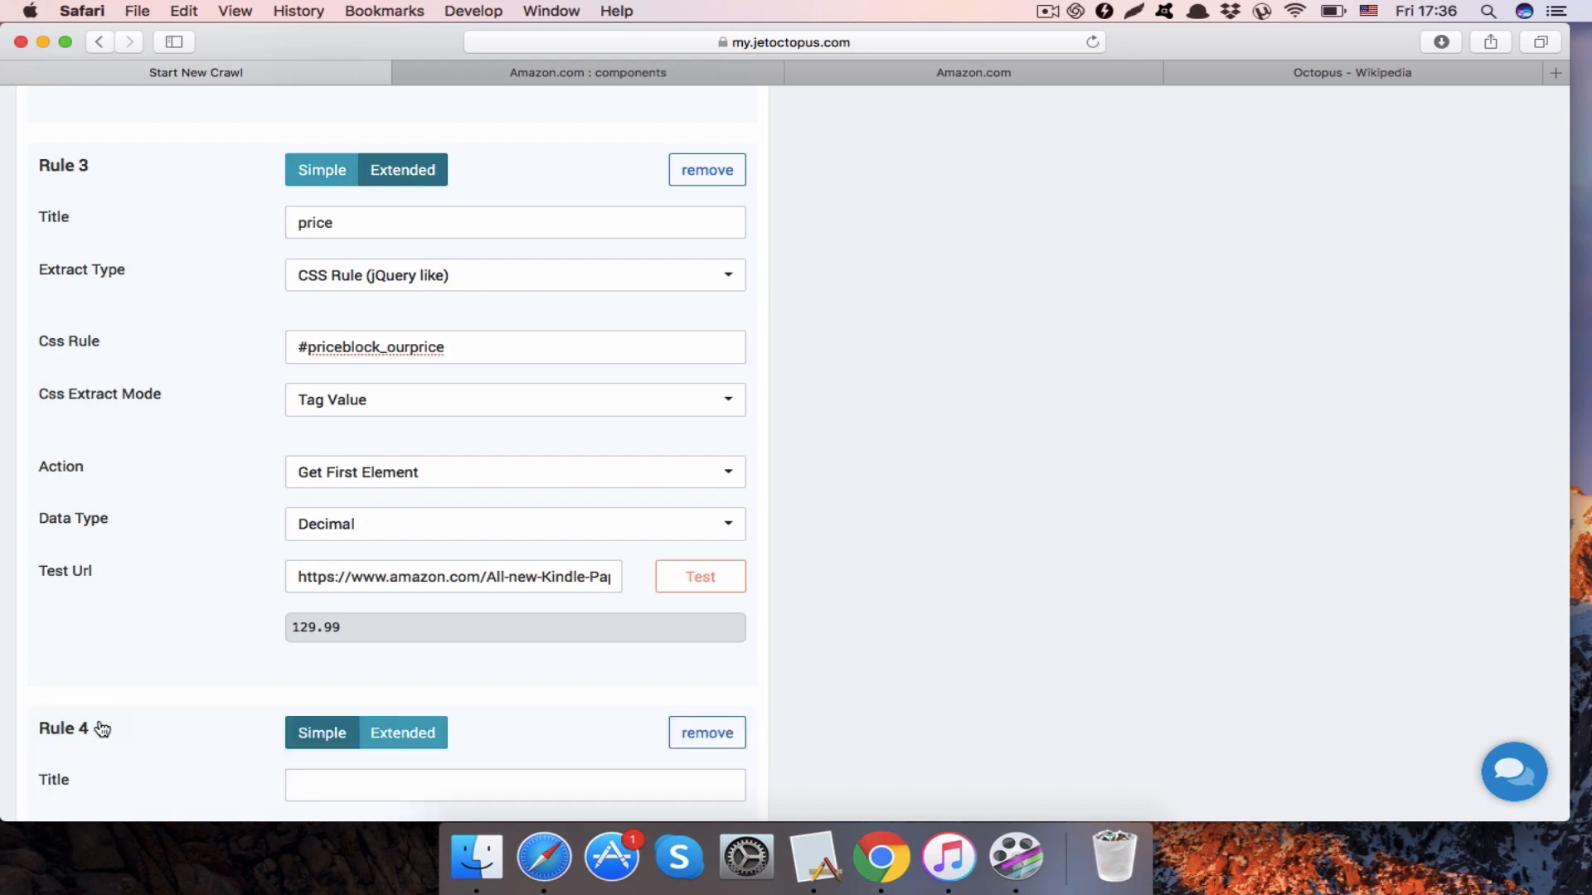
{"action": "scroll", "coordinate": [101, 726], "scroll_direction": "down", "scroll_amount": 5}
{"action": "left_click", "coordinate": [404, 492]}
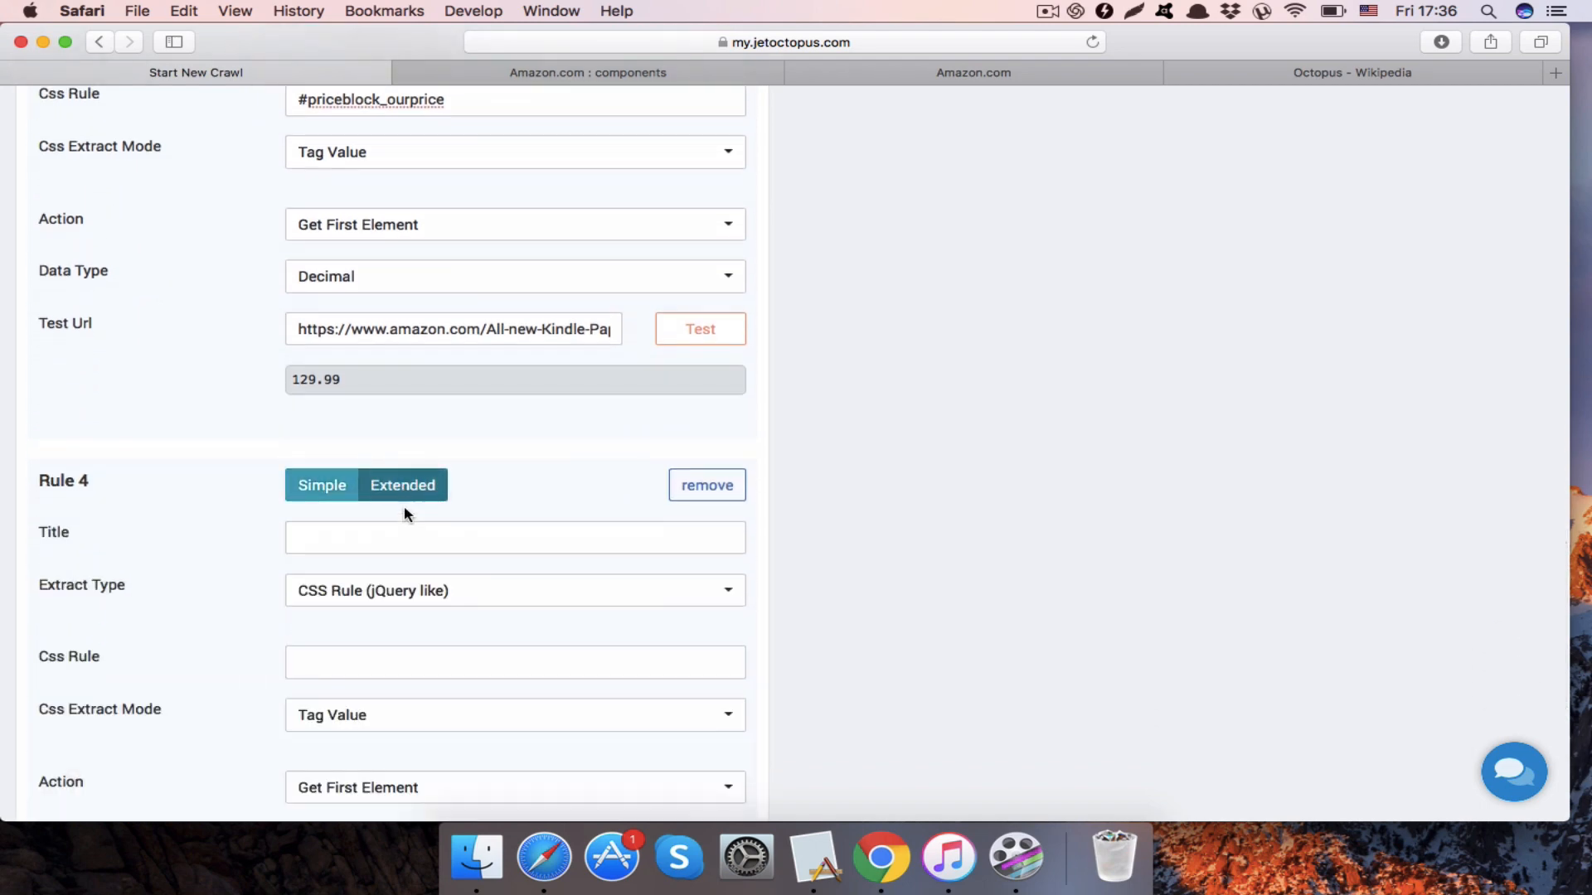
{"action": "left_click", "coordinate": [390, 549]}
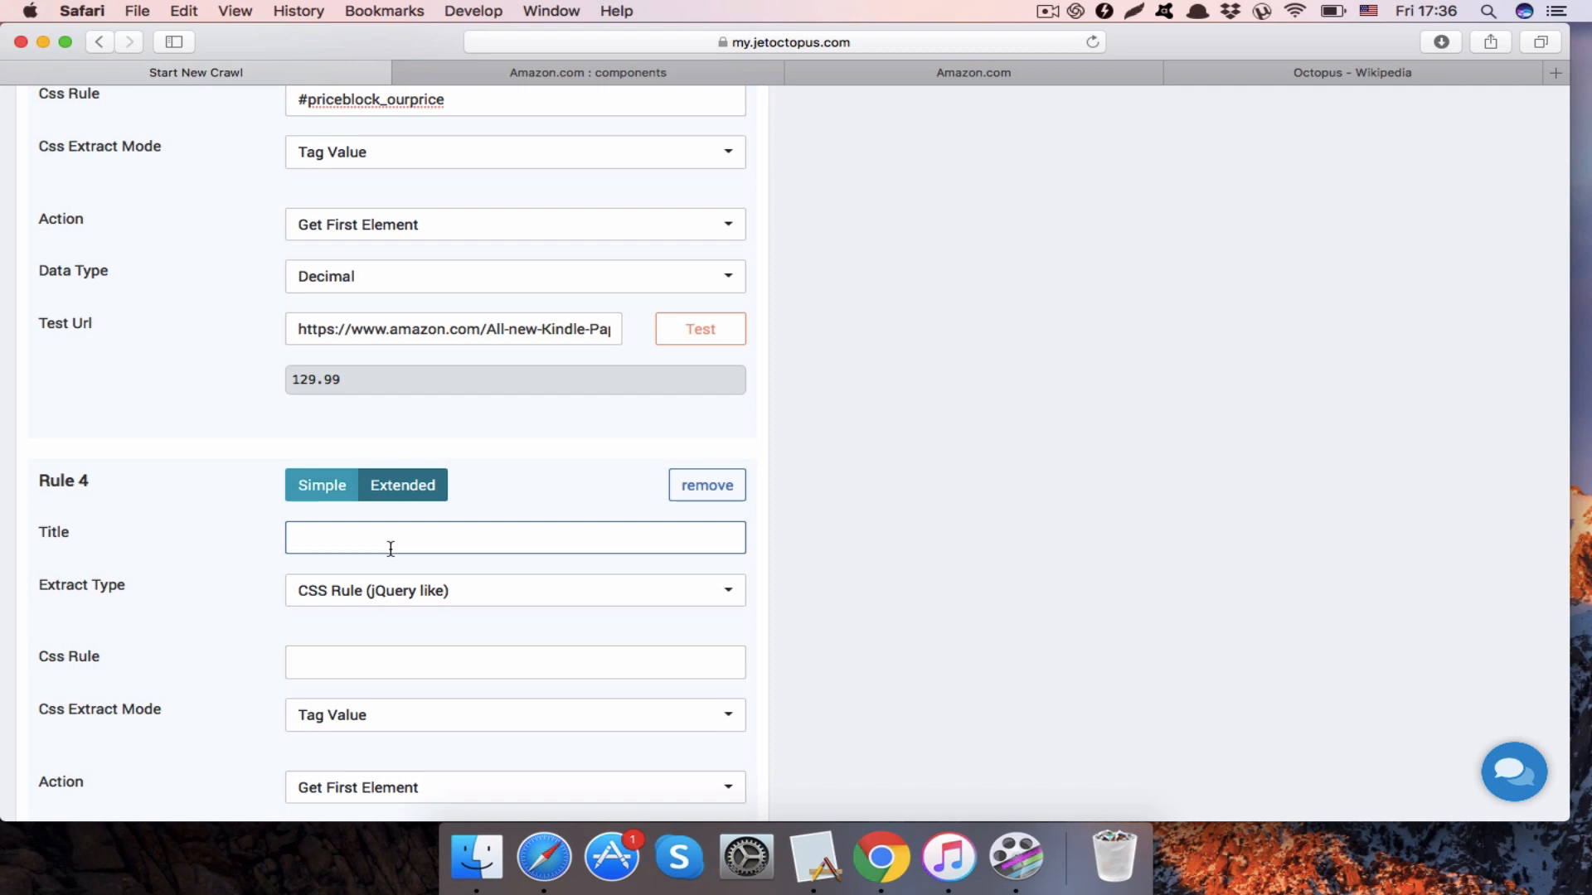
{"action": "type", "text": "counts of brands"}
- Set the CSS rule of the "counts of brands" rule to "#brandsRefinements li"
{"action": "scroll", "coordinate": [385, 581], "scroll_direction": "down", "scroll_amount": 2}
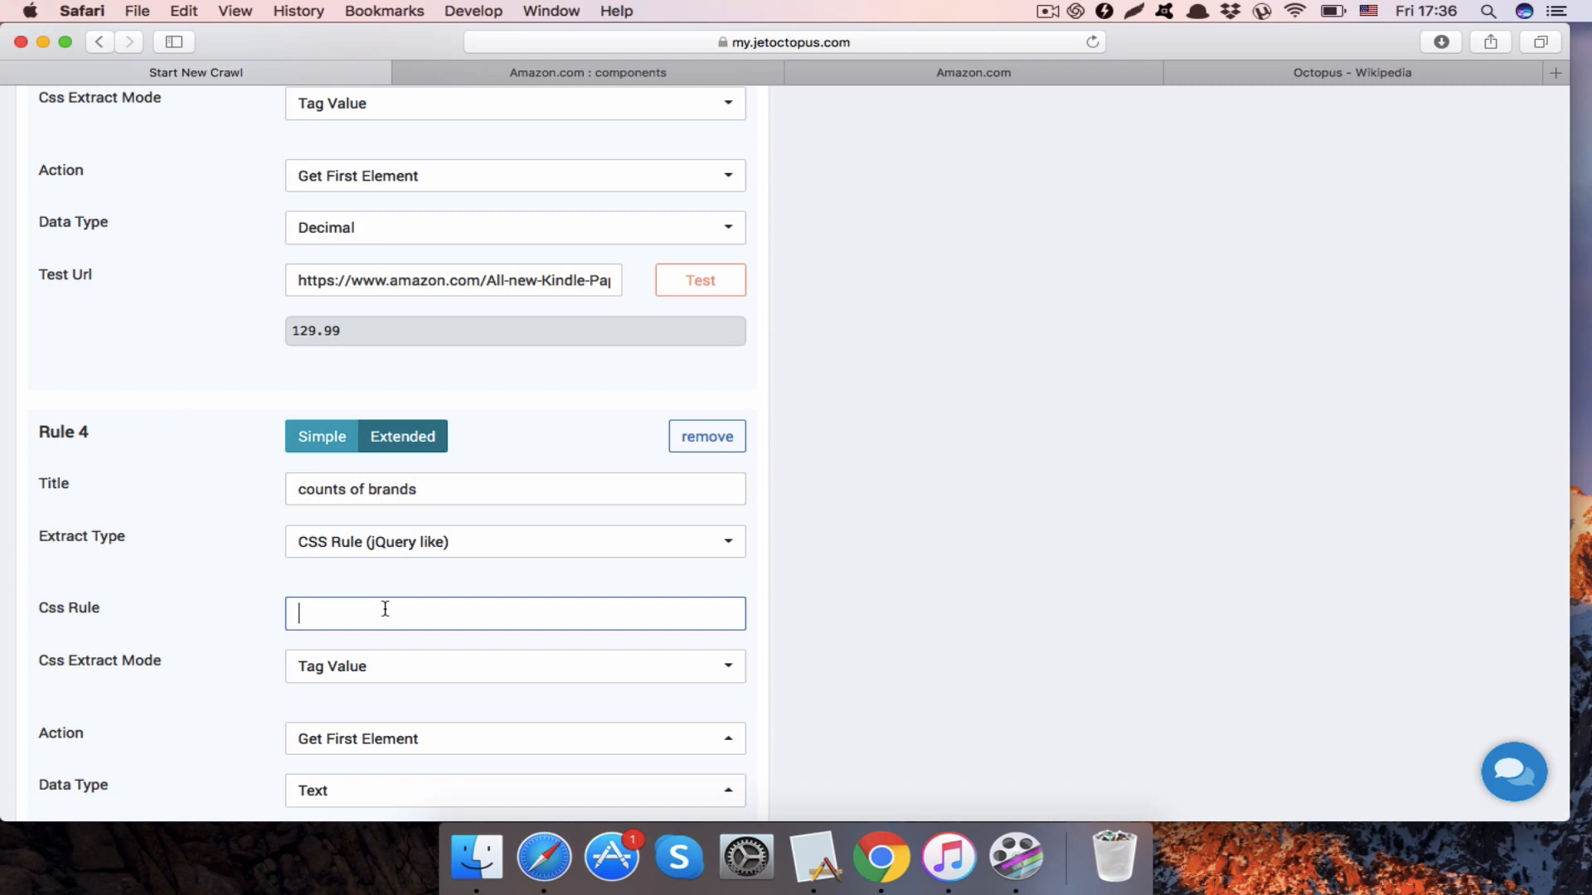
{"action": "type", "text": "#"}
{"action": "key", "text": "super+v"}
{"action": "type", "text": "li"}
{"action": "scroll", "coordinate": [796, 453], "scroll_direction": "down", "scroll_amount": 3}
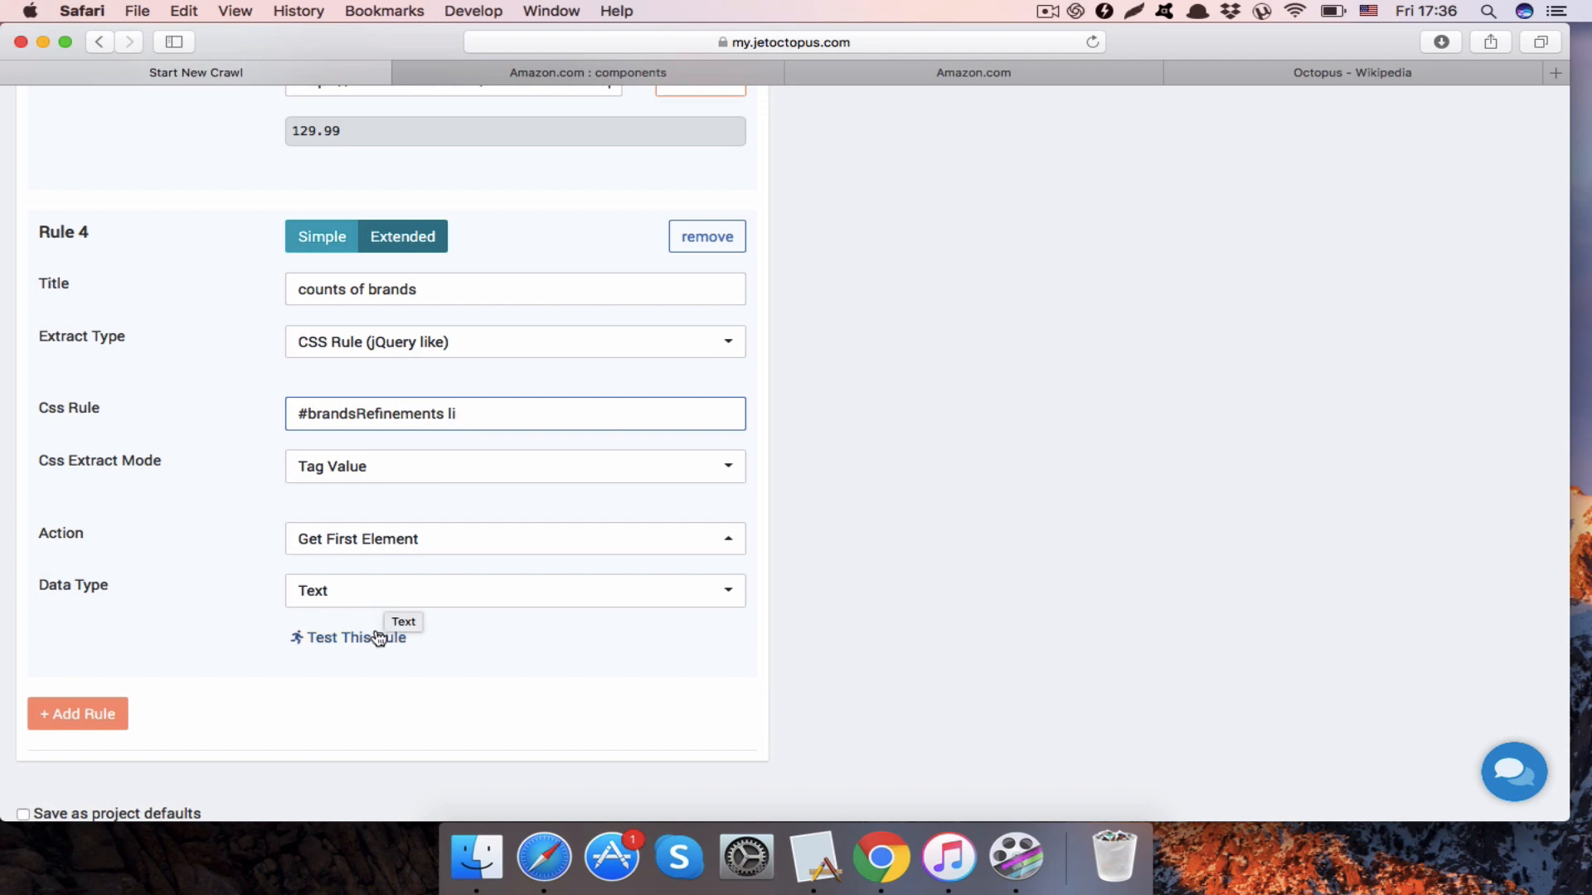
- Open the test section of the "counts of brands" rule and enter the Amazon components results page's address as its Test Url
{"action": "left_click", "coordinate": [378, 650]}
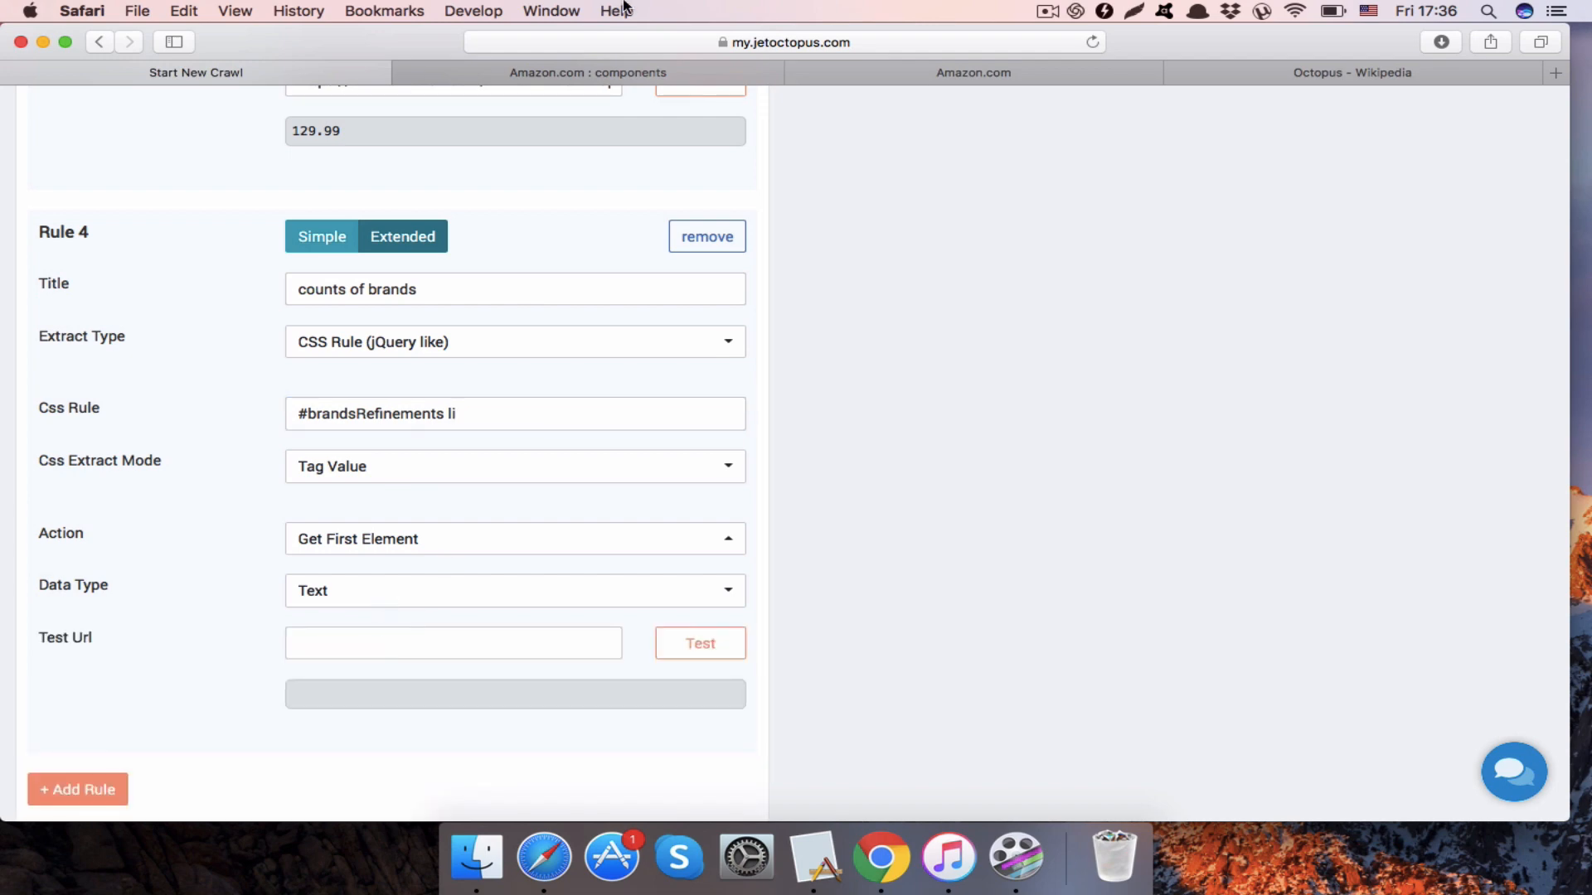
{"action": "left_click", "coordinate": [618, 70]}
{"action": "left_click", "coordinate": [636, 33]}
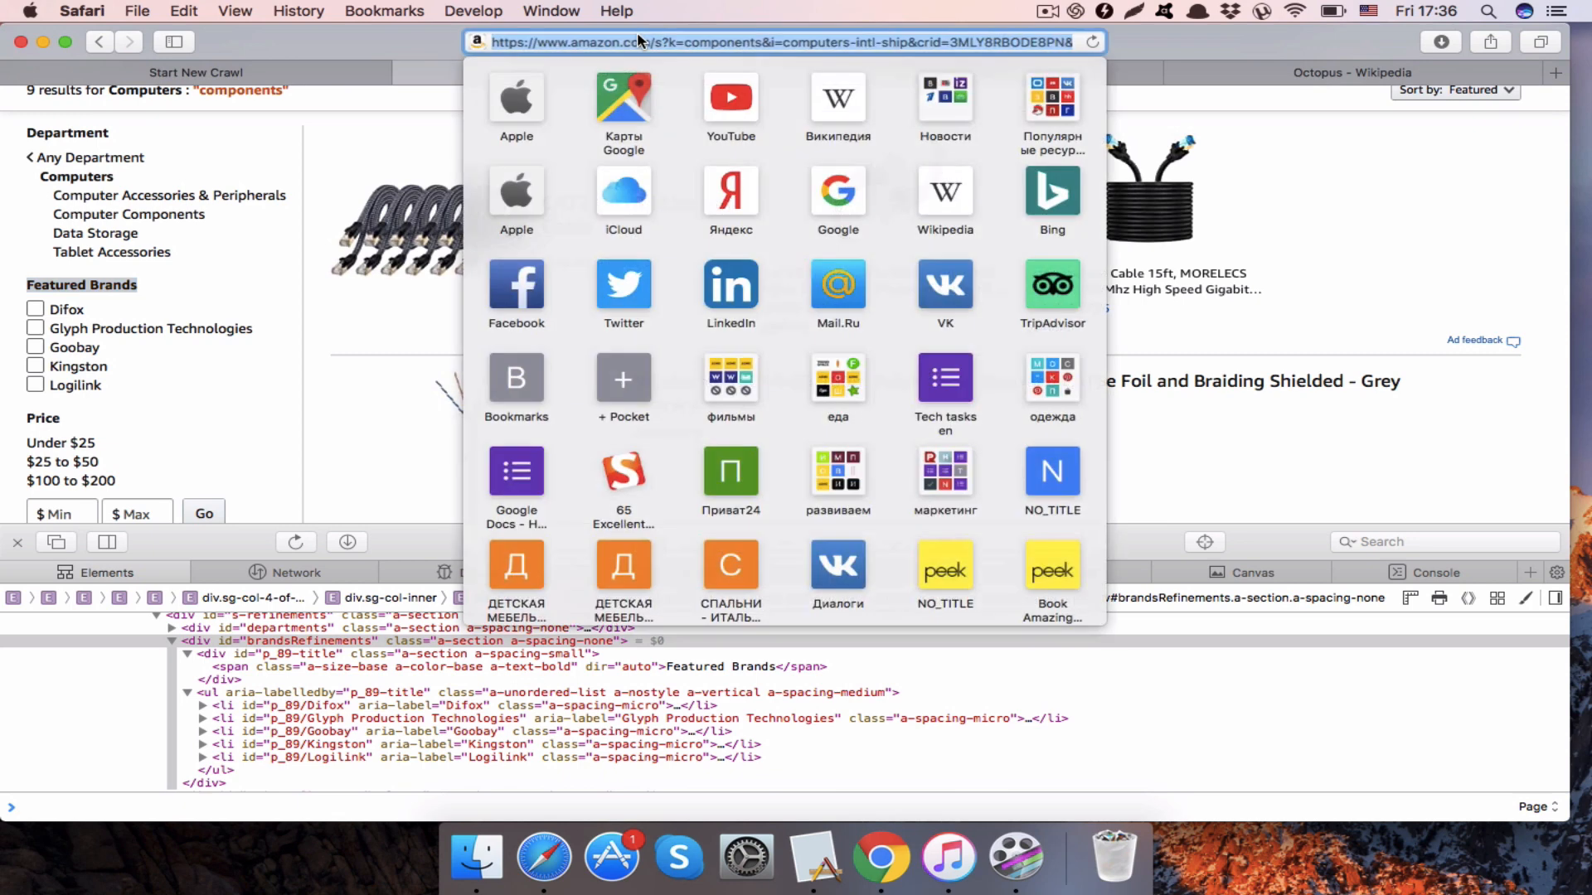
{"action": "left_click", "coordinate": [320, 75]}
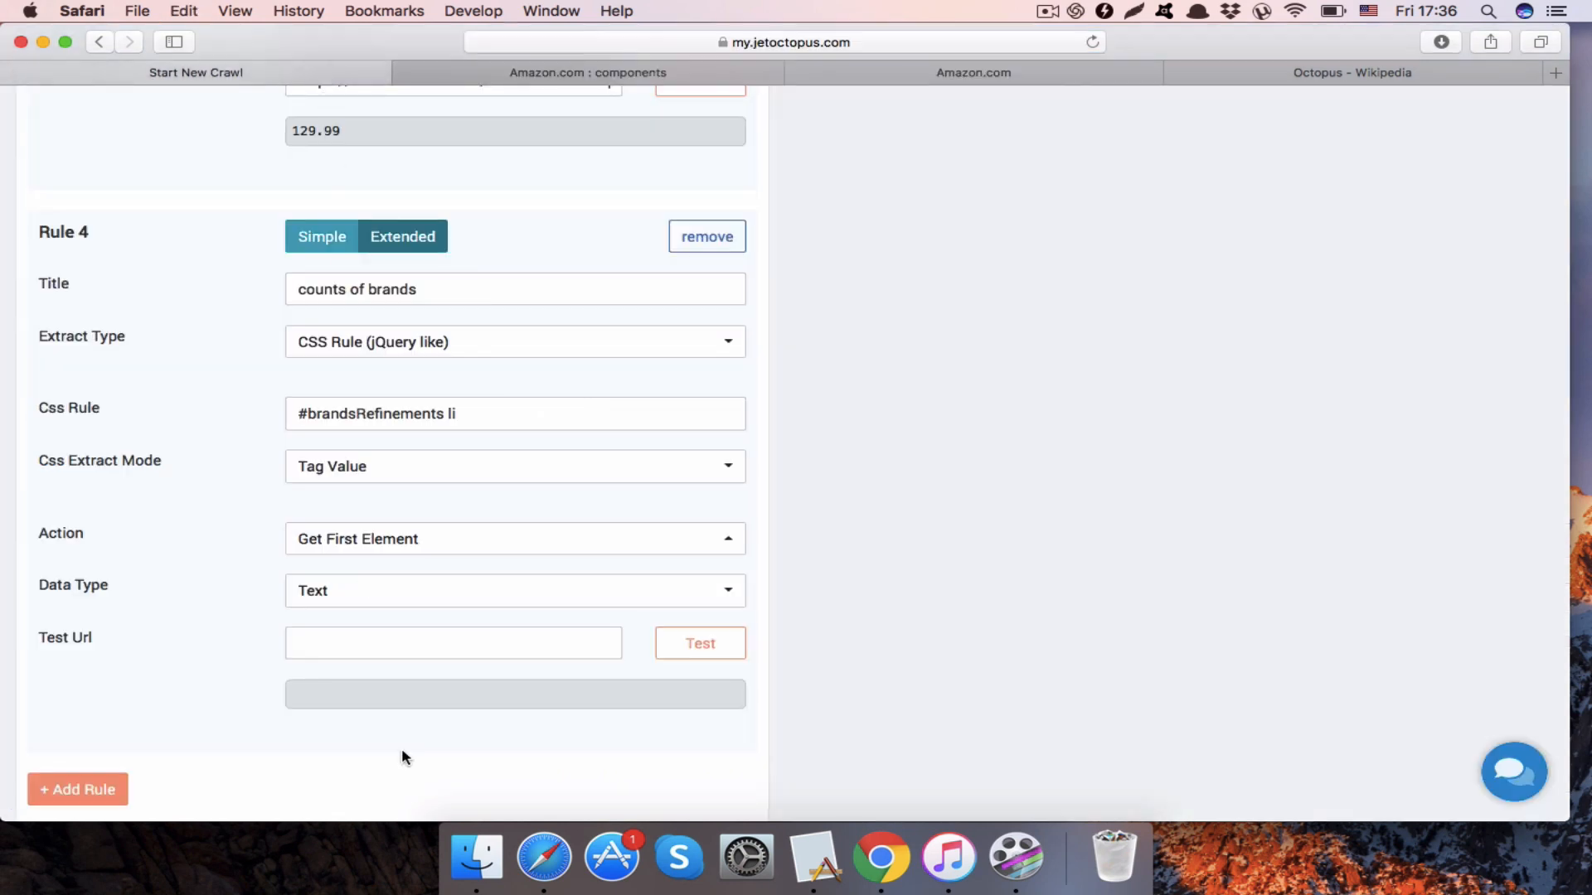
{"action": "left_click", "coordinate": [404, 653]}
{"action": "key", "text": "super+v"}
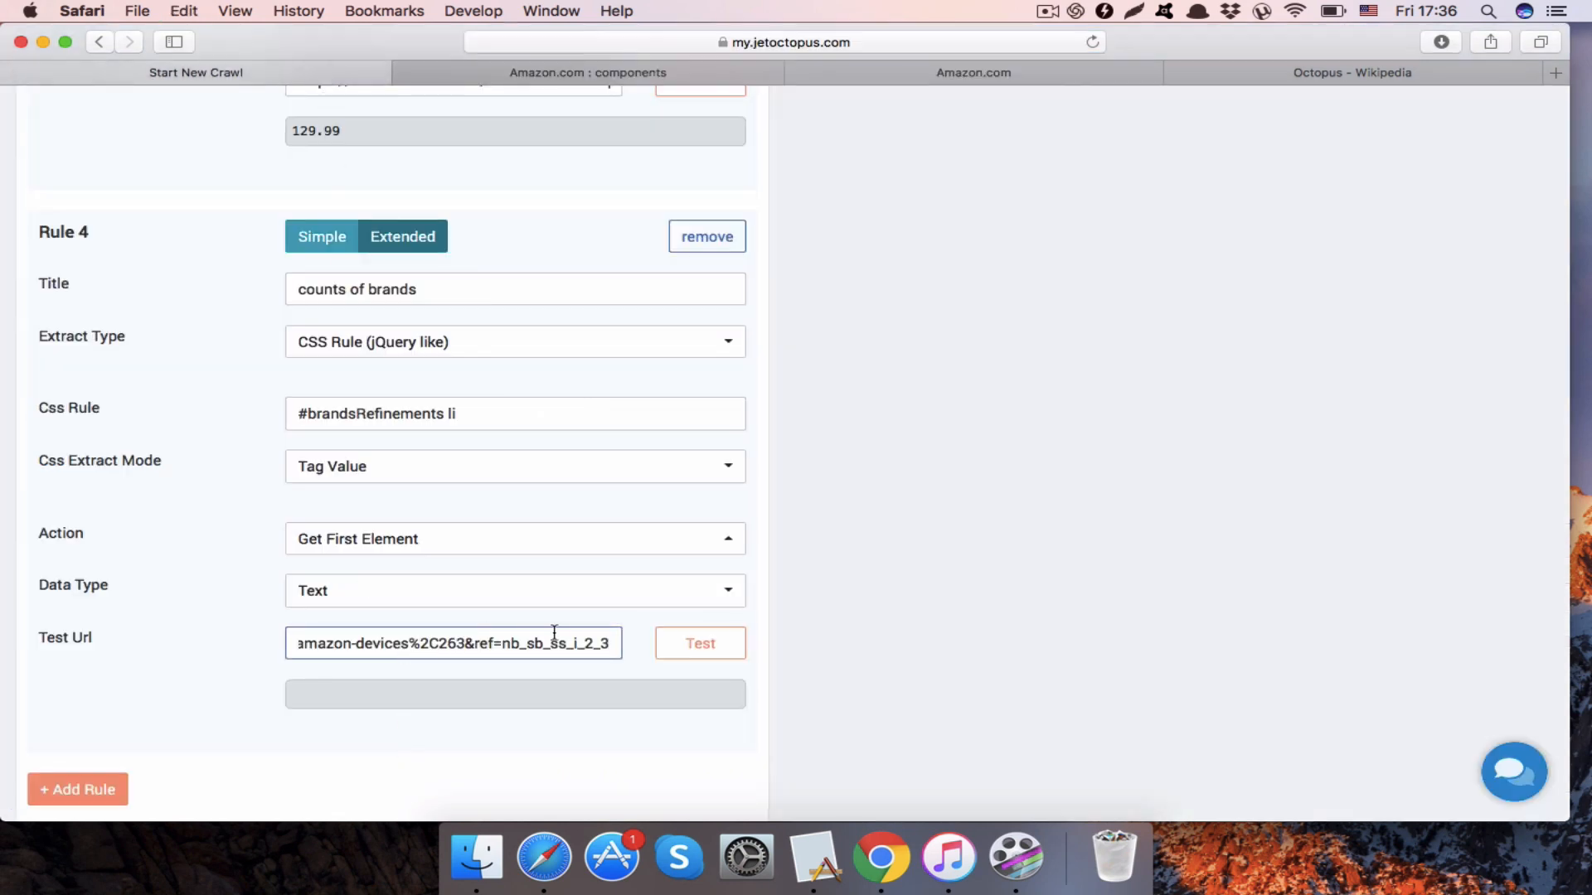
- Set the action of the "counts of brands" rule to Count Elements and test the rule
{"action": "left_click", "coordinate": [734, 551]}
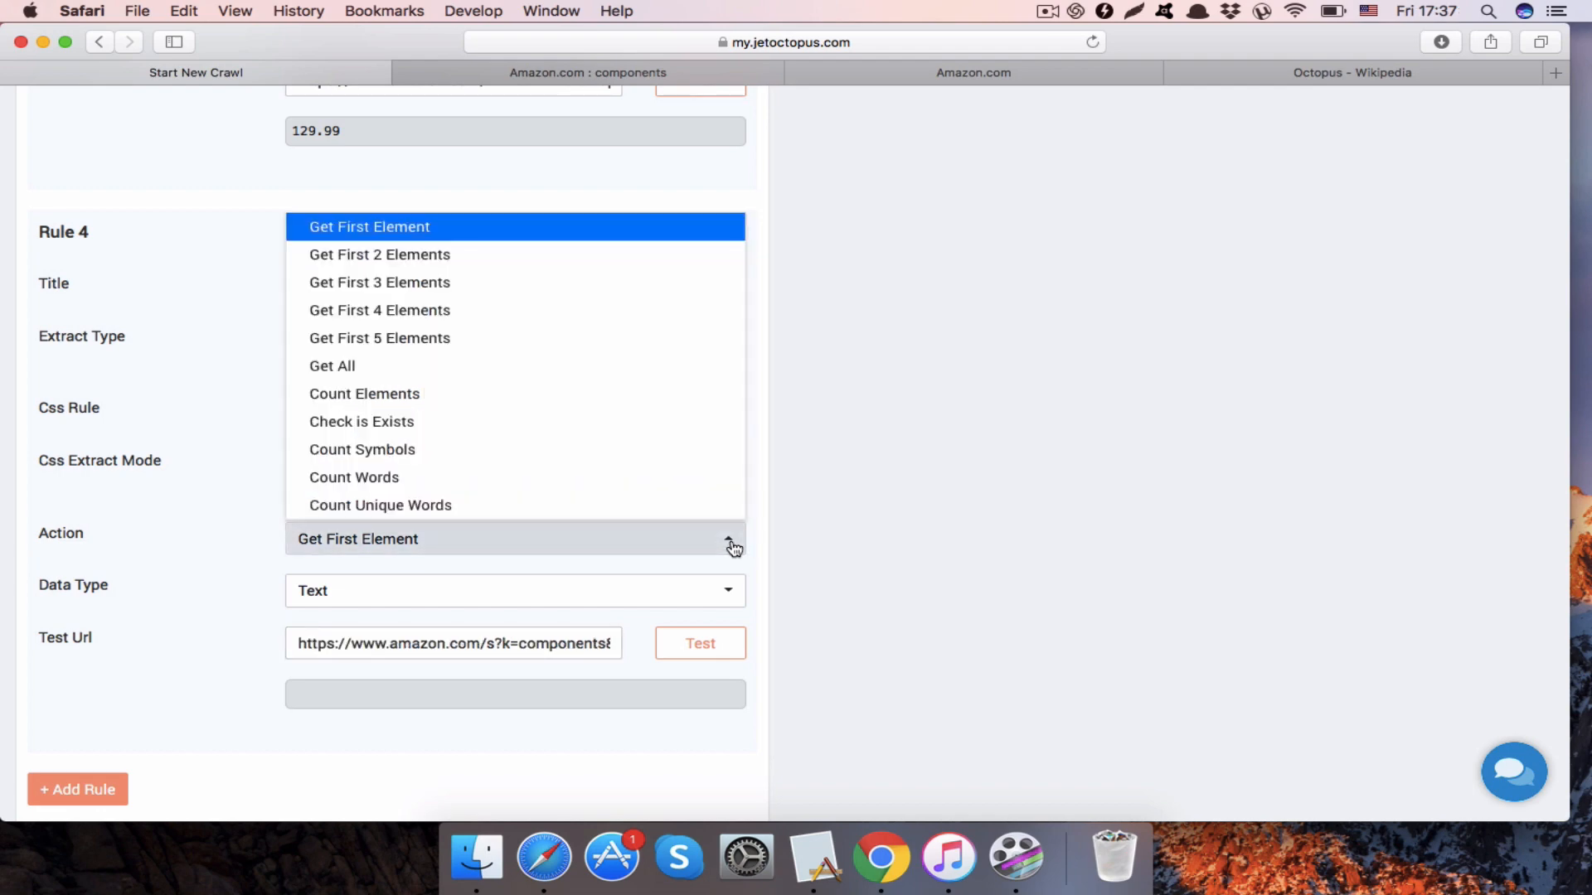
{"action": "left_click", "coordinate": [455, 398]}
{"action": "left_click", "coordinate": [721, 659]}
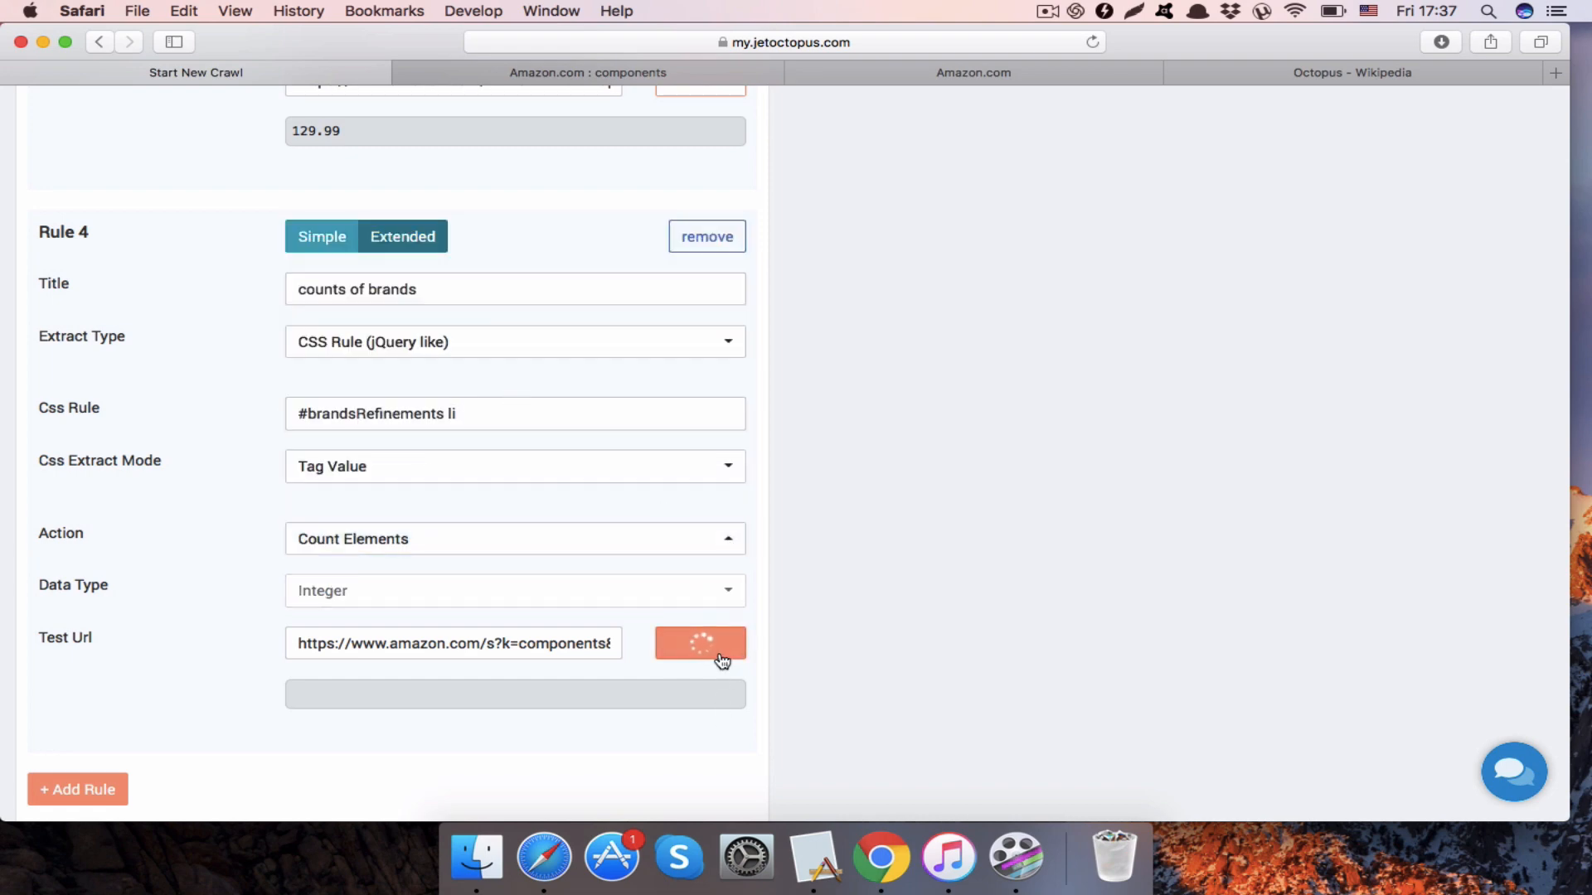
{"action": "scroll", "coordinate": [720, 659], "scroll_direction": "down", "scroll_amount": 2}
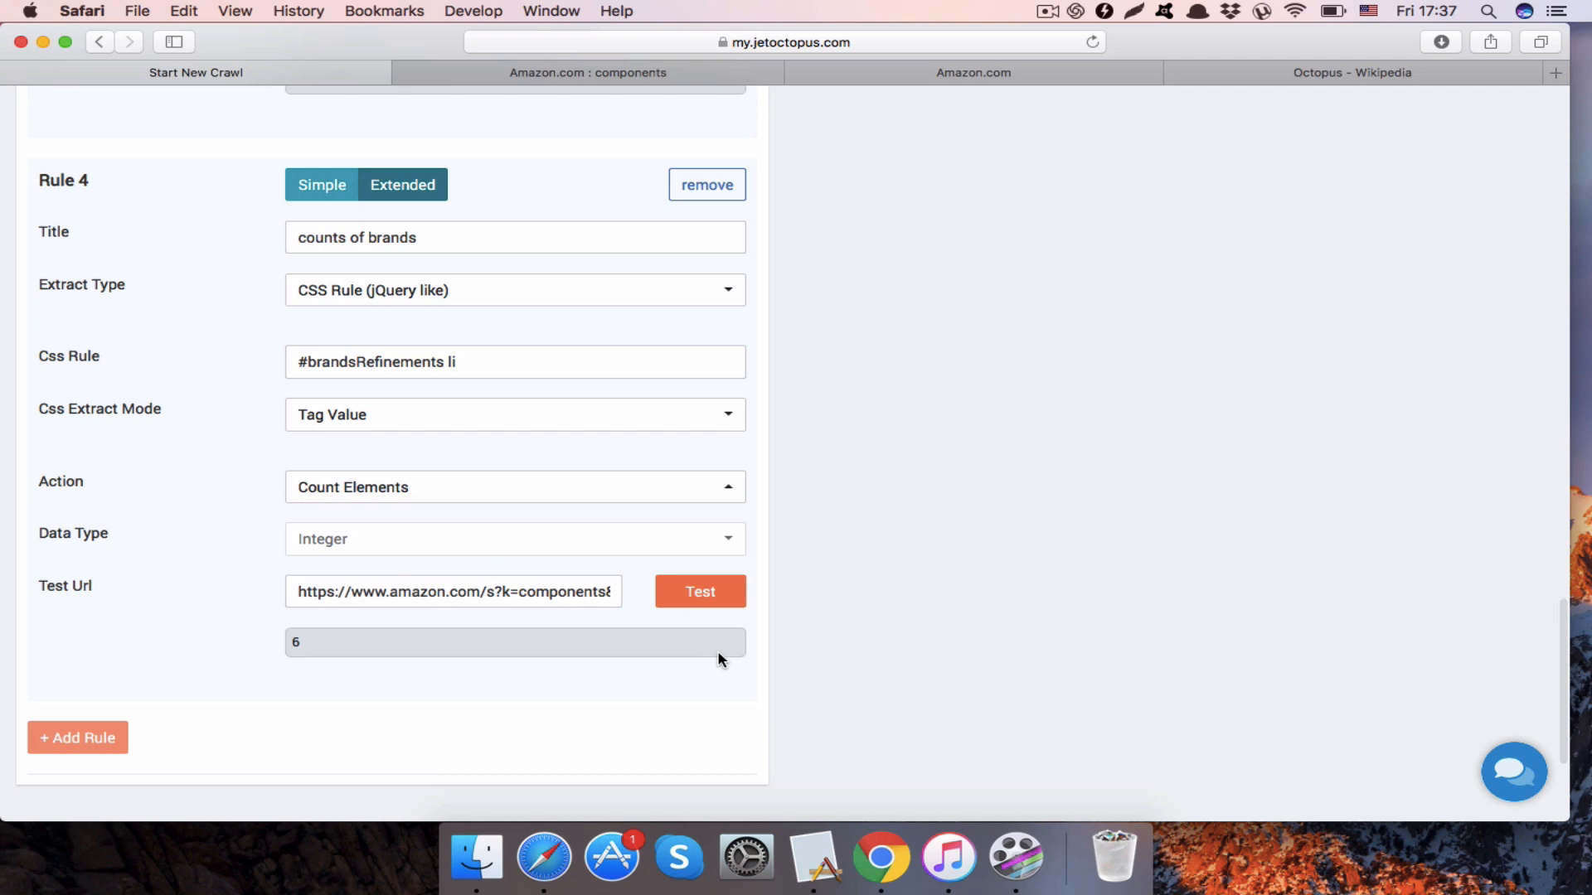
{"action": "double_click", "coordinate": [294, 639]}
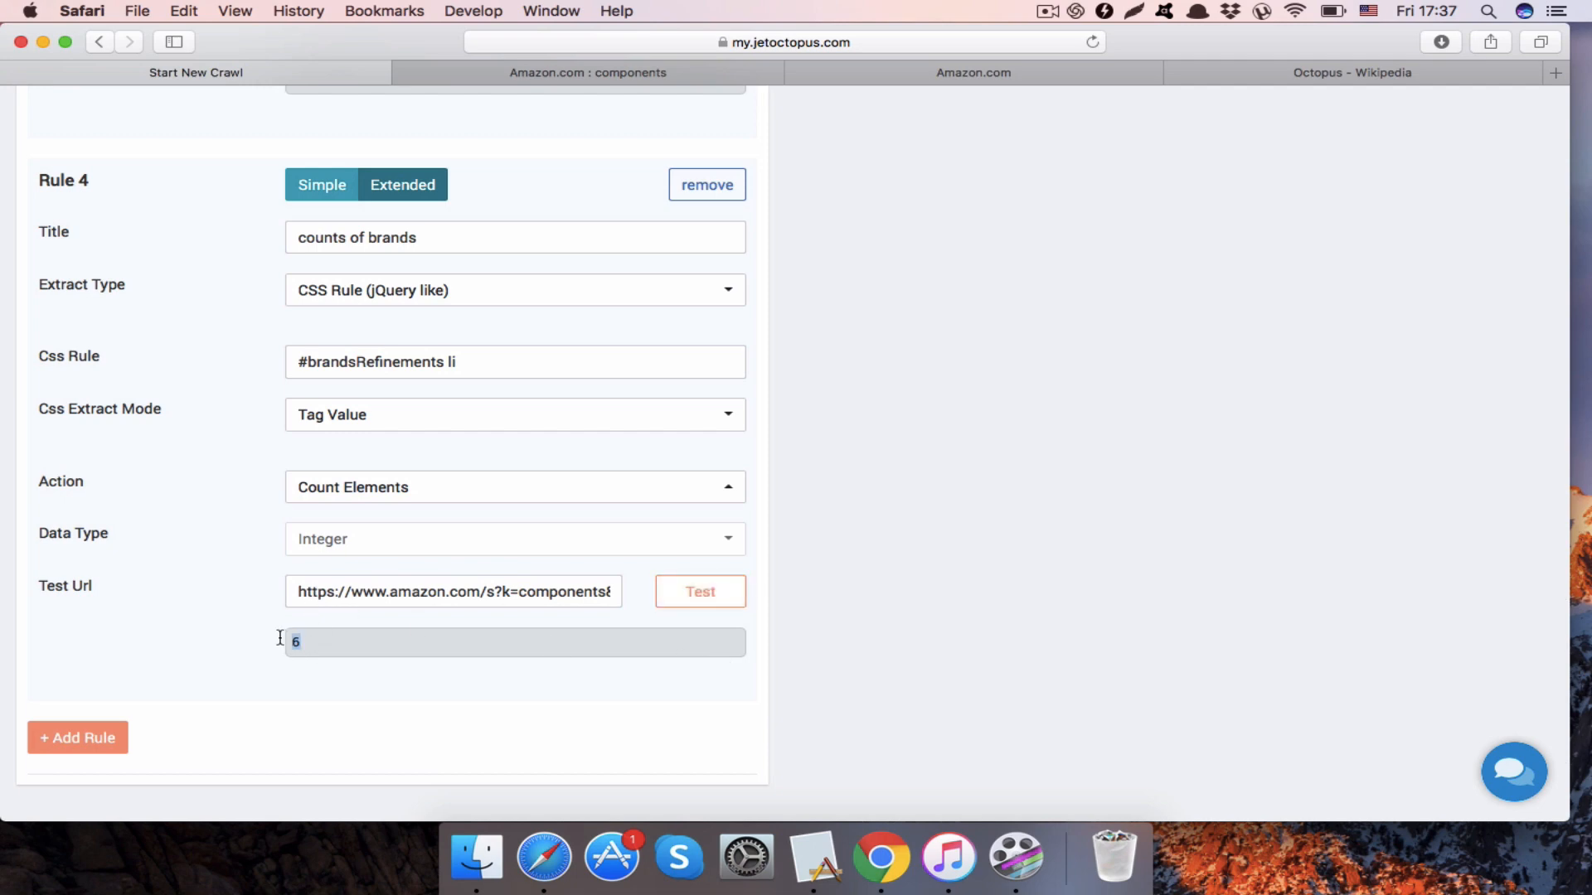
- Change the action of the "counts of brands" rule to Check is Exists and run its test
{"action": "left_click", "coordinate": [483, 494]}
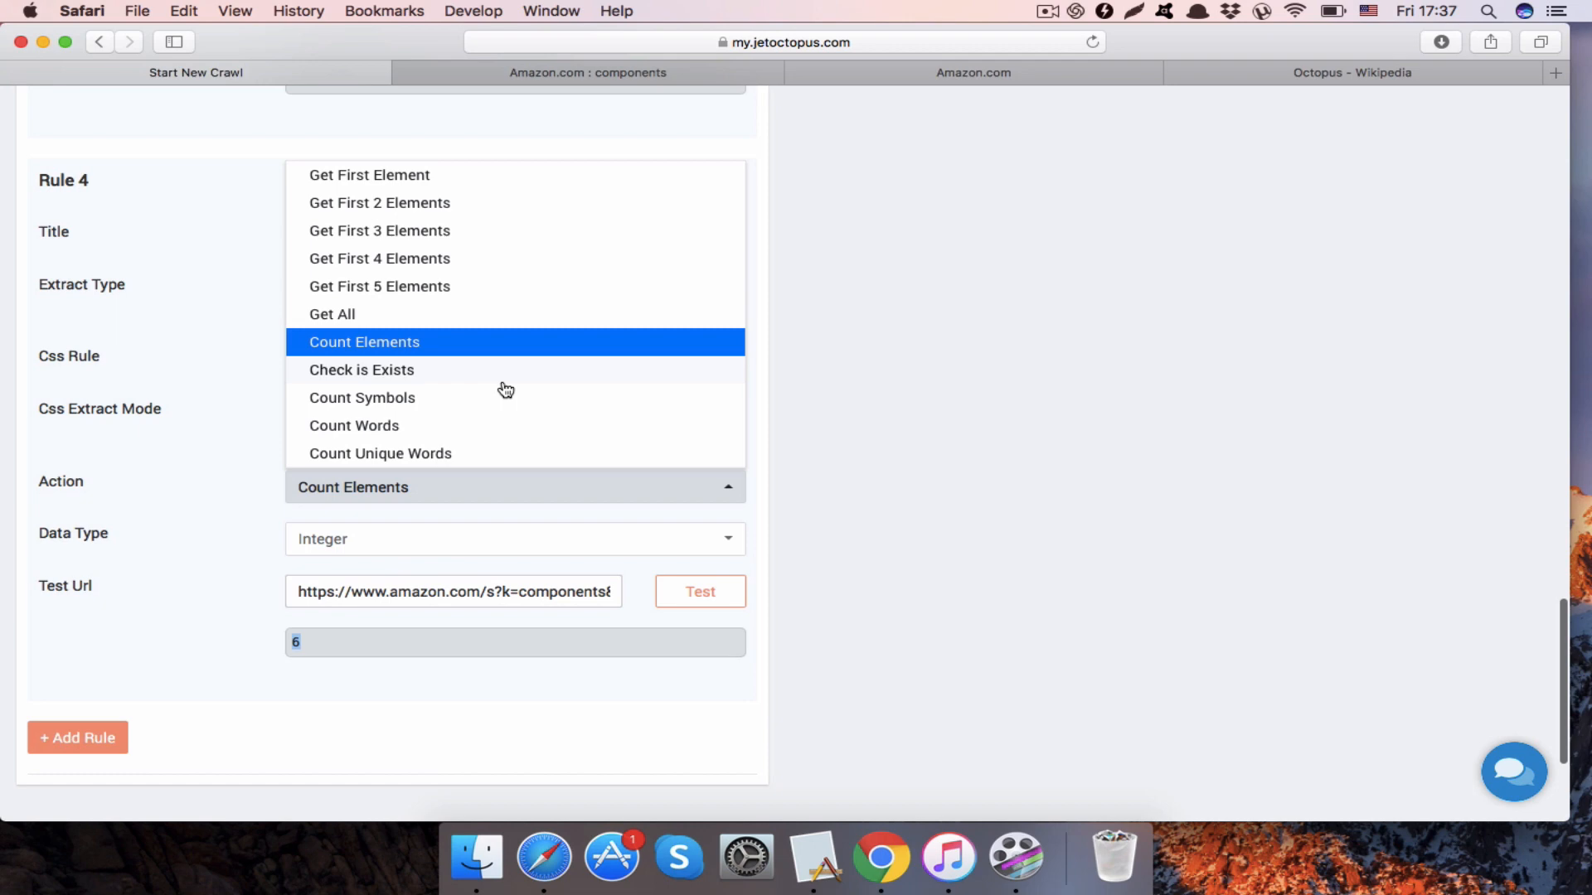
{"action": "scroll", "coordinate": [506, 390], "scroll_direction": "up", "scroll_amount": 1}
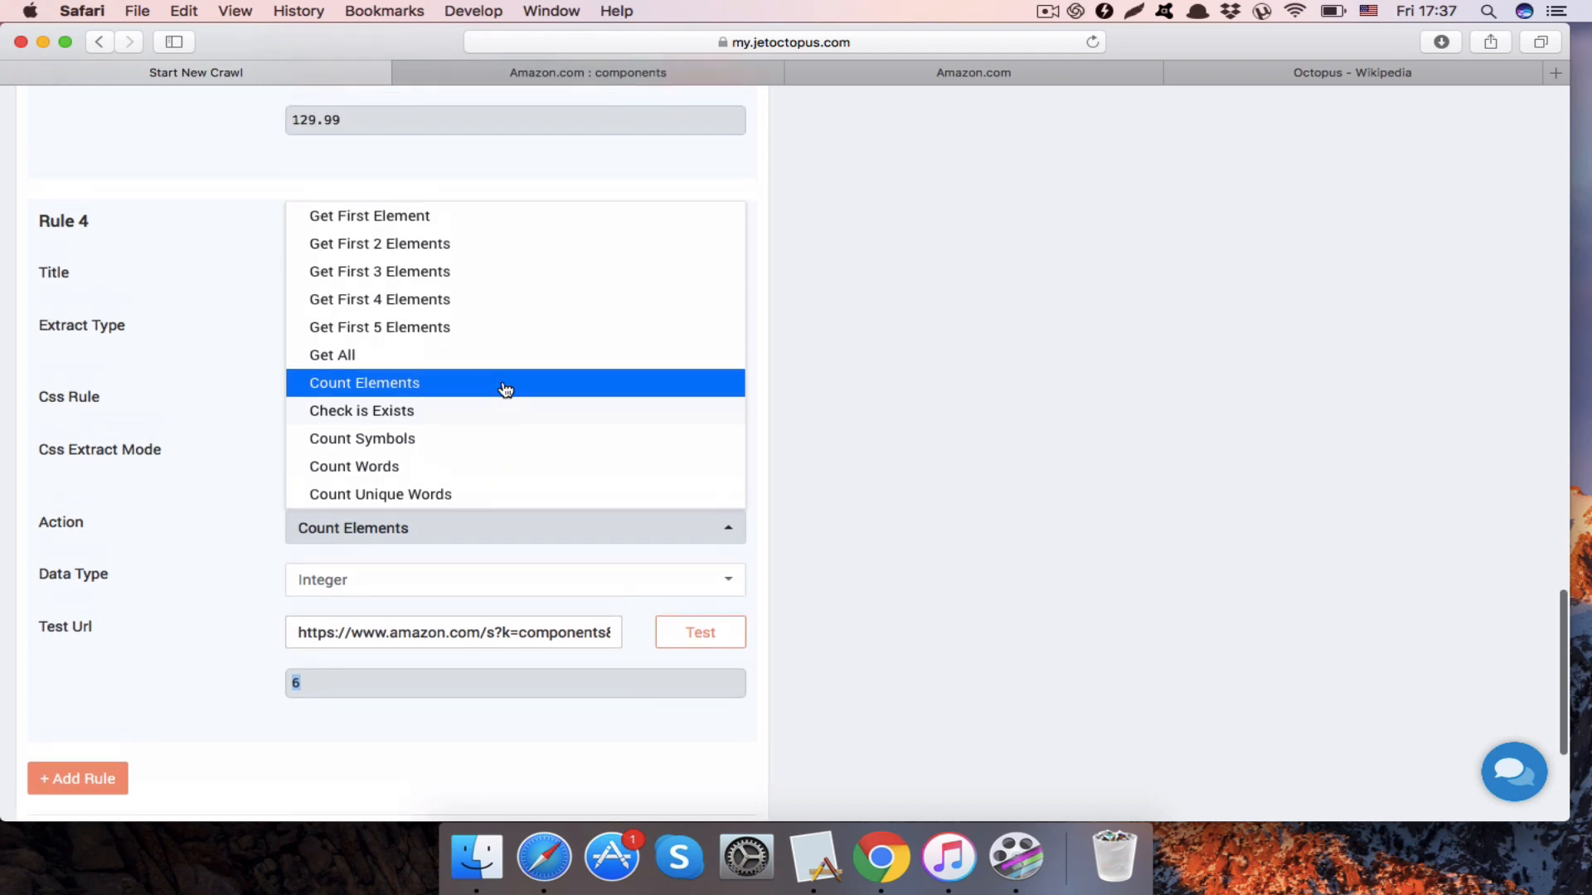
{"action": "left_click", "coordinate": [398, 422]}
{"action": "left_click", "coordinate": [718, 650]}
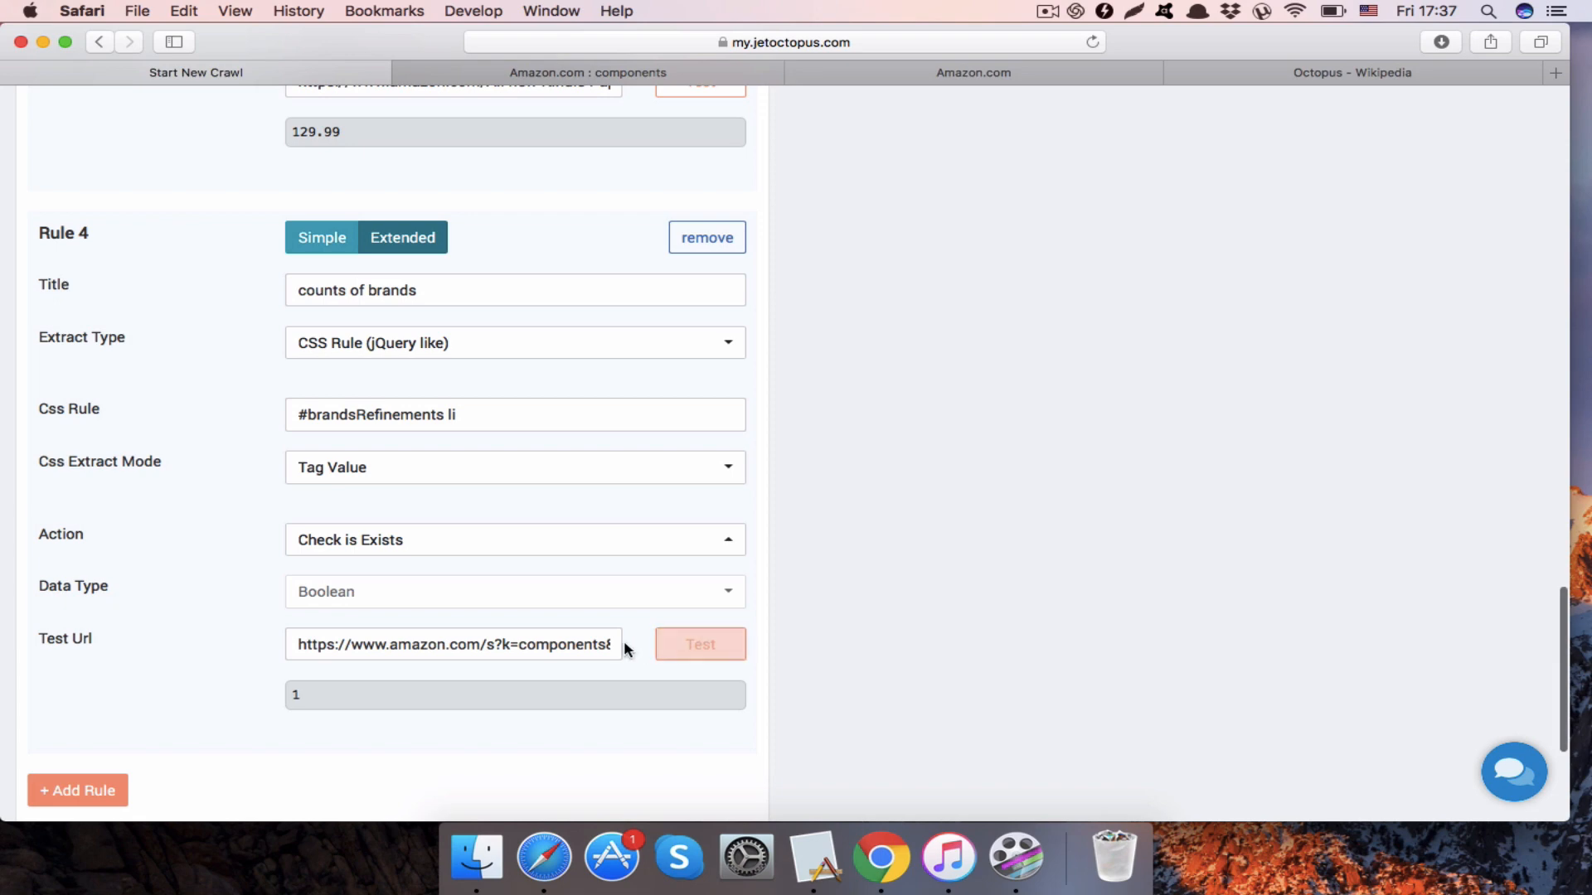
- Switch the "counts of brands" rule's action to Get First Element and test the extraction
{"action": "left_click", "coordinate": [632, 548]}
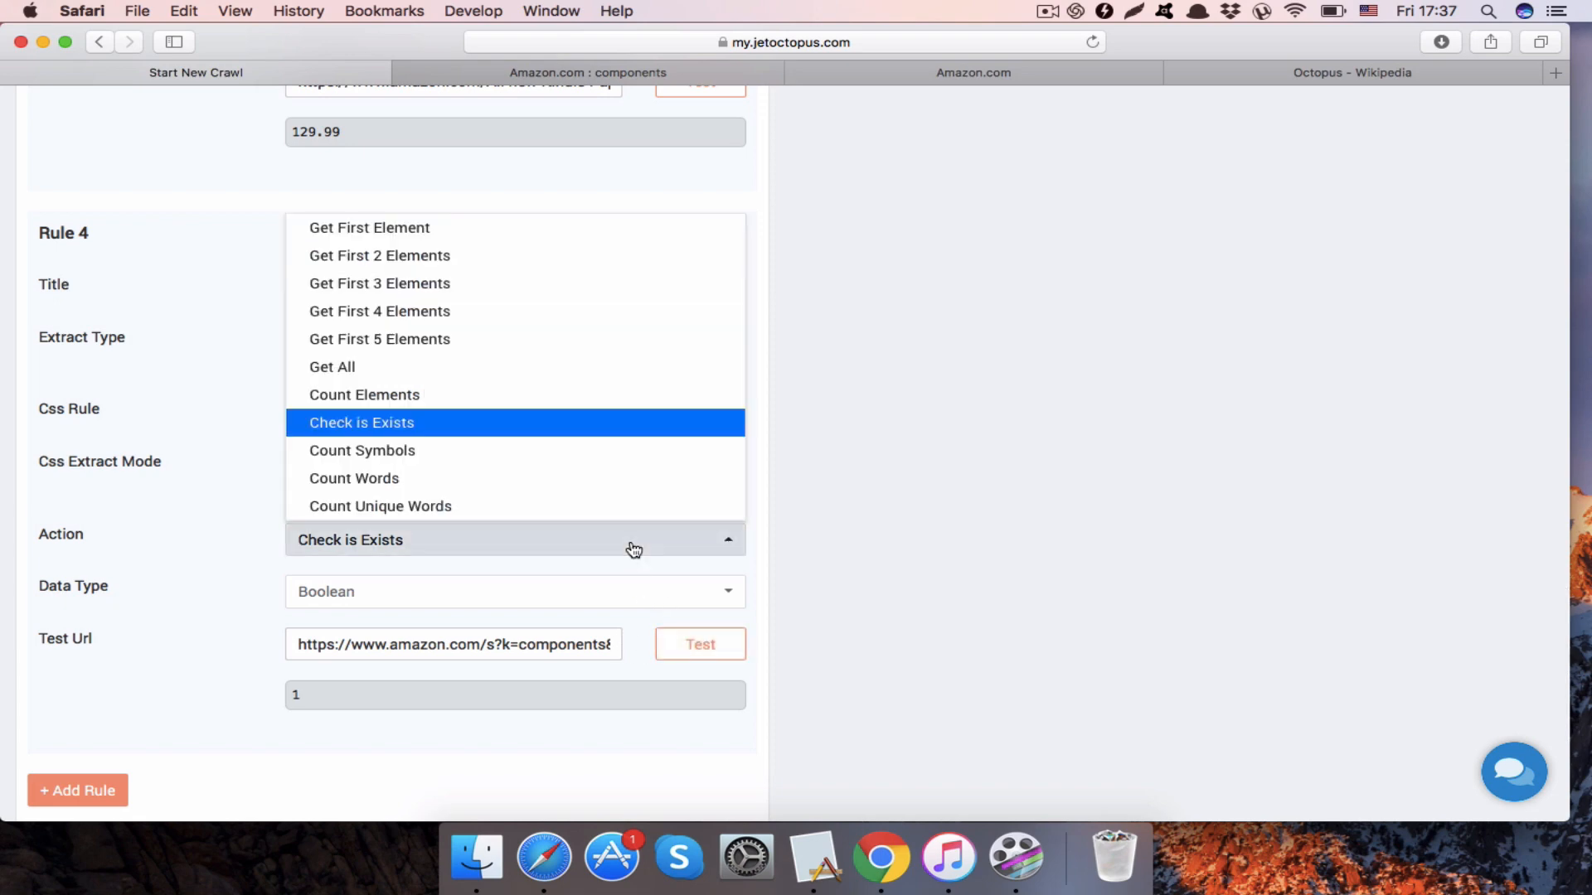
{"action": "scroll", "coordinate": [580, 428], "scroll_direction": "up", "scroll_amount": 2}
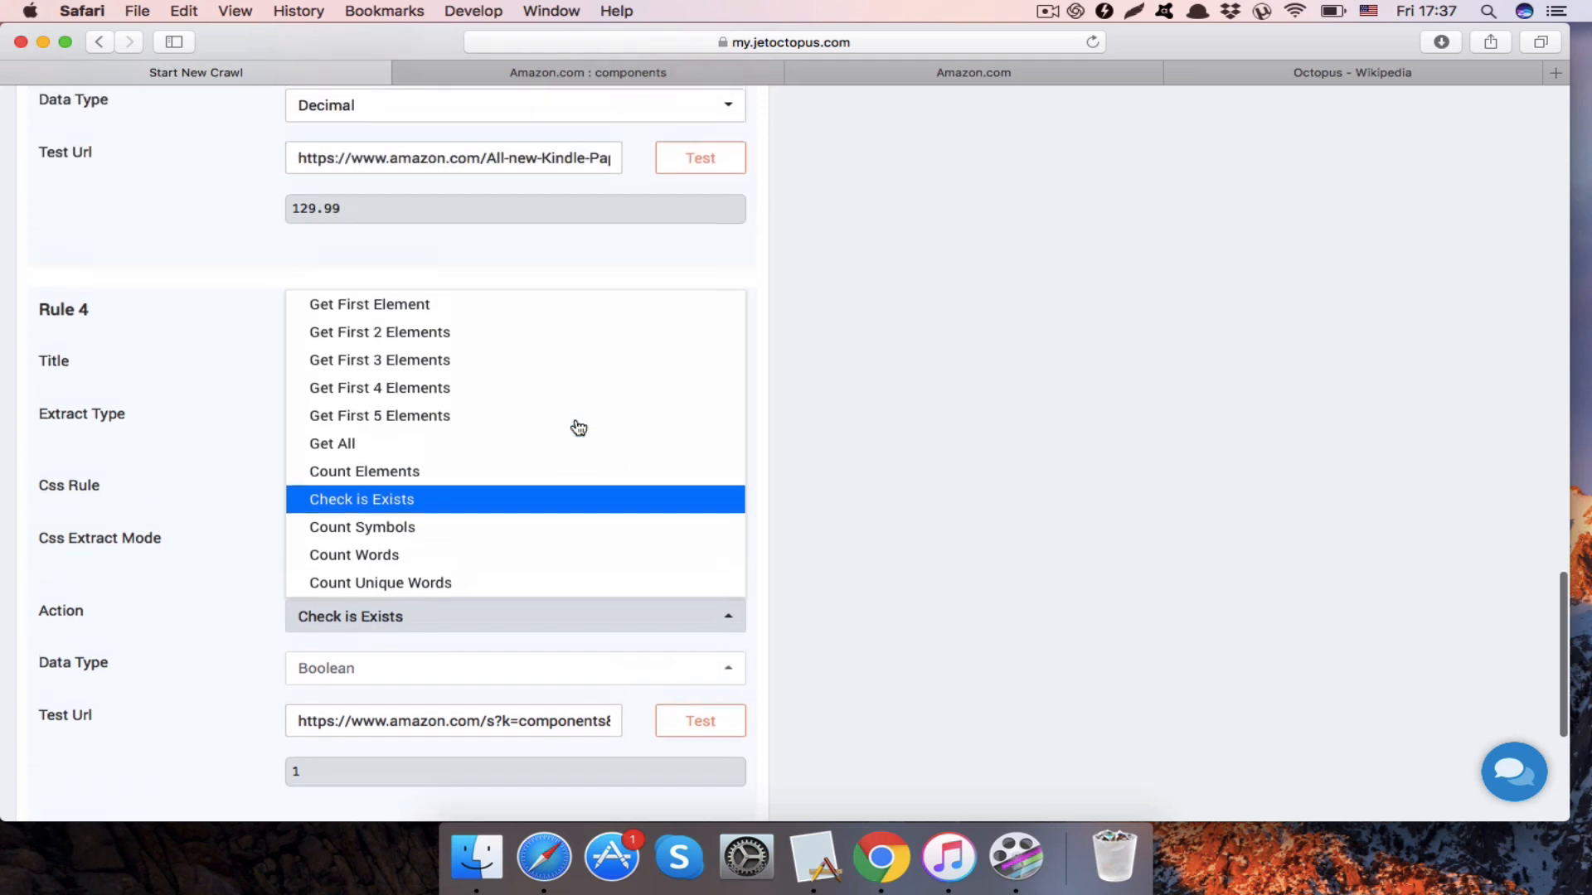
{"action": "left_click", "coordinate": [428, 313]}
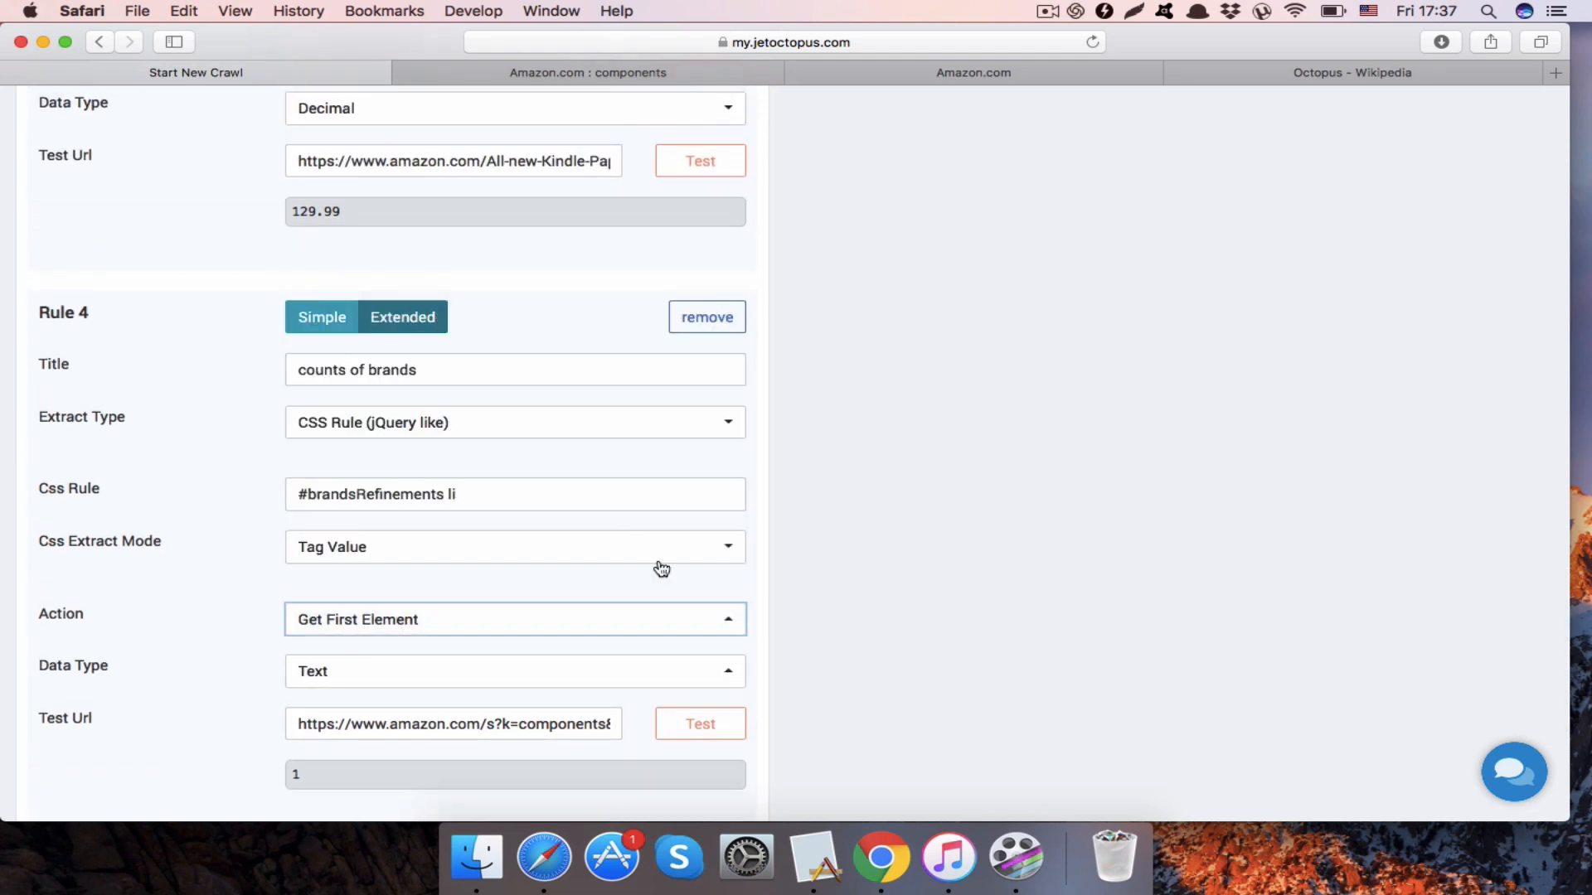
{"action": "left_click", "coordinate": [699, 718]}
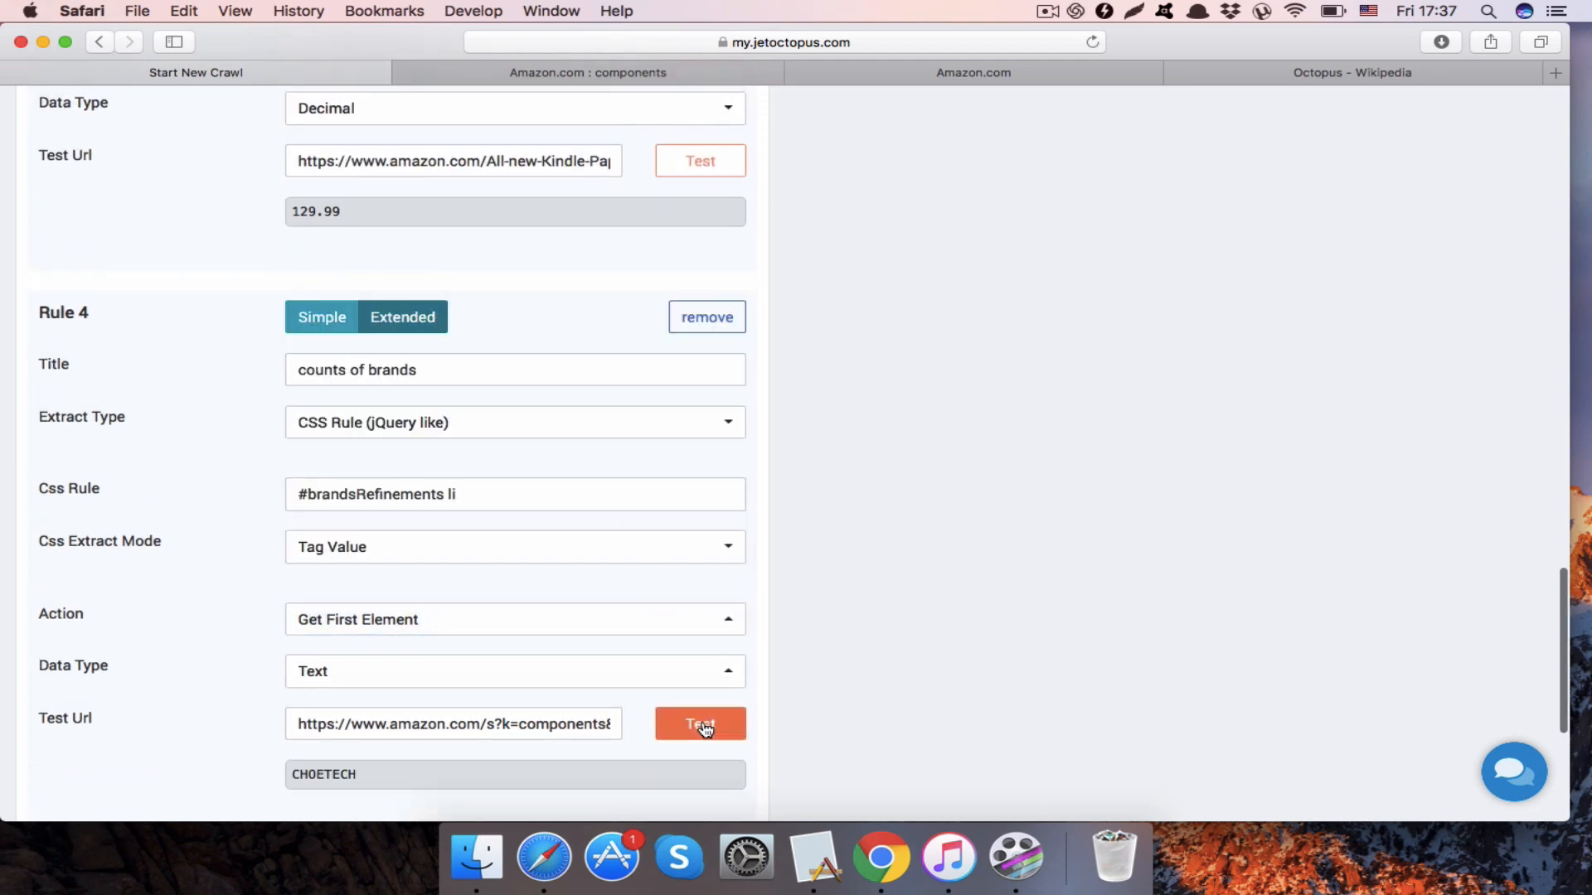
{"action": "scroll", "coordinate": [705, 729], "scroll_direction": "down", "scroll_amount": 1}
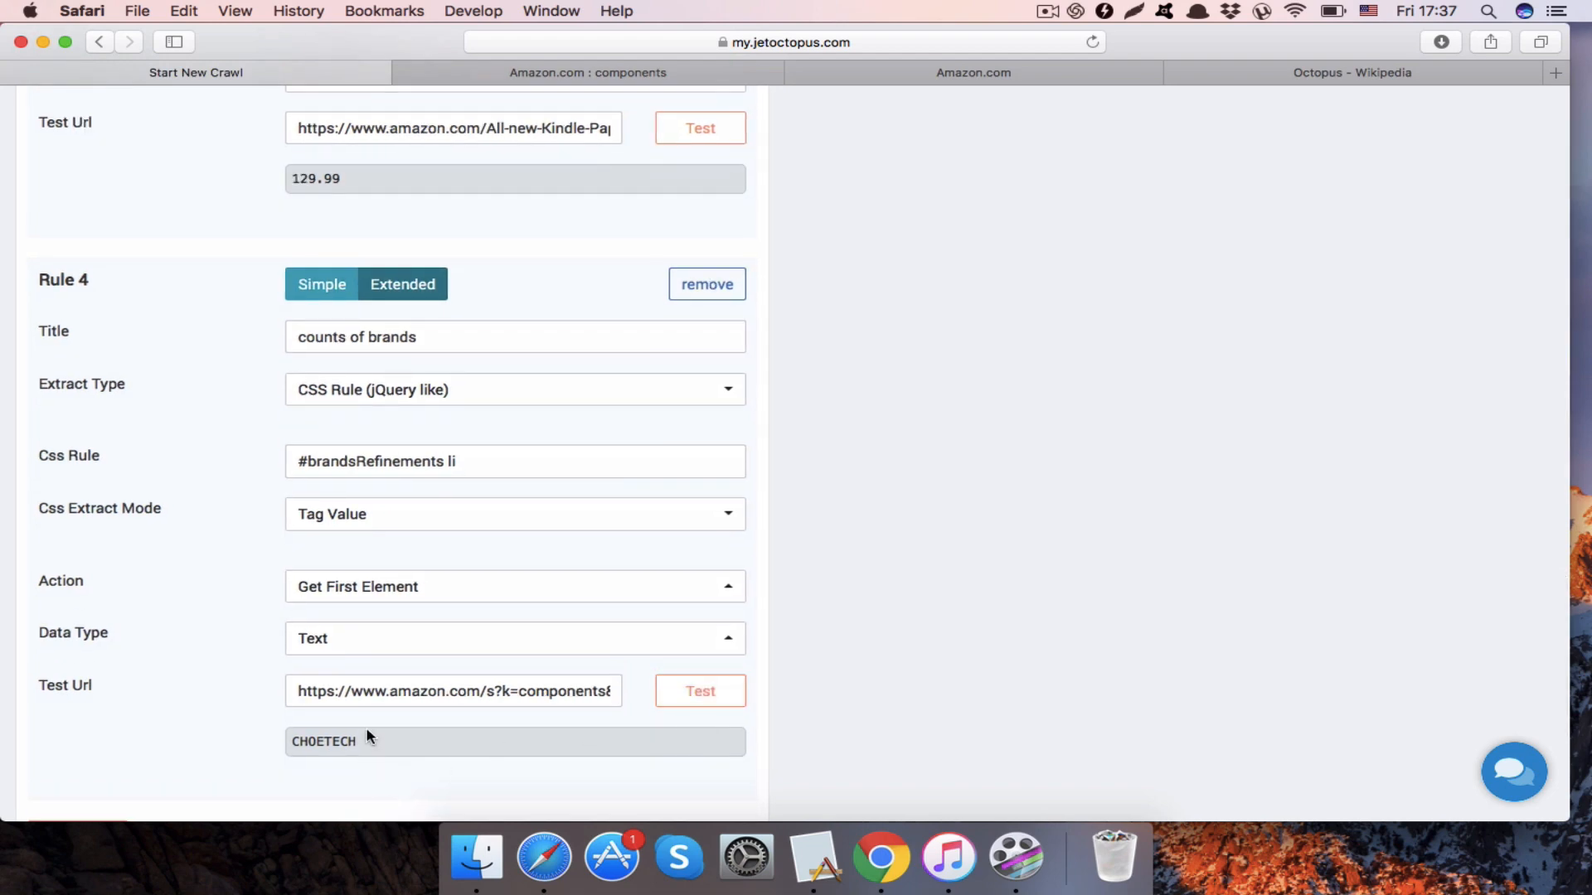
- Set the "counts of brands" rule's action to Get All and test it on the same results page
{"action": "left_click", "coordinate": [515, 592]}
{"action": "scroll", "coordinate": [524, 424], "scroll_direction": "up", "scroll_amount": 2}
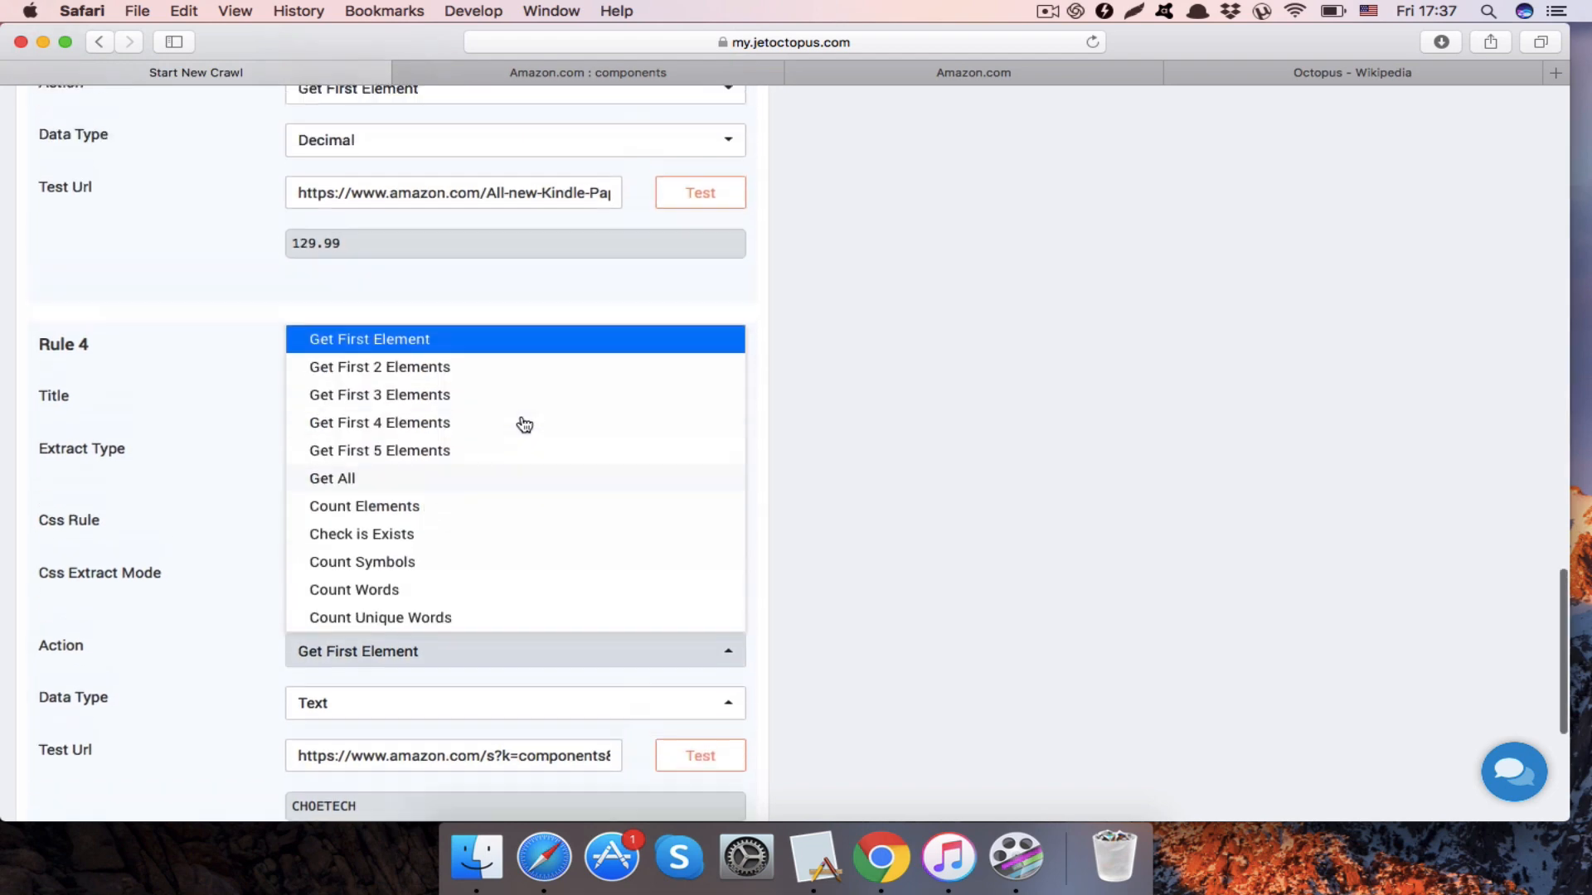
{"action": "left_click", "coordinate": [356, 522]}
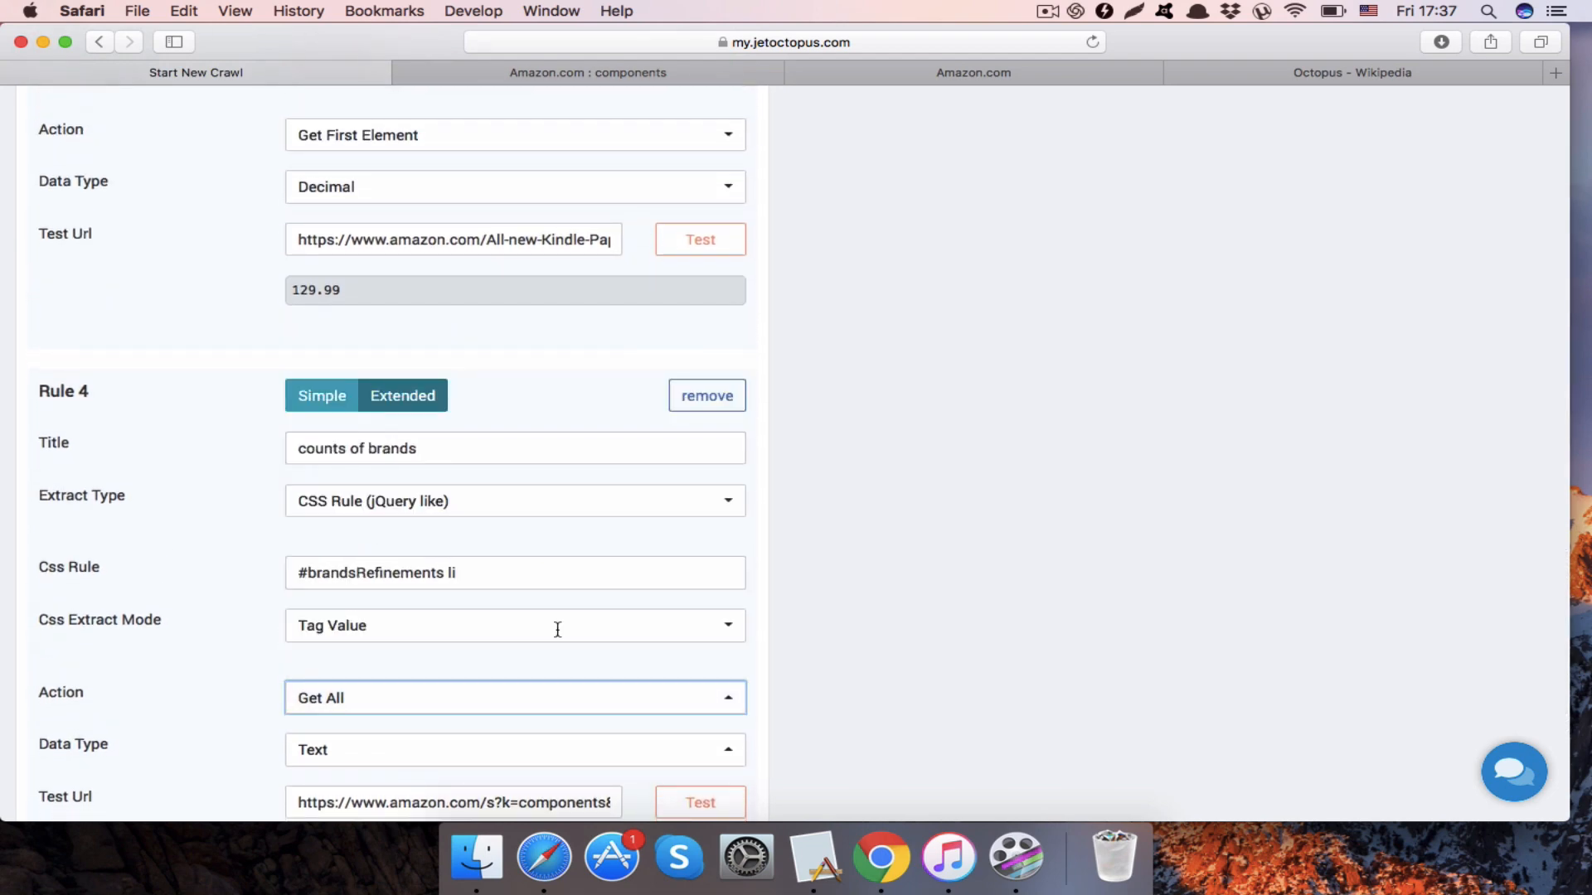
{"action": "left_click", "coordinate": [698, 800]}
{"action": "scroll", "coordinate": [694, 801], "scroll_direction": "down", "scroll_amount": 6}
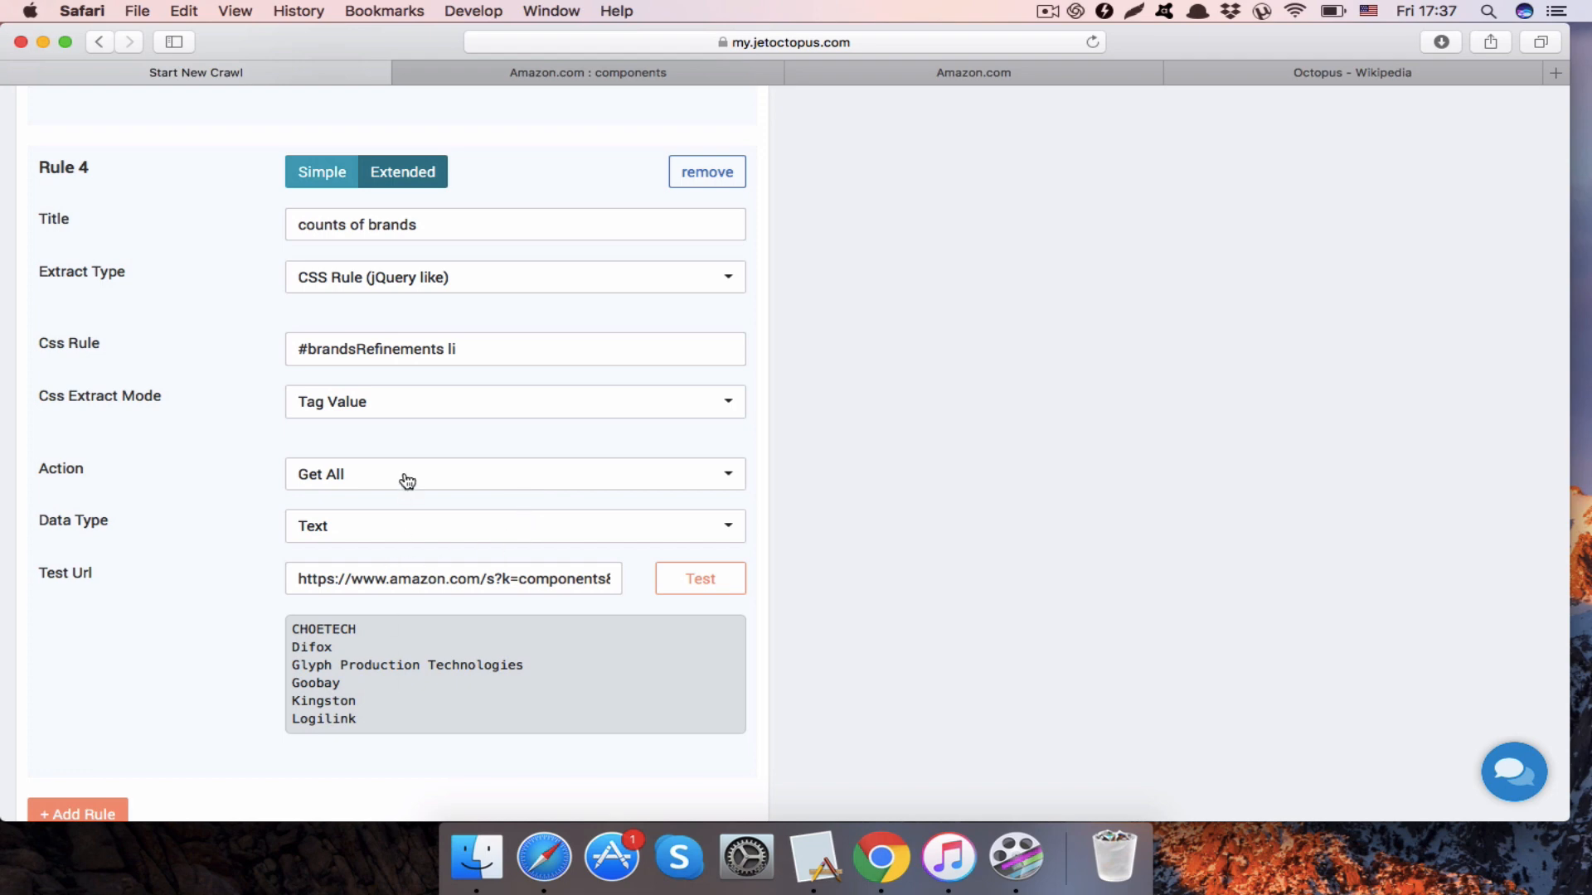
{"action": "scroll", "coordinate": [405, 477], "scroll_direction": "down", "scroll_amount": 2}
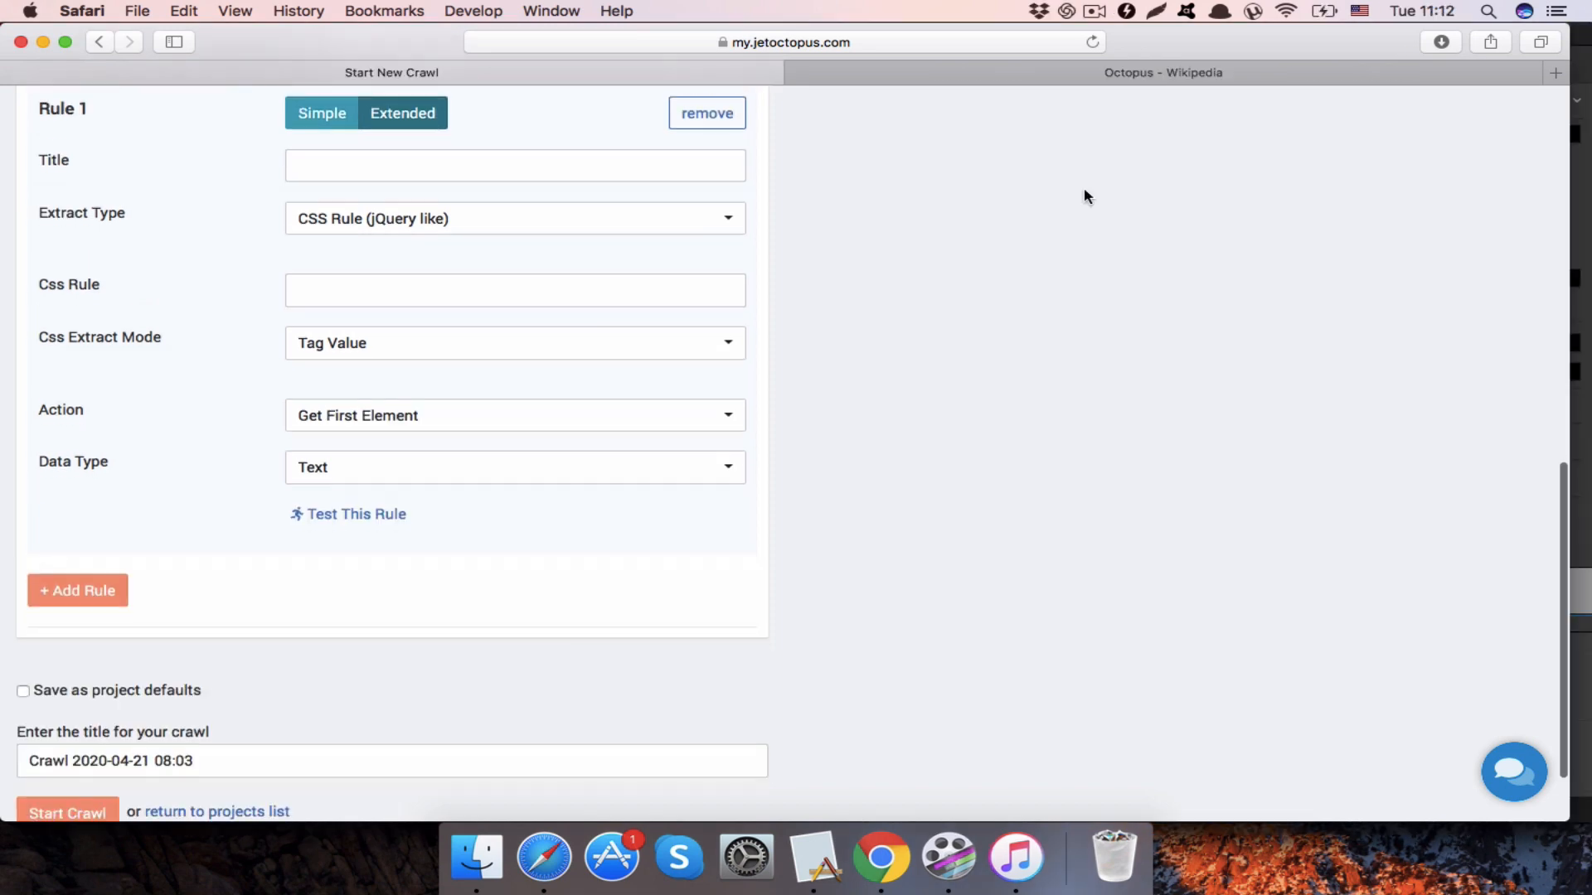
- Go to the Octopus Wikipedia article and inspect the Беларуская link in its Languages list
{"action": "scroll", "coordinate": [1083, 187], "scroll_direction": "down", "scroll_amount": 1}
{"action": "scroll", "coordinate": [1082, 187], "scroll_direction": "up", "scroll_amount": 3}
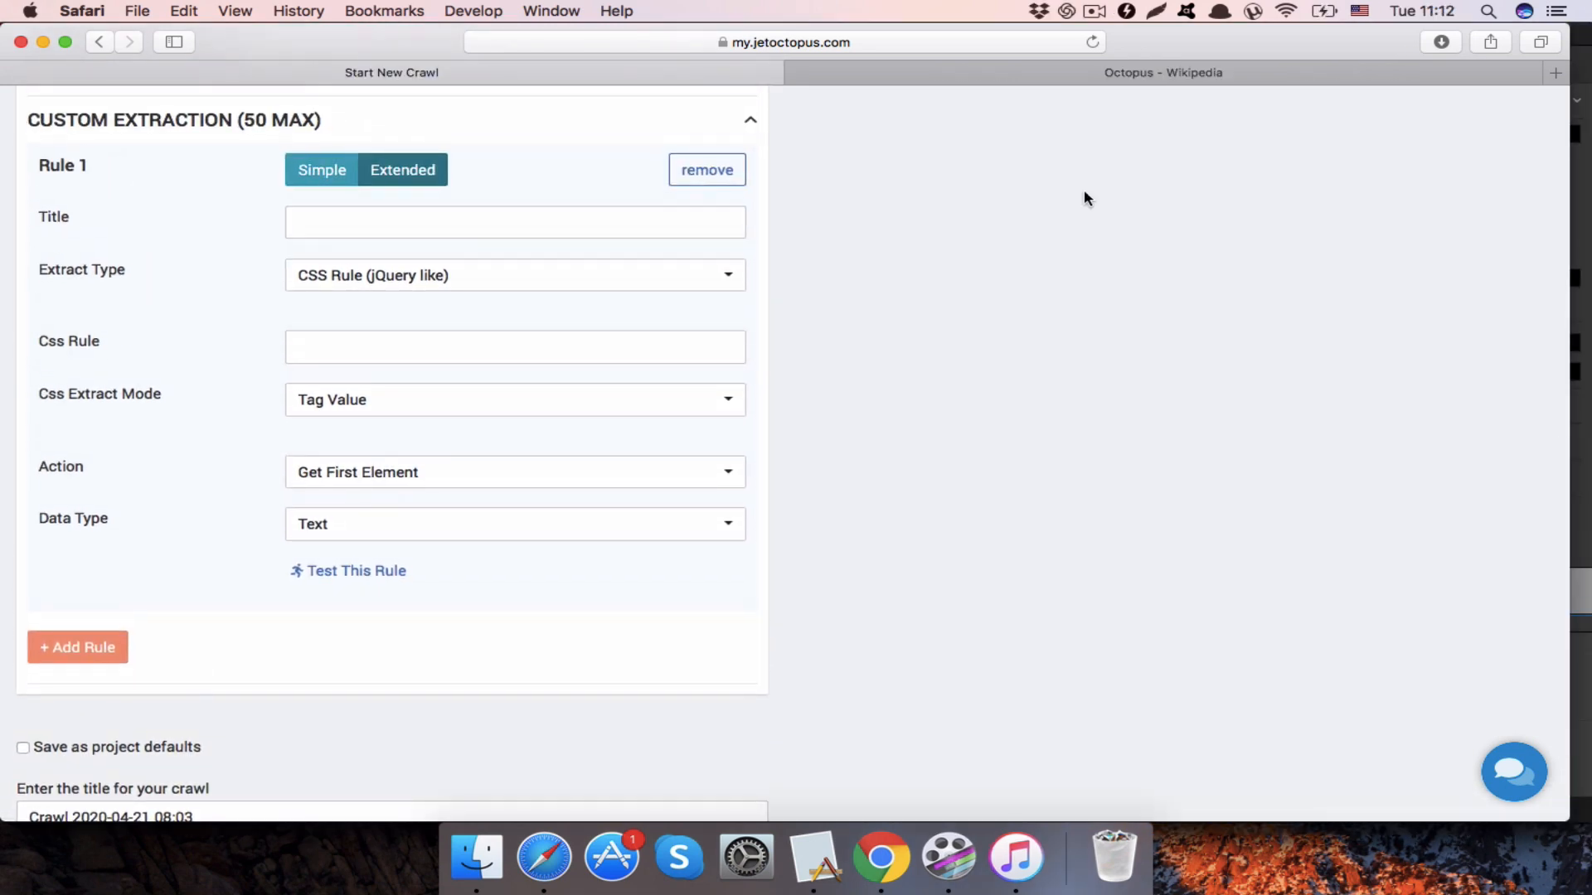
{"action": "left_click", "coordinate": [1207, 73]}
{"action": "scroll", "coordinate": [926, 359], "scroll_direction": "up", "scroll_amount": 10}
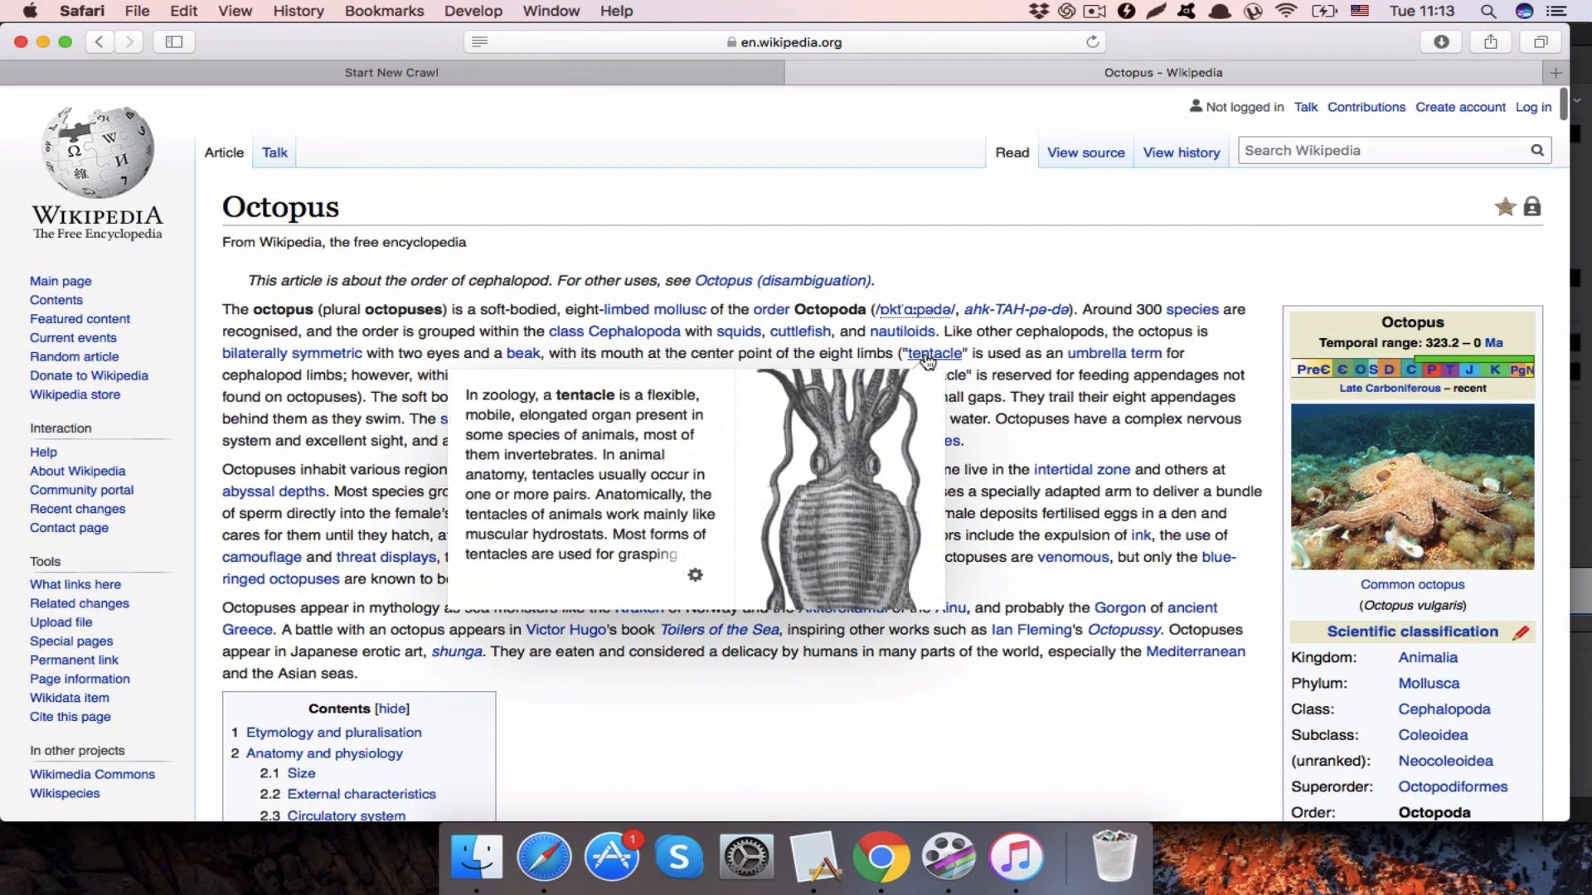
{"action": "scroll", "coordinate": [1080, 550], "scroll_direction": "down", "scroll_amount": 4}
{"action": "scroll", "coordinate": [1081, 549], "scroll_direction": "down", "scroll_amount": 5}
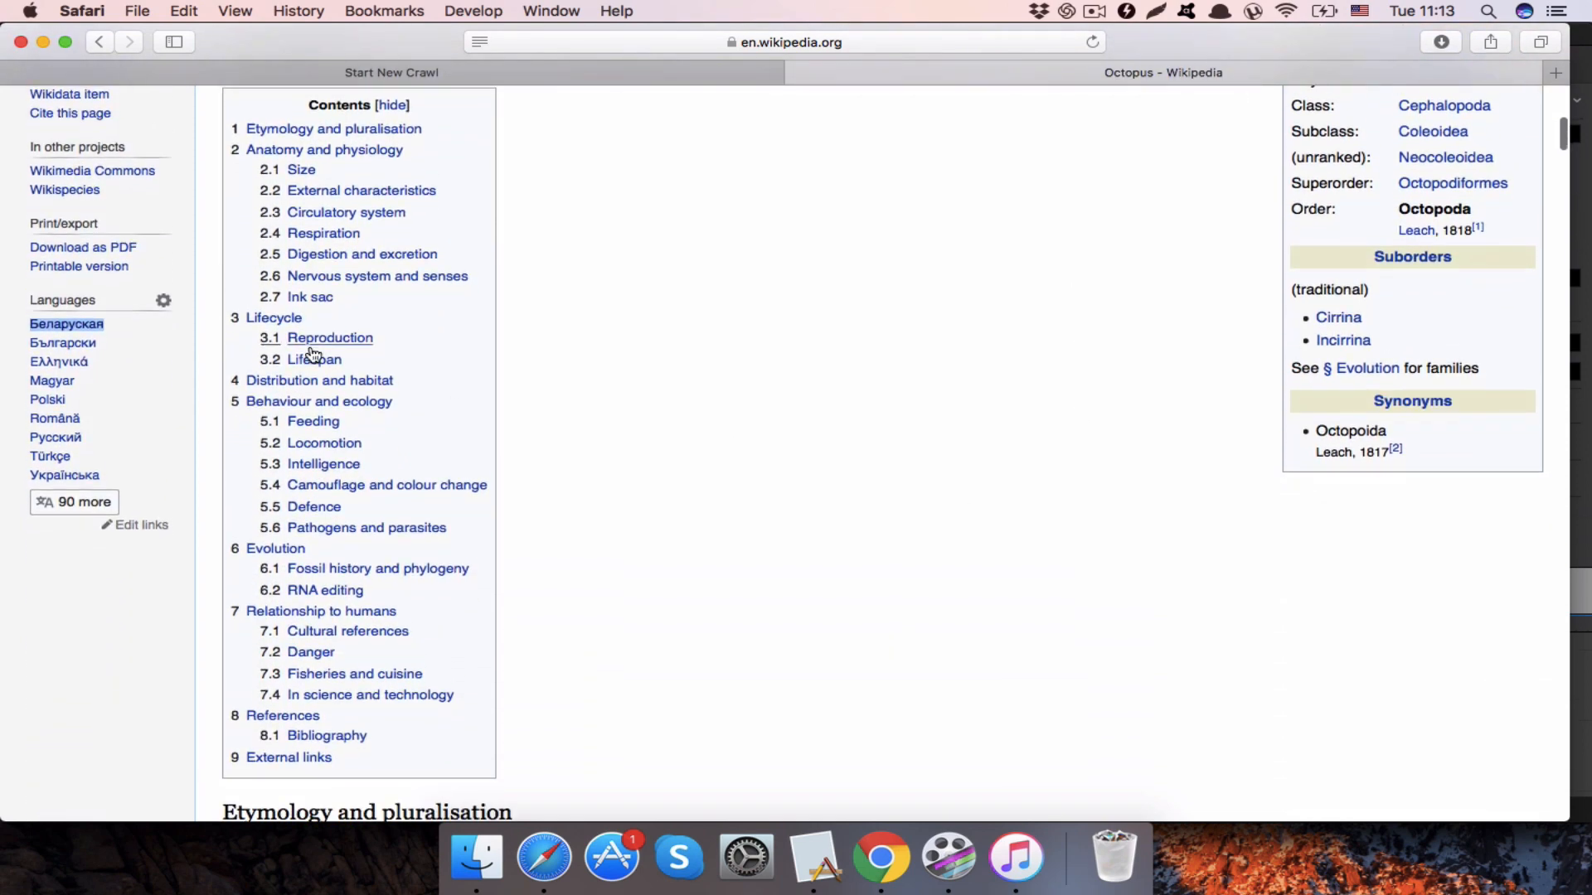
{"action": "right_click", "coordinate": [64, 332]}
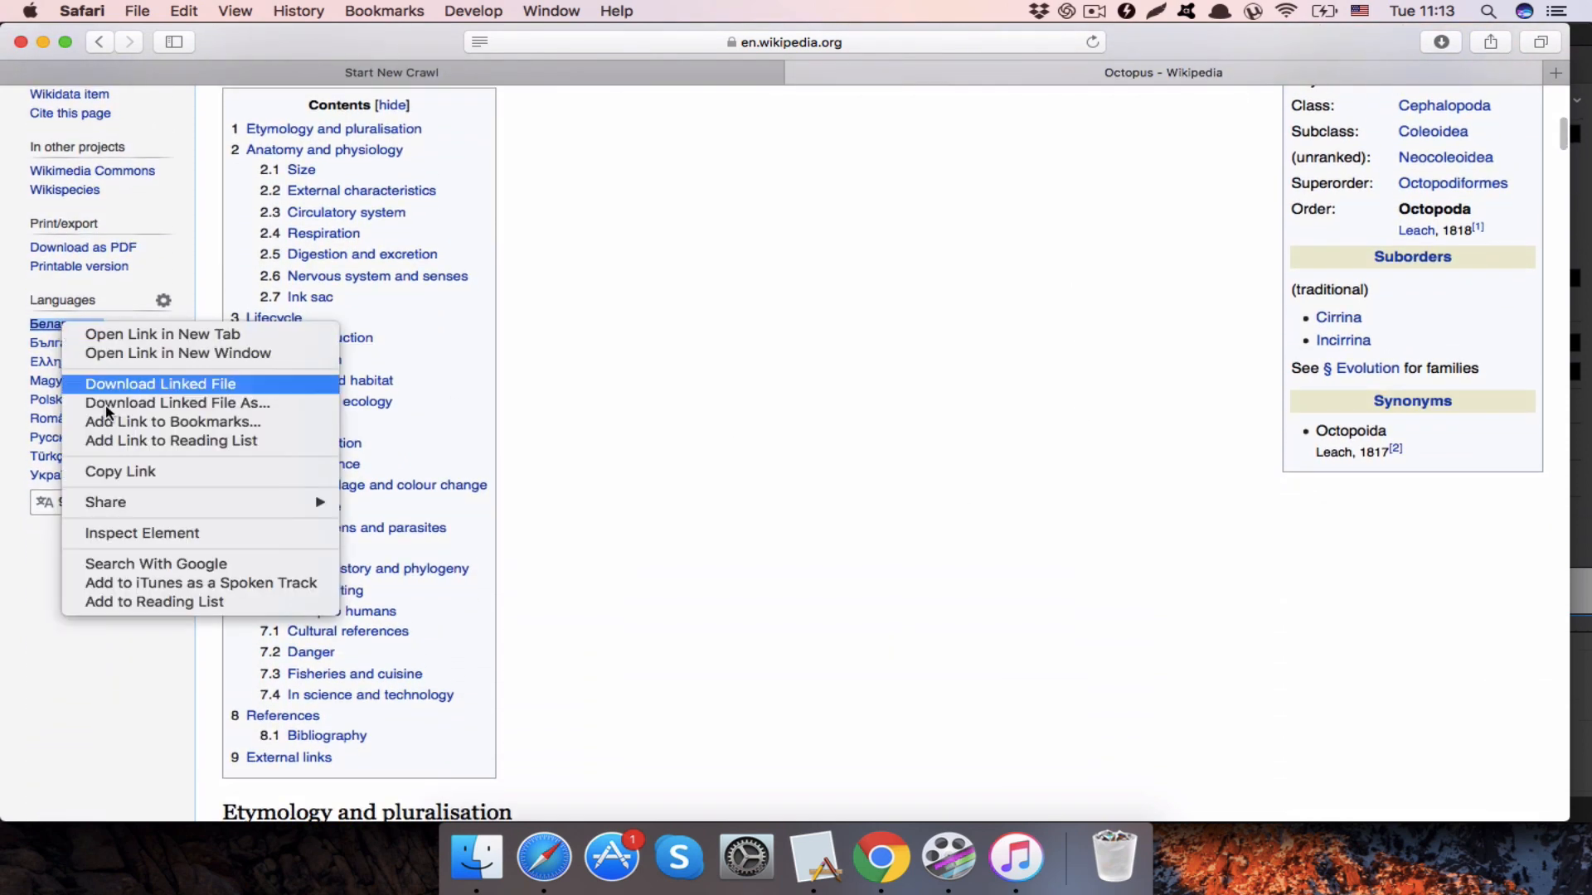
{"action": "left_click", "coordinate": [131, 529]}
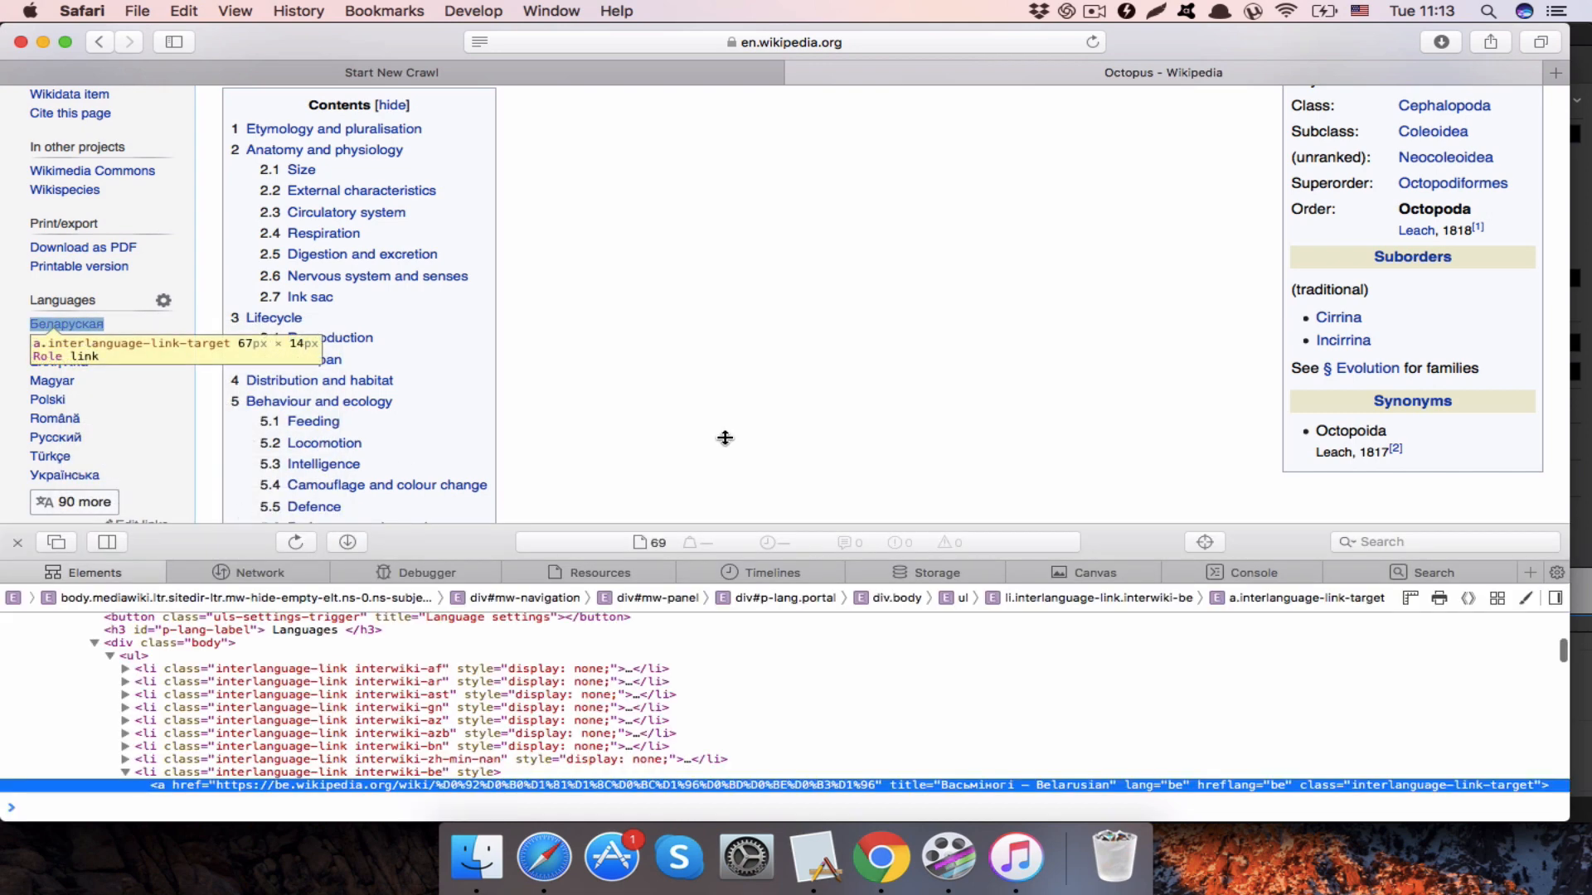
- Examine the markup of the language list items and copy the class name interlanguage-link from one of them
{"action": "scroll", "coordinate": [394, 692], "scroll_direction": "down", "scroll_amount": 3}
{"action": "scroll", "coordinate": [395, 691], "scroll_direction": "down", "scroll_amount": 3}
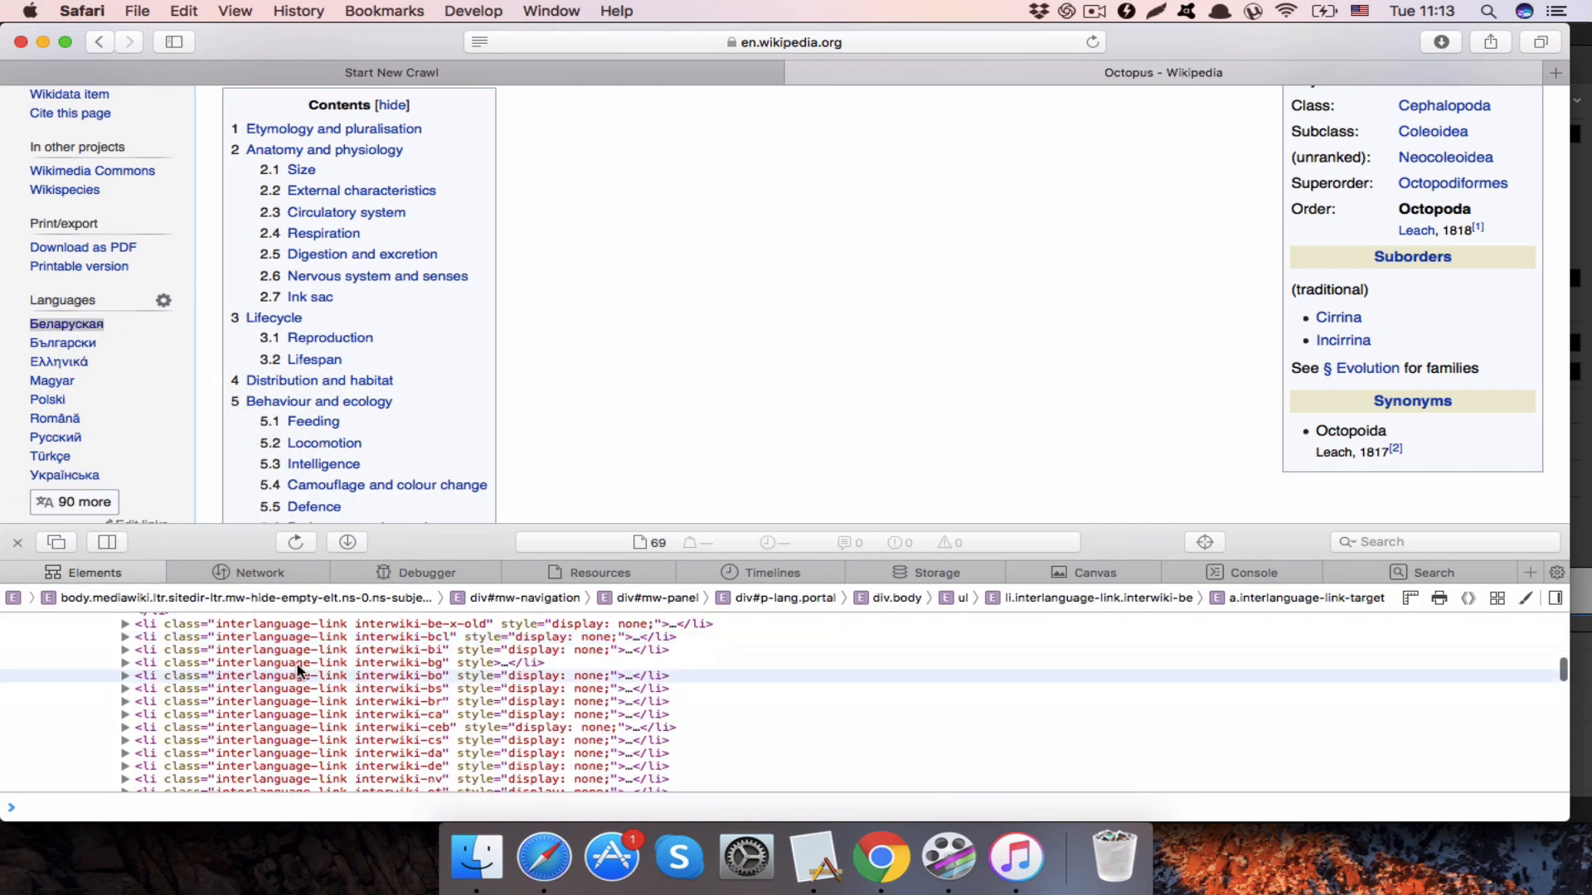
{"action": "scroll", "coordinate": [287, 661], "scroll_direction": "up", "scroll_amount": 3}
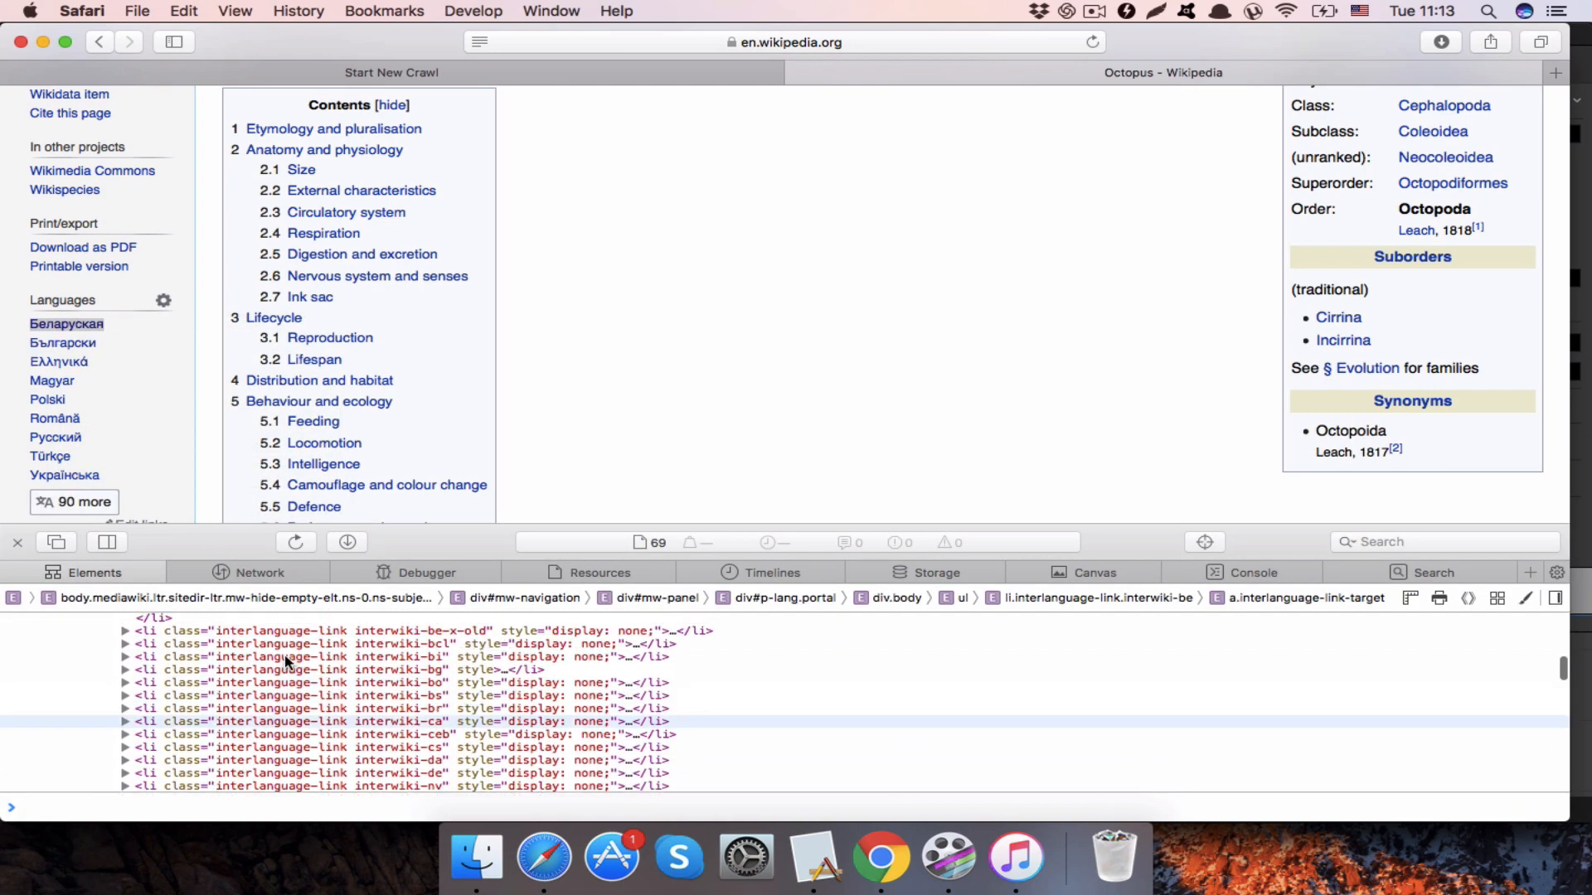
{"action": "double_click", "coordinate": [239, 634]}
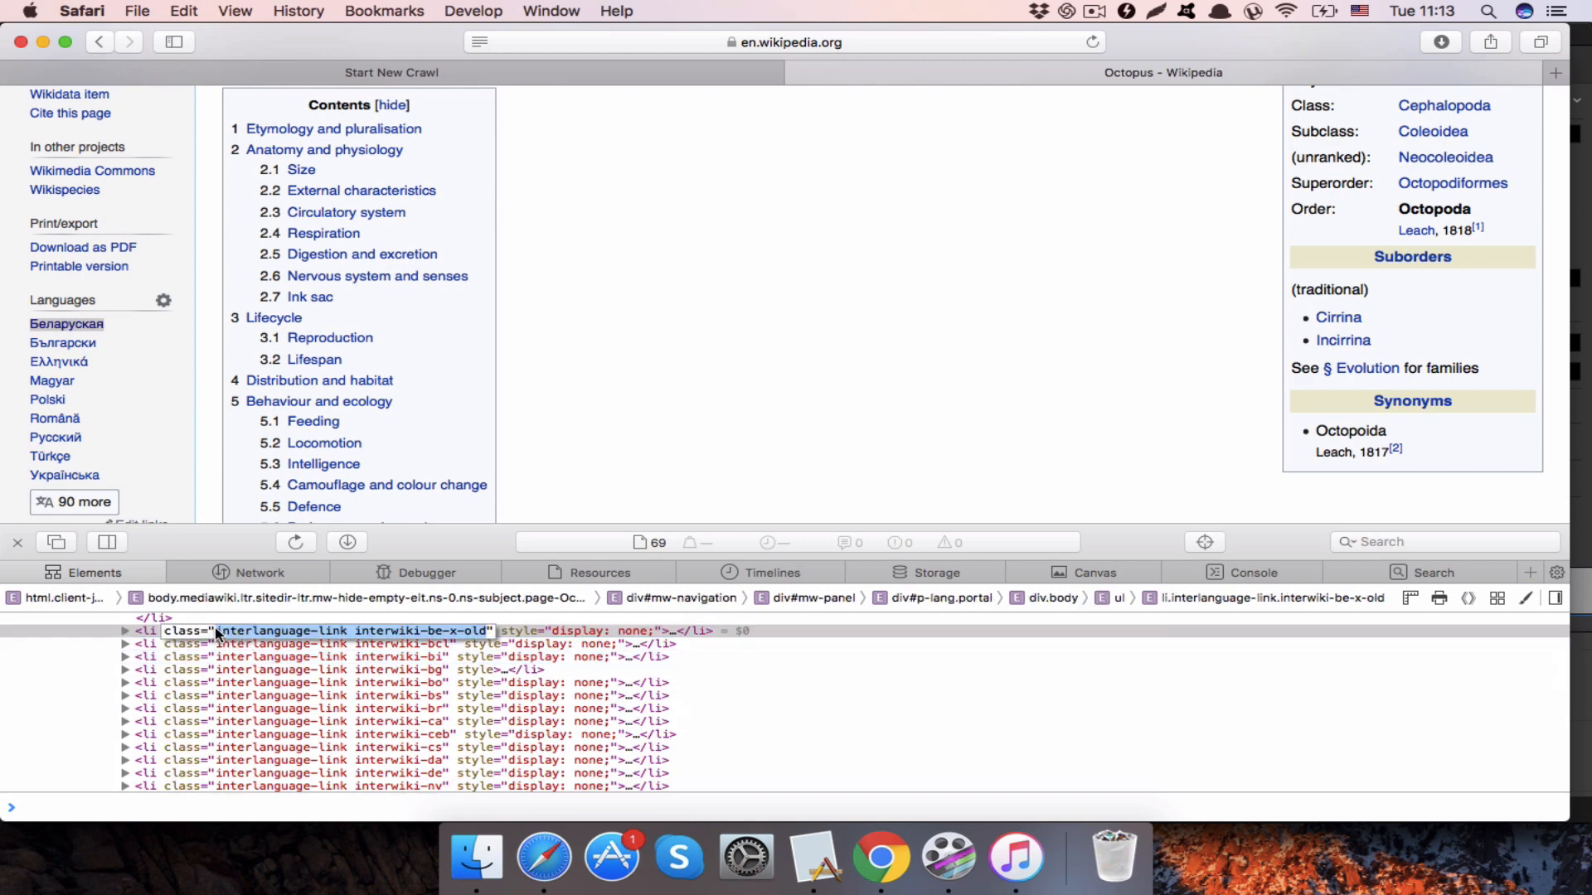
{"action": "left_click", "coordinate": [219, 633]}
{"action": "left_click_drag", "start_coordinate": [220, 633], "coordinate": [348, 640]}
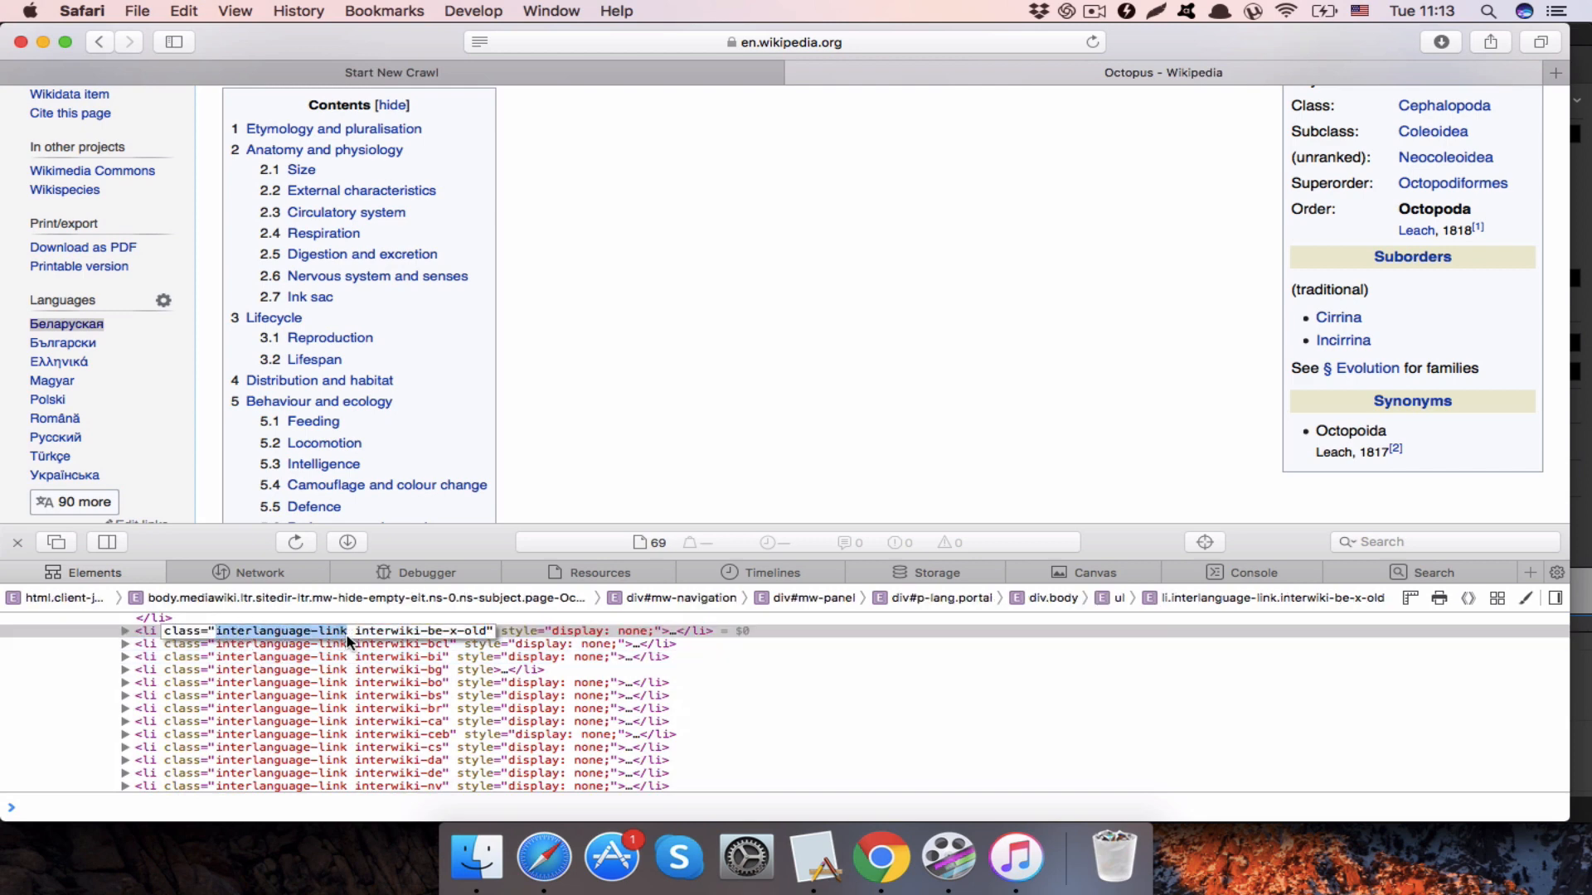
- In the new crawl's first extraction rule, set the title to "langs count" and the CSS rule to ".interlanguage-link"
{"action": "left_click", "coordinate": [498, 70]}
{"action": "left_click", "coordinate": [340, 213]}
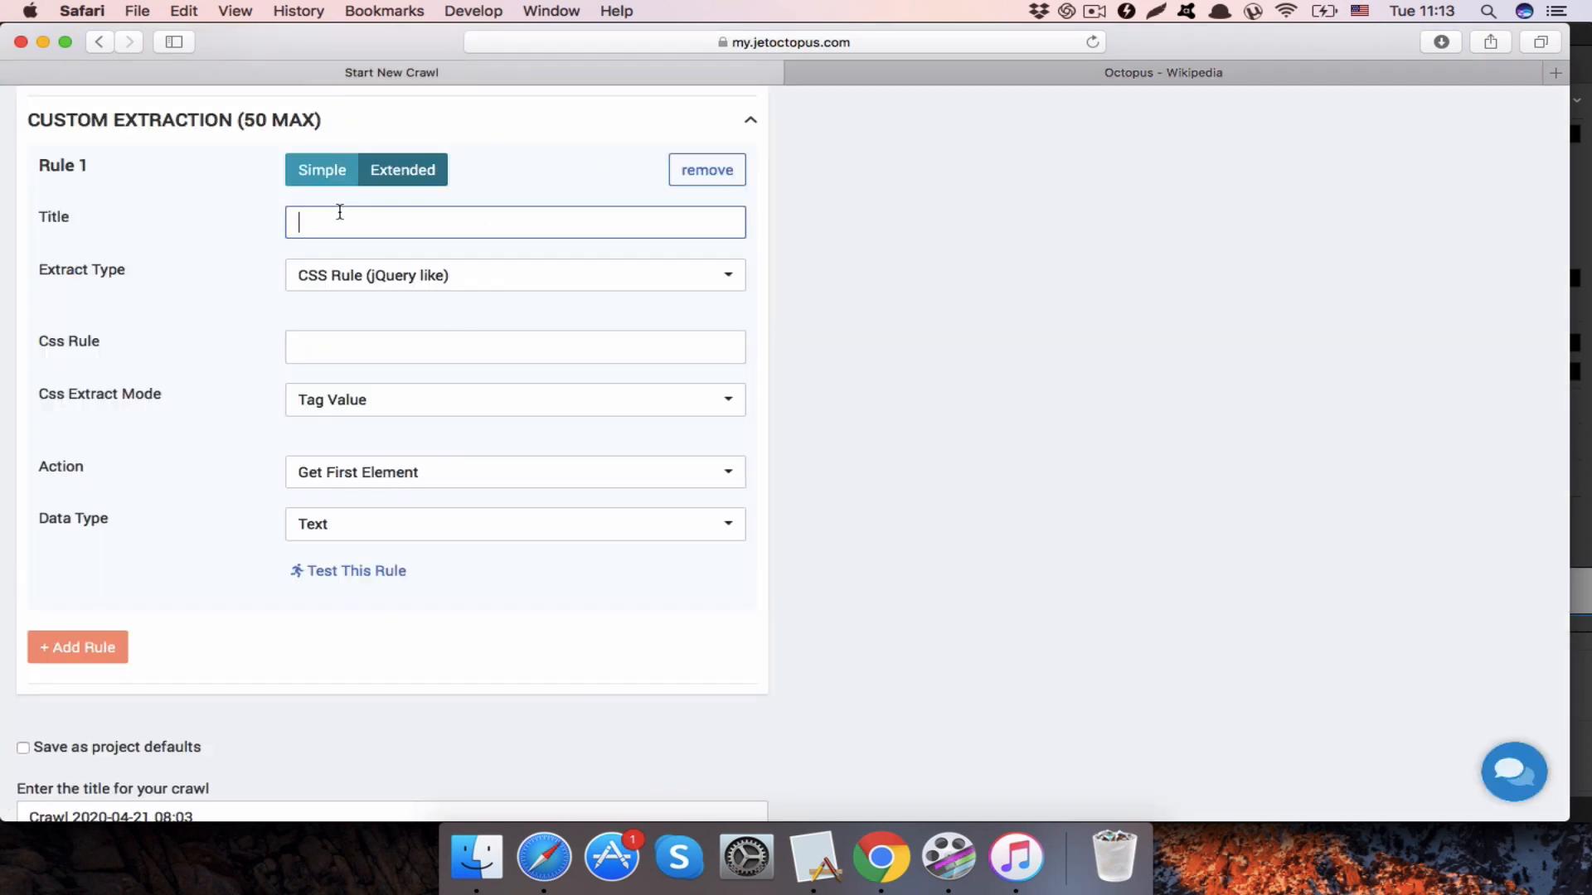
{"action": "type", "text": "langs count"}
{"action": "left_click", "coordinate": [363, 349]}
{"action": "type", "text": ".interlanguage-link"}
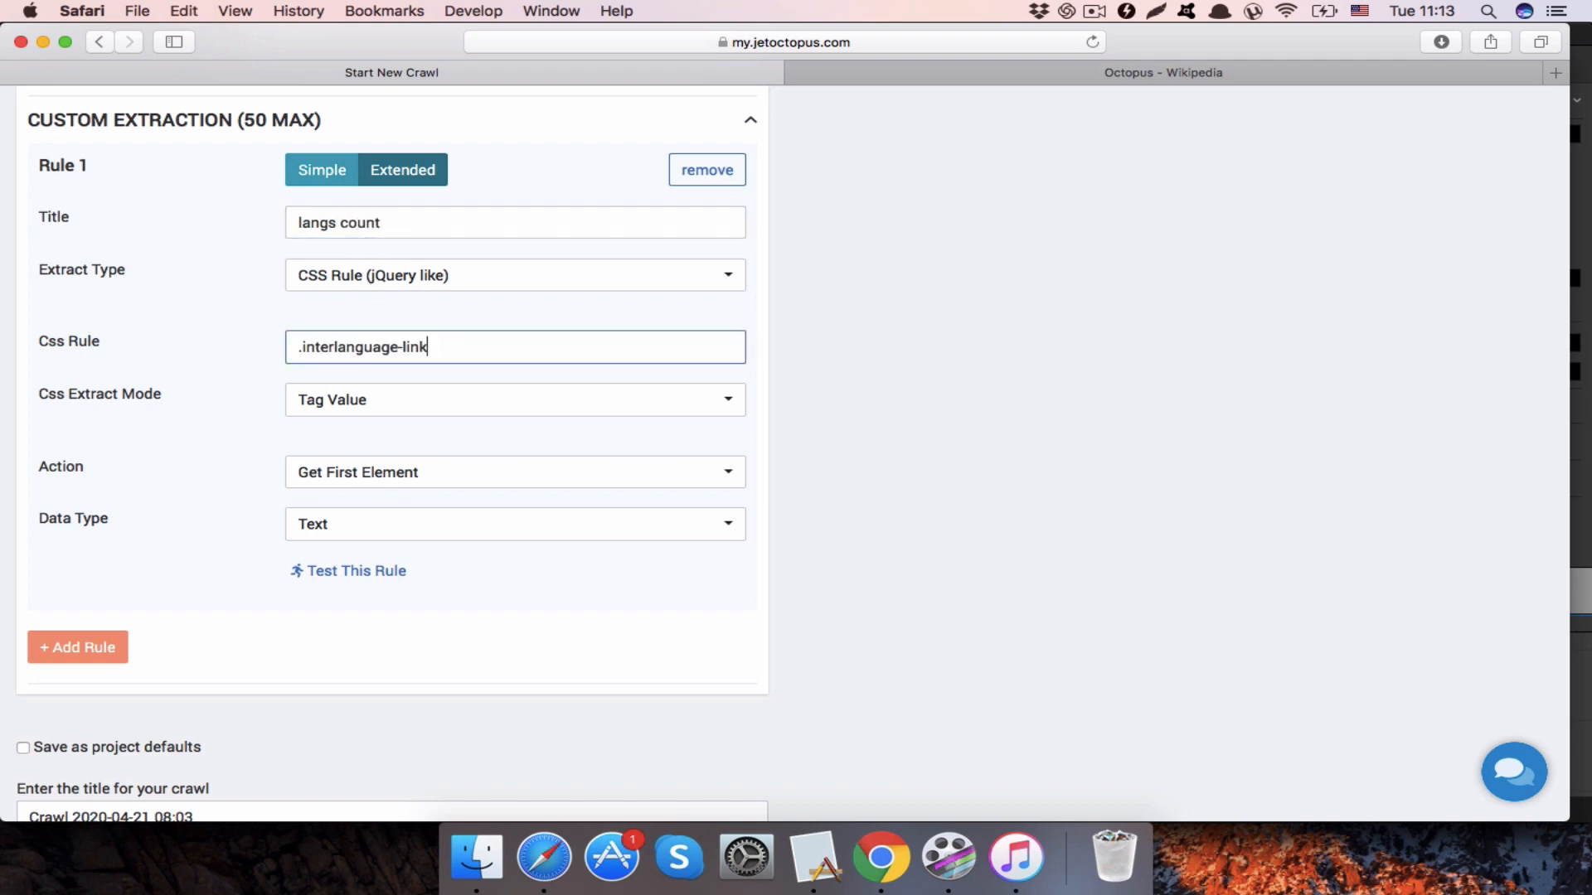
{"action": "scroll", "coordinate": [365, 378], "scroll_direction": "down", "scroll_amount": 1}
{"action": "scroll", "coordinate": [364, 377], "scroll_direction": "down", "scroll_amount": 1}
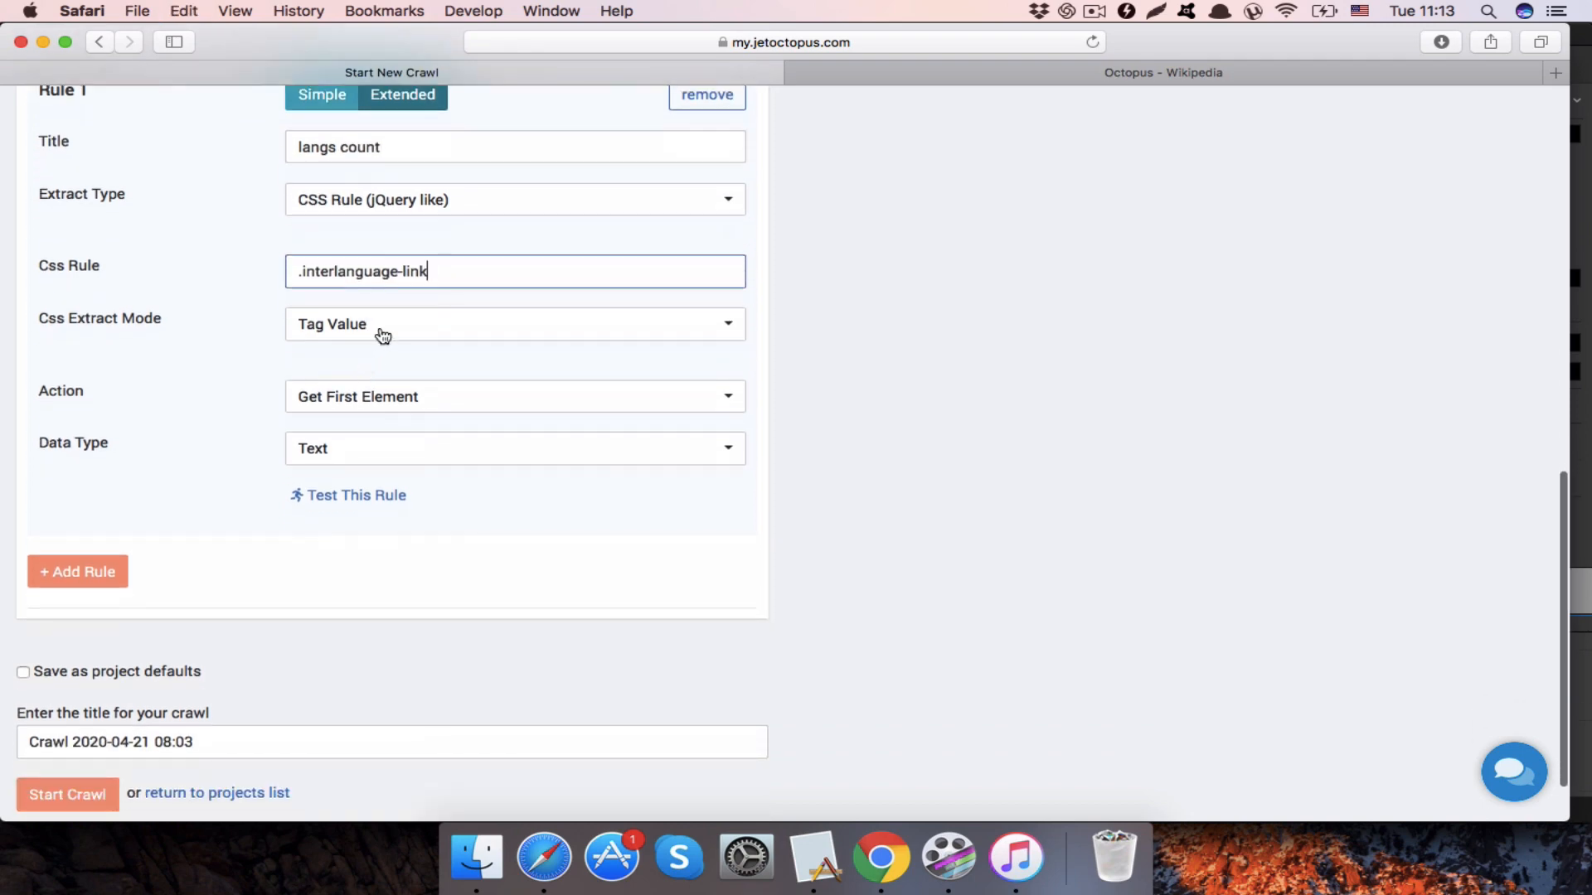
{"action": "left_click", "coordinate": [918, 73]}
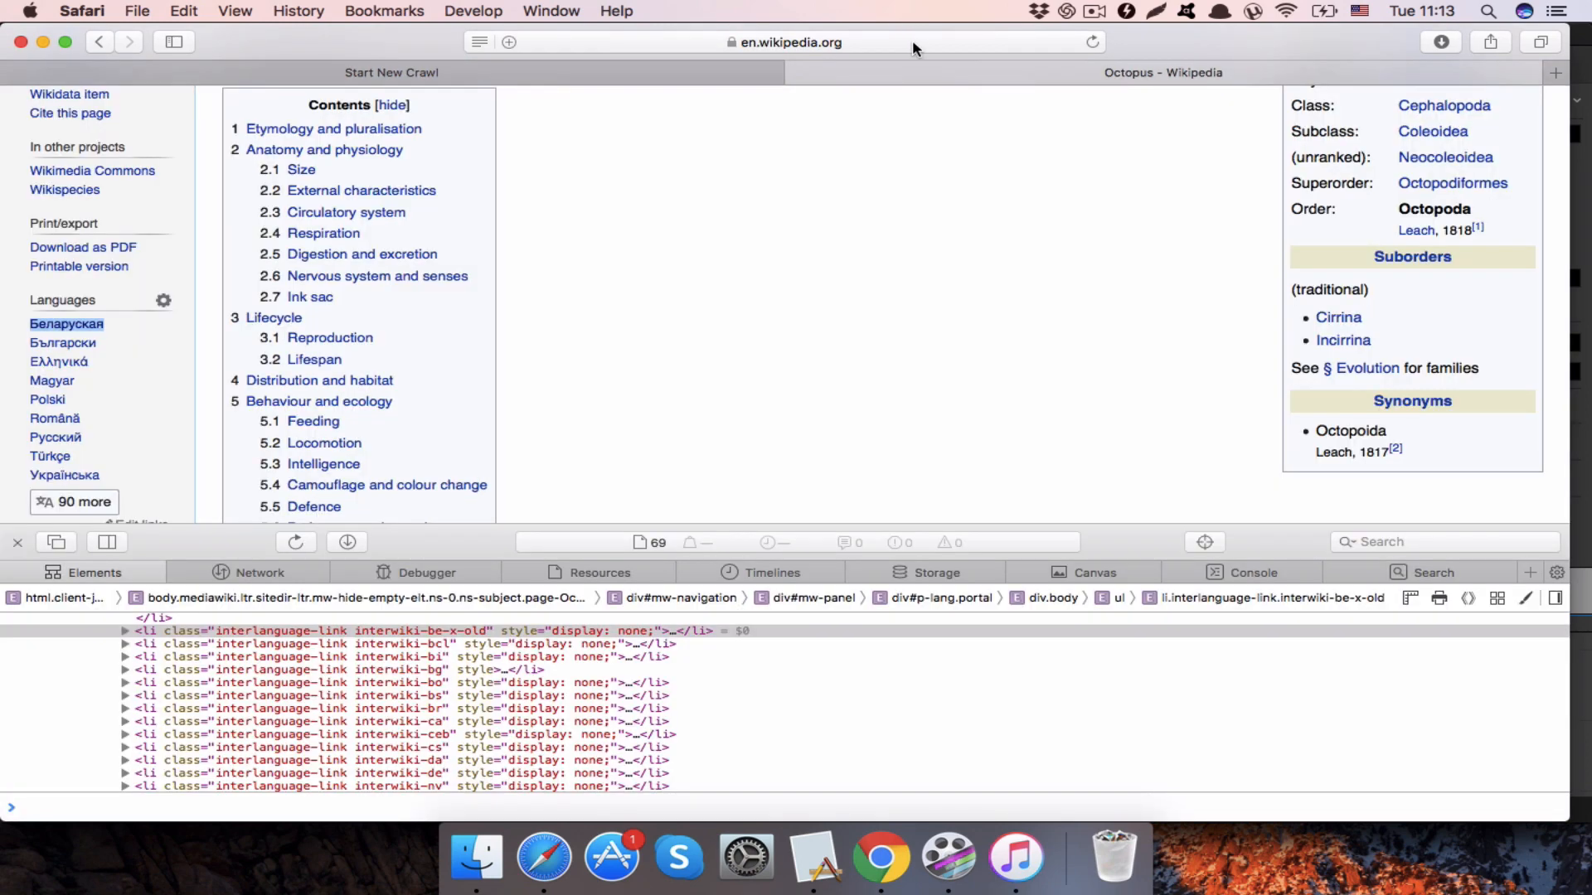
{"action": "left_click", "coordinate": [911, 43]}
{"action": "key", "text": "super+c"}
{"action": "left_click", "coordinate": [393, 77]}
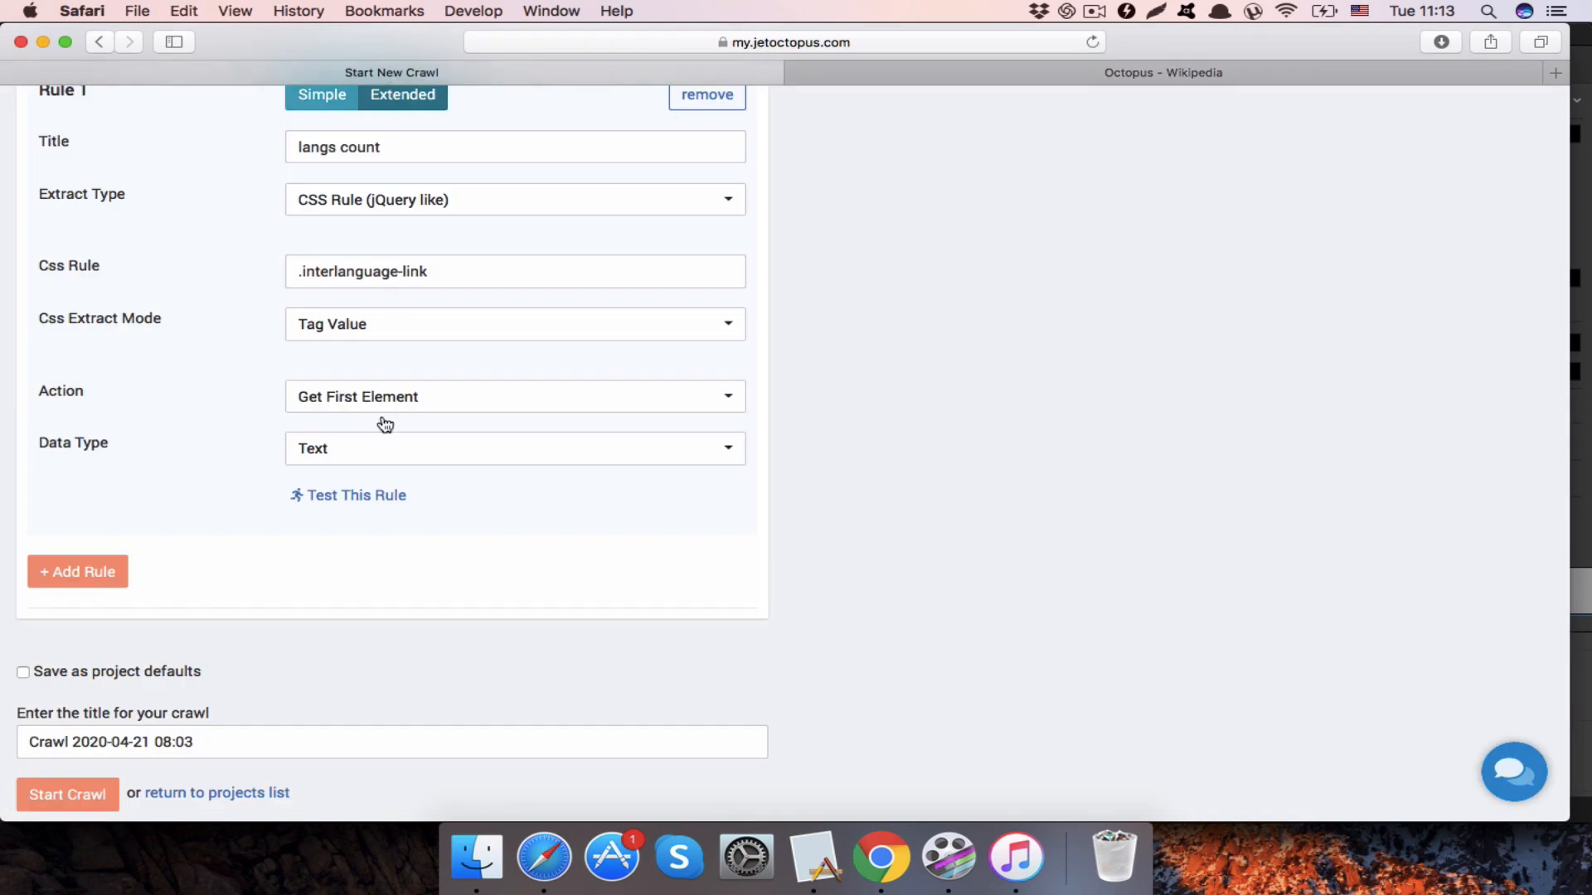
{"action": "left_click", "coordinate": [370, 498]}
{"action": "left_click", "coordinate": [385, 500]}
{"action": "key", "text": "super+v"}
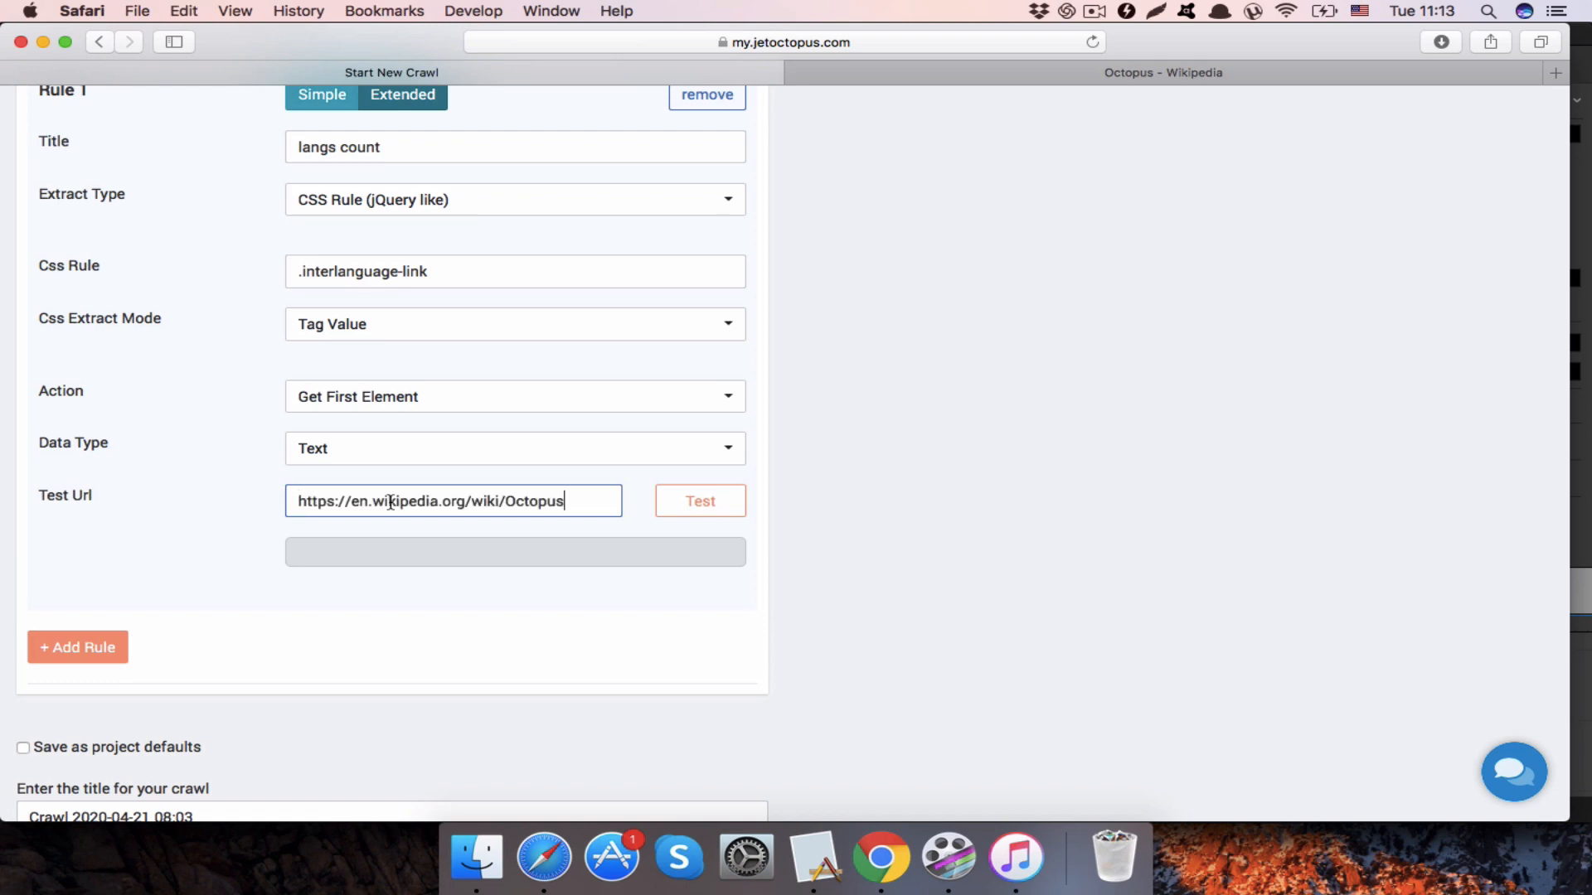
- Set the "langs count" rule's action to Get All, test it on the Octopus article and look through the extracted languages
{"action": "left_click", "coordinate": [440, 401]}
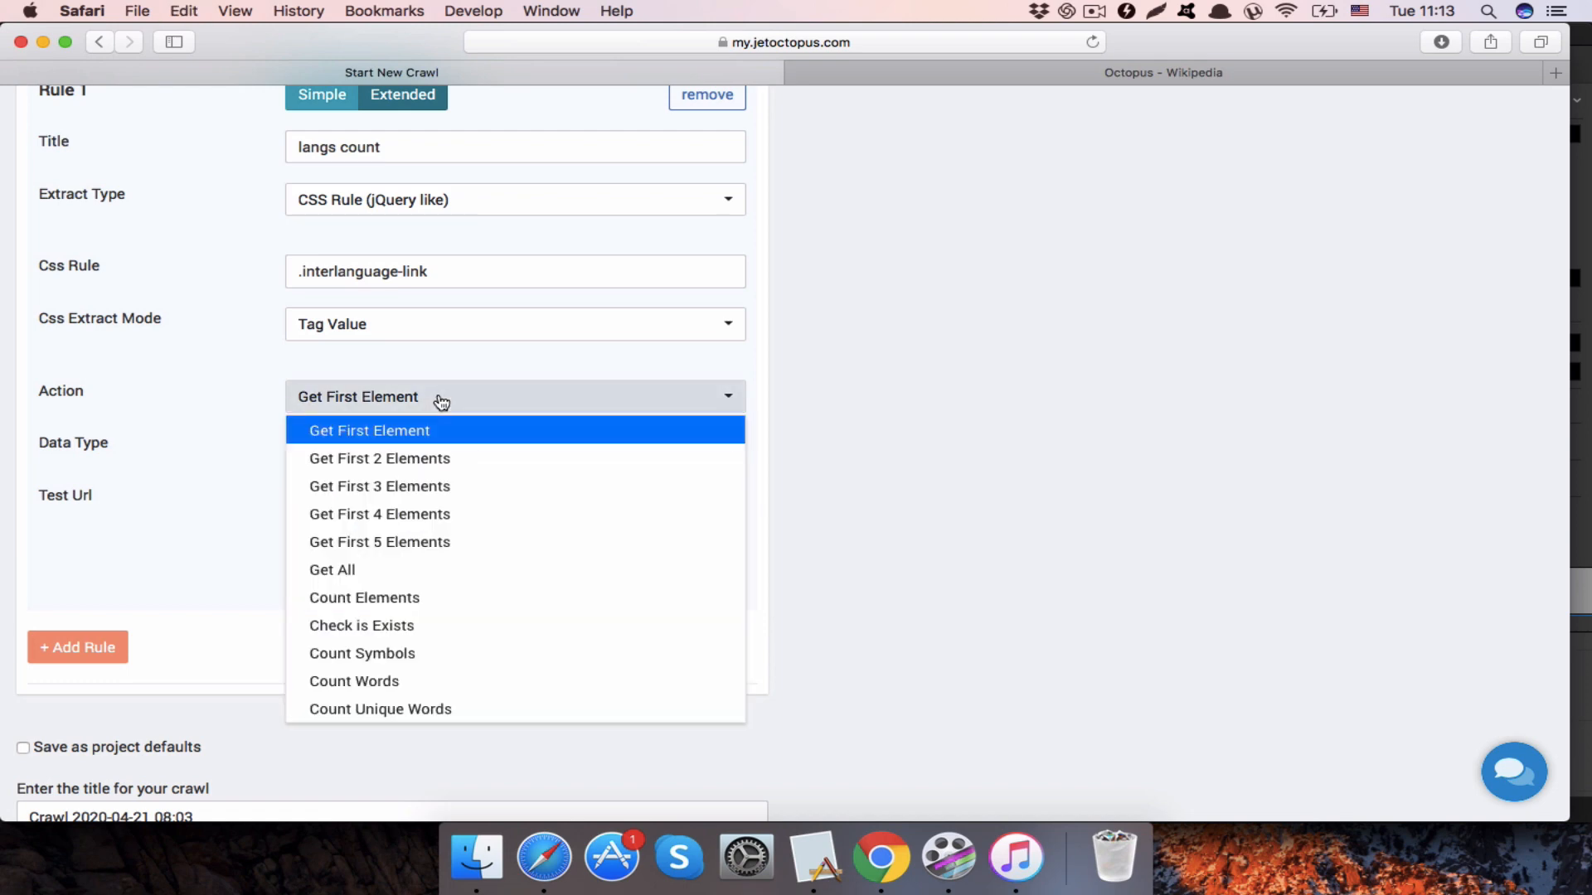
{"action": "left_click", "coordinate": [335, 570]}
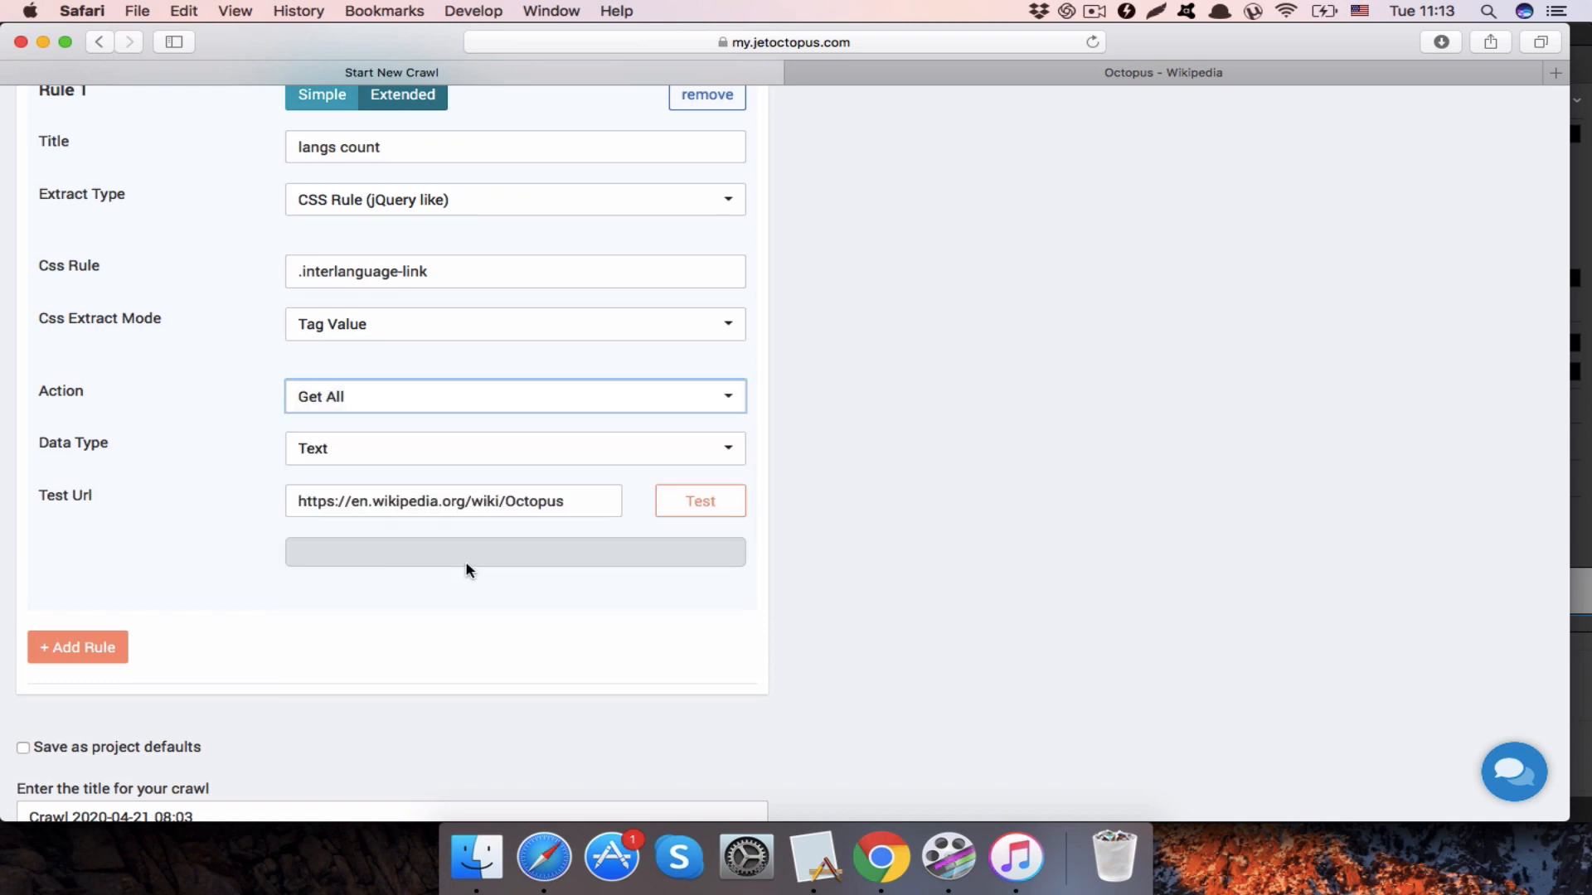
{"action": "left_click", "coordinate": [715, 505]}
{"action": "scroll", "coordinate": [503, 604], "scroll_direction": "down", "scroll_amount": 1}
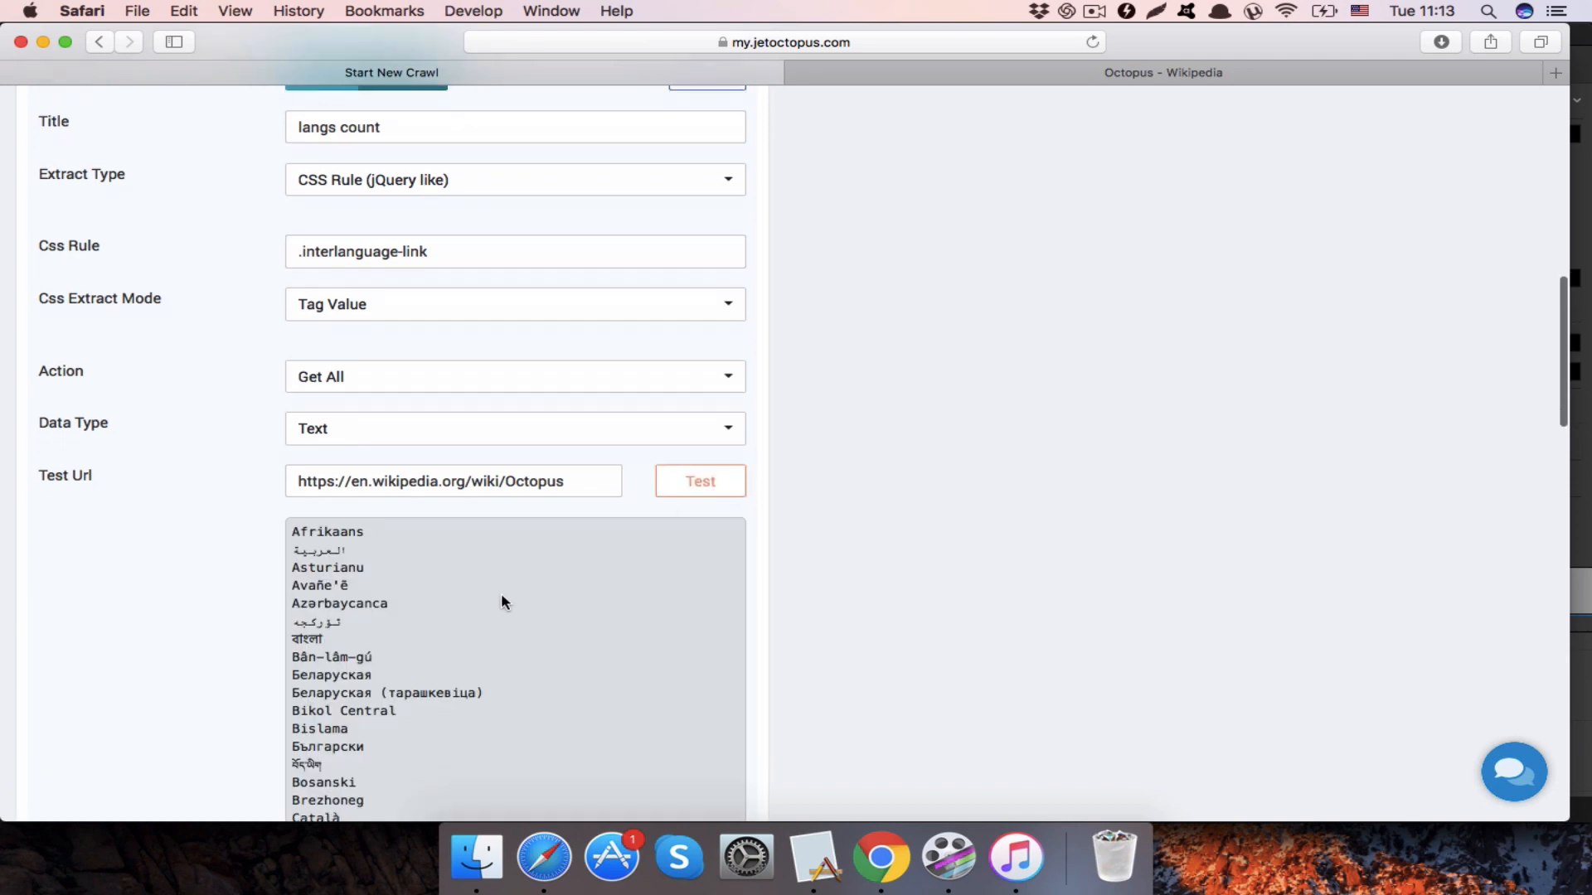
{"action": "scroll", "coordinate": [501, 593], "scroll_direction": "down", "scroll_amount": 10}
{"action": "scroll", "coordinate": [501, 594], "scroll_direction": "up", "scroll_amount": 7}
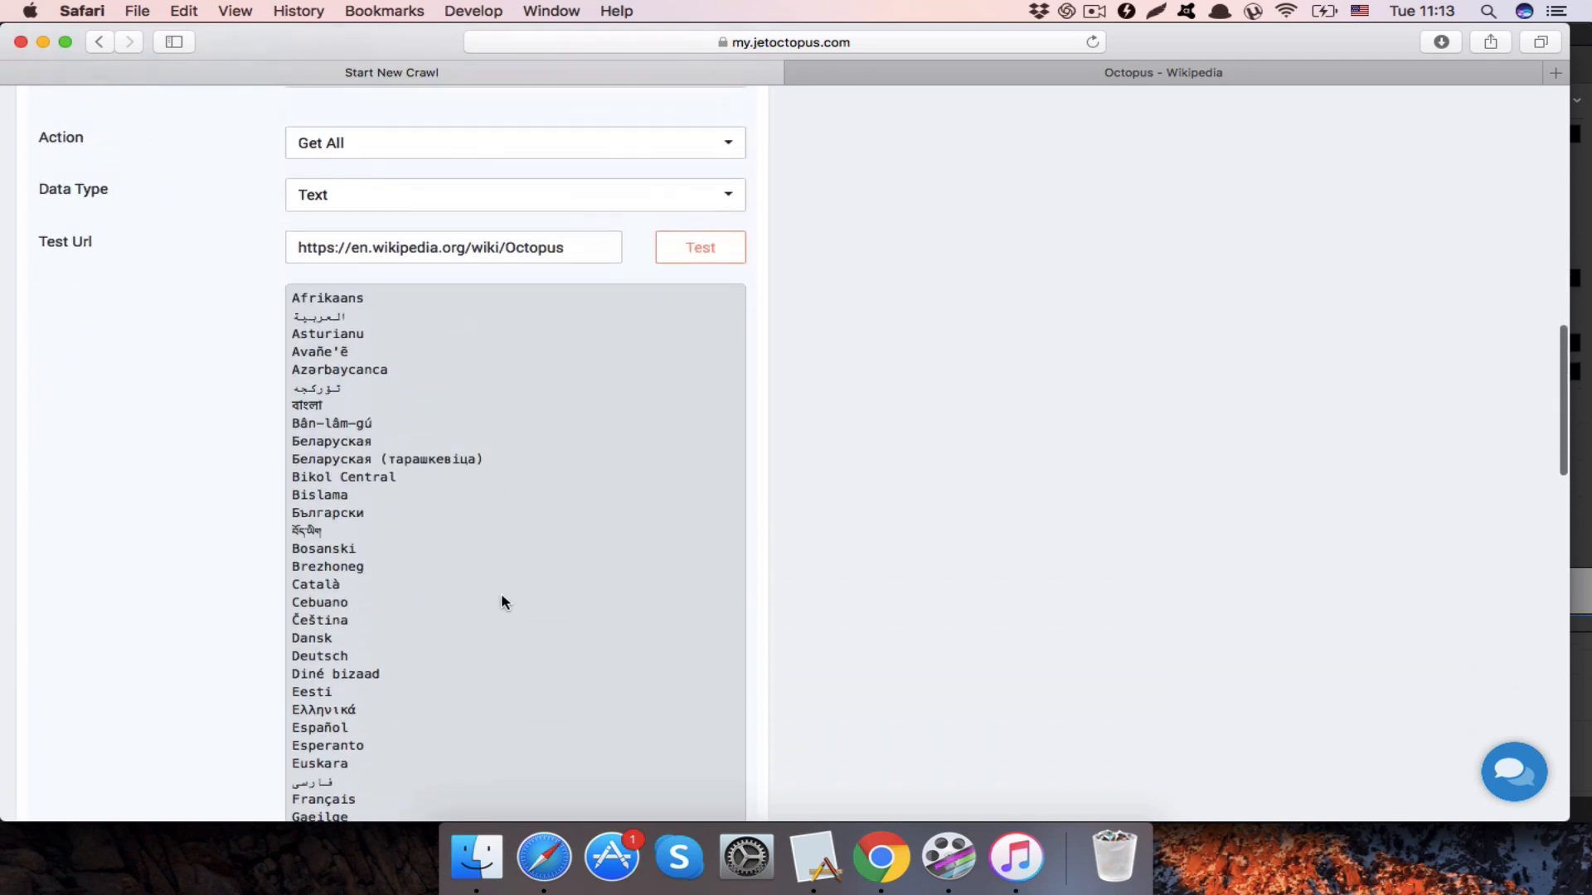
- Set the "langs count" rule's action to Count Elements, run the test and highlight the result
{"action": "scroll", "coordinate": [501, 593], "scroll_direction": "up", "scroll_amount": 5}
{"action": "left_click", "coordinate": [567, 325]}
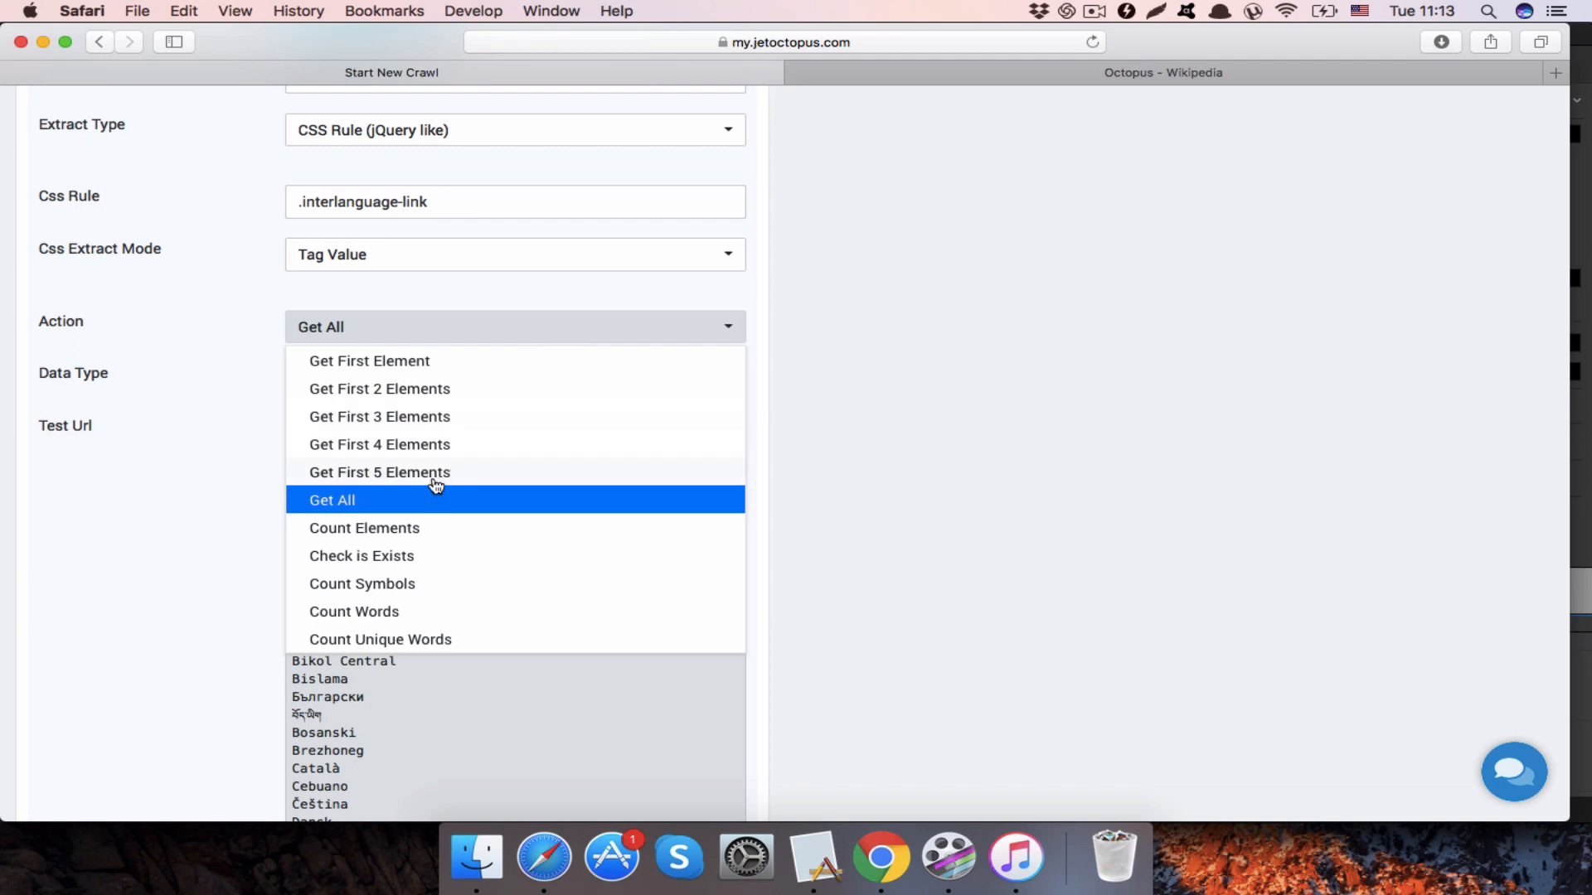
{"action": "left_click", "coordinate": [382, 528]}
{"action": "left_click", "coordinate": [711, 439]}
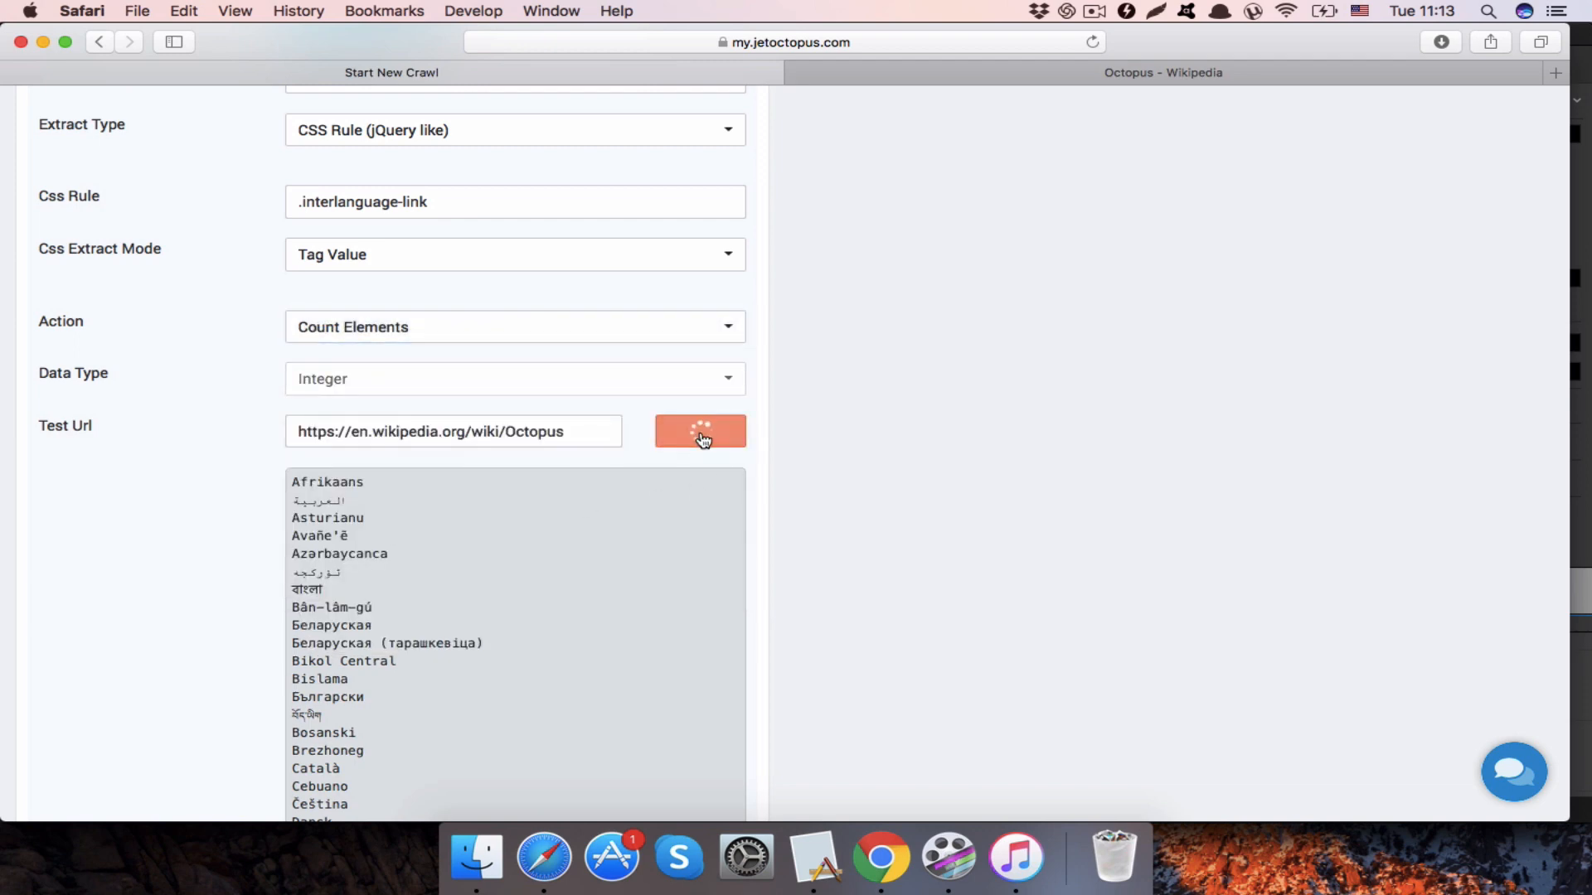
{"action": "scroll", "coordinate": [484, 384], "scroll_direction": "down", "scroll_amount": 2}
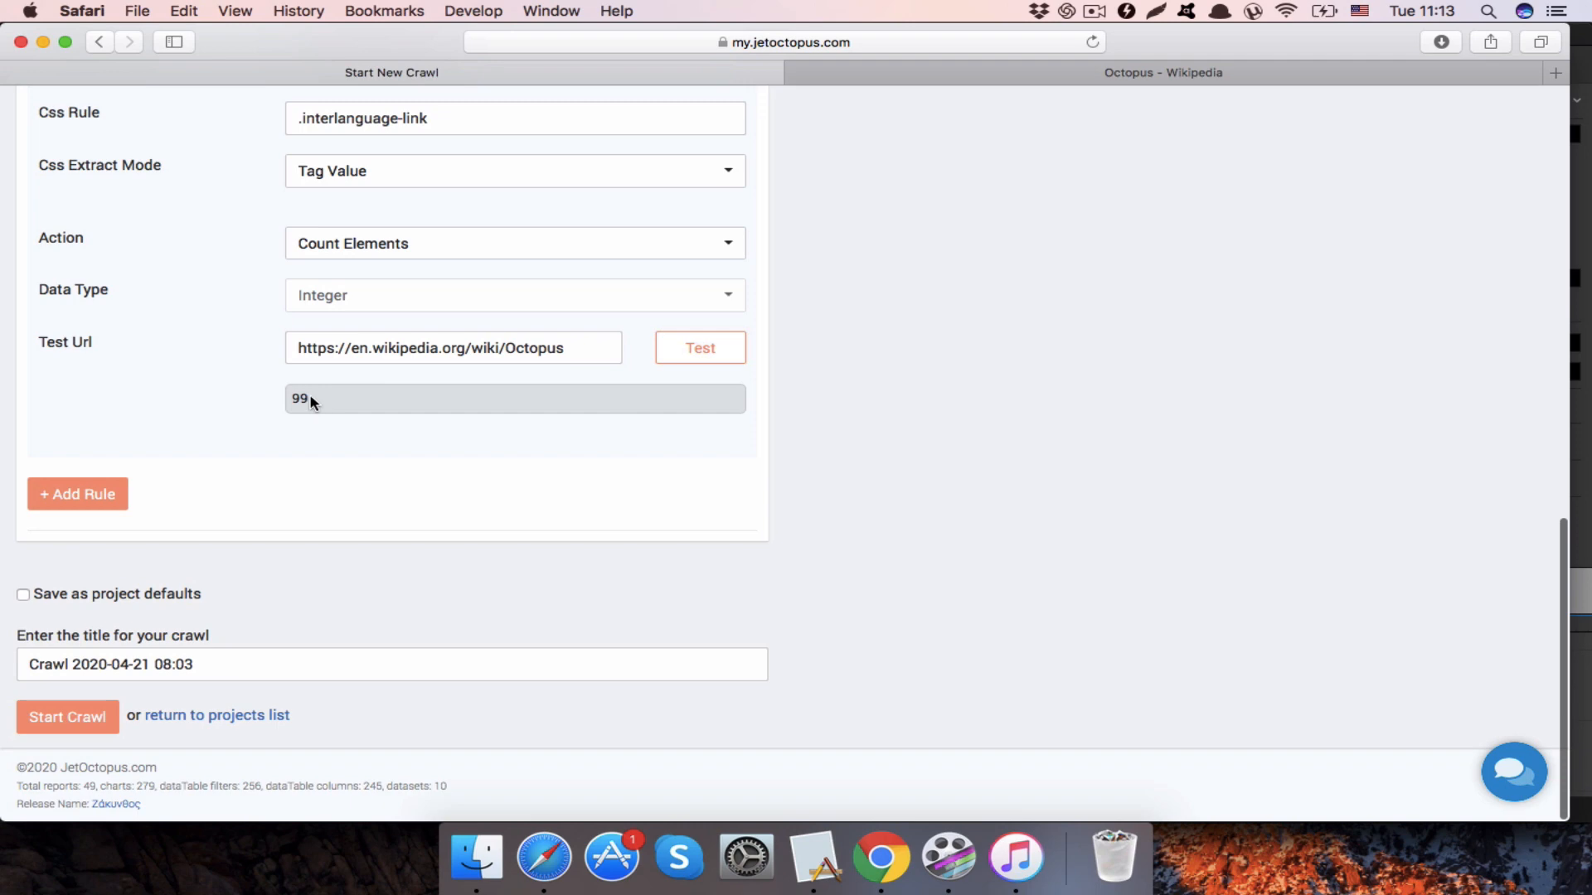
{"action": "left_click_drag", "start_coordinate": [312, 402], "coordinate": [279, 394]}
{"action": "scroll", "coordinate": [362, 406], "scroll_direction": "up", "scroll_amount": 6}
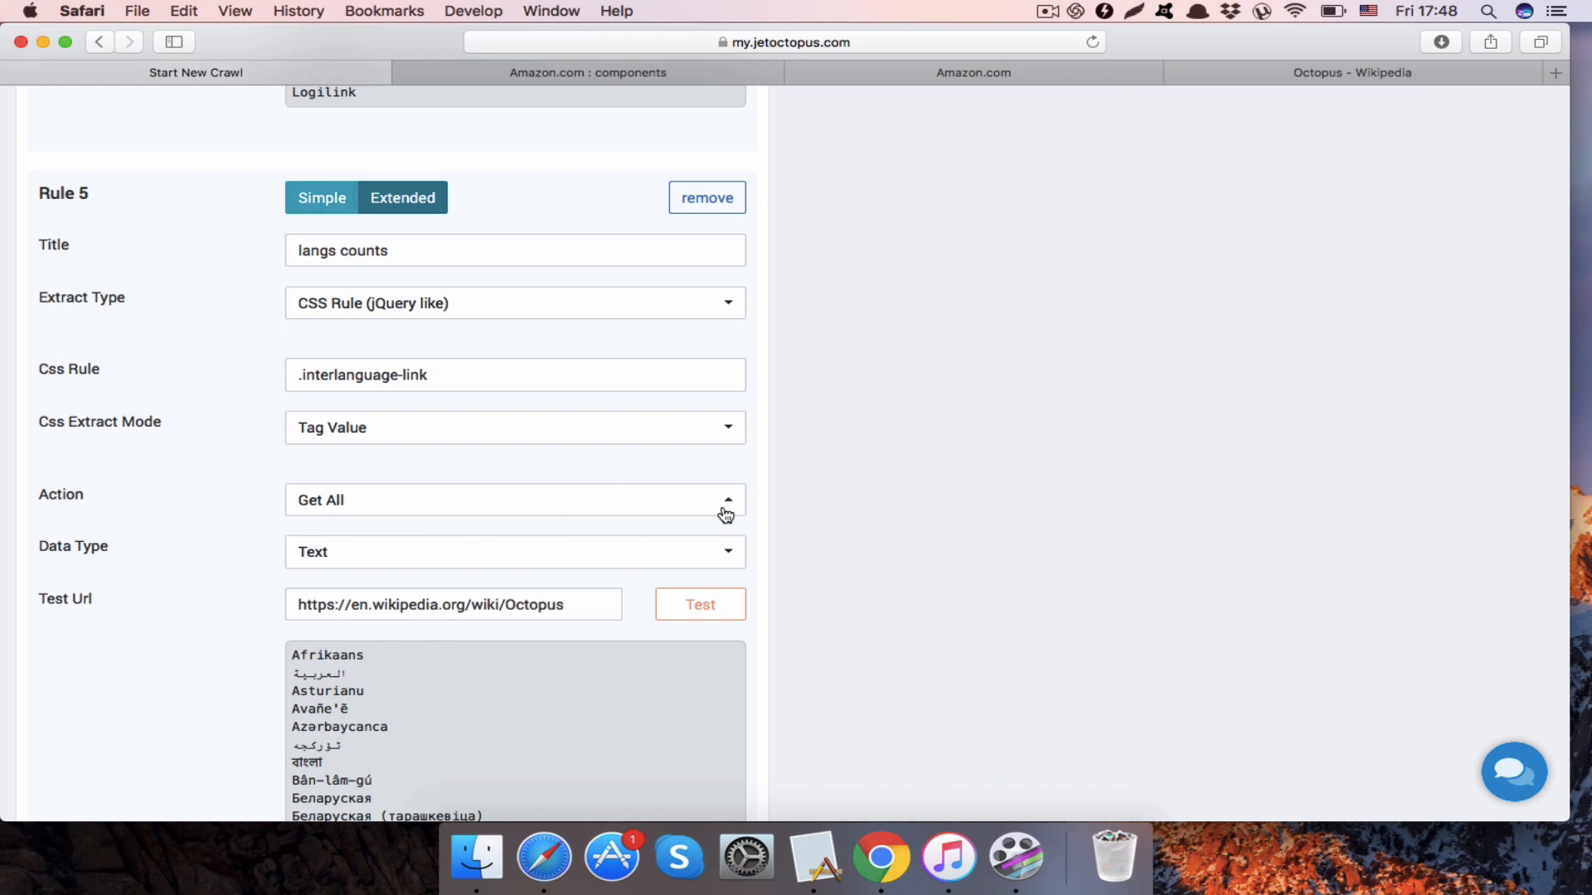
{"action": "left_click", "coordinate": [725, 510]}
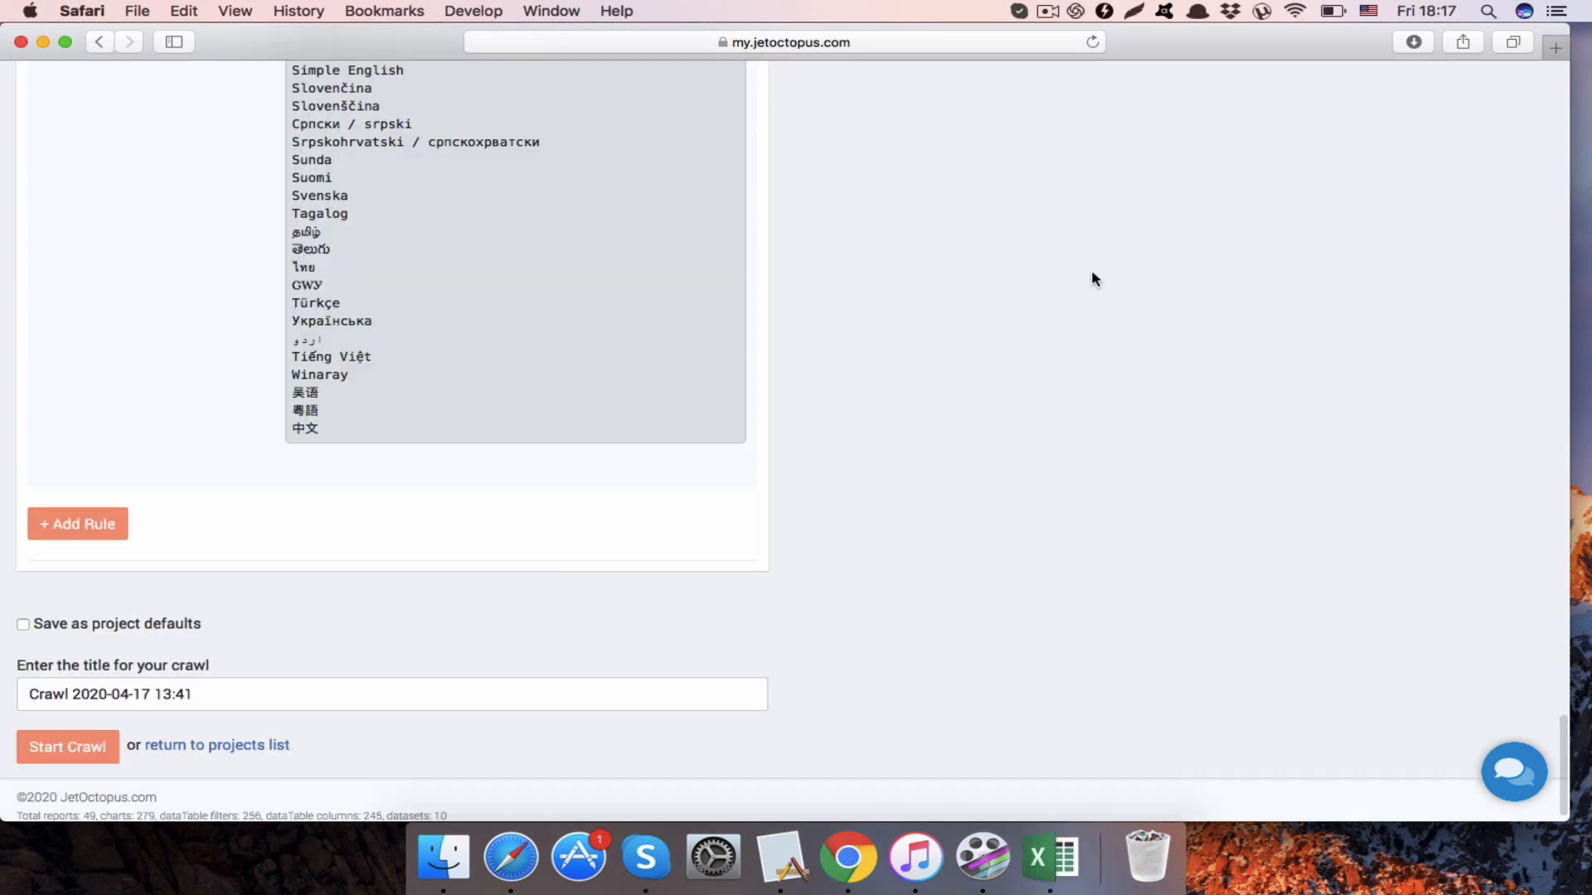
{"action": "scroll", "coordinate": [1091, 278], "scroll_direction": "down", "scroll_amount": 1}
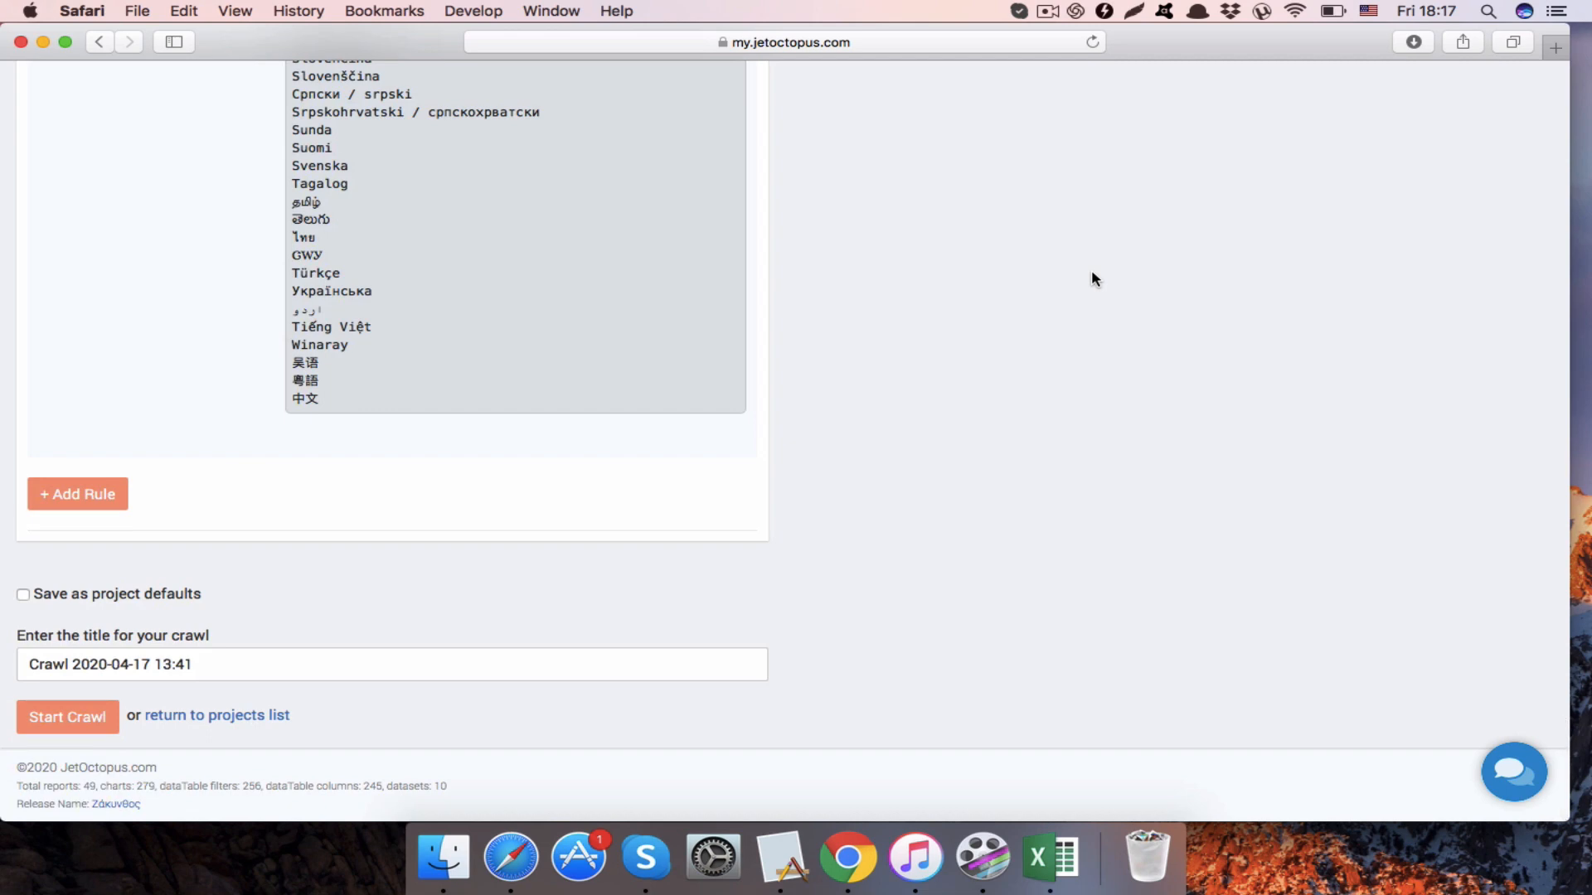
- Switch to the Octopus article in Chrome, open its page source and search it for "meta"
{"action": "key", "text": "super+Tab"}
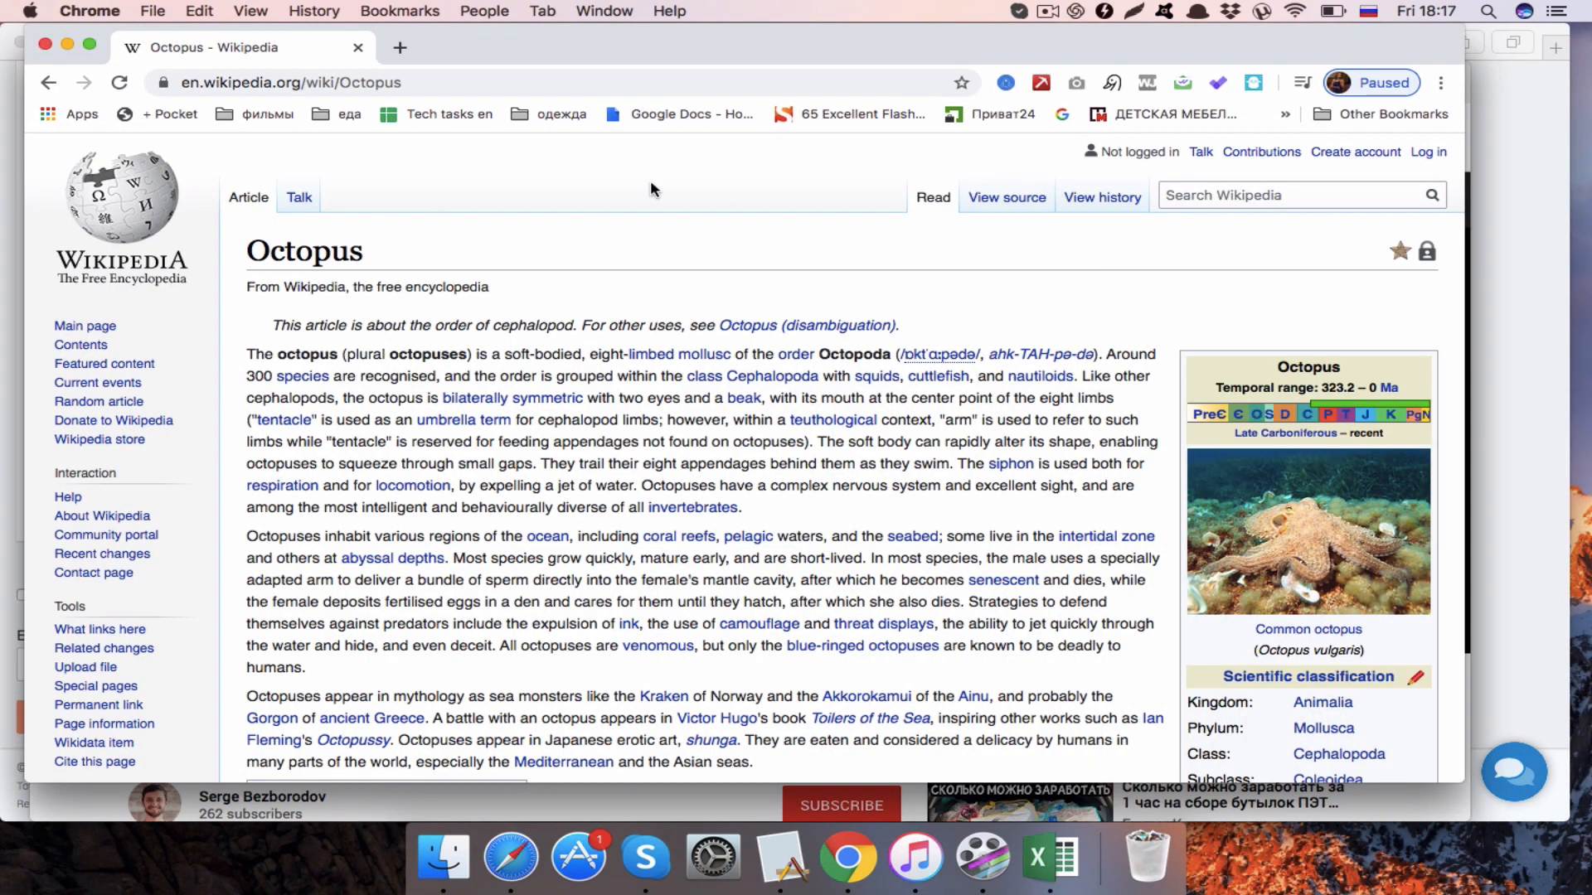
{"action": "right_click", "coordinate": [592, 226]}
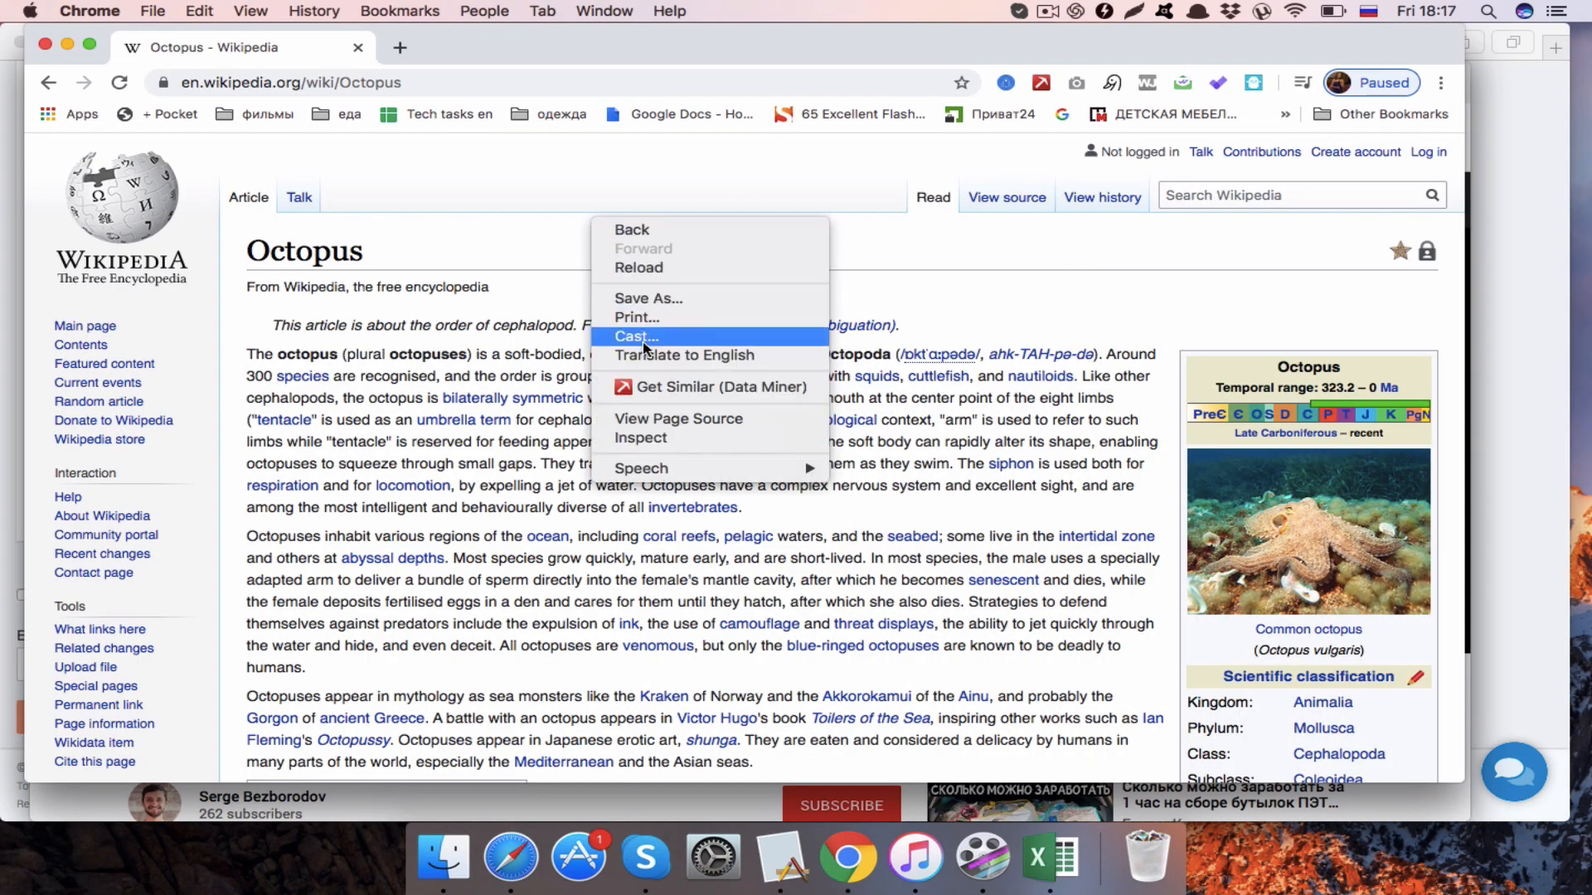
{"action": "left_click", "coordinate": [645, 421]}
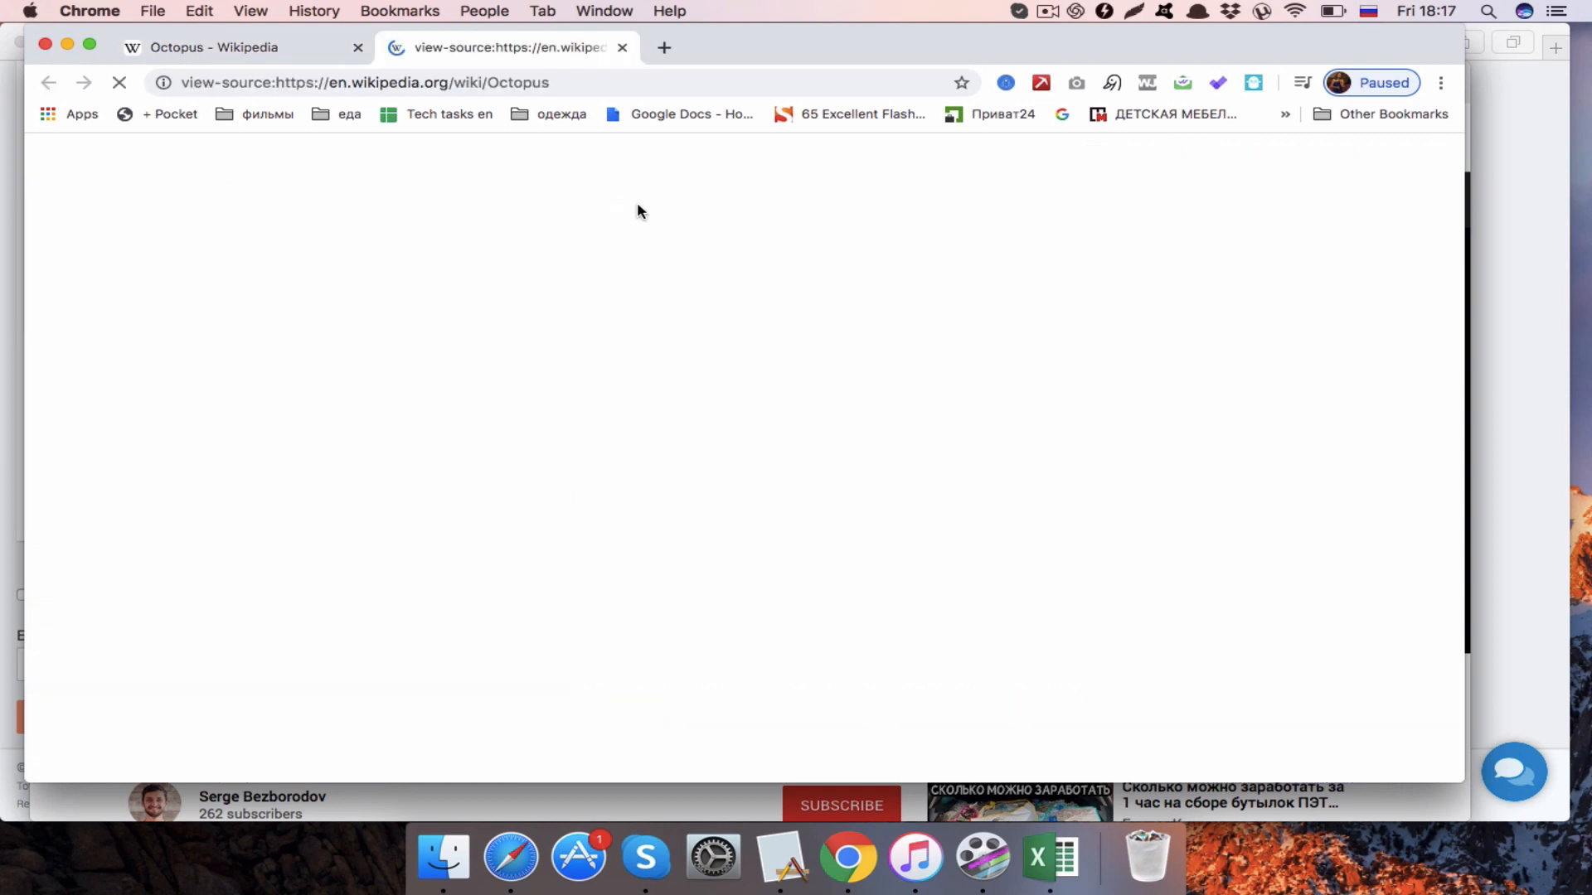
{"action": "key", "text": "super+f"}
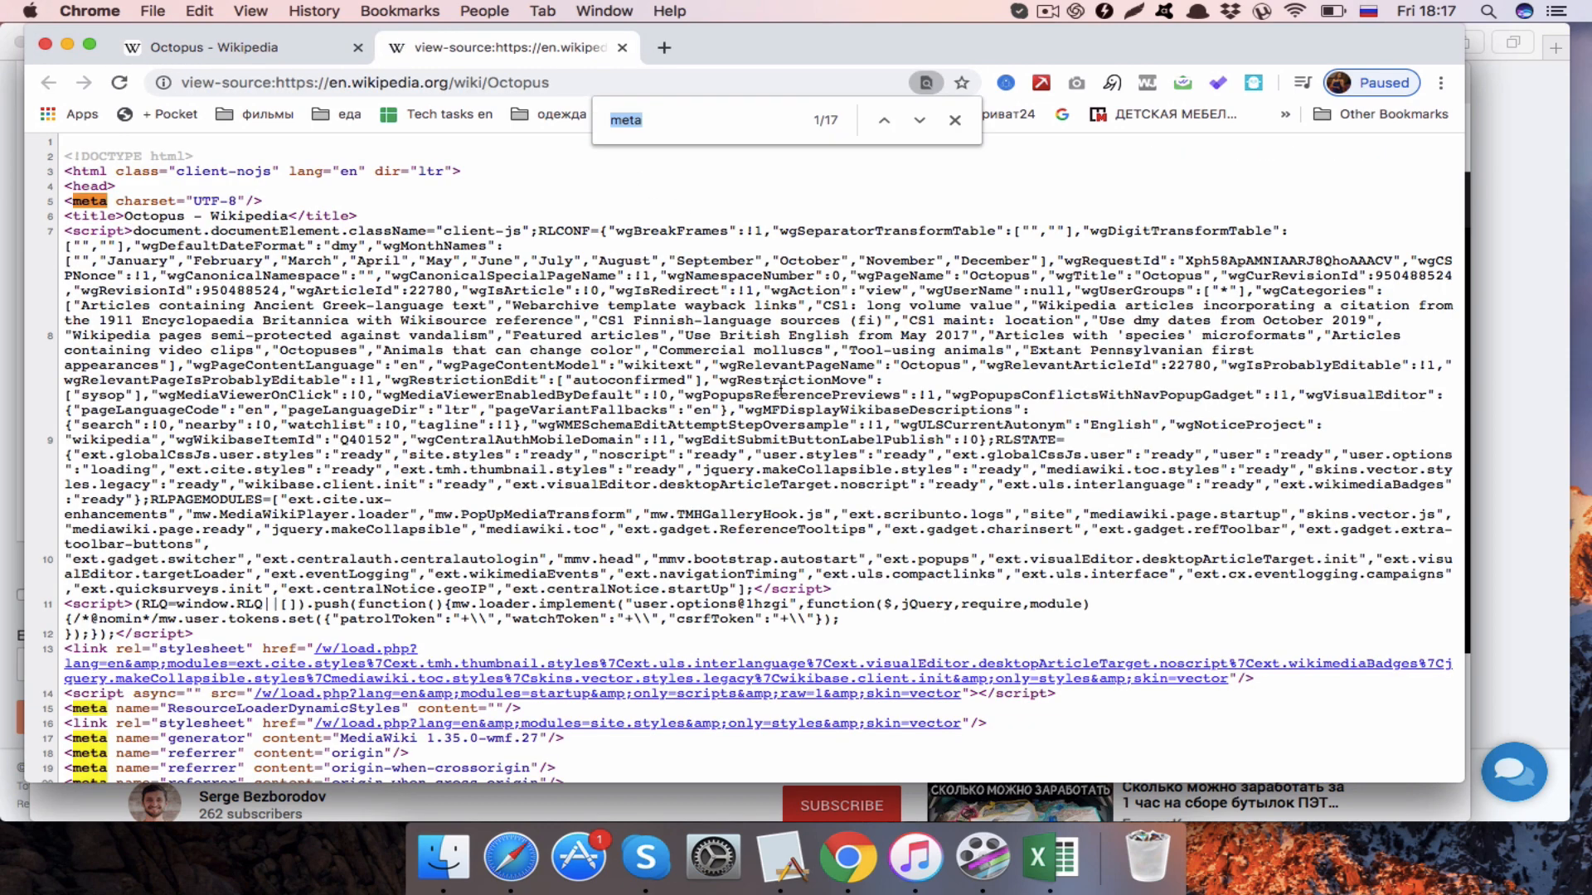
{"action": "key", "text": "Return"}
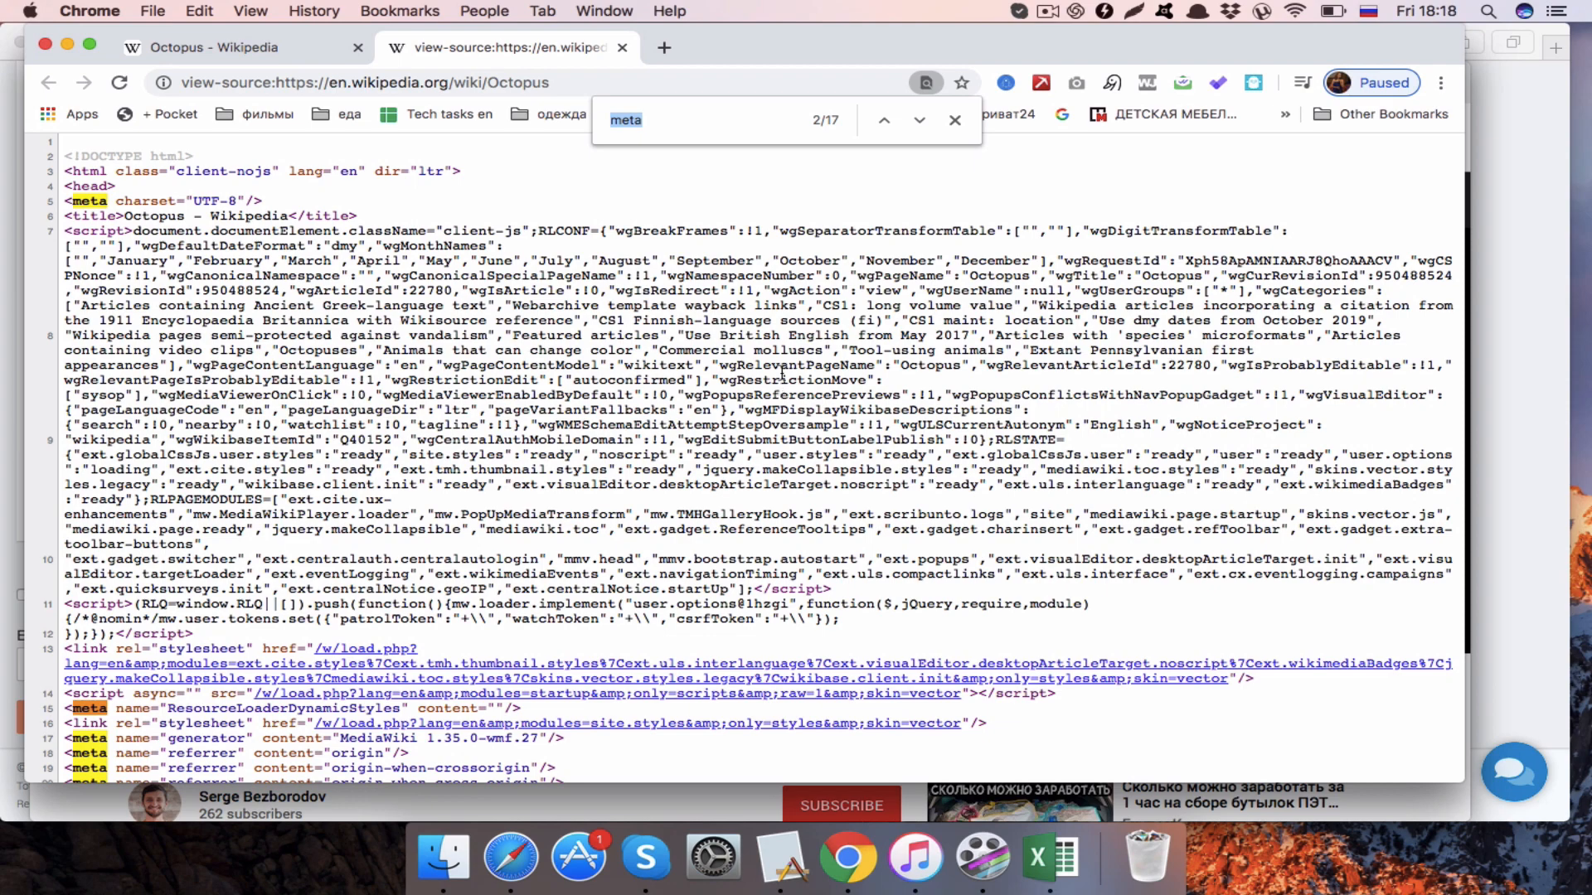
- Find the og:image meta tag in the page source and copy its property="og:image" attribute
{"action": "scroll", "coordinate": [506, 339], "scroll_direction": "down", "scroll_amount": 8}
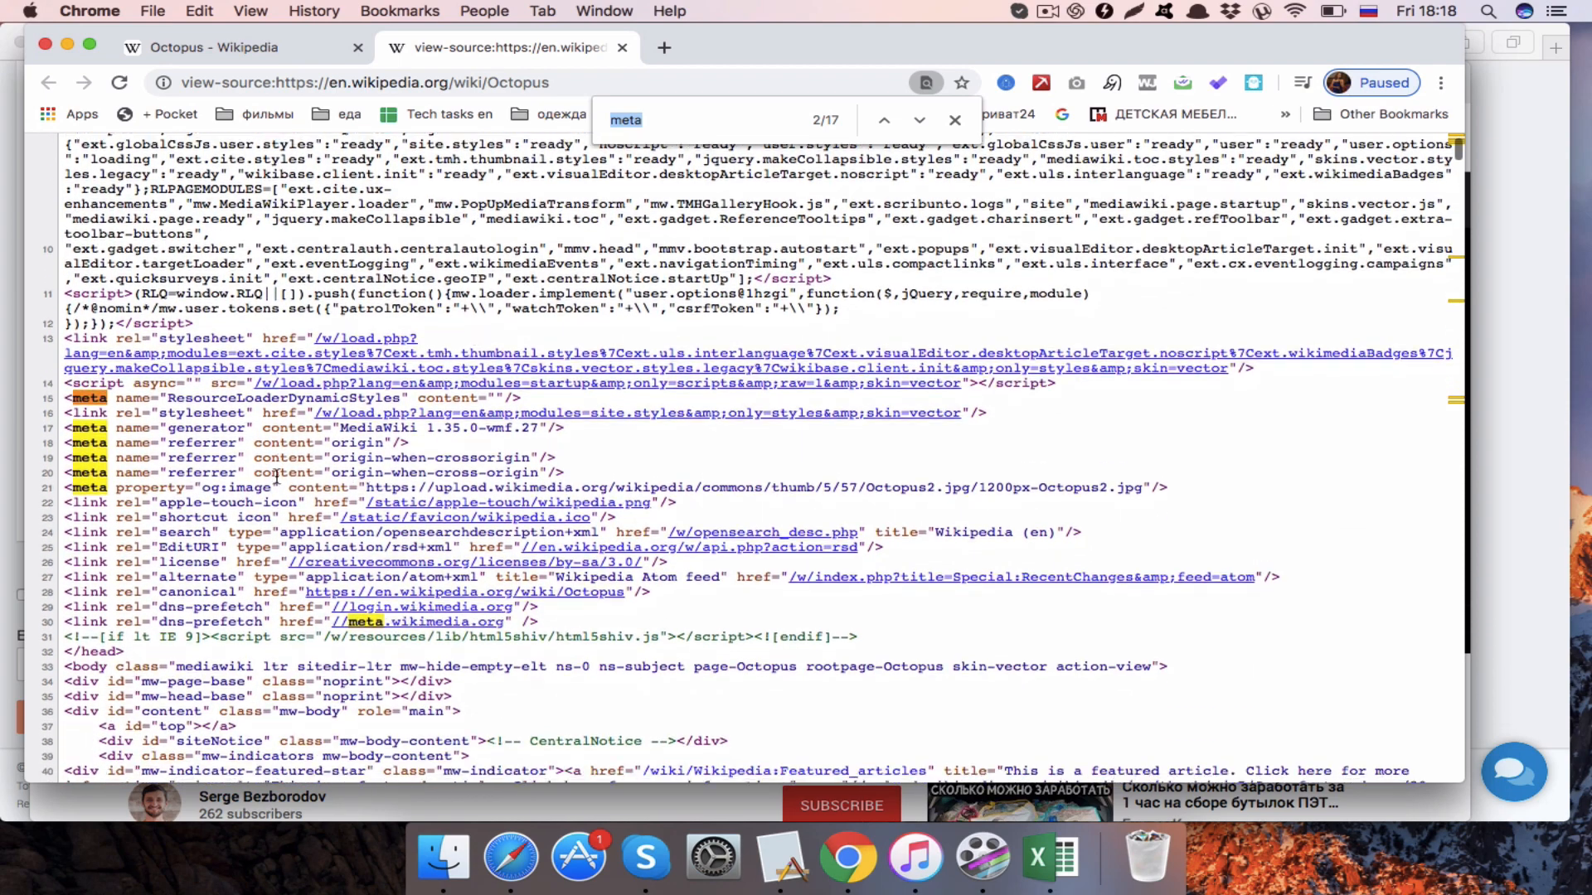
{"action": "left_click", "coordinate": [261, 489]}
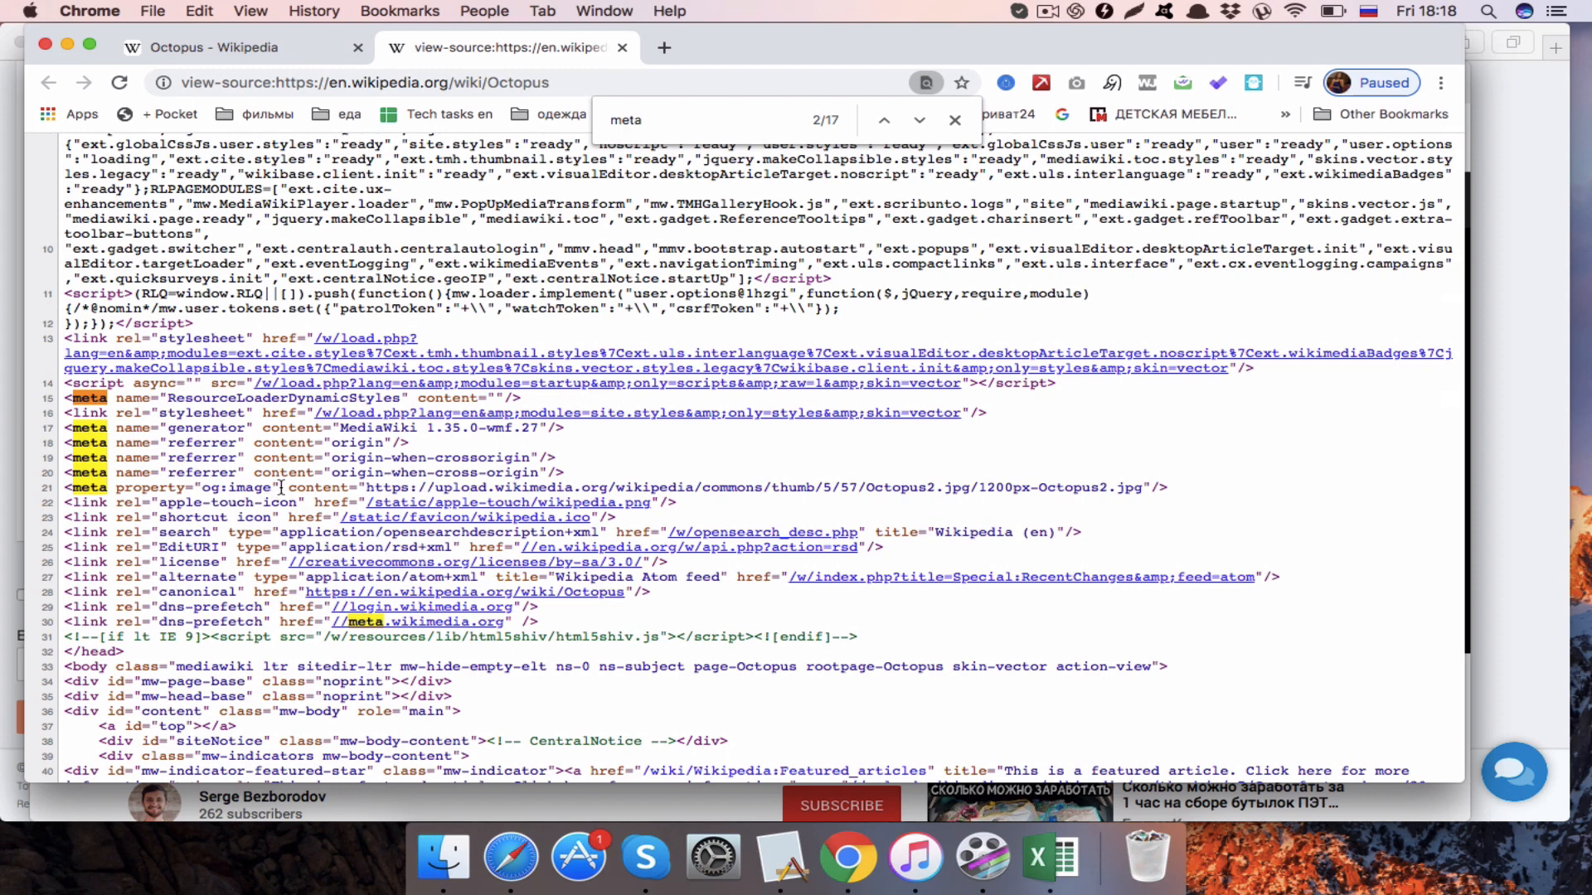
{"action": "left_click_drag", "start_coordinate": [280, 488], "coordinate": [115, 489]}
{"action": "key", "text": "super+c"}
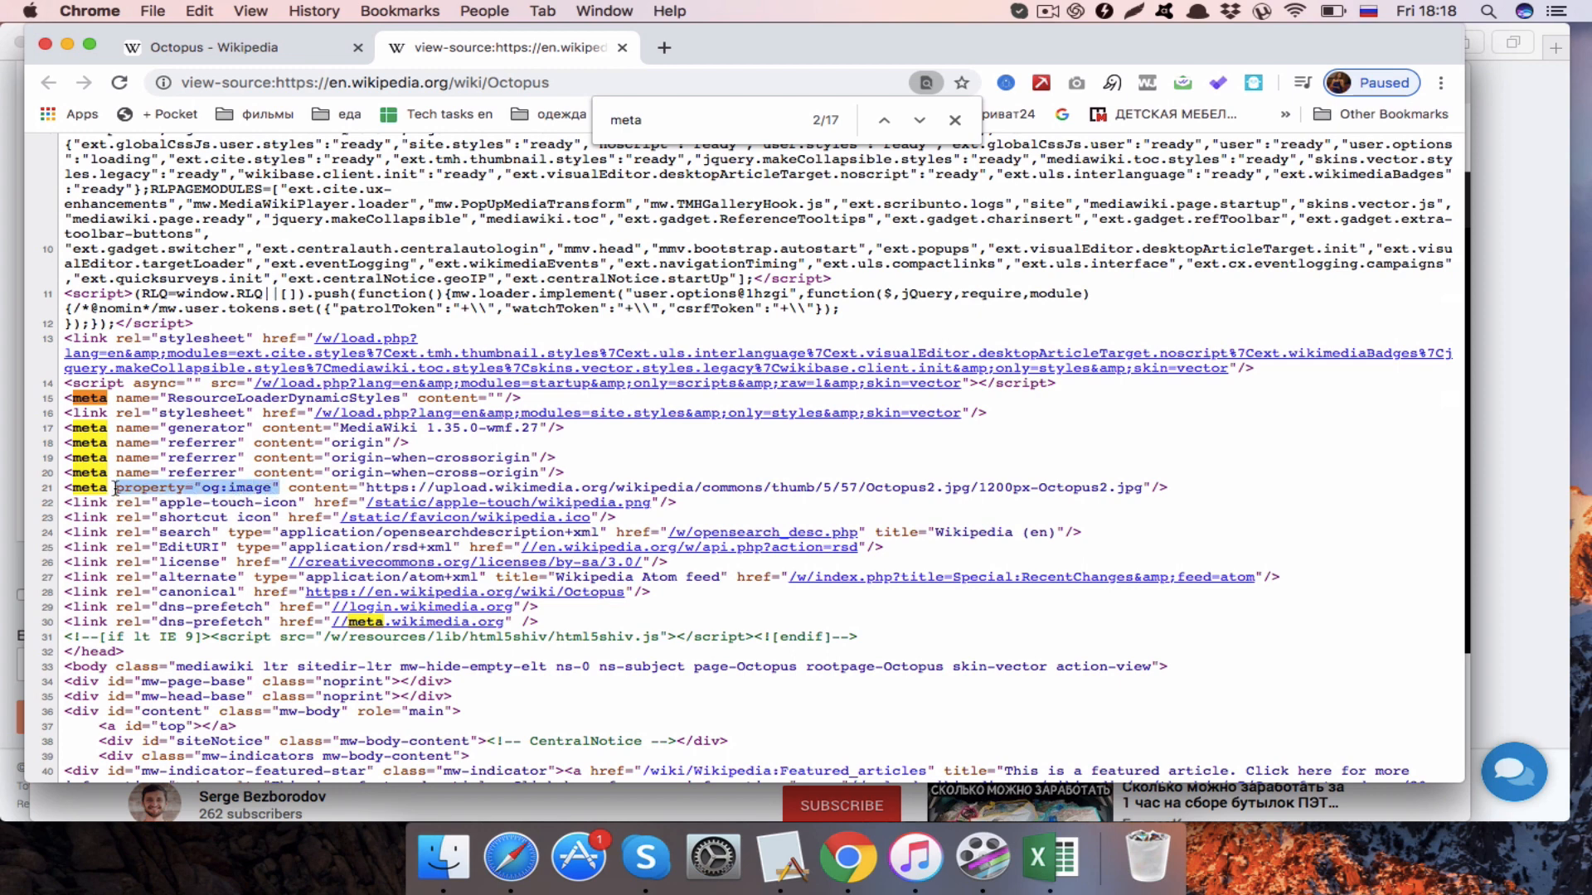
- Return to the crawl setup in Safari, add Rule 6 in Extended mode and title it "og image"
{"action": "key", "text": "super+Tab"}
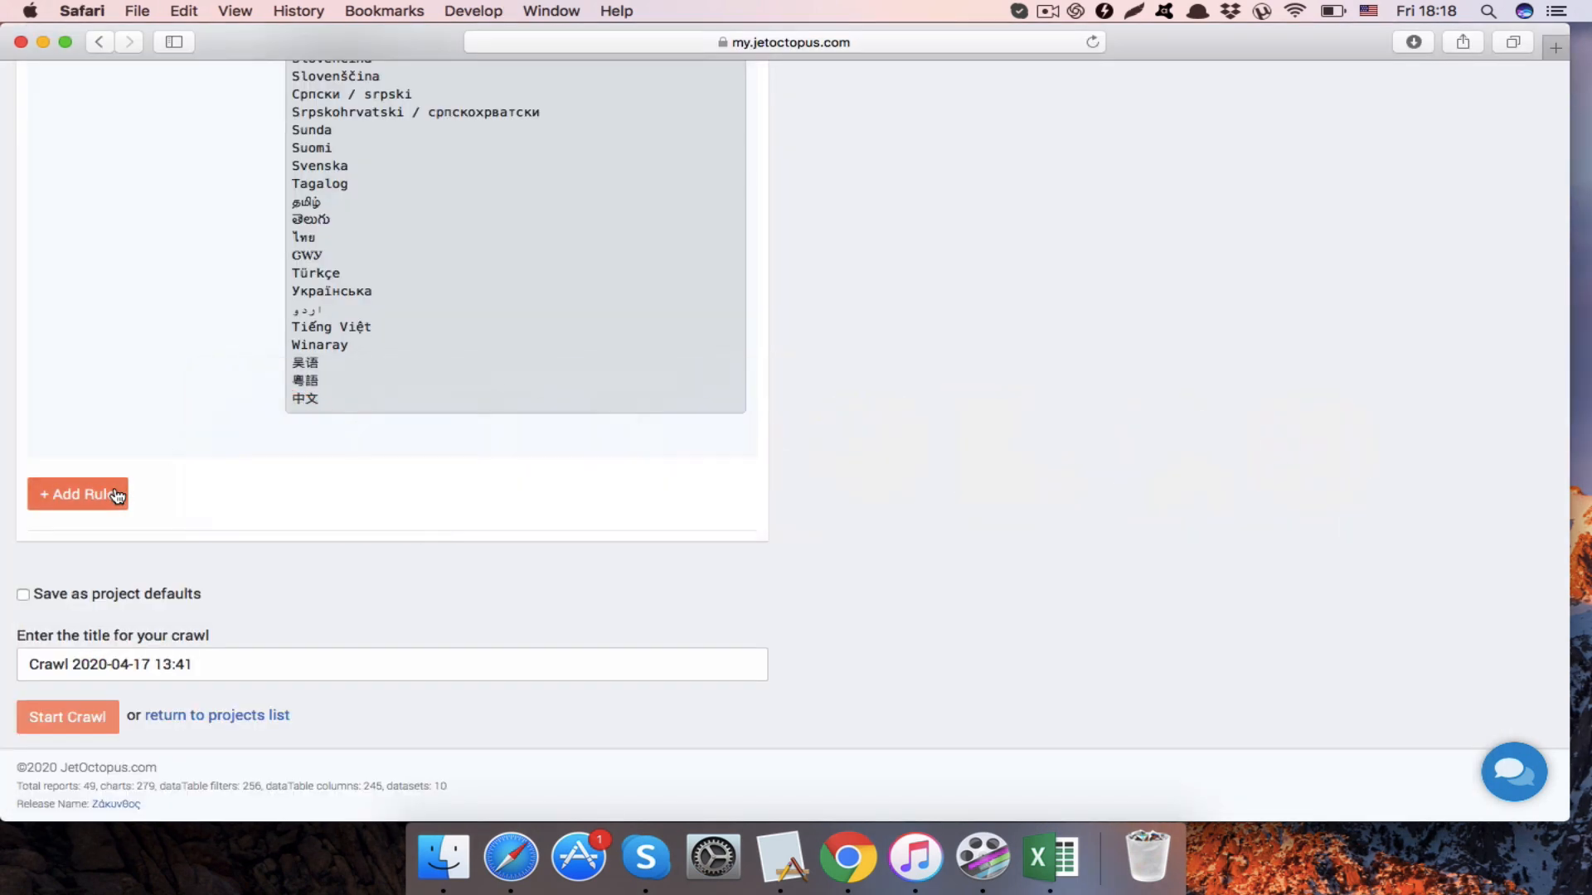
{"action": "left_click", "coordinate": [107, 500]}
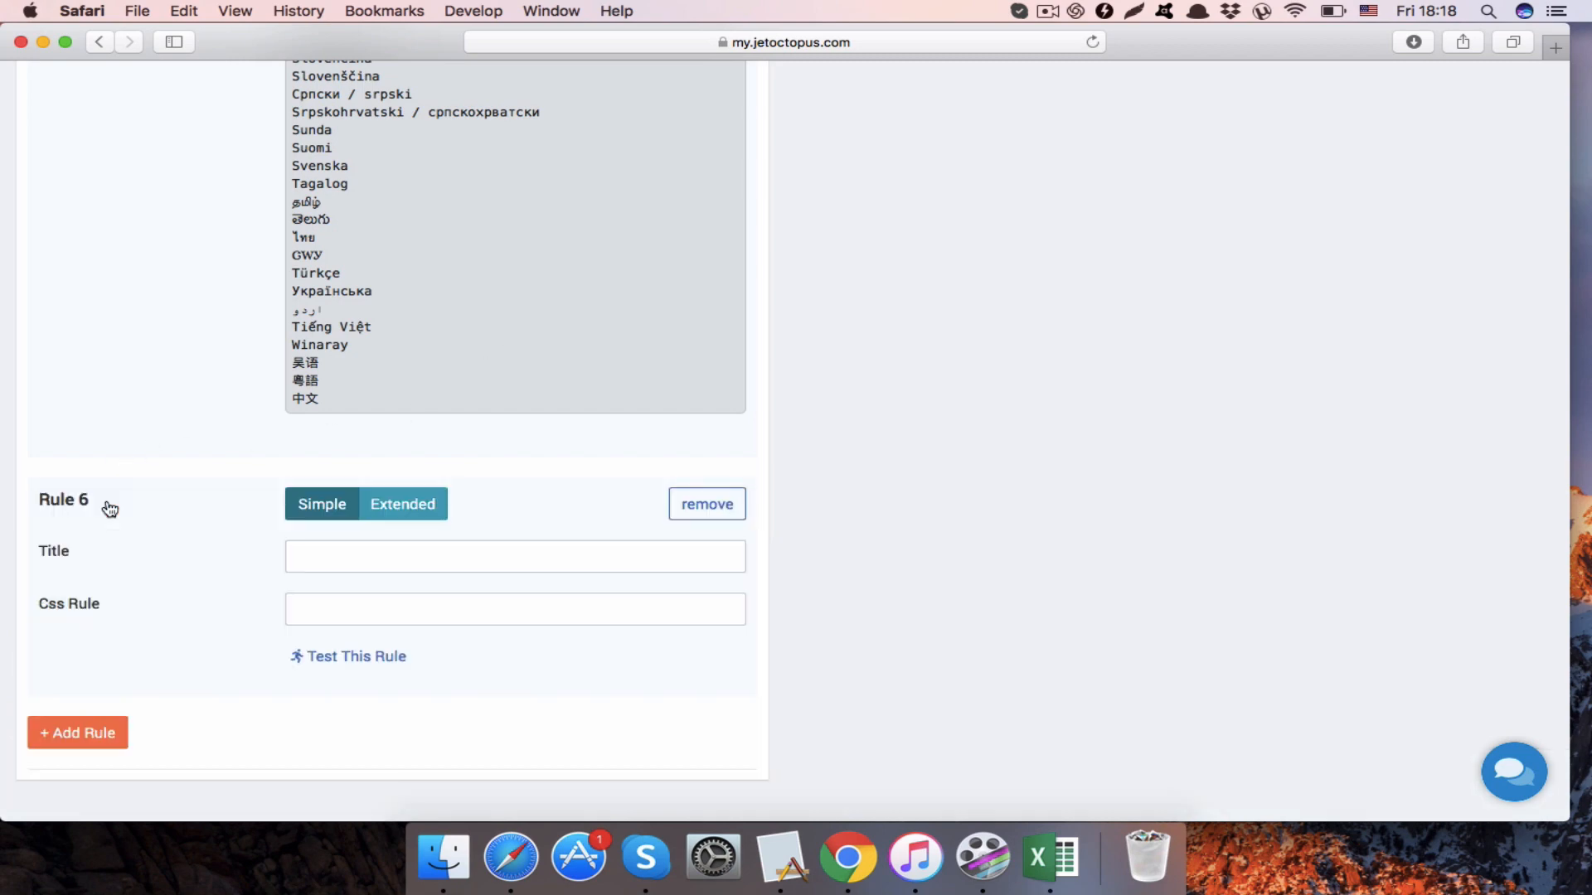
{"action": "left_click", "coordinate": [433, 512]}
{"action": "left_click", "coordinate": [422, 564]}
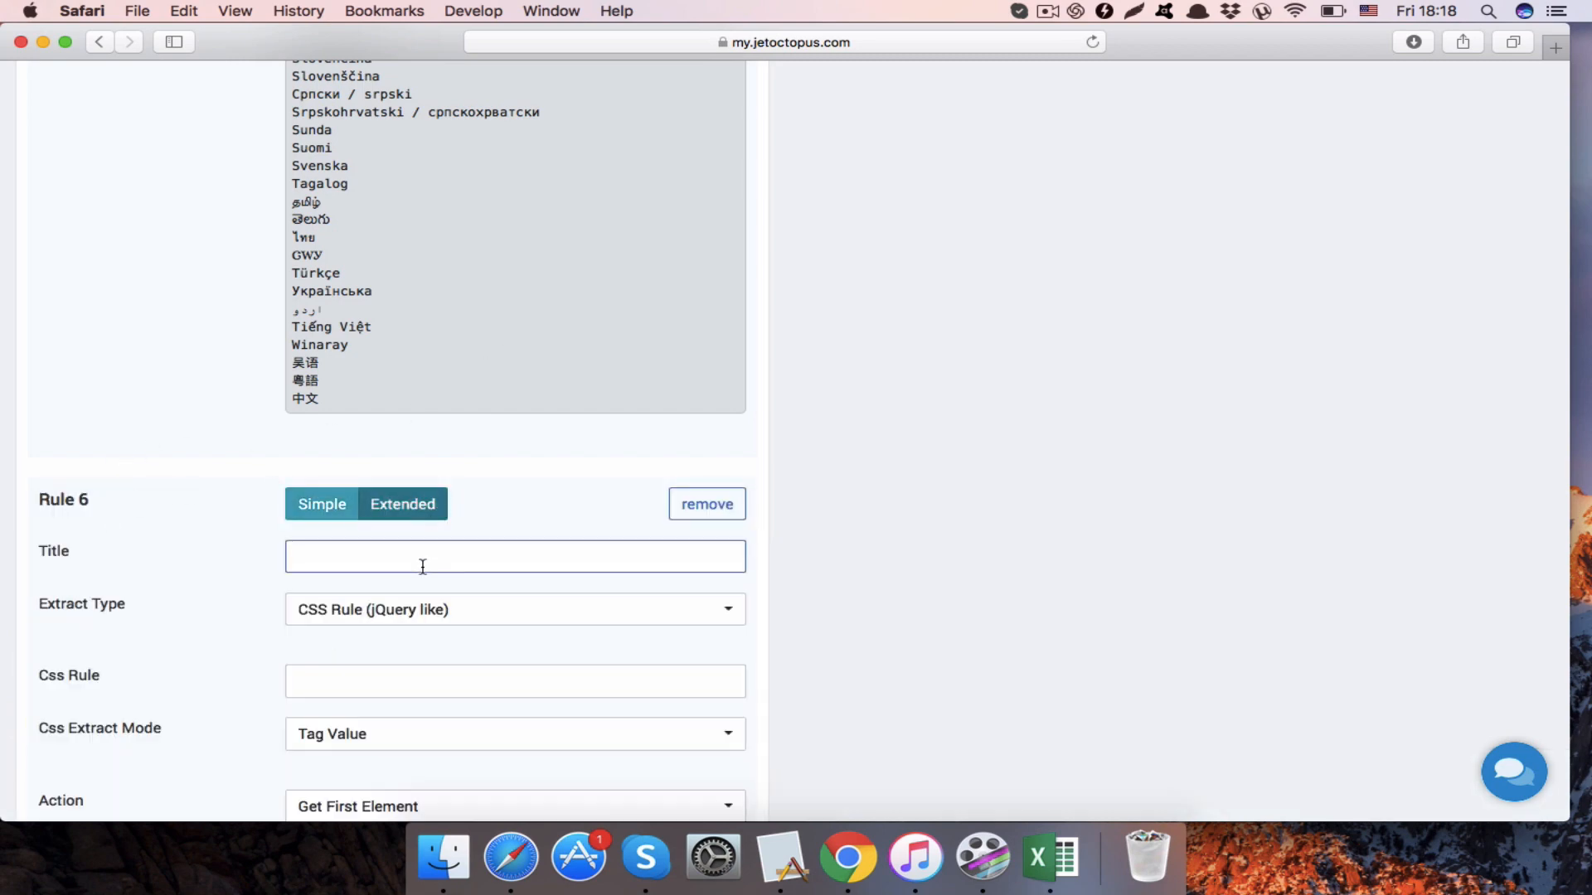
{"action": "type", "text": "og image"}
{"action": "scroll", "coordinate": [440, 593], "scroll_direction": "down", "scroll_amount": 3}
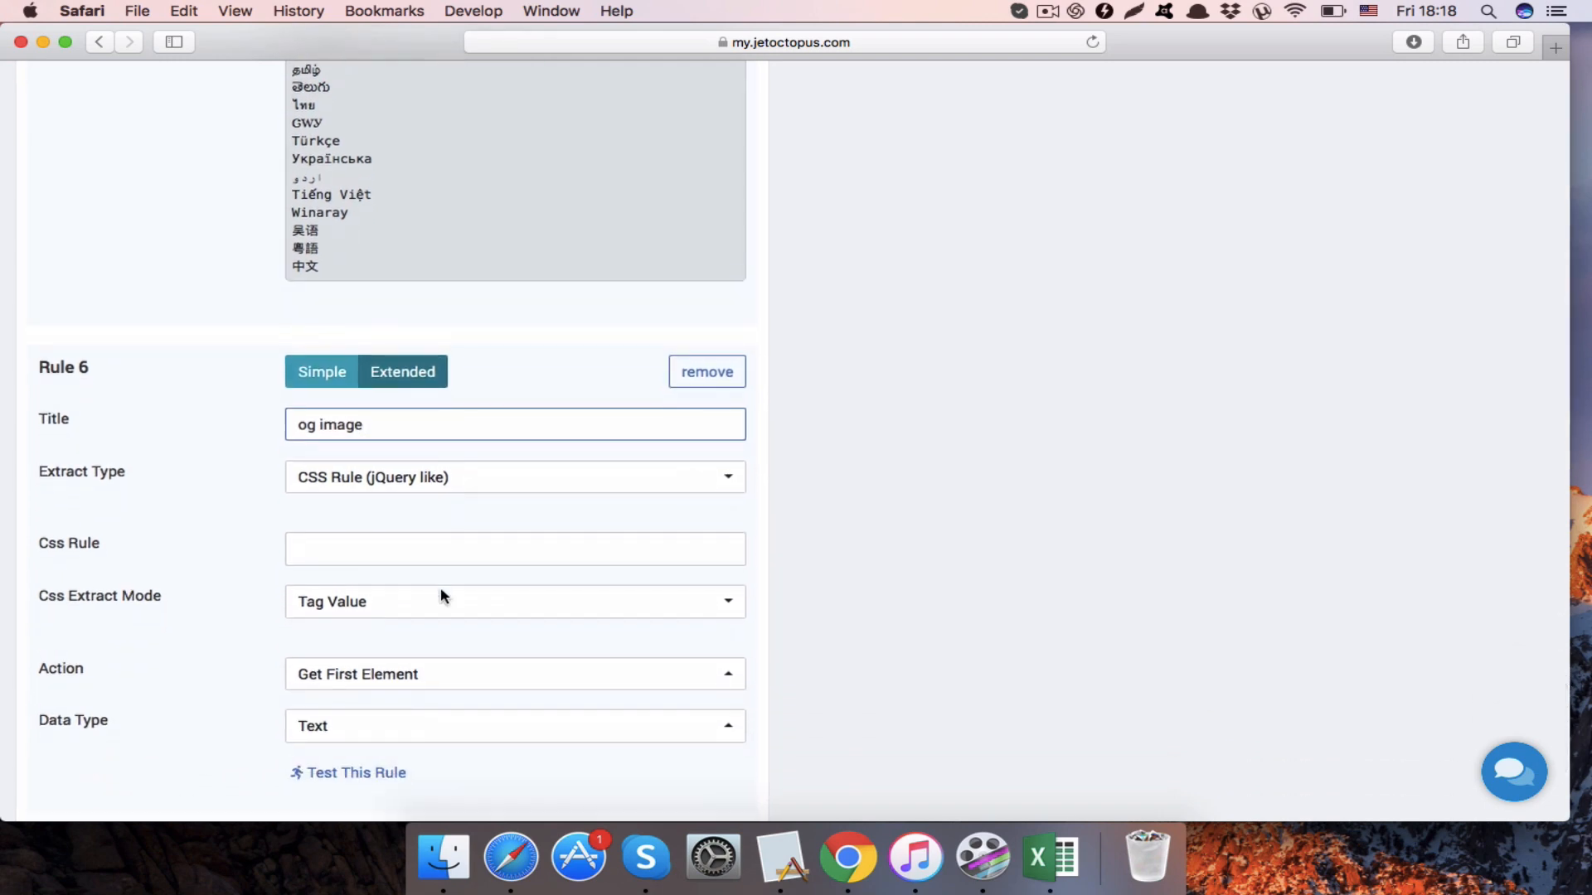
- Paste the copied attribute into the "og image" rule and complete the CSS rule as meta[property="og:image"]
{"action": "left_click", "coordinate": [370, 550]}
{"action": "key", "text": "super+v"}
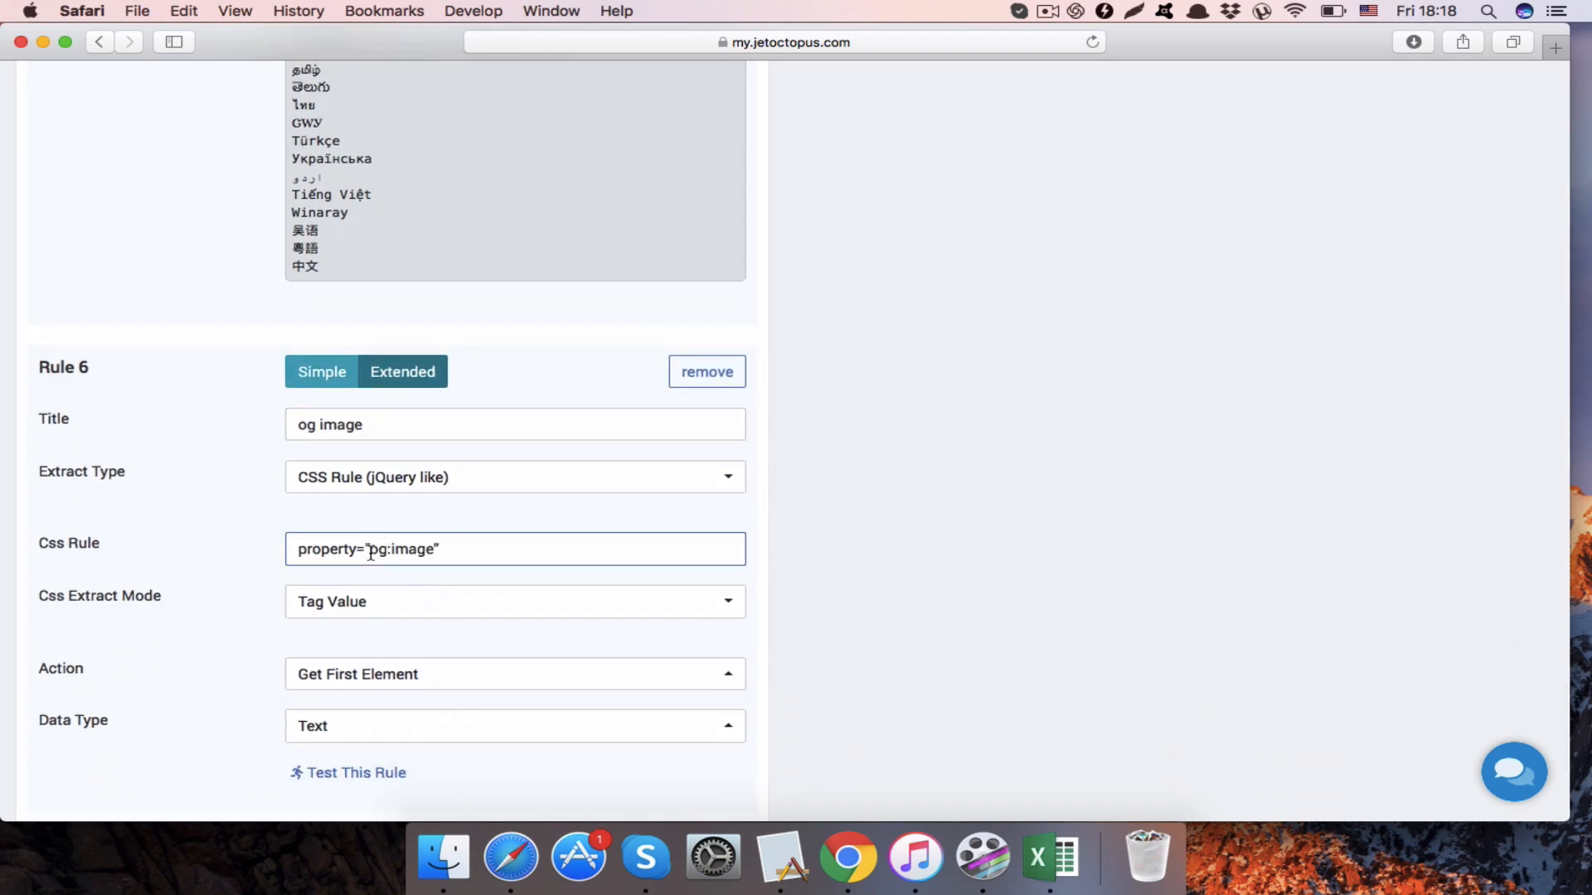
{"action": "left_click", "coordinate": [296, 548]}
{"action": "type", "text": "meta"}
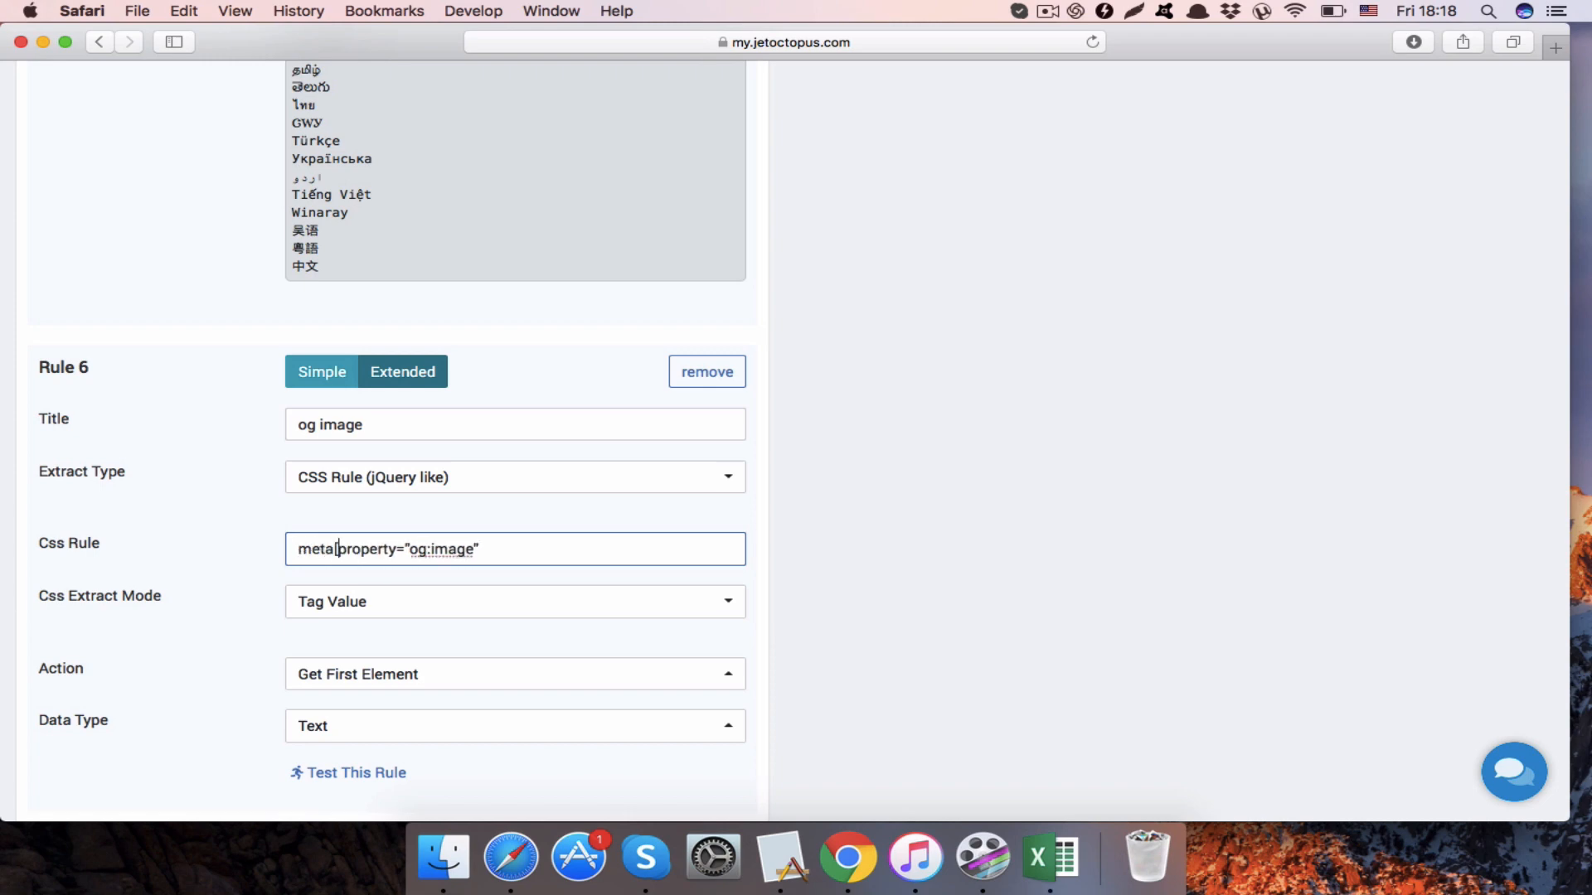
{"action": "type", "text": "]"}
- Set the Css Extract Mode of the "og image" rule to Attribute
{"action": "scroll", "coordinate": [420, 485], "scroll_direction": "down", "scroll_amount": 3}
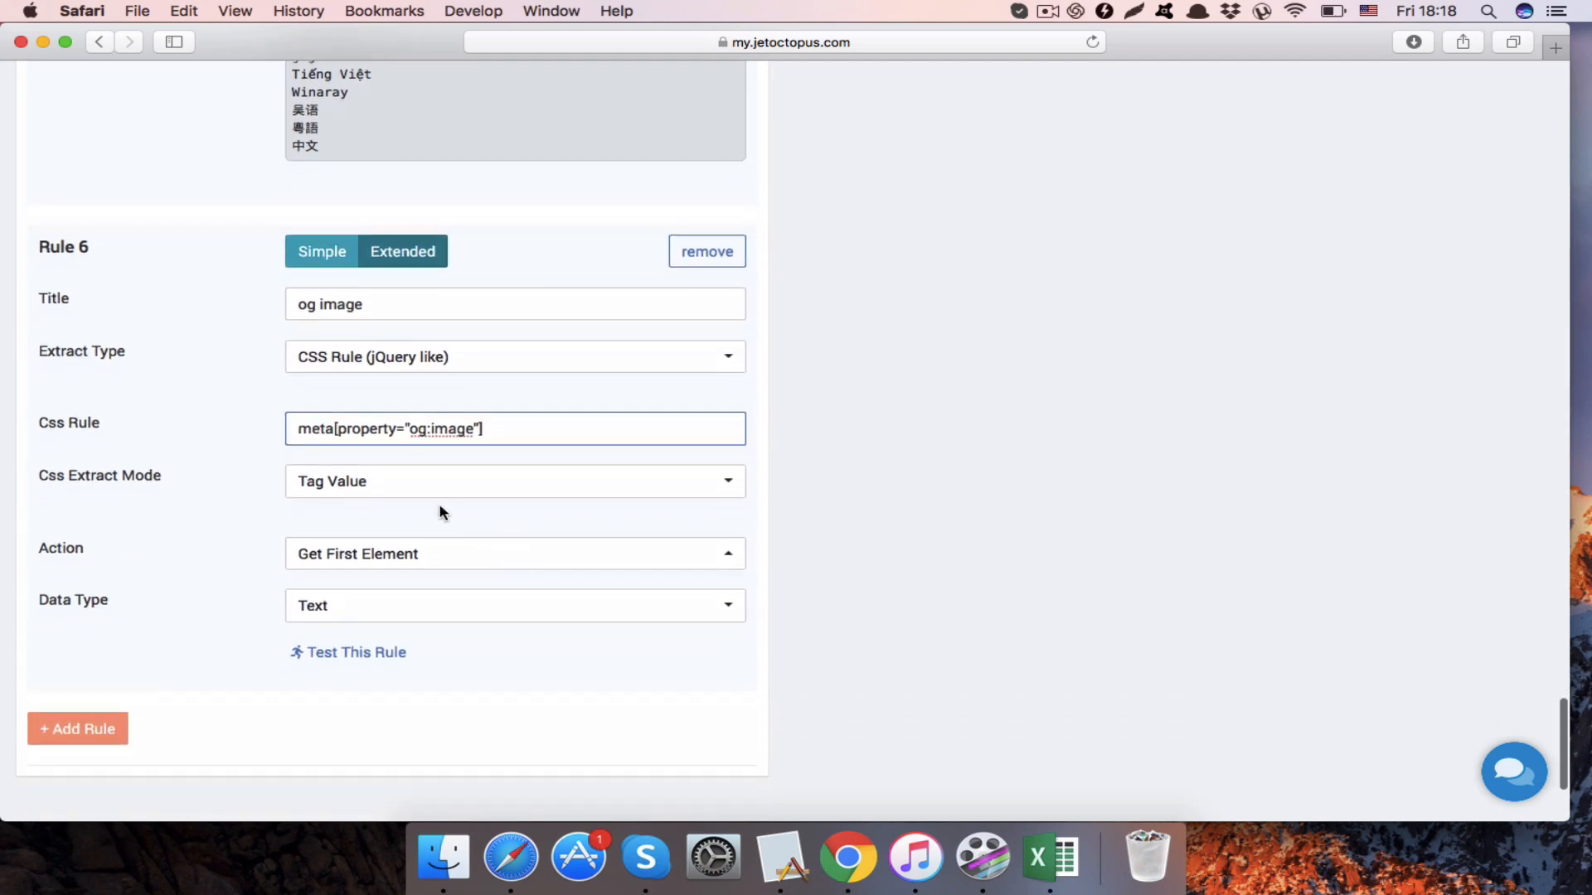
{"action": "left_click", "coordinate": [422, 487]}
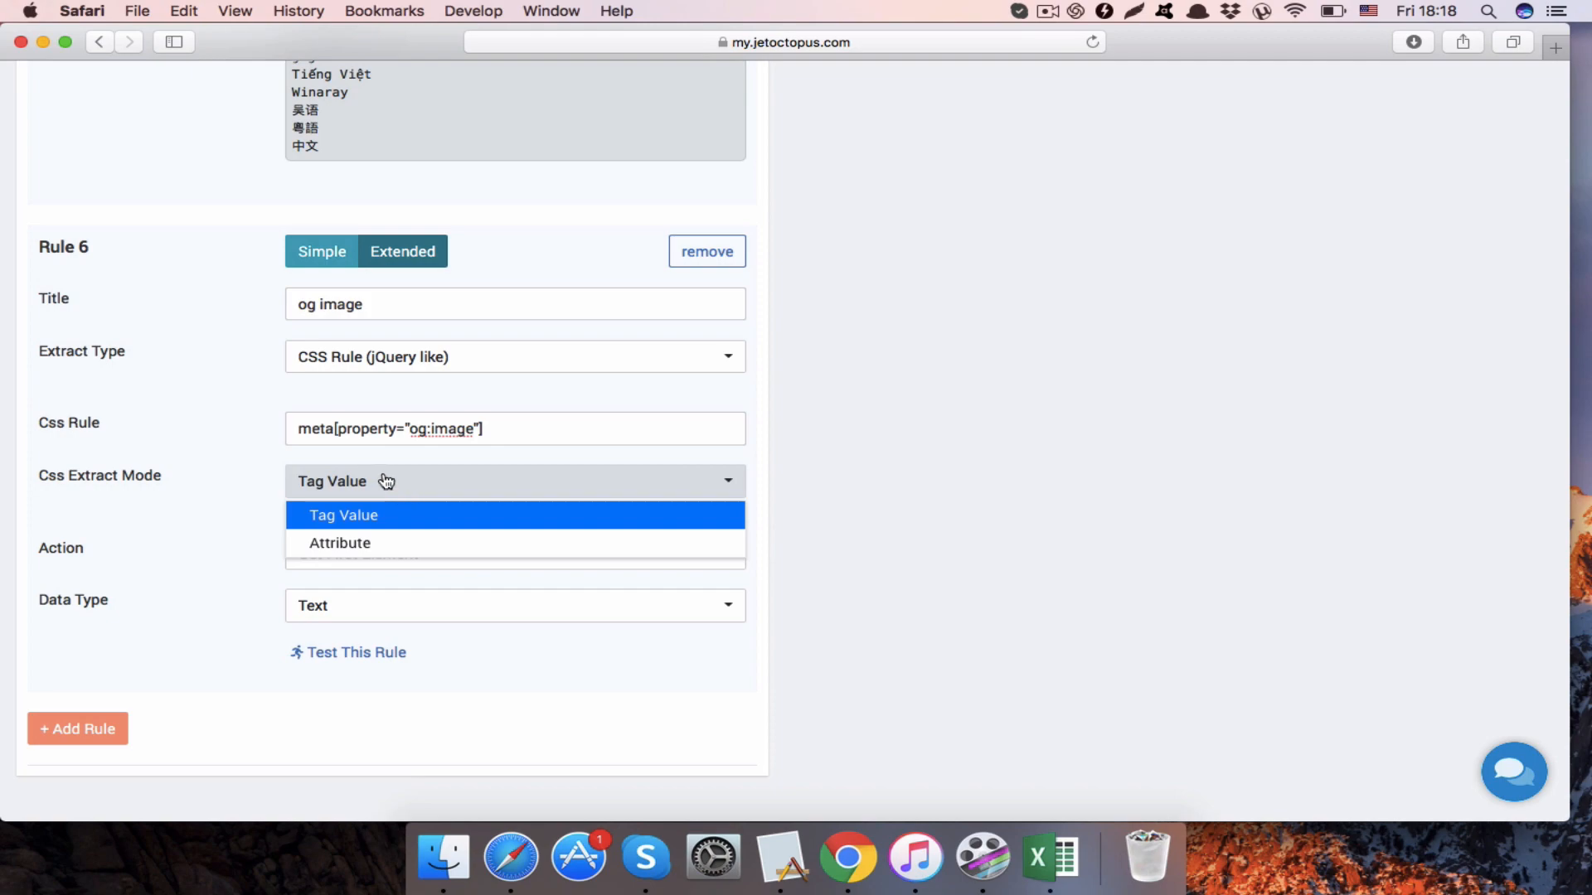
{"action": "left_click", "coordinate": [362, 543]}
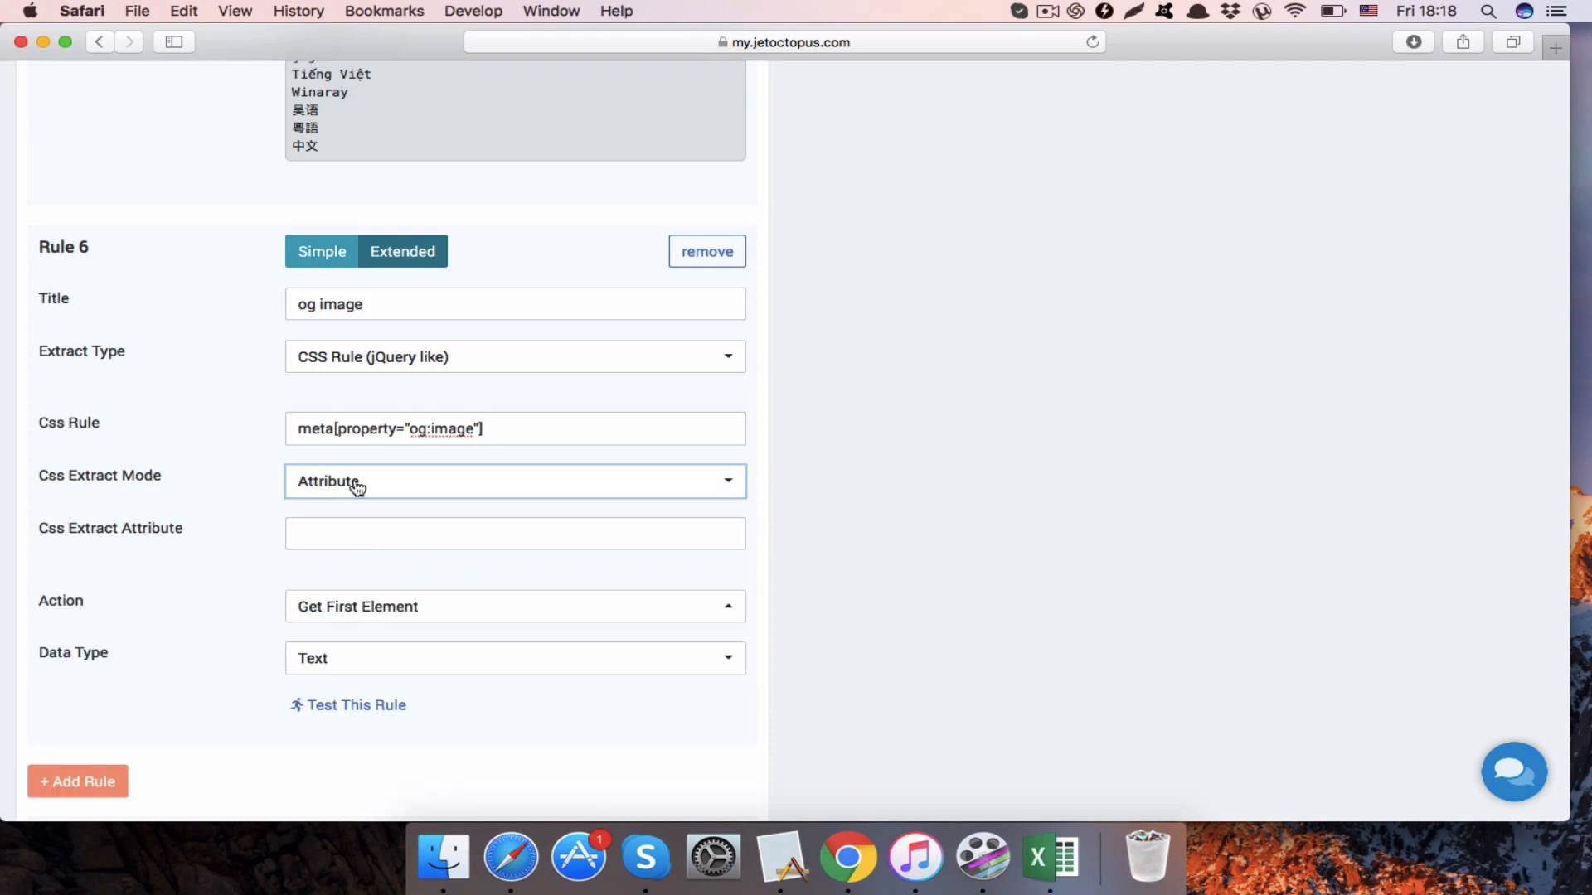
- Copy the attribute name "content" from the og:image tag in Chrome's page source and enter it as the rule's Css Extract Attribute
{"action": "key", "text": "super+Tab"}
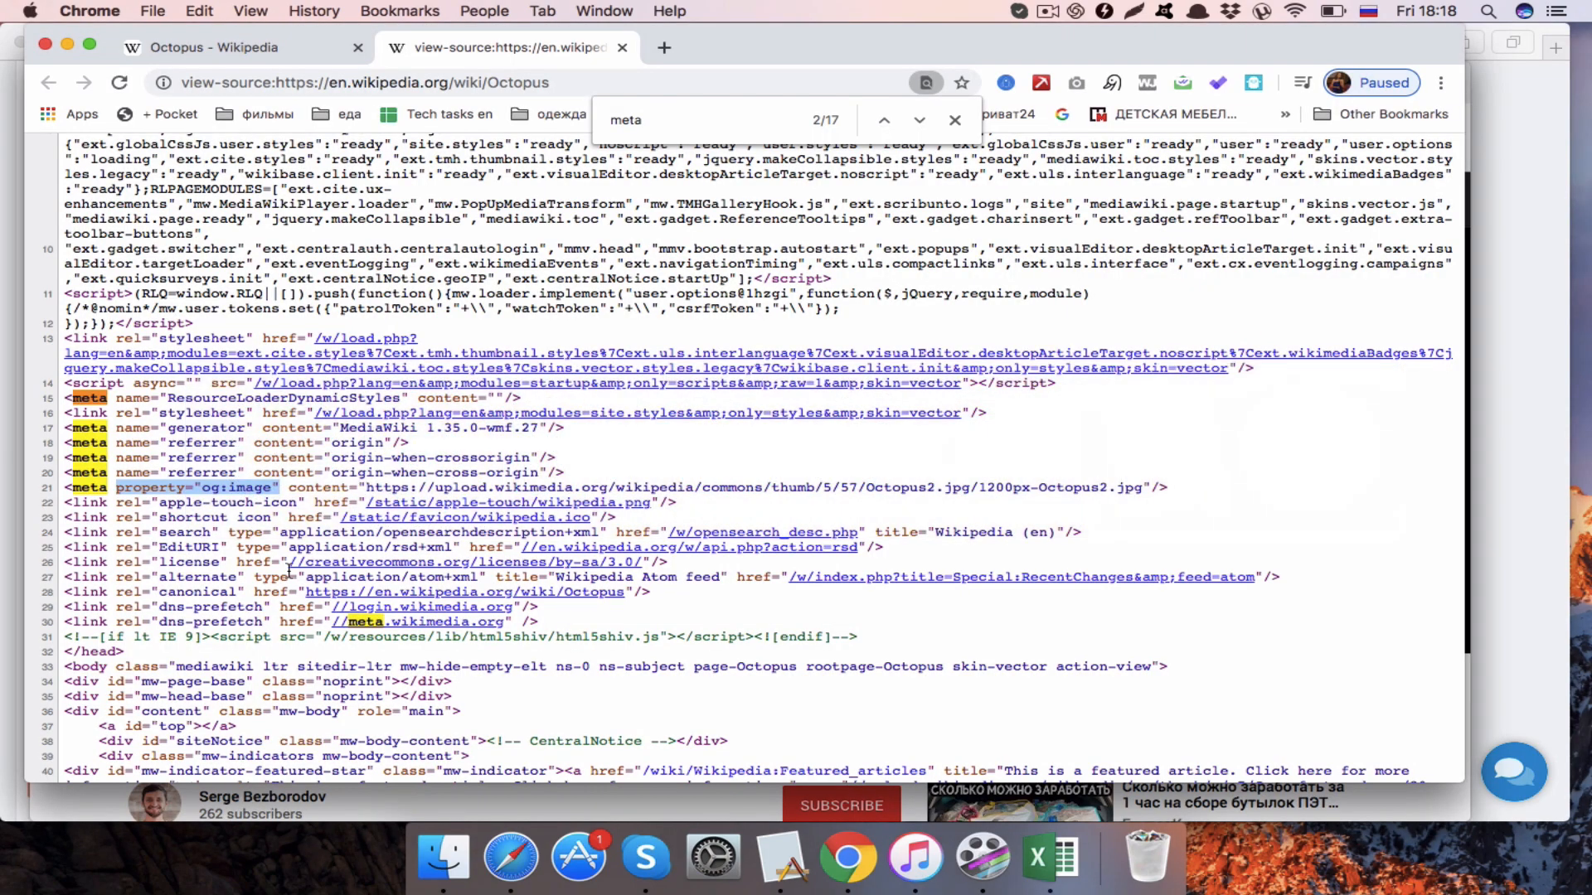
{"action": "scroll", "coordinate": [289, 572], "scroll_direction": "down", "scroll_amount": 1}
{"action": "scroll", "coordinate": [288, 572], "scroll_direction": "up", "scroll_amount": 1}
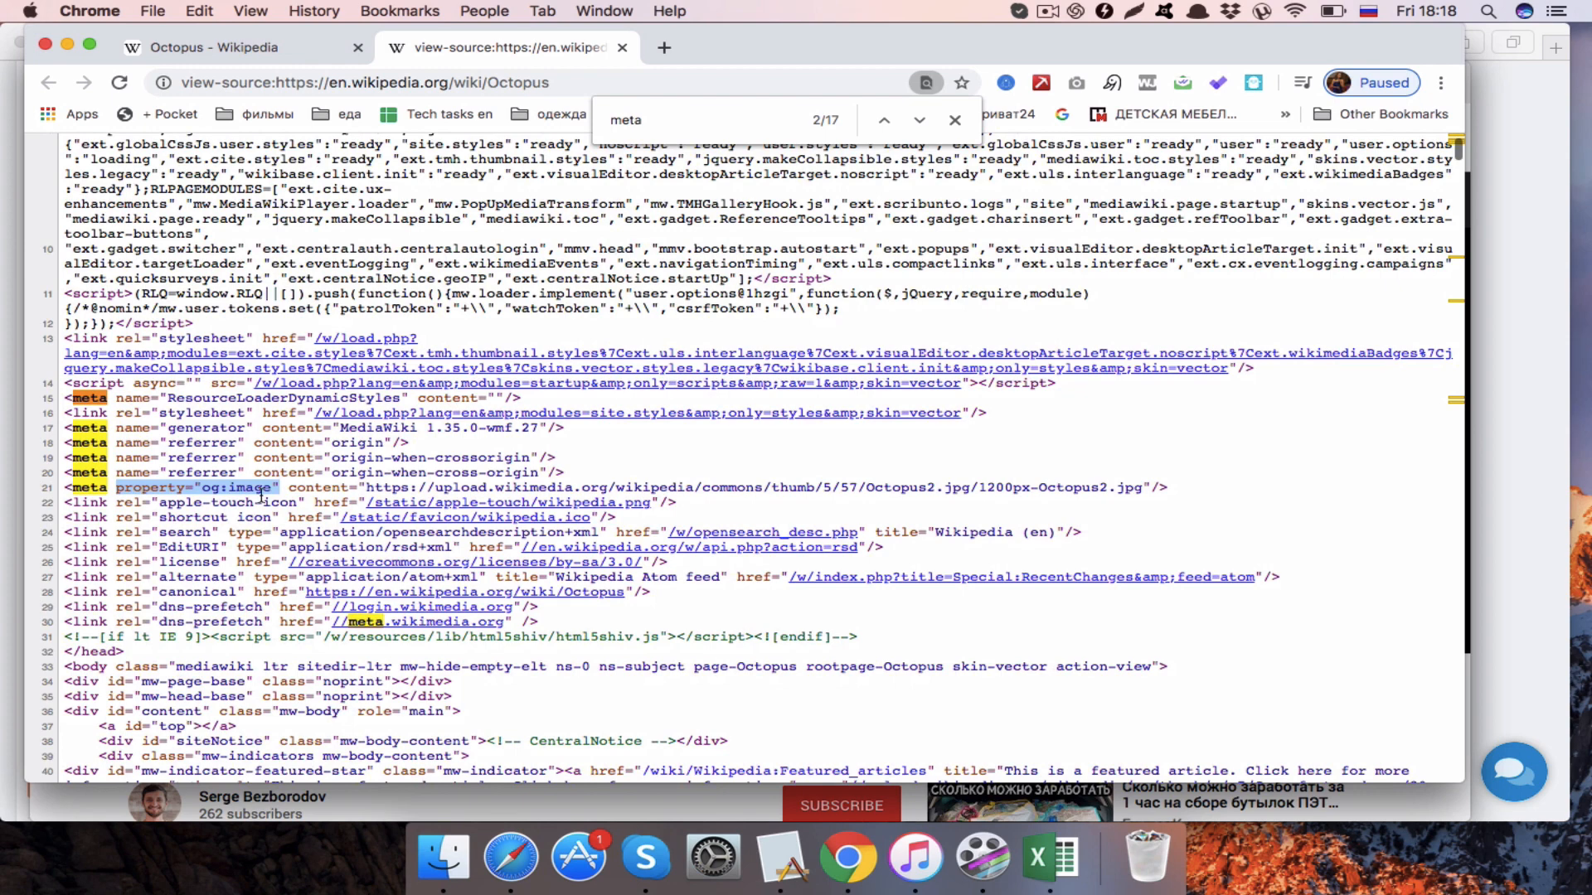
{"action": "double_click", "coordinate": [317, 487]}
{"action": "key", "text": "super+c"}
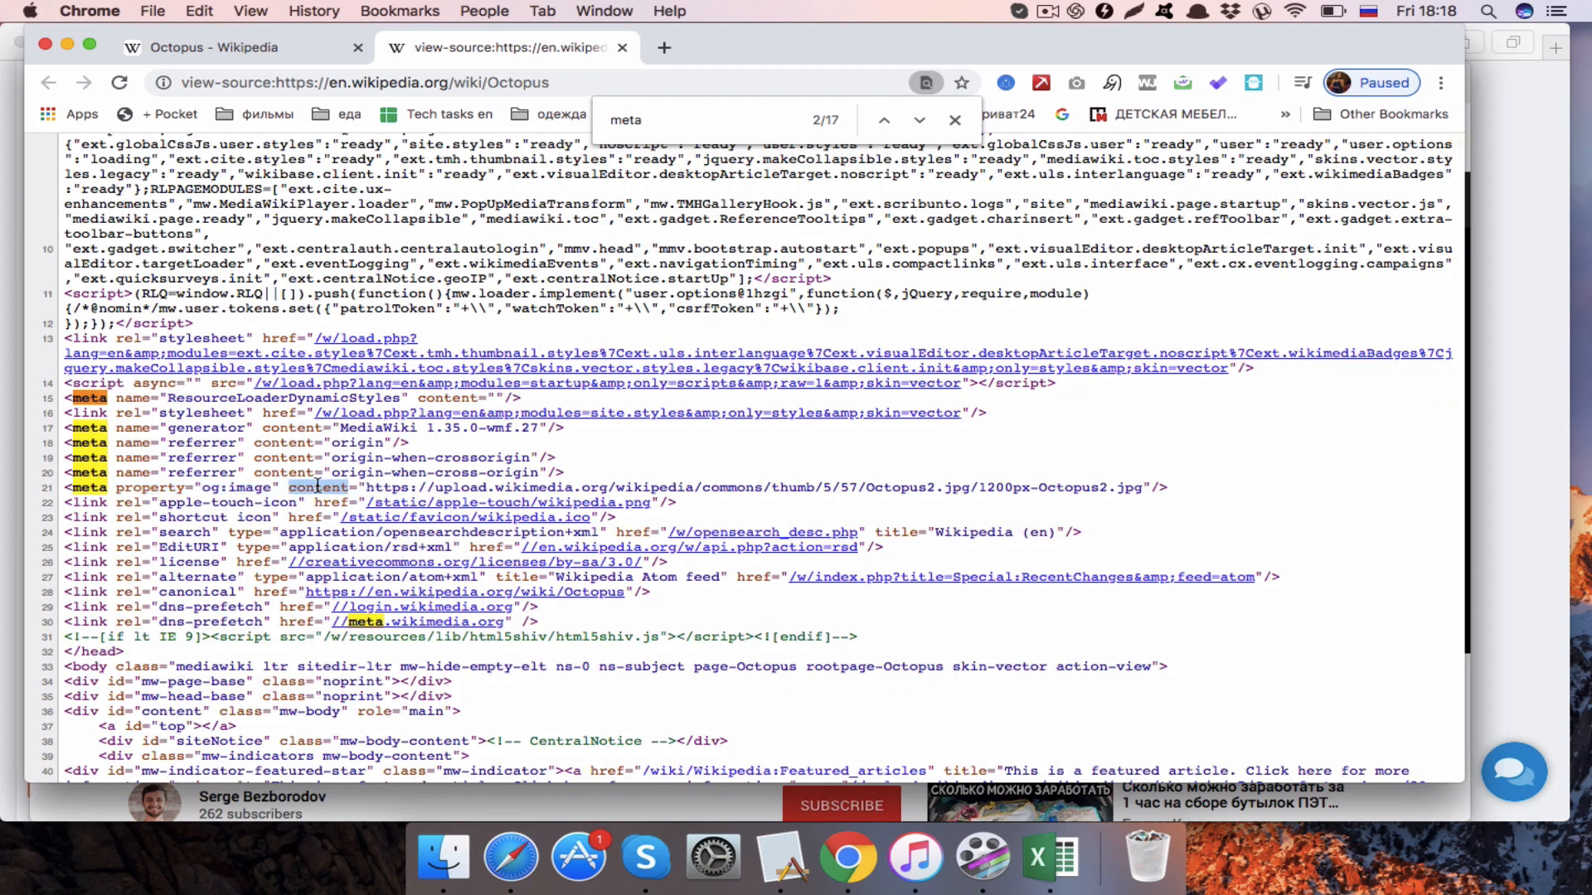
{"action": "key", "text": "super+Tab"}
{"action": "left_click", "coordinate": [320, 533]}
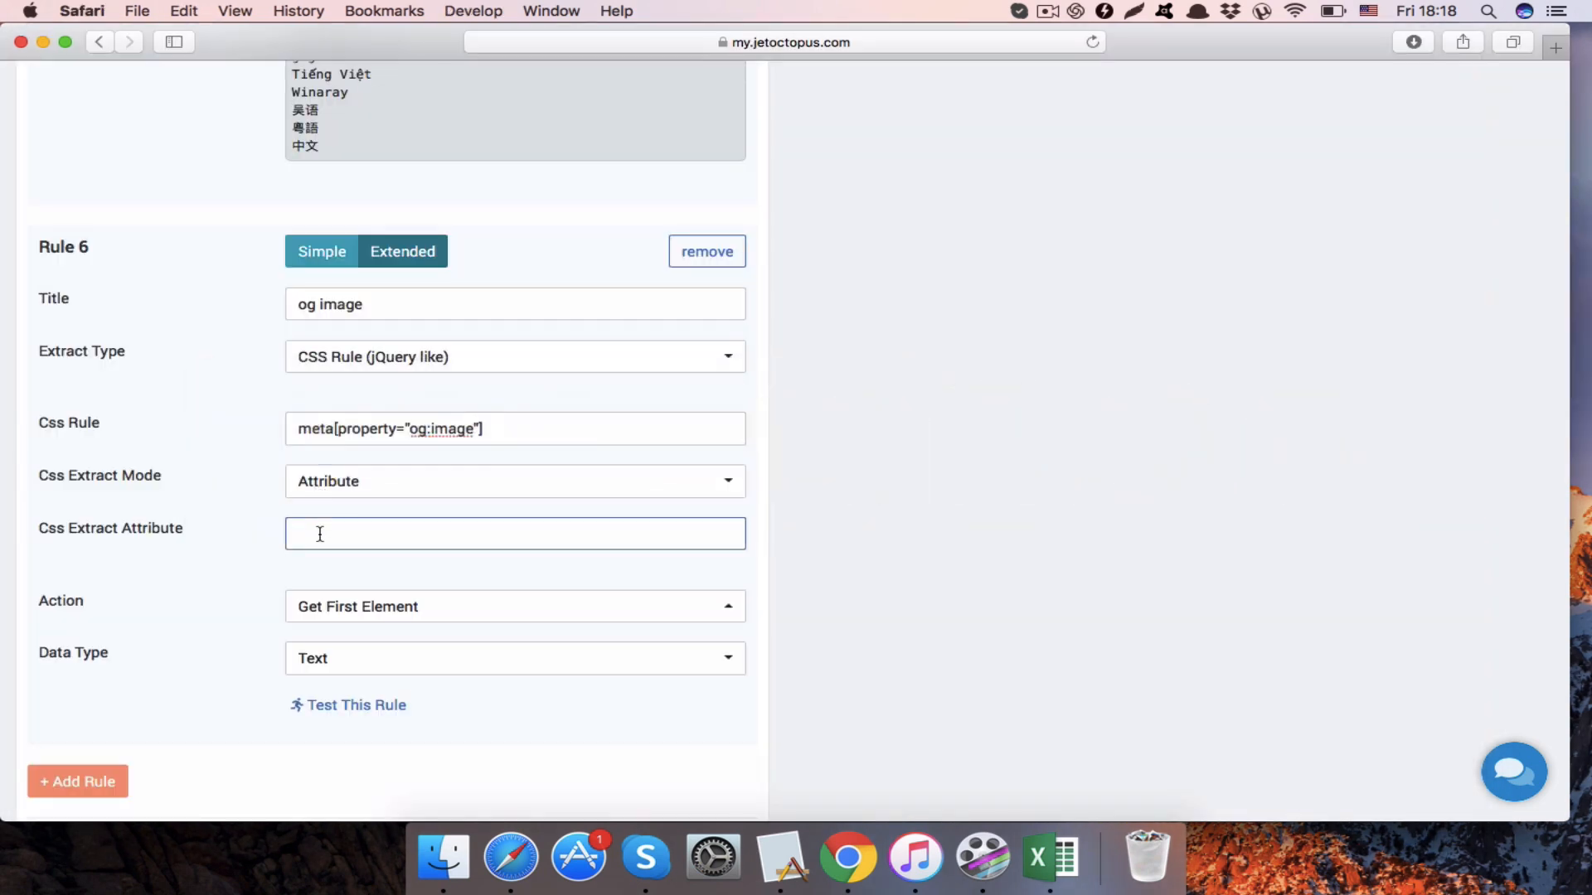
{"action": "key", "text": "super+v"}
{"action": "key", "text": "super+Tab"}
{"action": "left_click", "coordinate": [221, 51]}
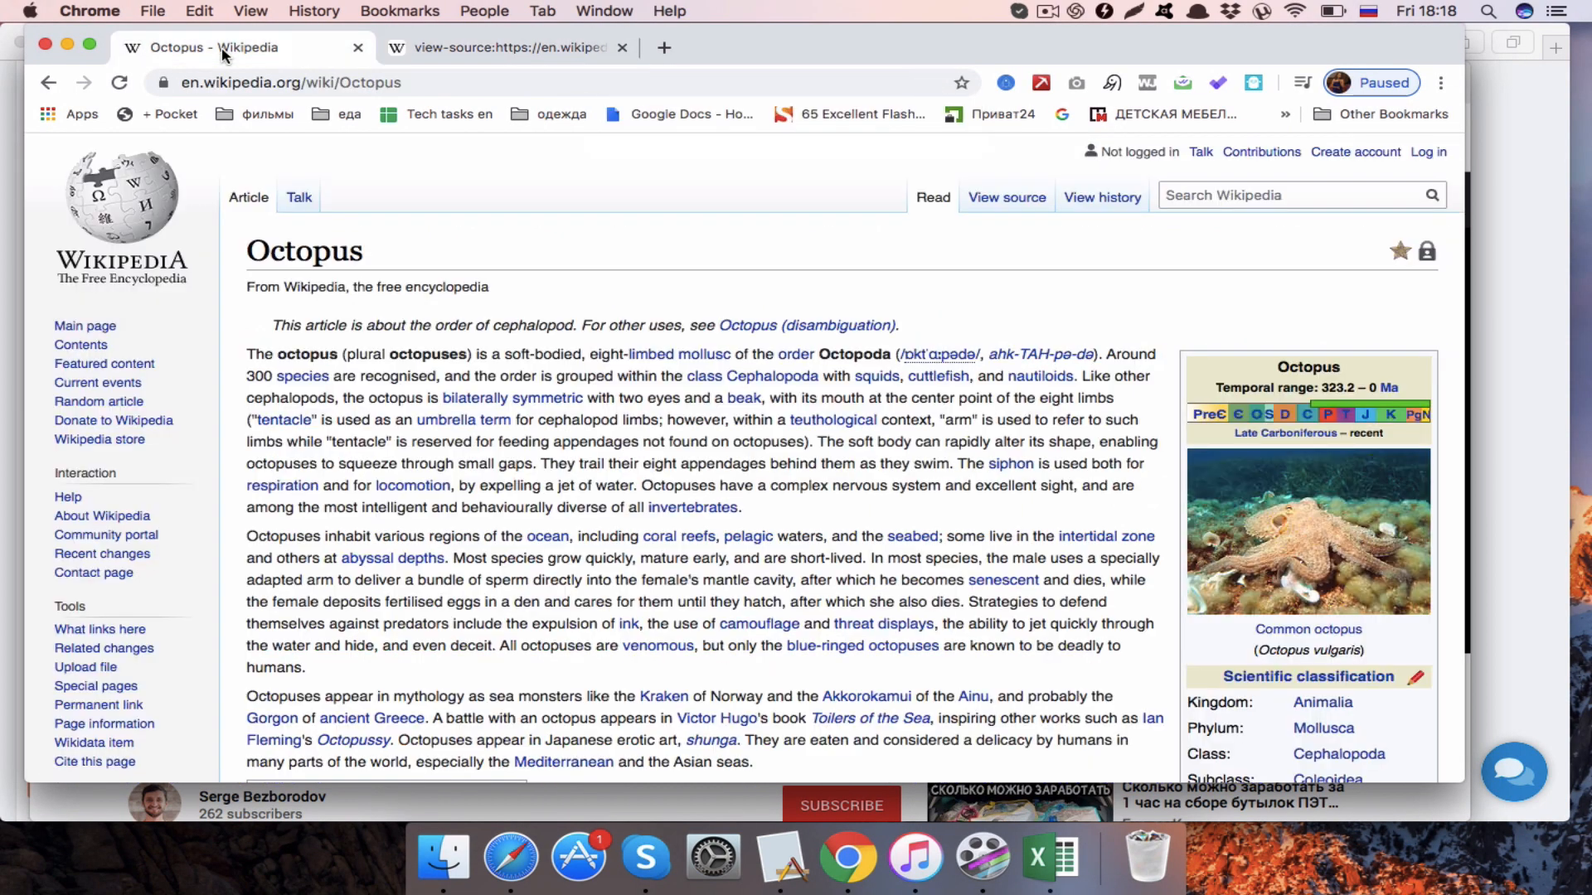
{"action": "left_click", "coordinate": [246, 83]}
{"action": "key", "text": "super+c"}
{"action": "key", "text": "super+Tab"}
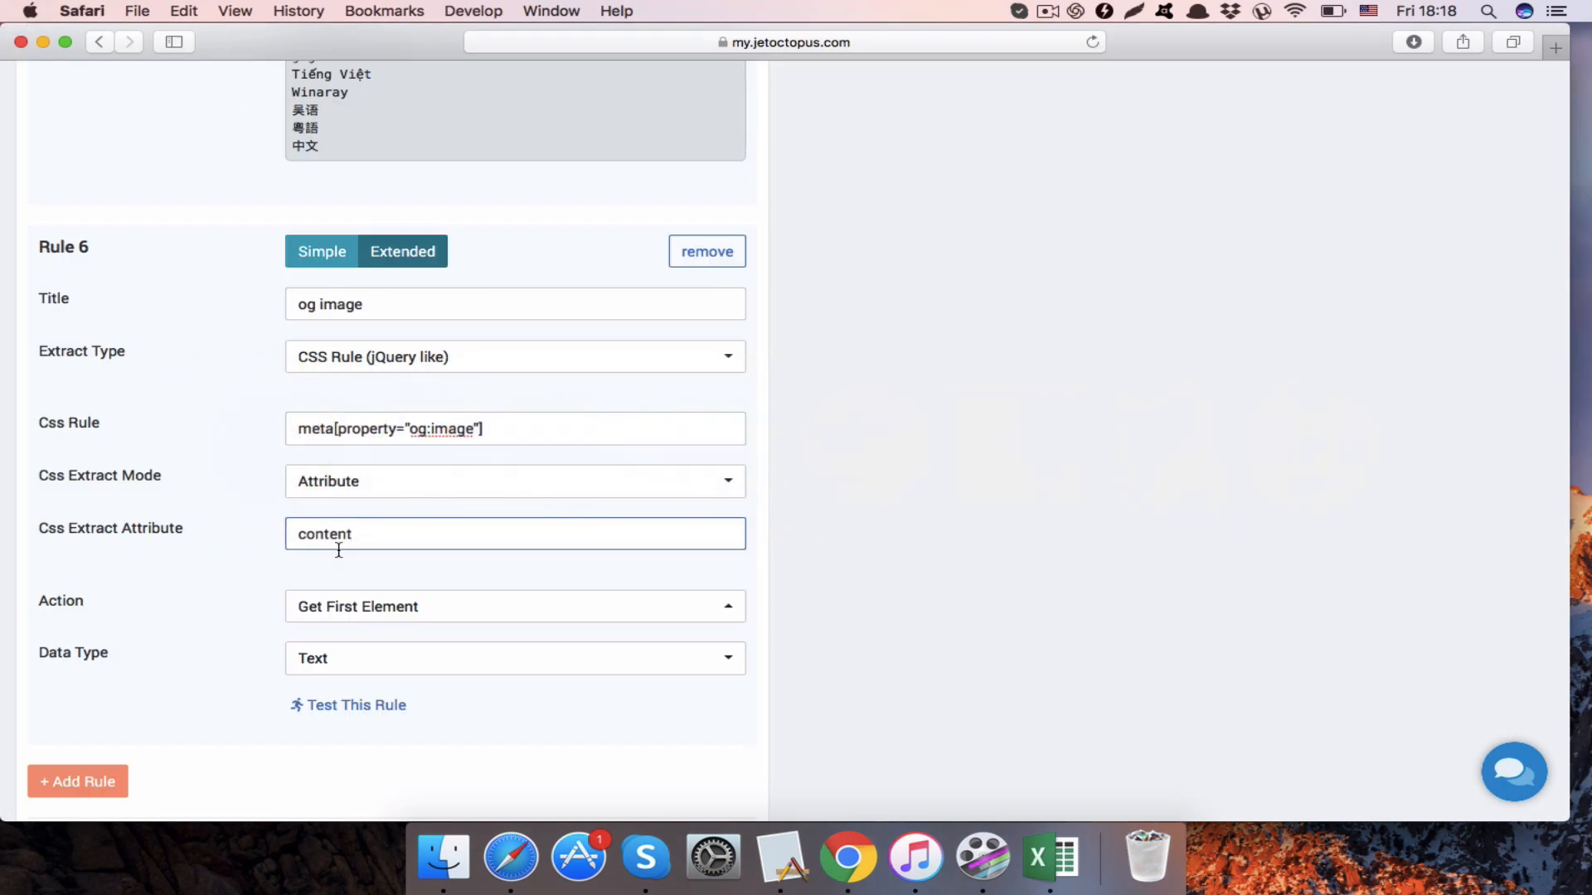
{"action": "left_click", "coordinate": [386, 706]}
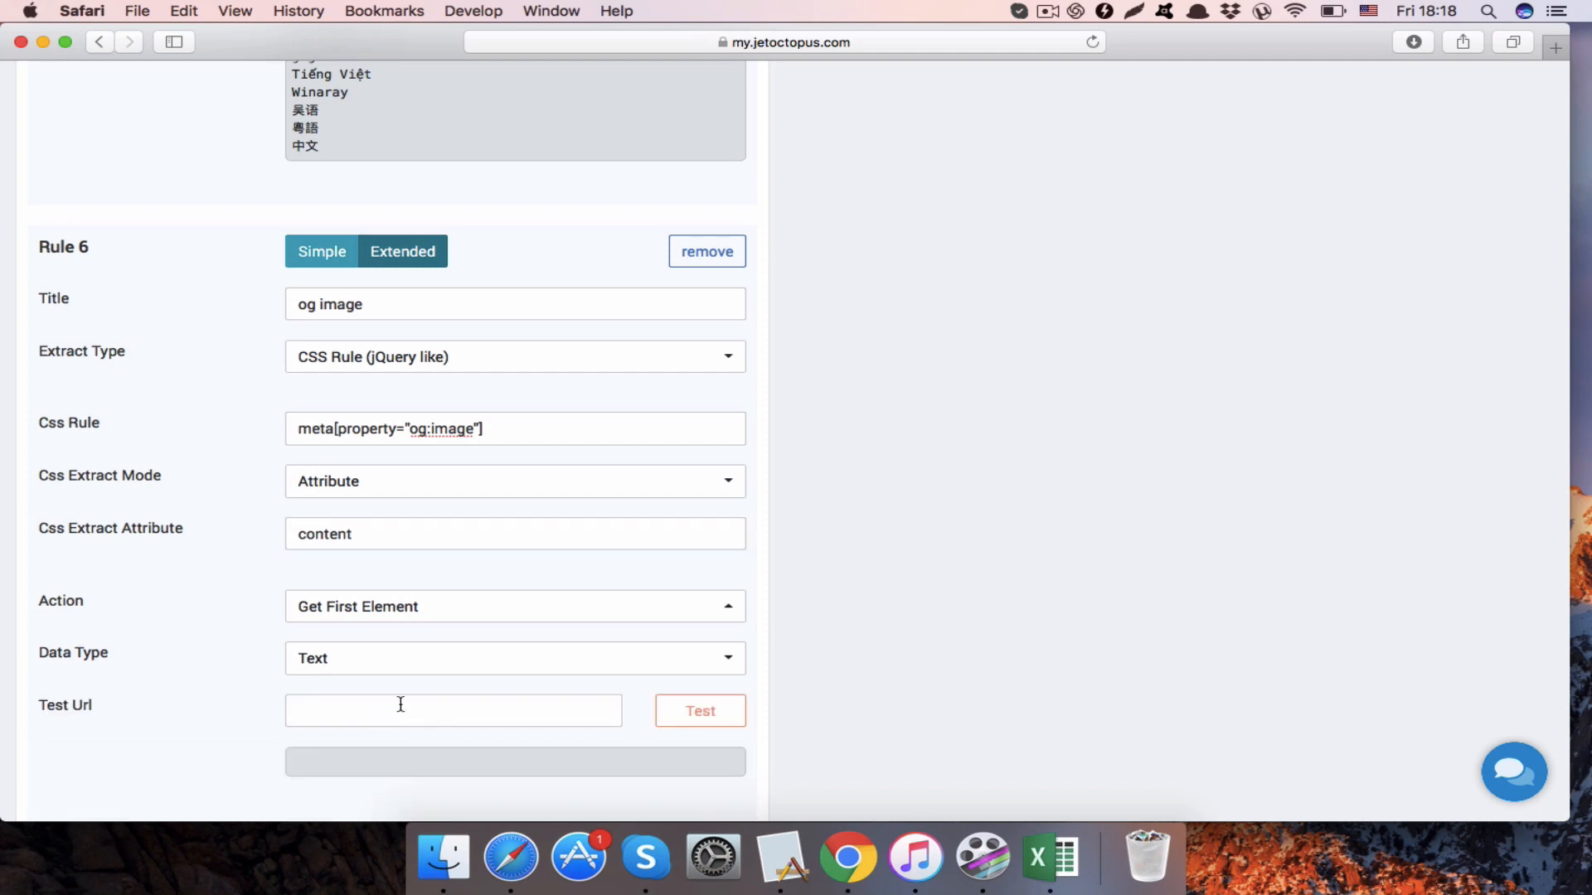
{"action": "left_click", "coordinate": [416, 707]}
{"action": "key", "text": "super+v"}
- Test the "og image" rule on the Octopus article and highlight part of the extracted image address
{"action": "scroll", "coordinate": [416, 706], "scroll_direction": "down", "scroll_amount": 3}
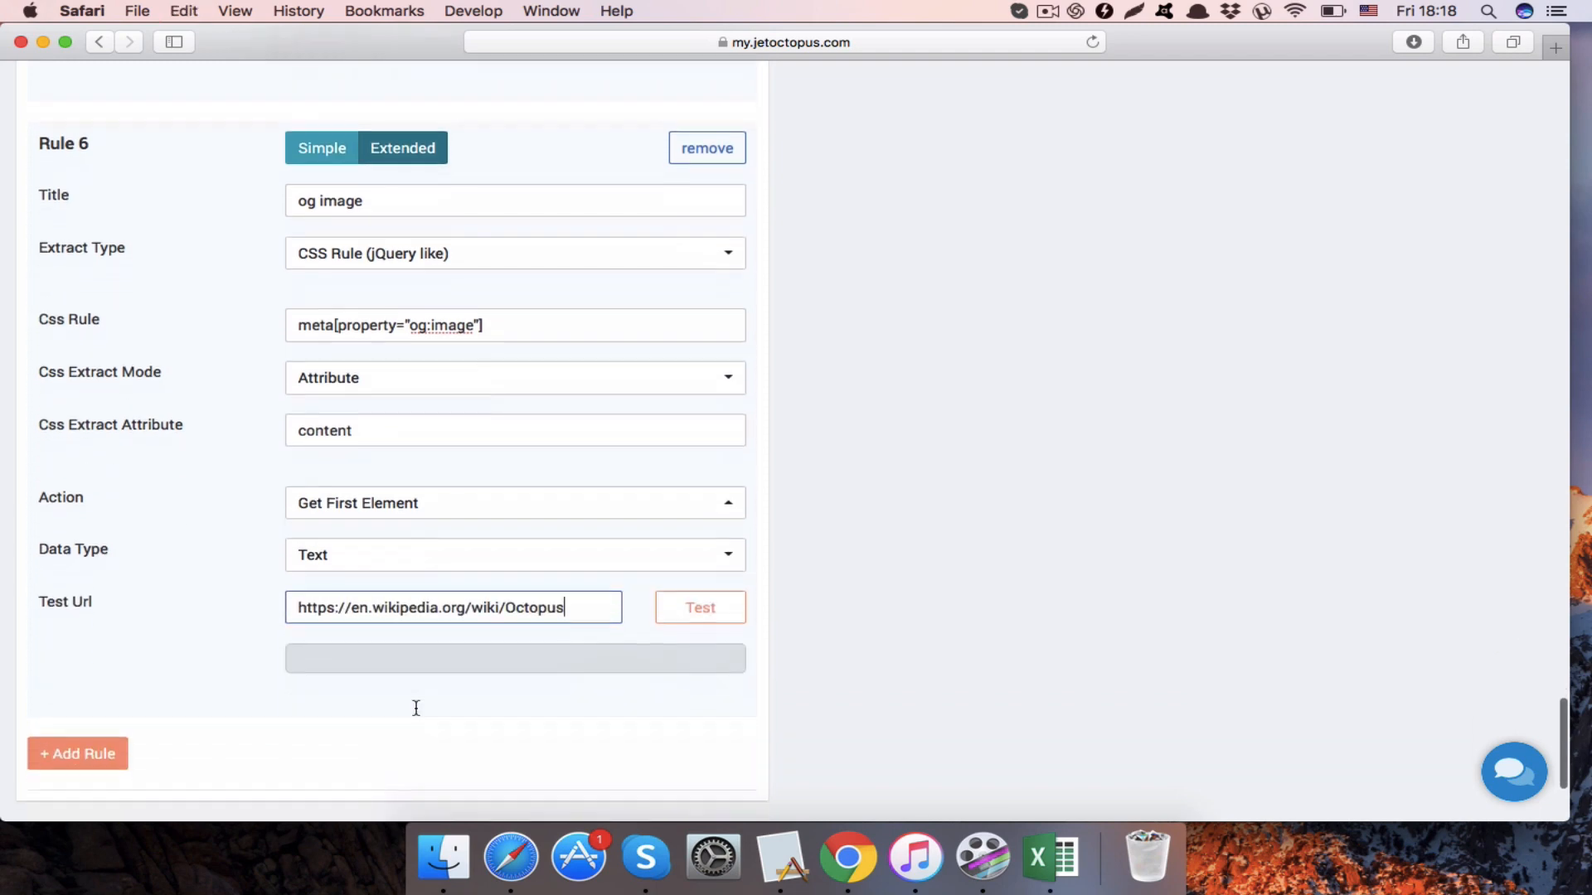
{"action": "scroll", "coordinate": [416, 672], "scroll_direction": "down", "scroll_amount": 2}
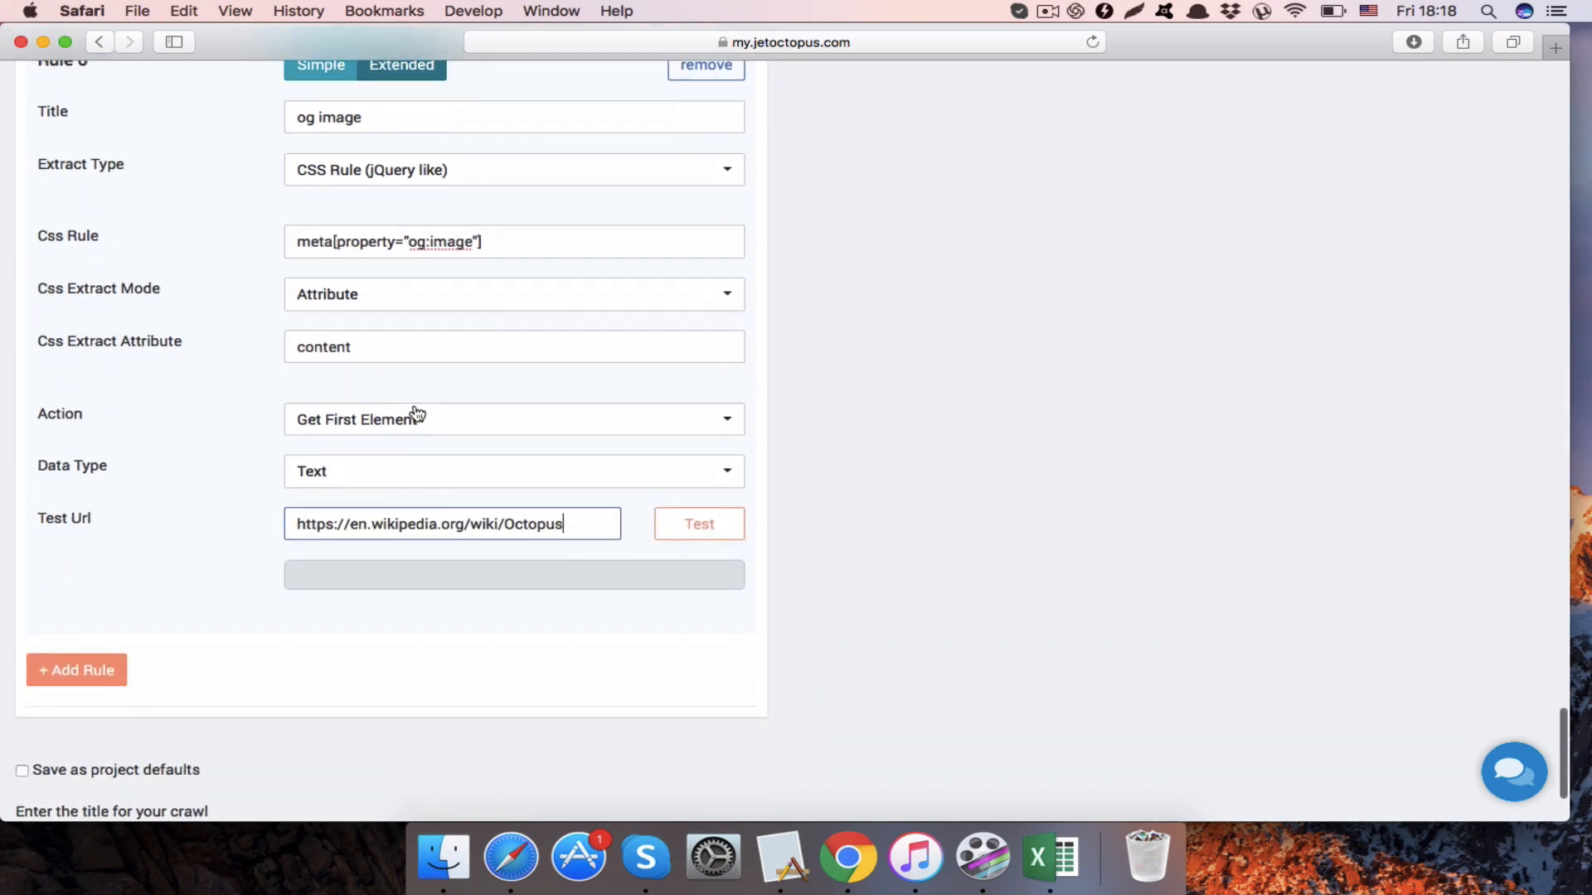
{"action": "left_click", "coordinate": [696, 531]}
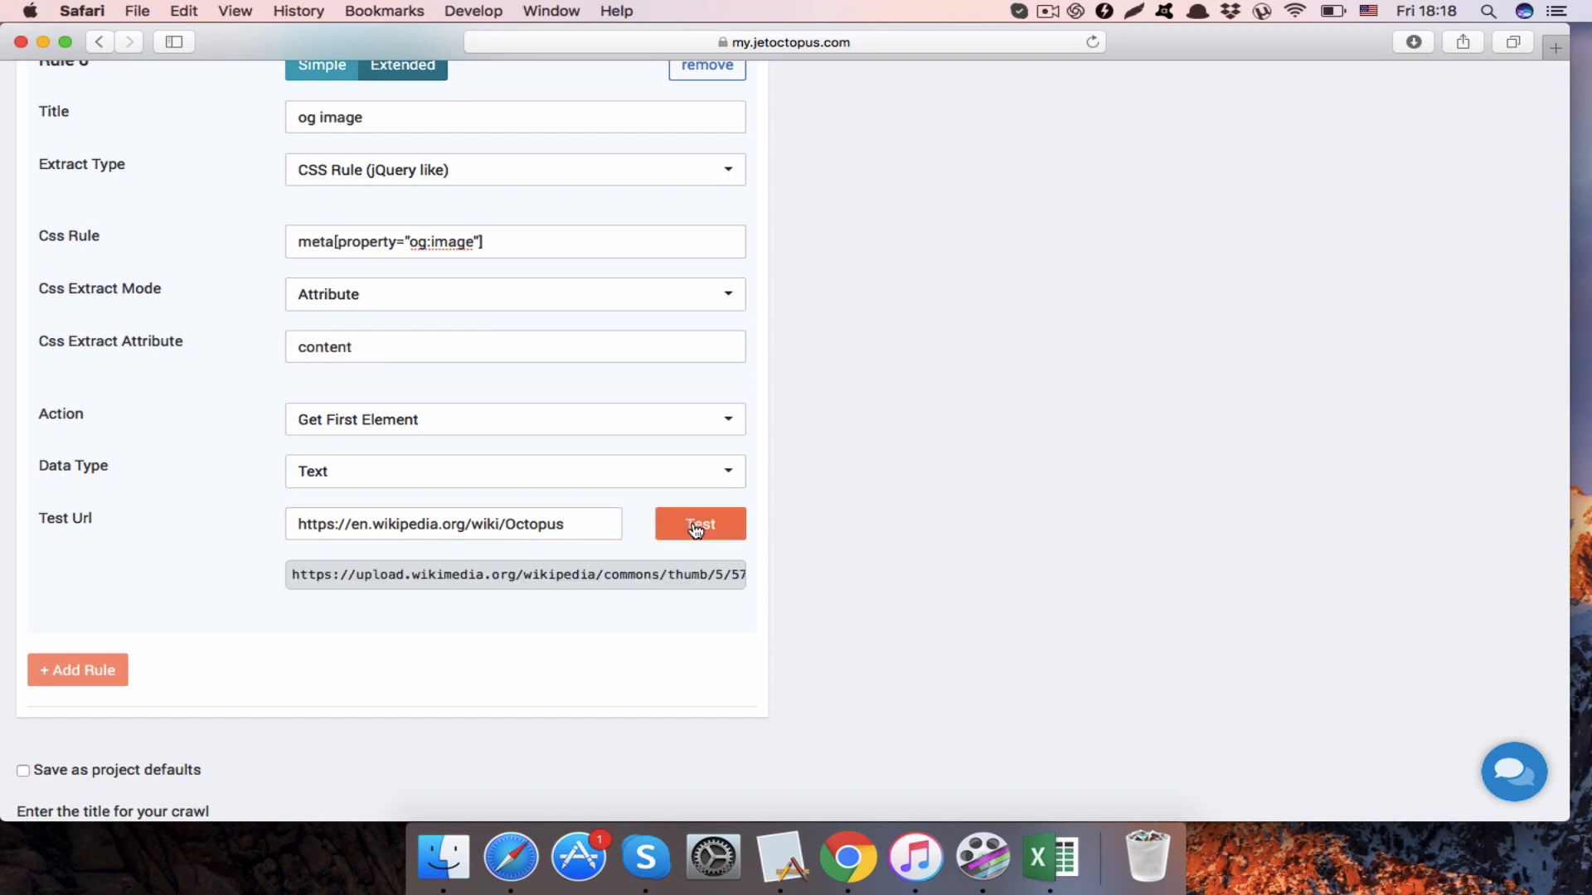
{"action": "left_click_drag", "start_coordinate": [521, 580], "coordinate": [651, 580]}
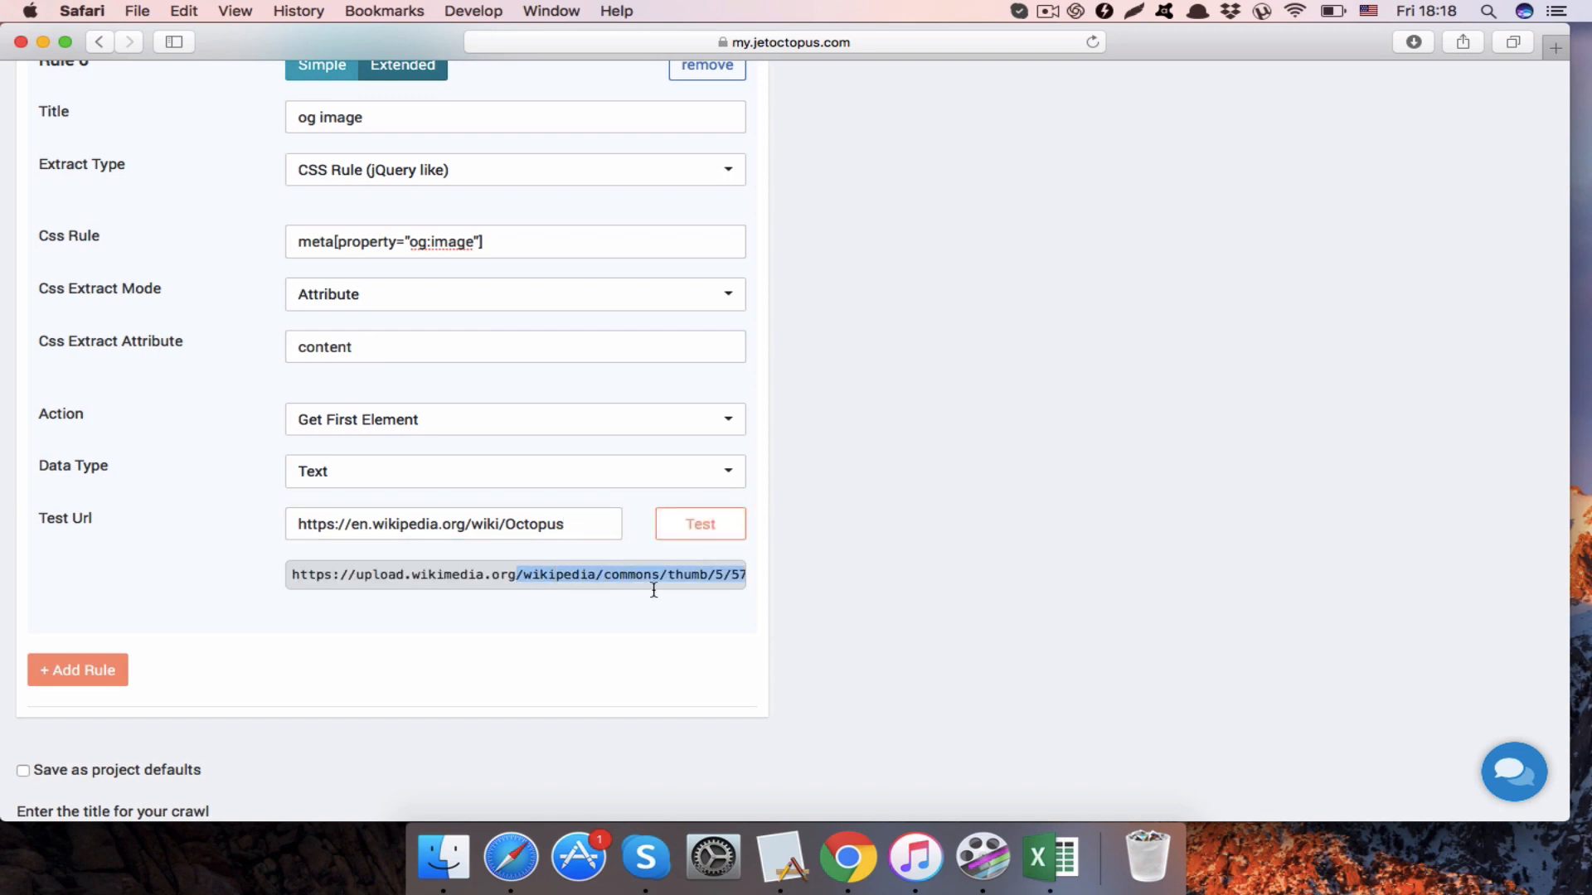
{"action": "scroll", "coordinate": [423, 603], "scroll_direction": "up", "scroll_amount": 1}
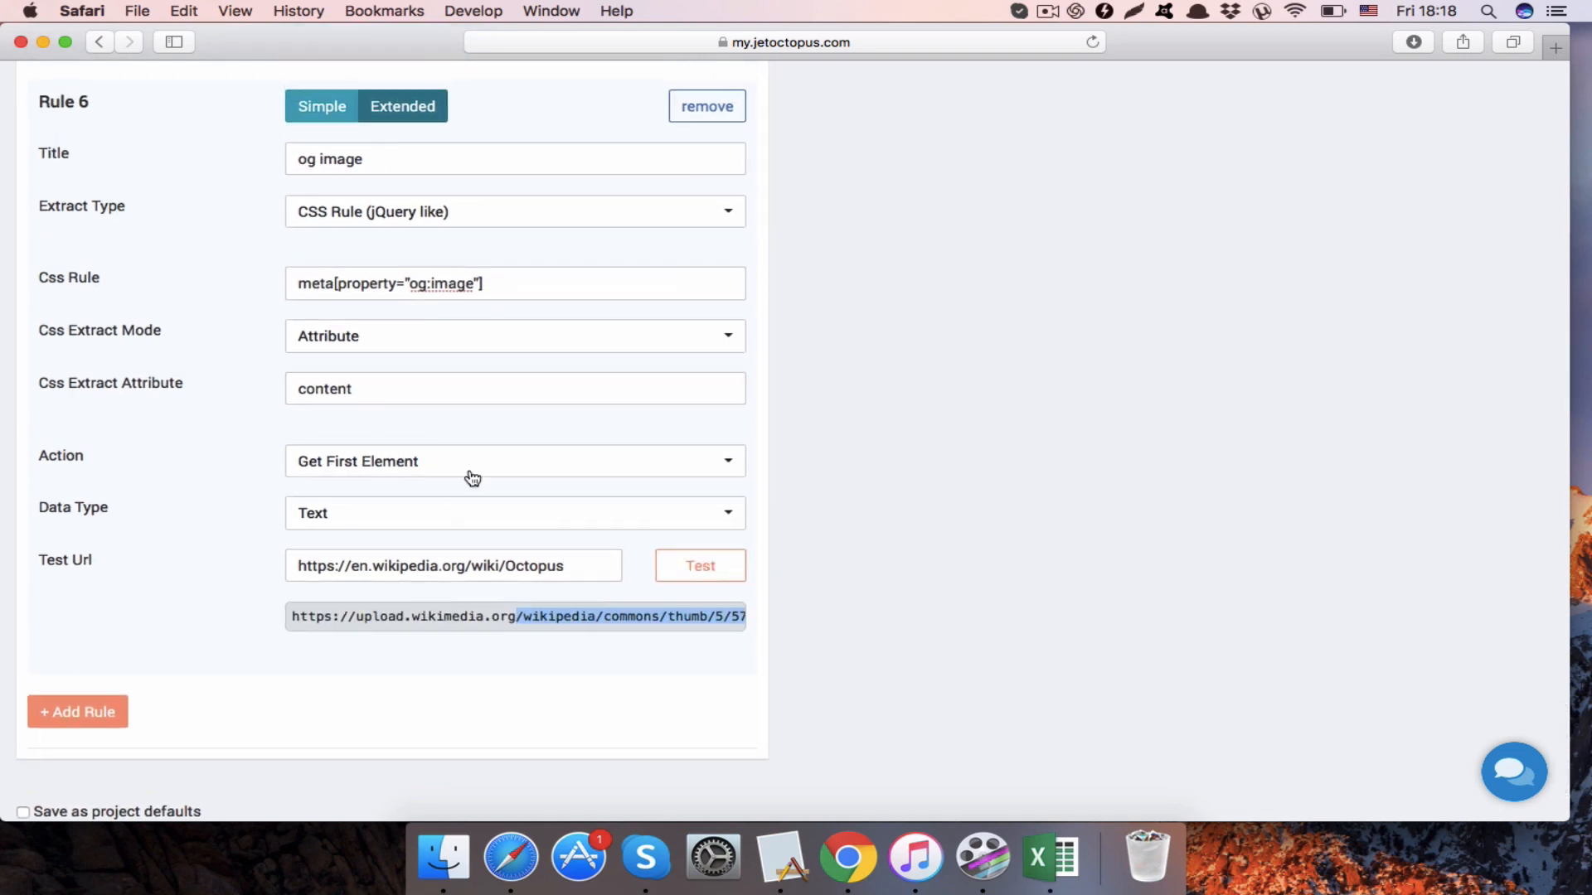